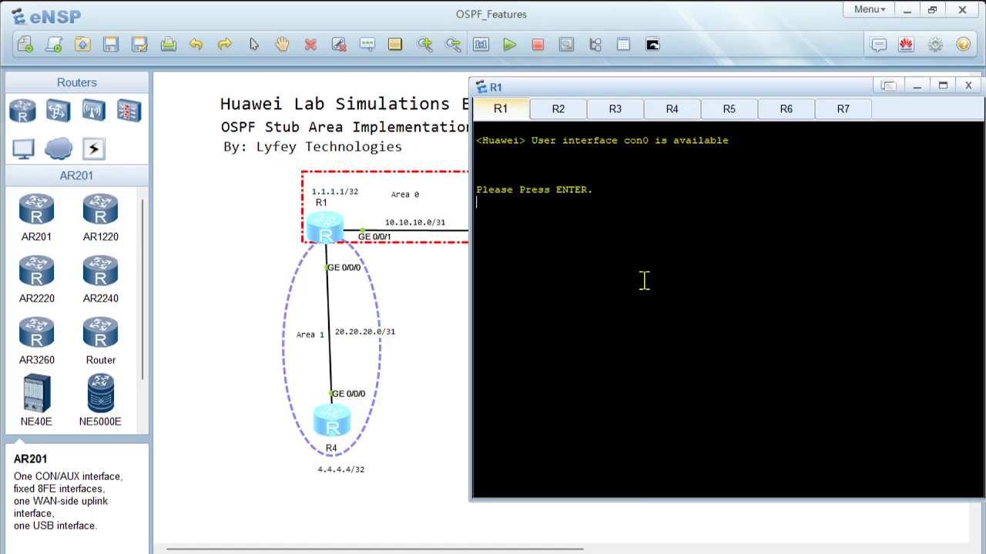
Step: Open R1's console prompt and turn off terminal monitoring with undo terminal monitor
key(Return)
key(Return)
key(Return)
text(undo ter)
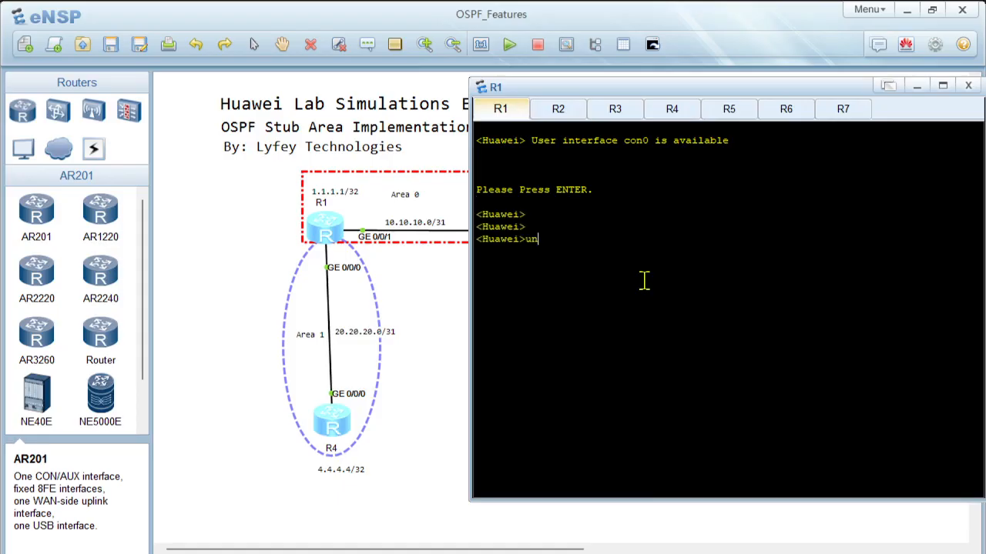
key(Tab)
text(moni)
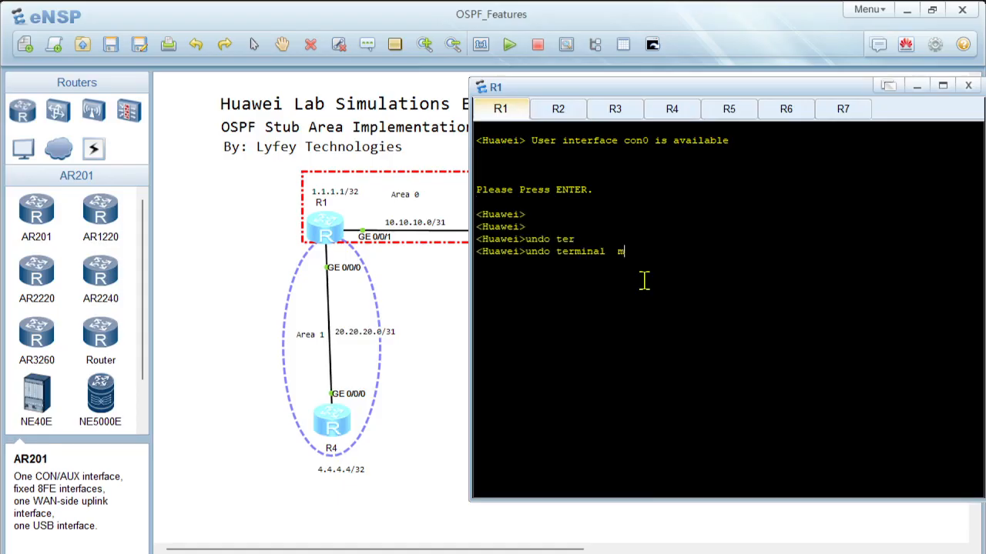
key(Tab)
key(Return)
key(Return)
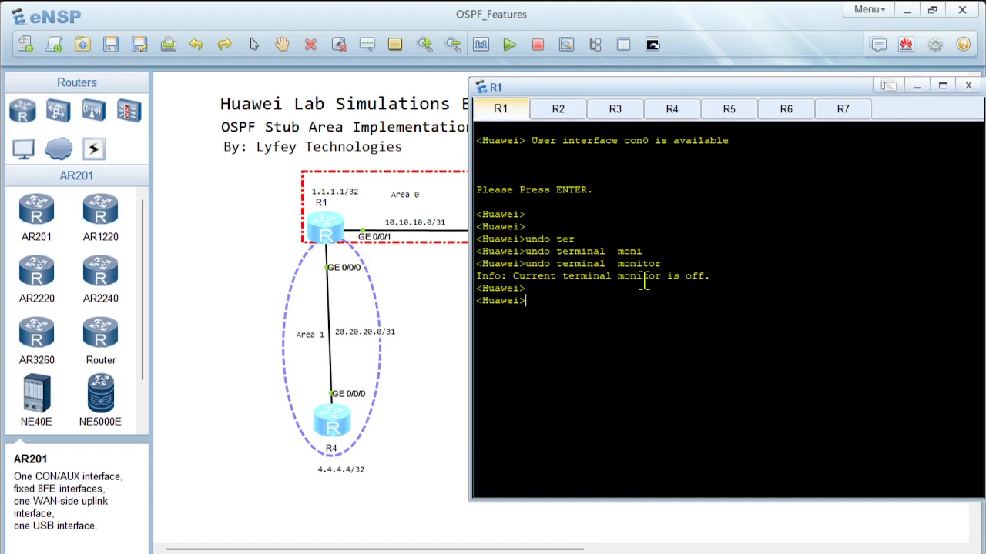
Step: Enter system view on the router and set its sysname to R1
text(sys)
key(Return)
key(Return)
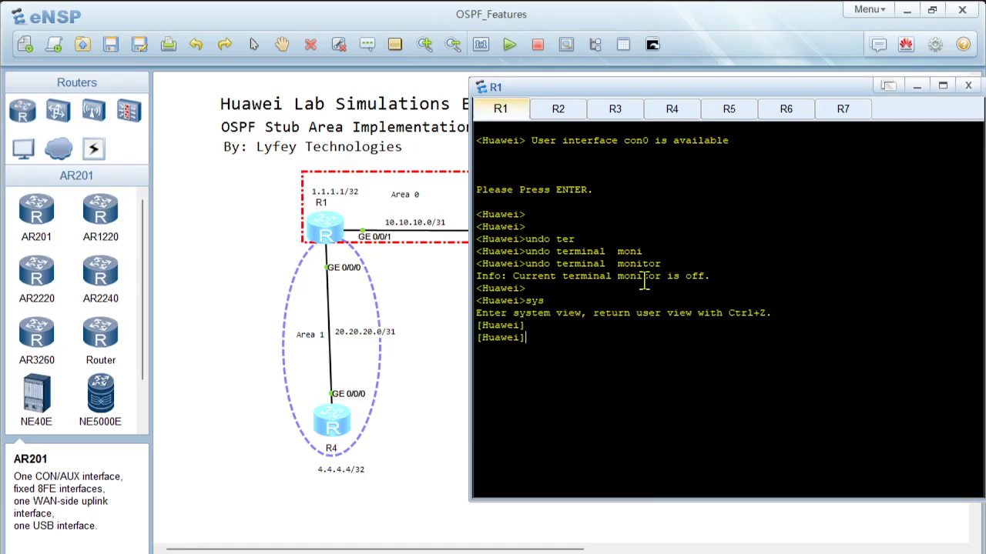
text(sy)
key(Tab)
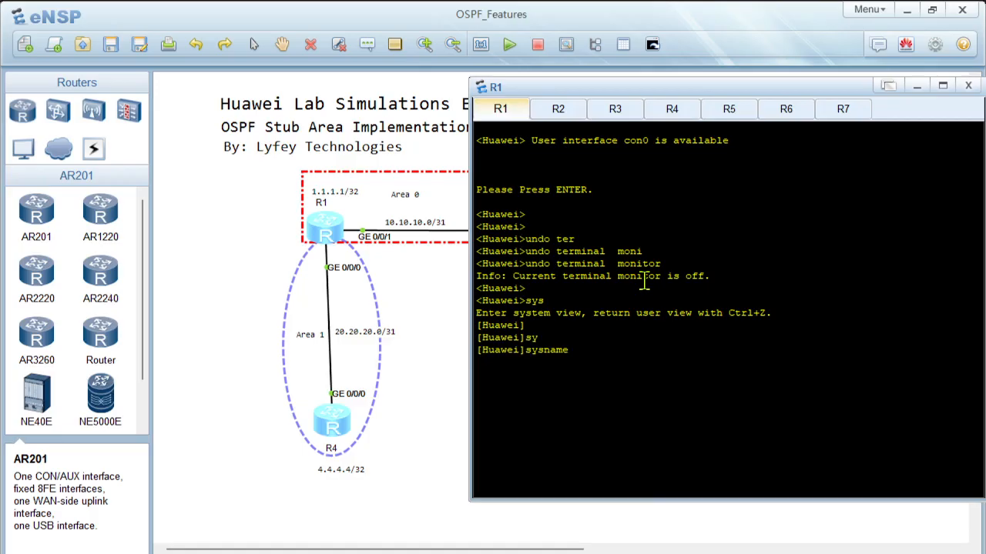
text(R1)
key(Return)
key(Return)
key(Return)
Step: Create interface LoopBack0 on R1 and enter its interface view
text(interf)
key(Tab)
text(l)
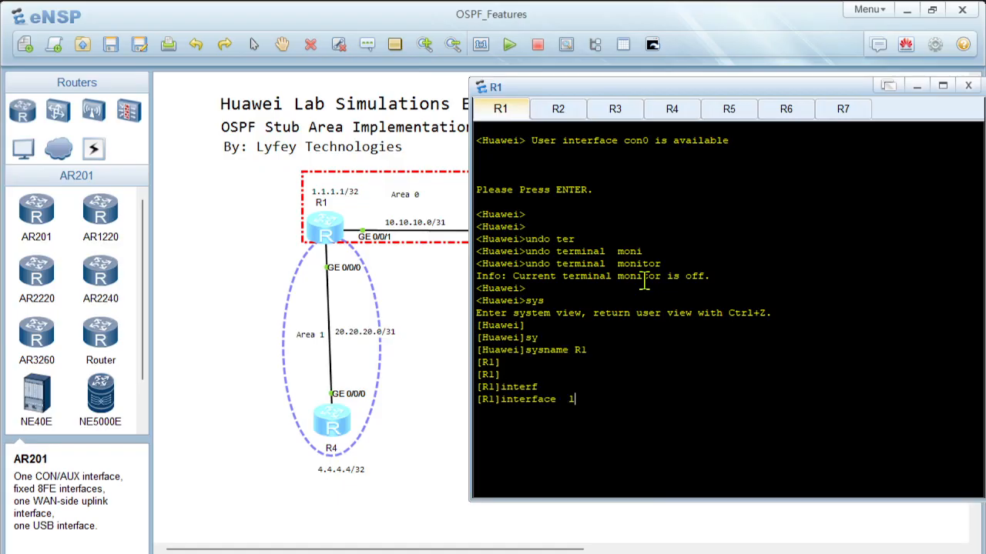
text(o)
key(Tab)
key(Tab)
text(0)
key(Return)
Step: Assign IP address 1.1.1.1 with mask length 32 to LoopBack0 and return to system view
text(i)
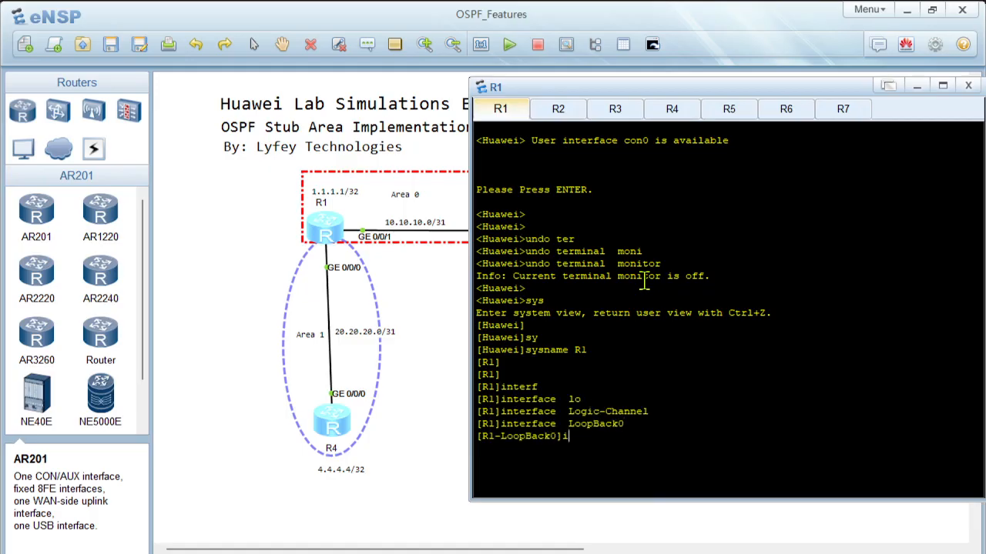
text(p ad)
key(Tab)
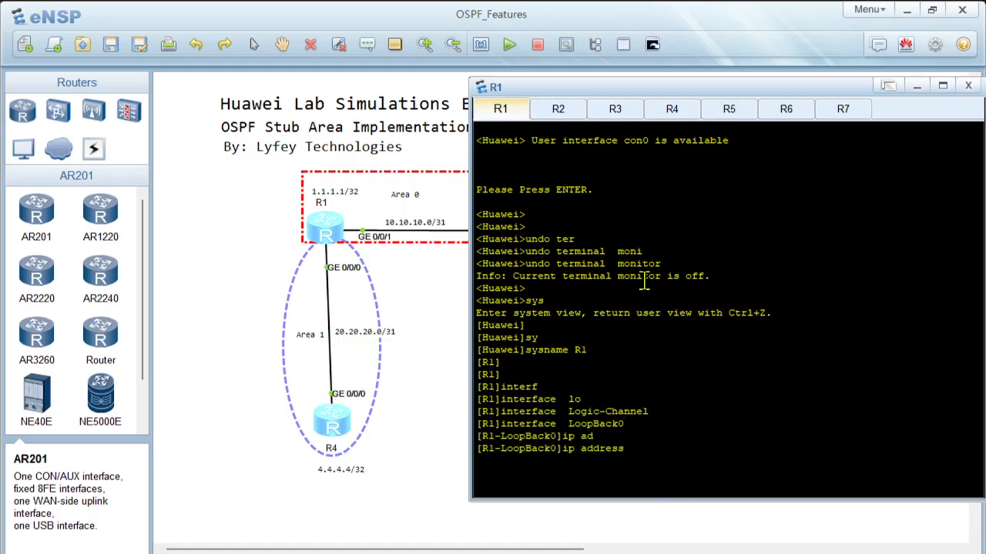
text(1.1.1.1 32)
key(Return)
text(quit)
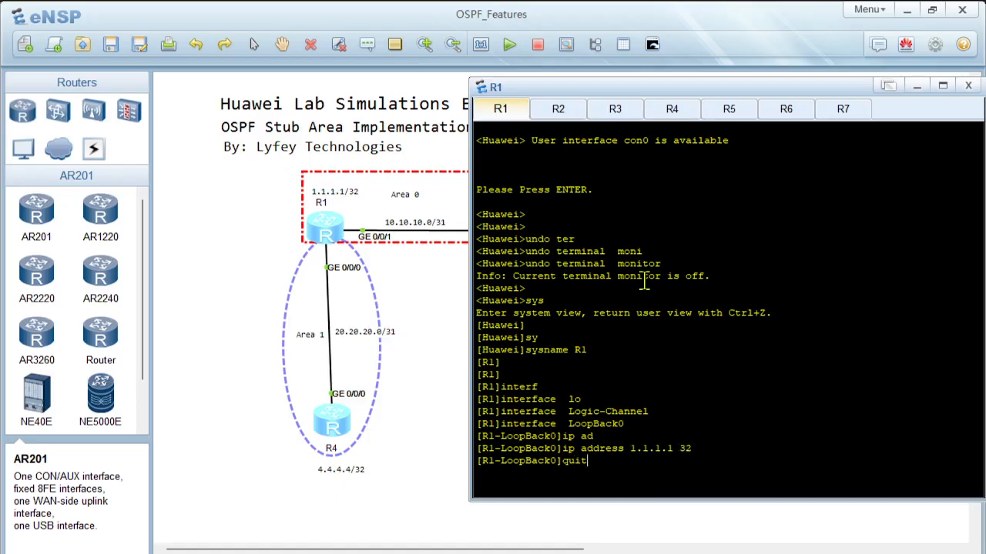
key(Return)
key(Return)
Step: Assign IP address 20.20.20.0 with mask length 31 to R1's GigabitEthernet 0/0/0 and return to system view
text(interf)
key(Tab)
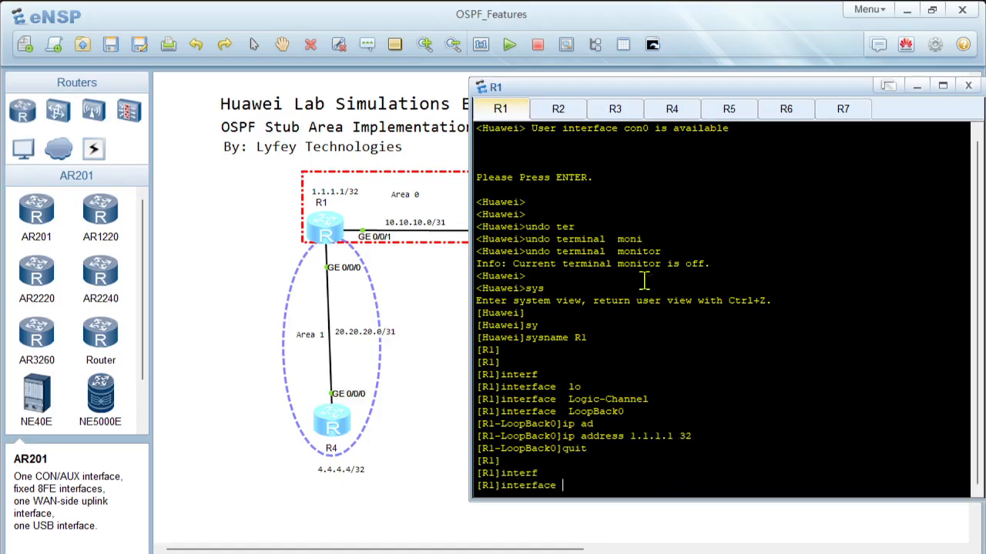
text(gi)
key(Tab)
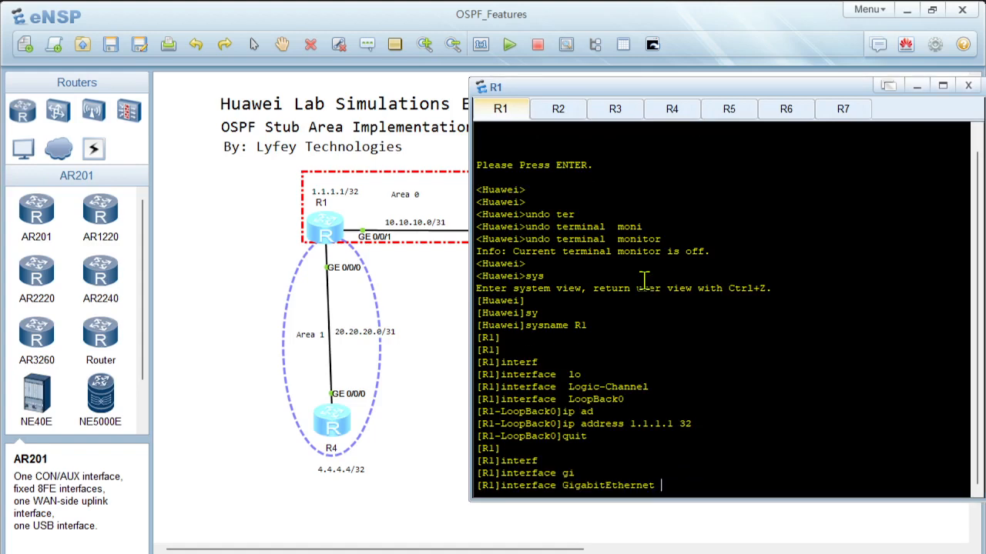
text(0/0/0)
key(Return)
text(ip add)
key(Tab)
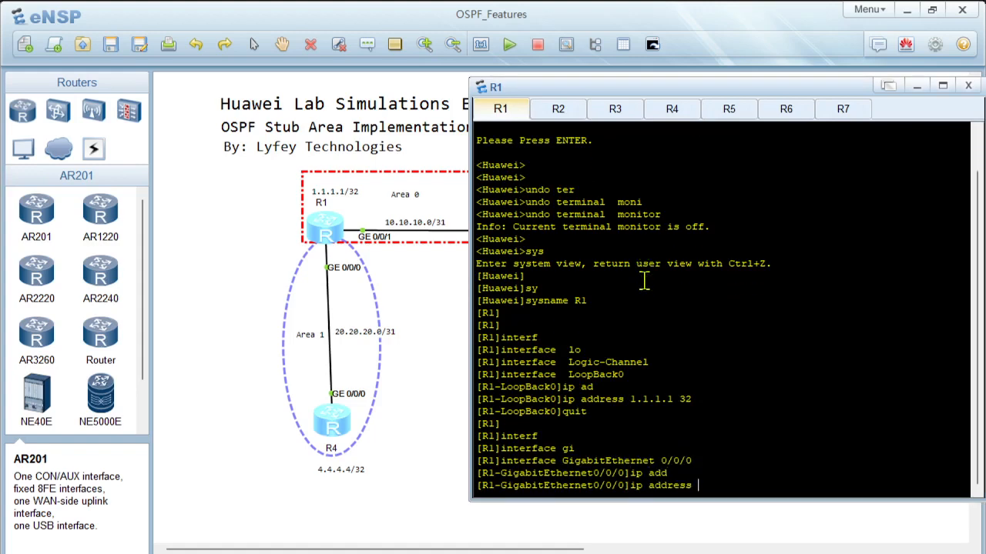
text(20.20.20.0 31)
key(Return)
key(Return)
text(quit)
key(Return)
key(Return)
key(Return)
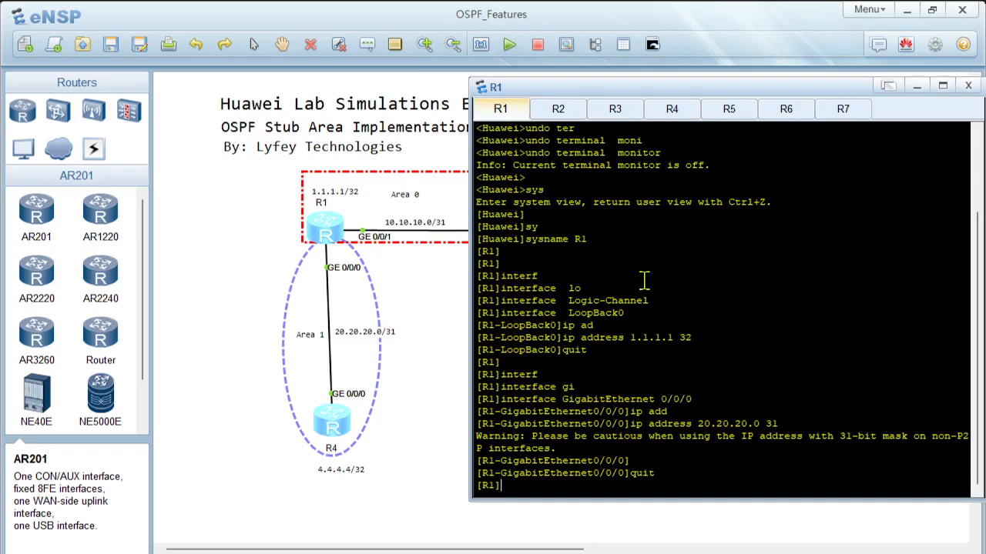
Step: Assign IP address 10.10.10.0 with mask length 31 to R1's GigabitEthernet 0/0/1 and return to system view
text(interf)
key(Tab)
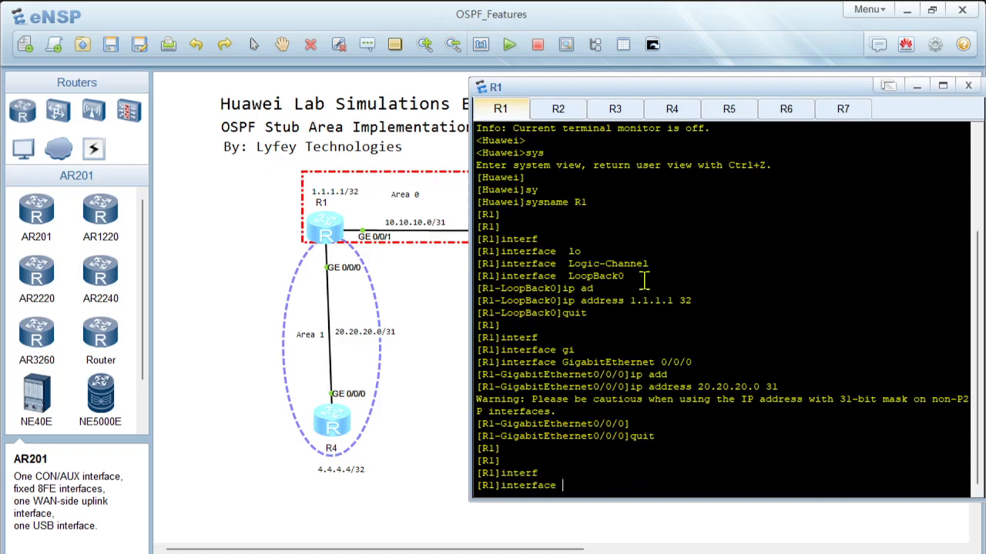
text(gi)
key(Tab)
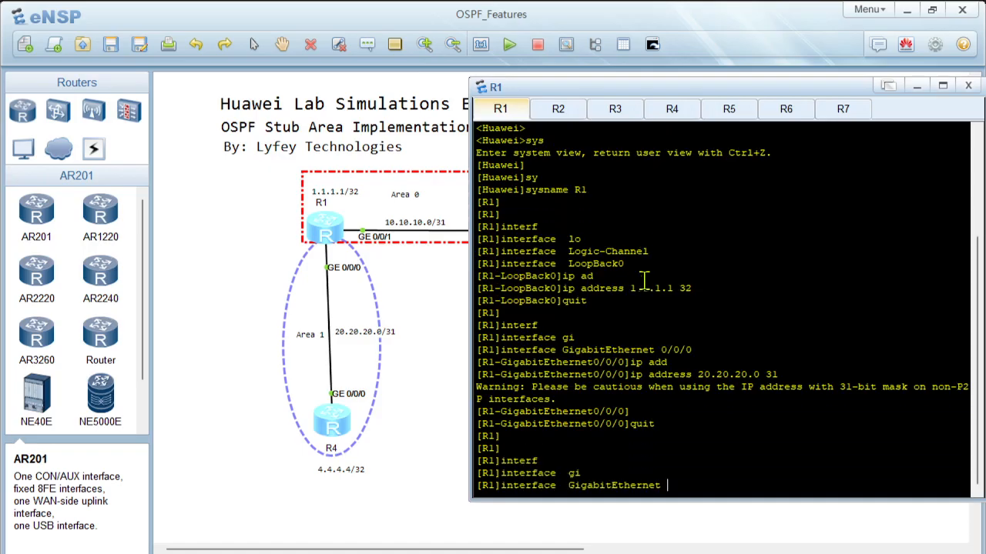
text(0/0/1)
key(Return)
text(ip add)
key(Tab)
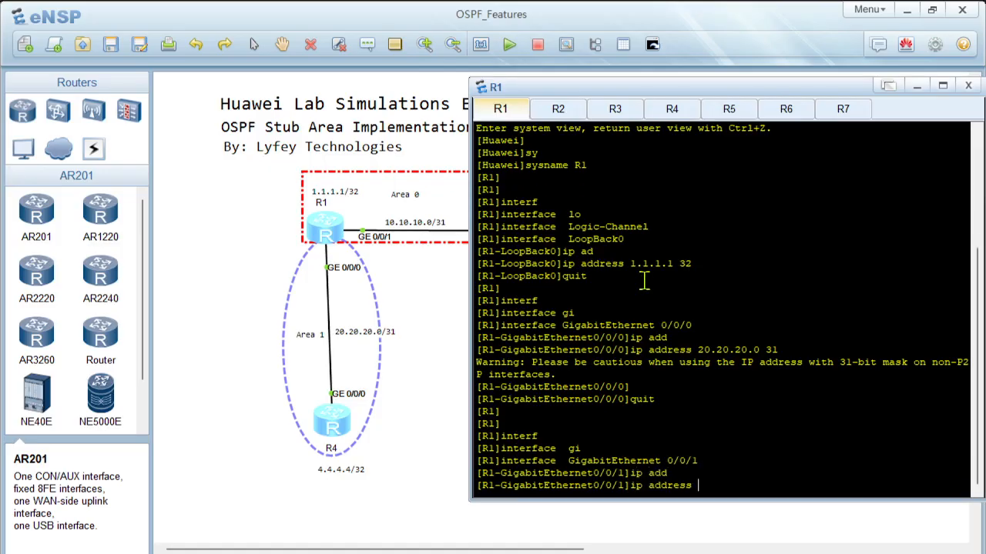
text(10.10.10.0 31)
key(Return)
key(Return)
key(Return)
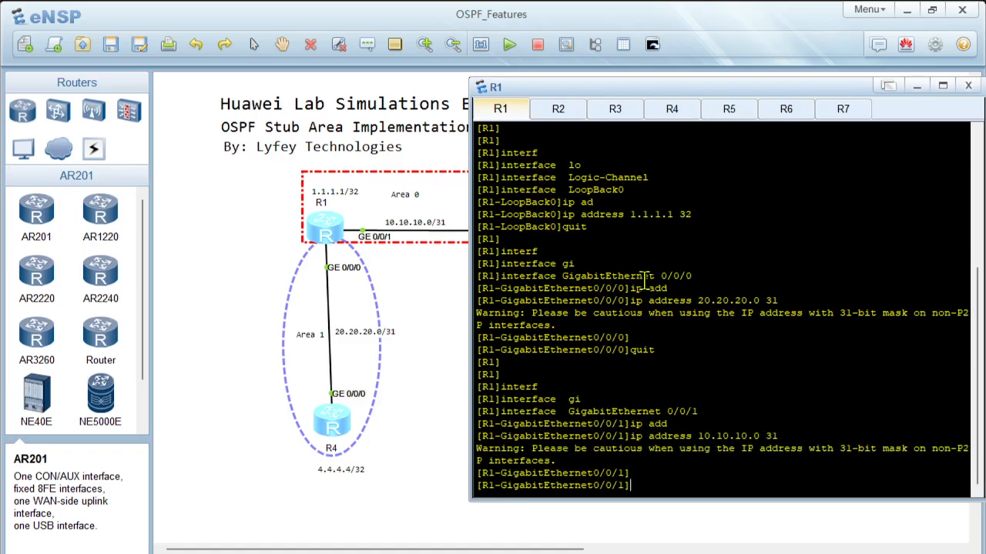
text(quit)
key(Return)
key(Return)
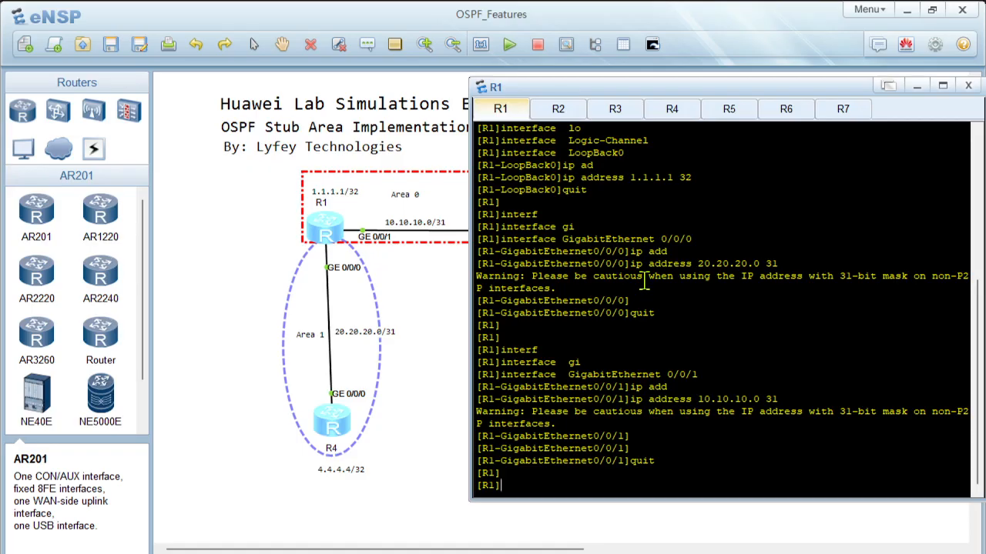
key(Return)
key(Return)
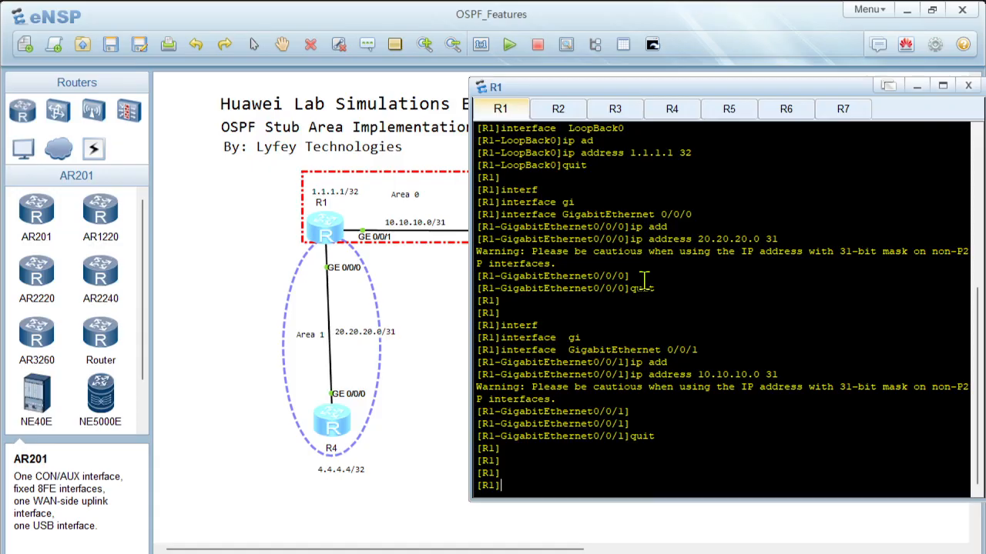
Step: Create OSPF process 10 on R1 with router ID 1.1.1.1
text(osp)
key(Tab)
text(10 )
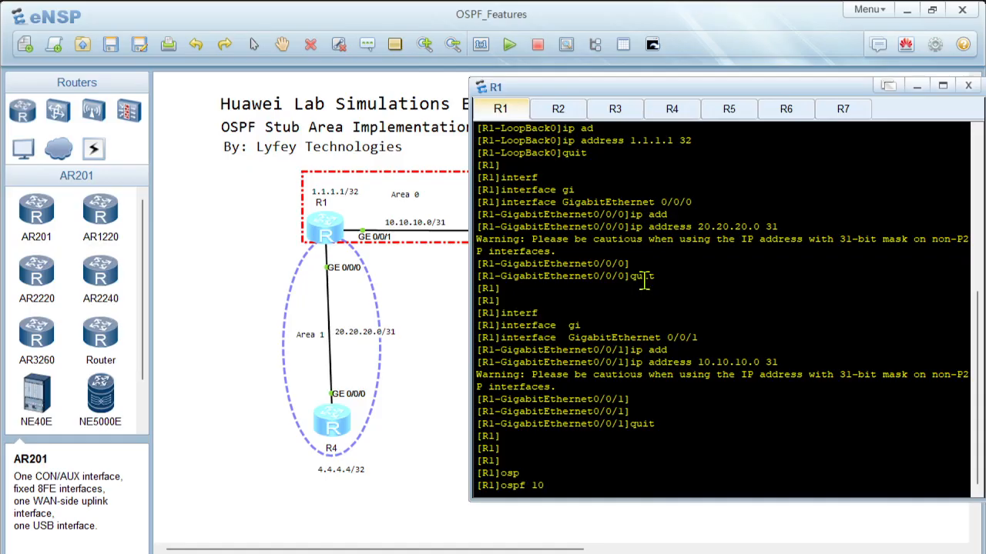
text(rou)
key(Tab)
text(1.1.1.1)
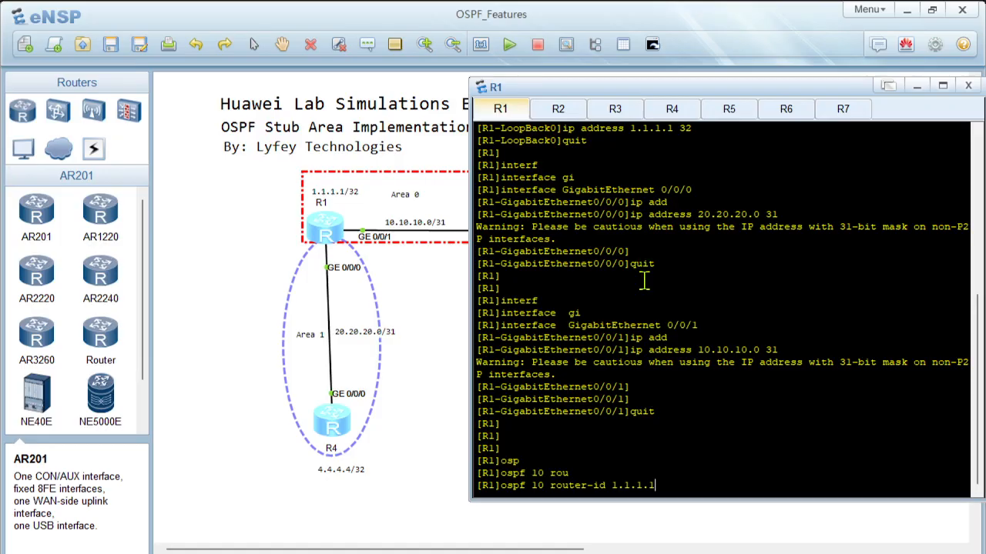
key(Return)
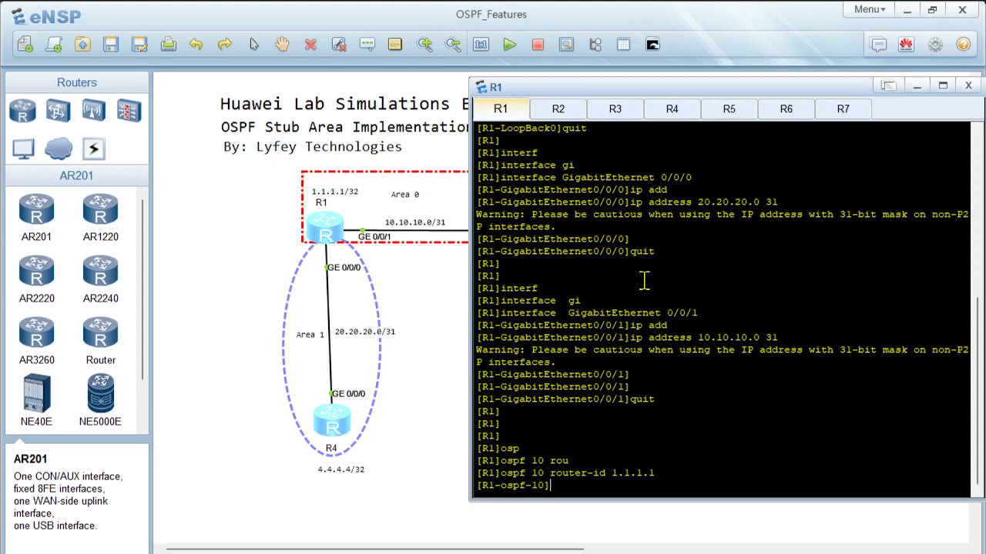
Step: Create area 0 in OSPF 10 and advertise network 1.1.1.1 with wildcard mask 0.0.0.0
text(ar)
key(Tab)
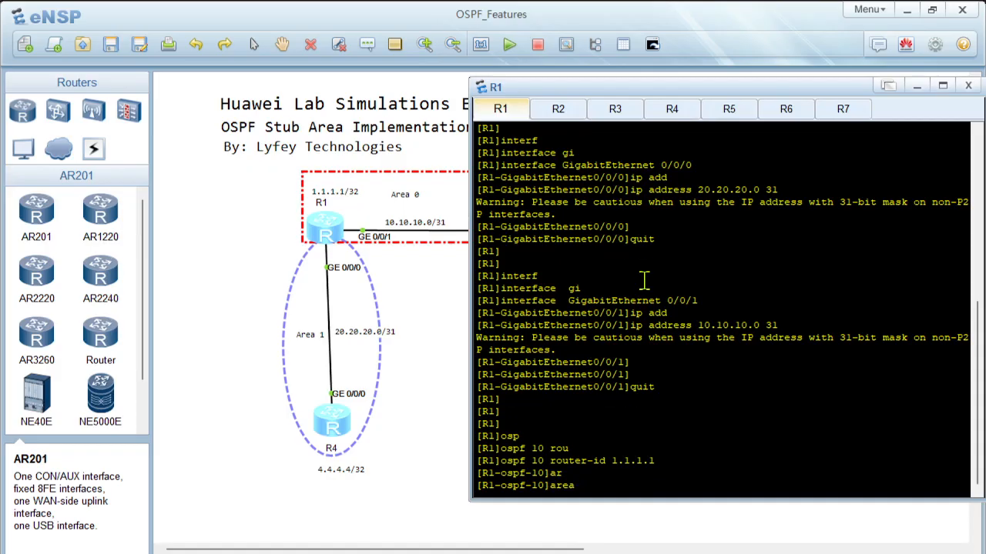
text(0)
key(Return)
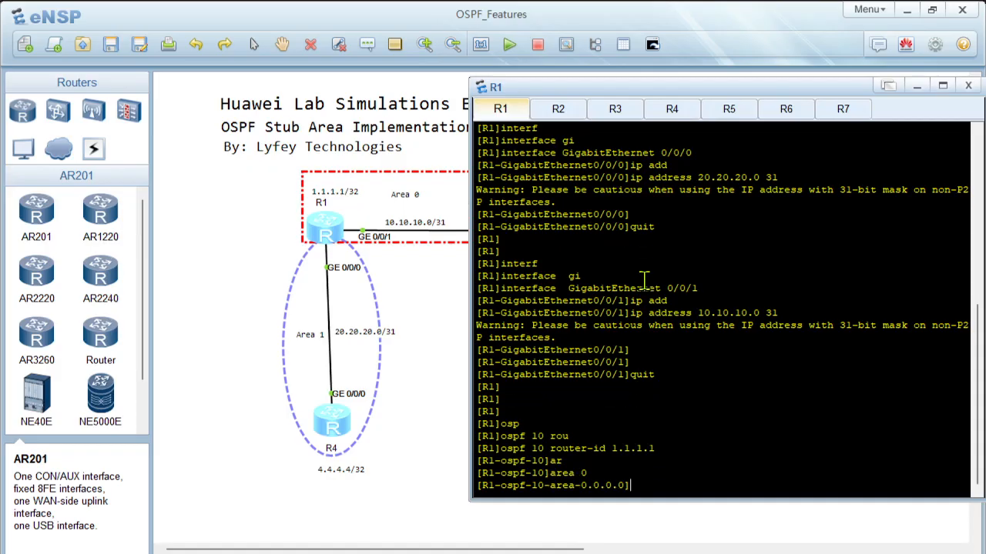
text(net)
key(Tab)
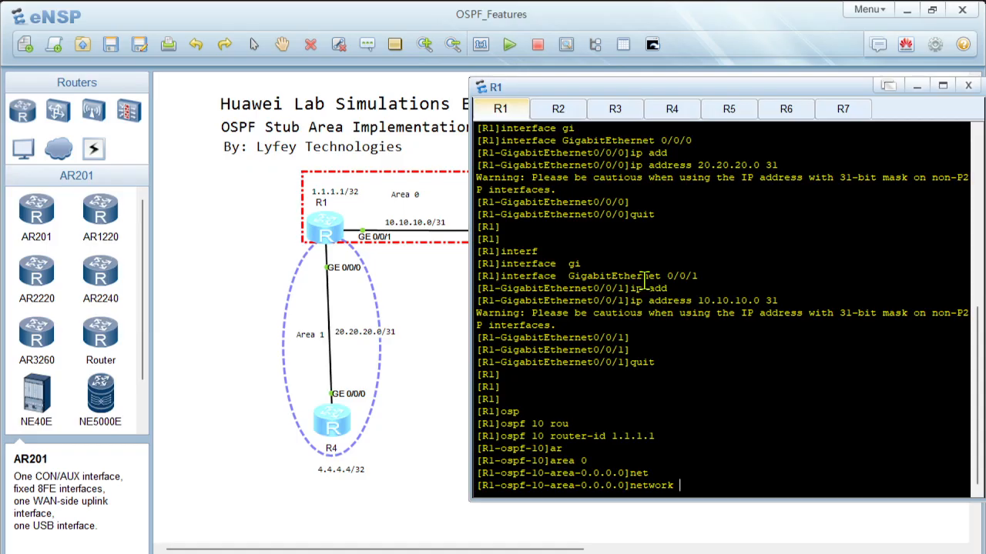
text(1.1.1.1 0.0.0.0)
key(Return)
Step: Advertise network 10.10.10.0 with wildcard mask 0.0.0.1 in area 0 and return to the OSPF 10 view
text(net)
key(Tab)
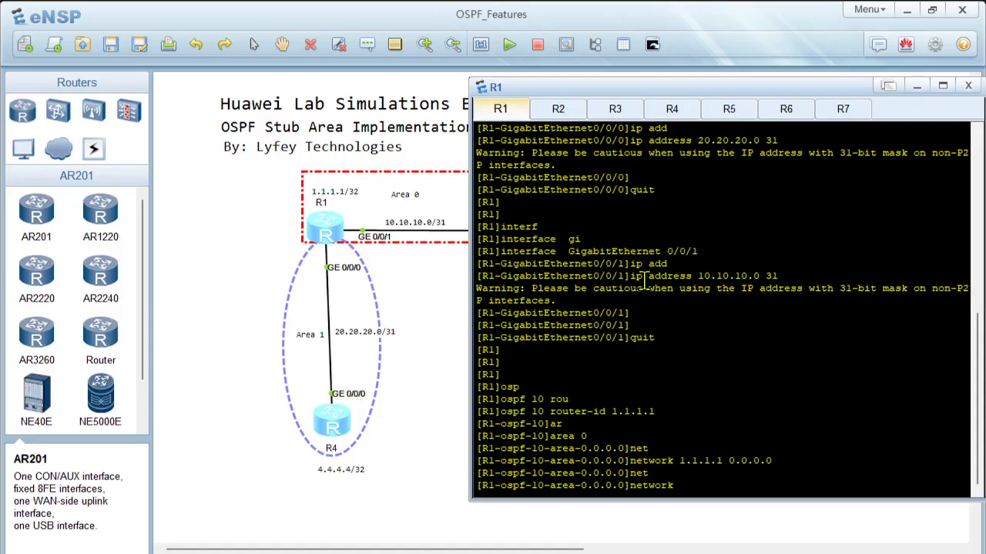
text(10.10.10.0 0.0.0.1)
key(Return)
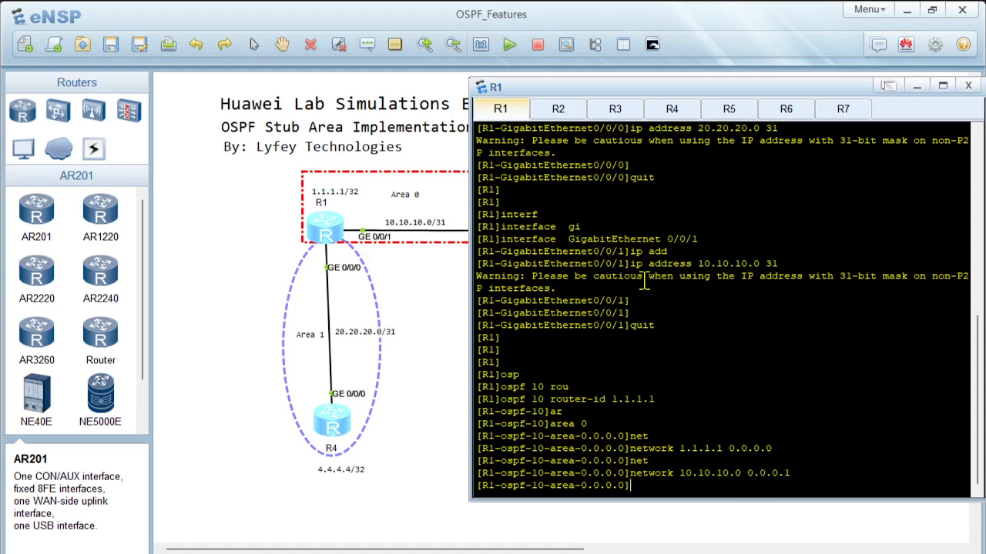
text(quit)
key(Return)
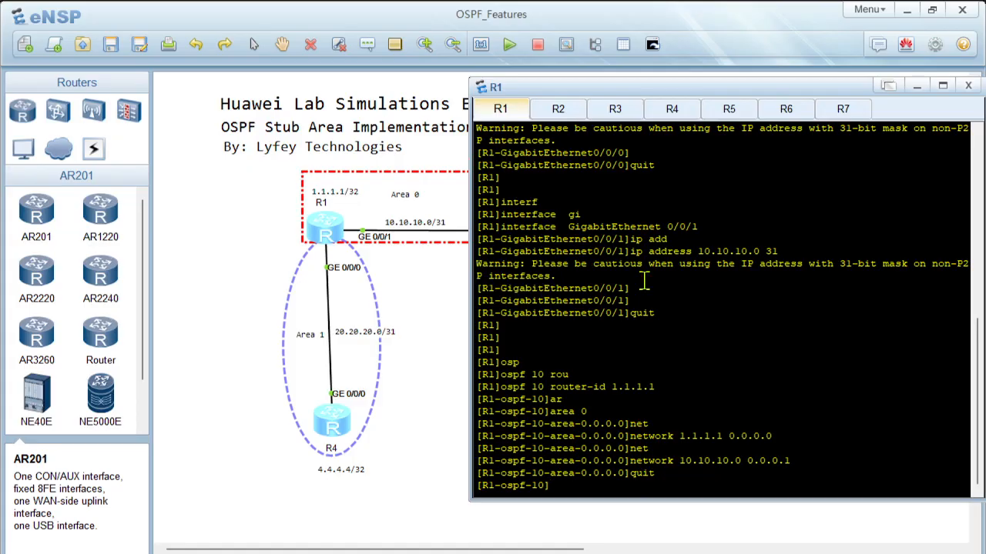
Step: Create area 1 in OSPF 10, advertise network 20.20.20.0 with wildcard mask 0.0.0.1, and return to the OSPF view
text(ar)
key(Tab)
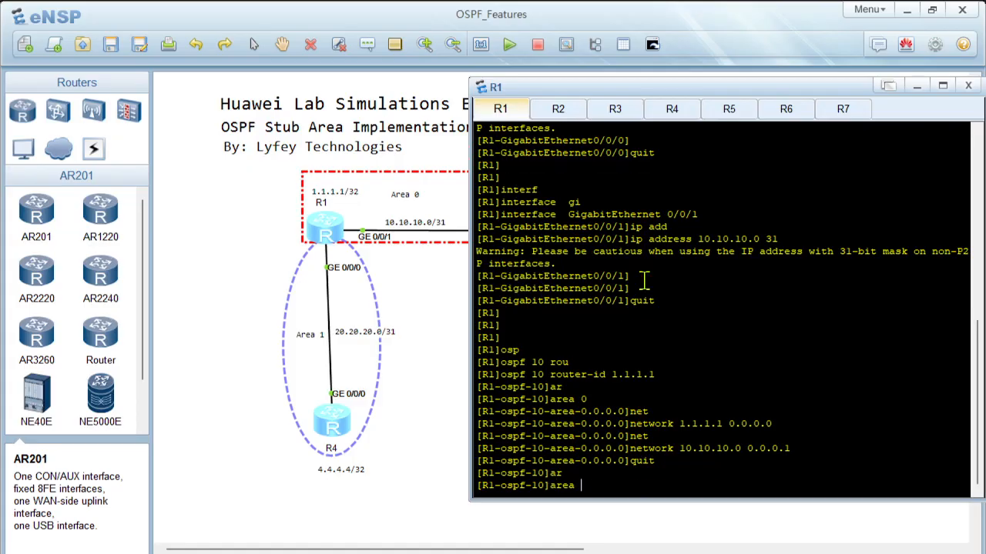
text(1)
key(Return)
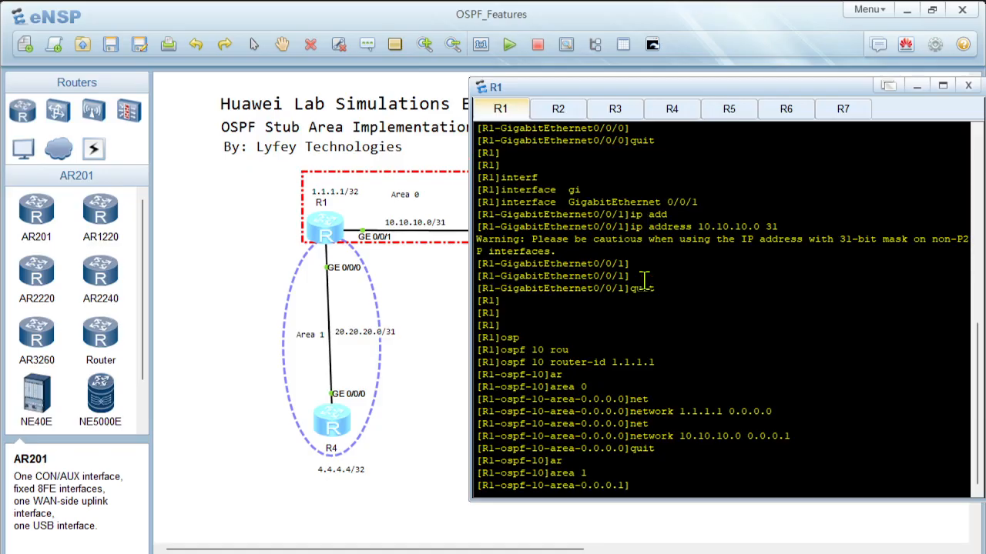
text(net)
key(Tab)
text(20.20)
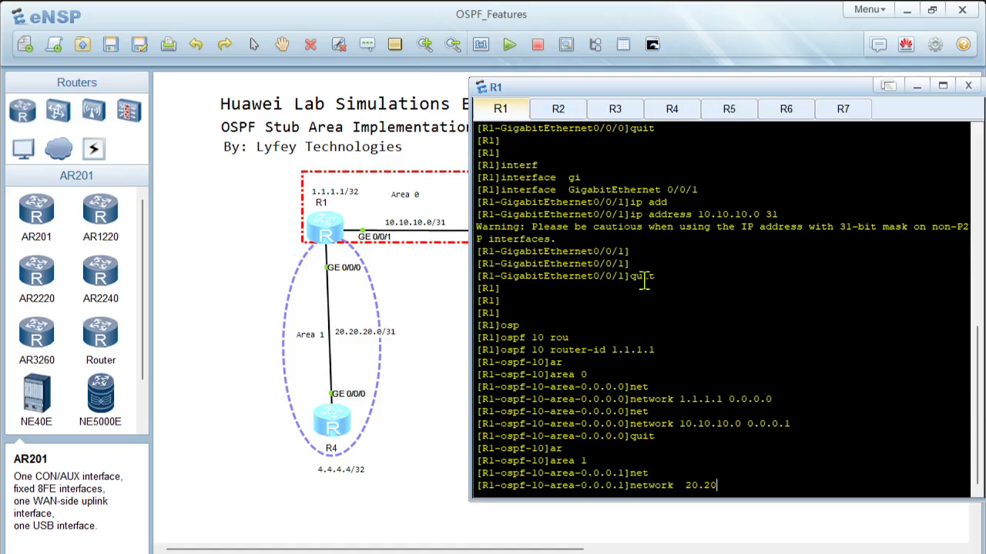
text(.20.0 0.0.0.1)
key(Return)
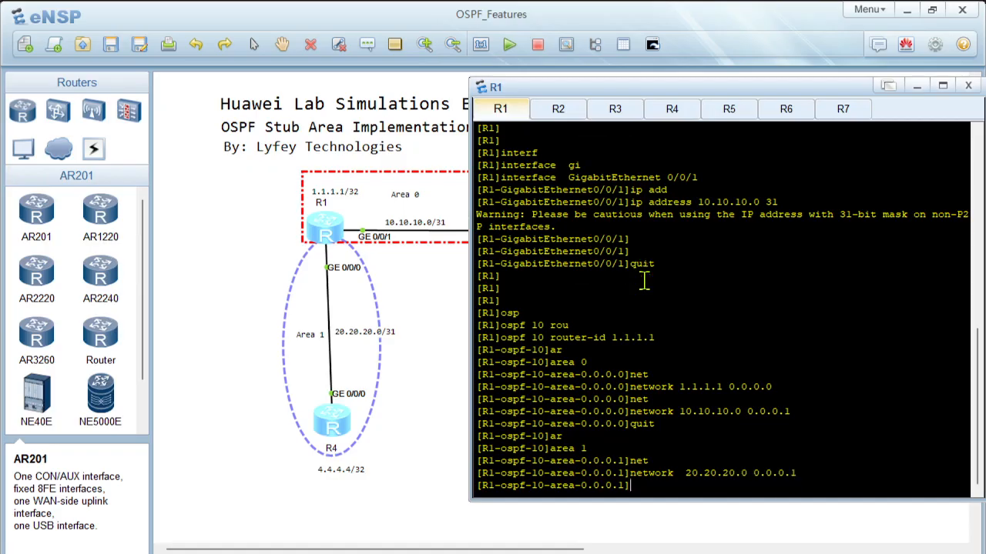
text(quit)
key(Return)
key(Return)
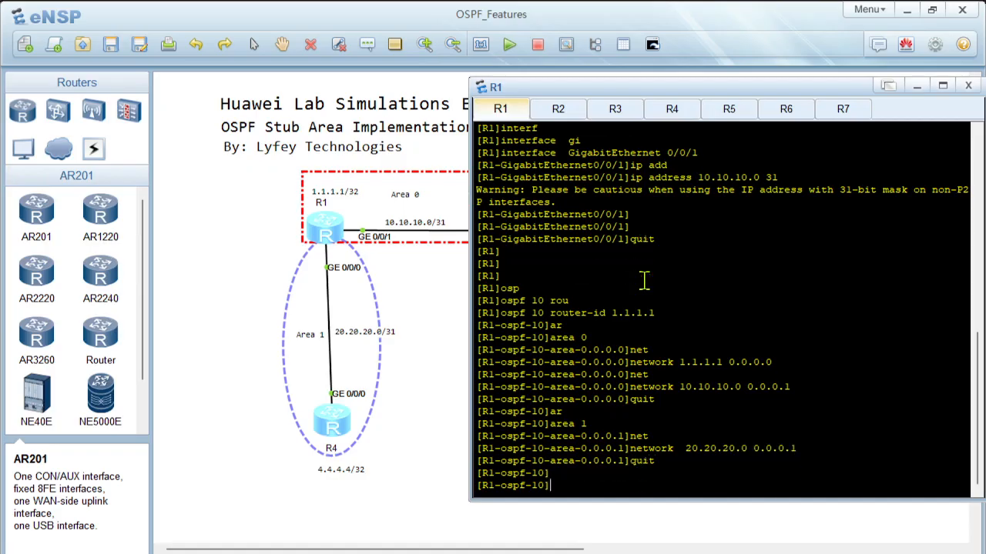
Step: Display the configuration of R1's OSPF process 10 with dis this
text(dis this)
key(Return)
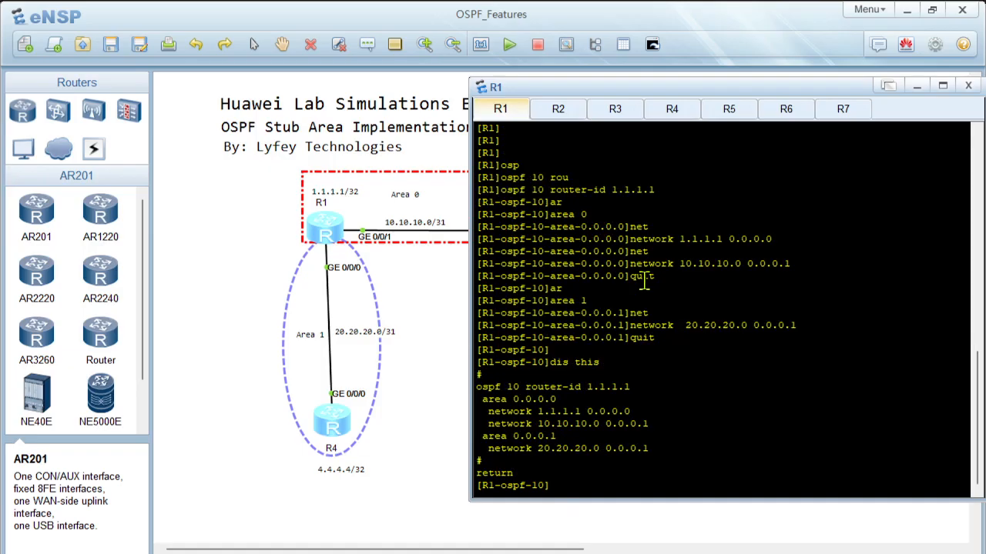
Step: Display the OSPF section of R1's current configuration with display current-configuration configuration ospf
text(displ)
key(Tab)
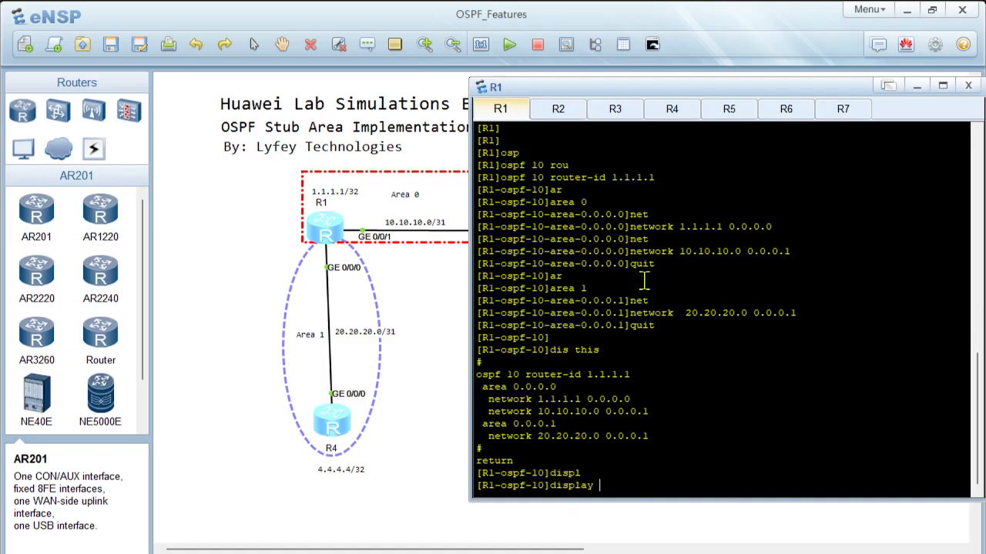
text(cur)
key(Tab)
text(con)
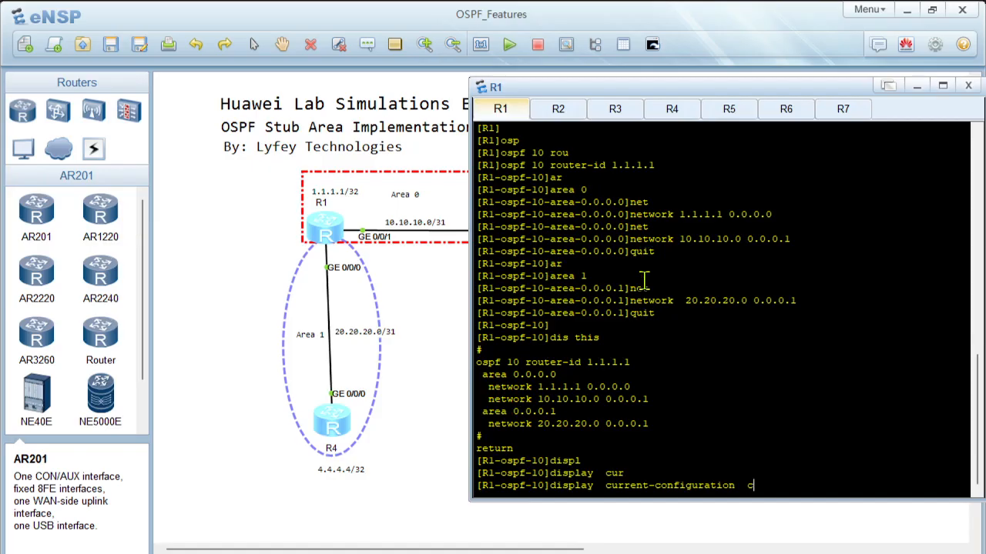
key(Tab)
key(Tab)
text(os)
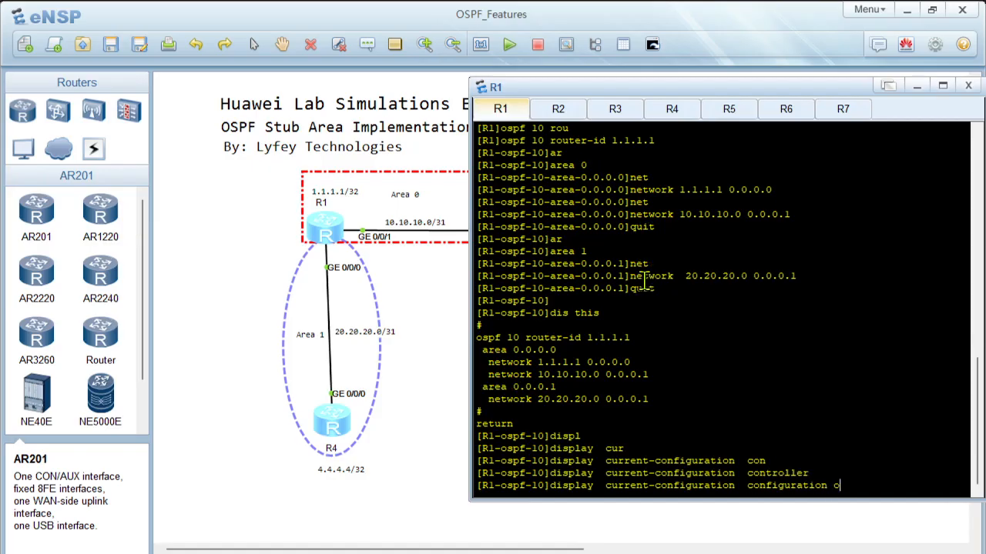
key(Tab)
key(Return)
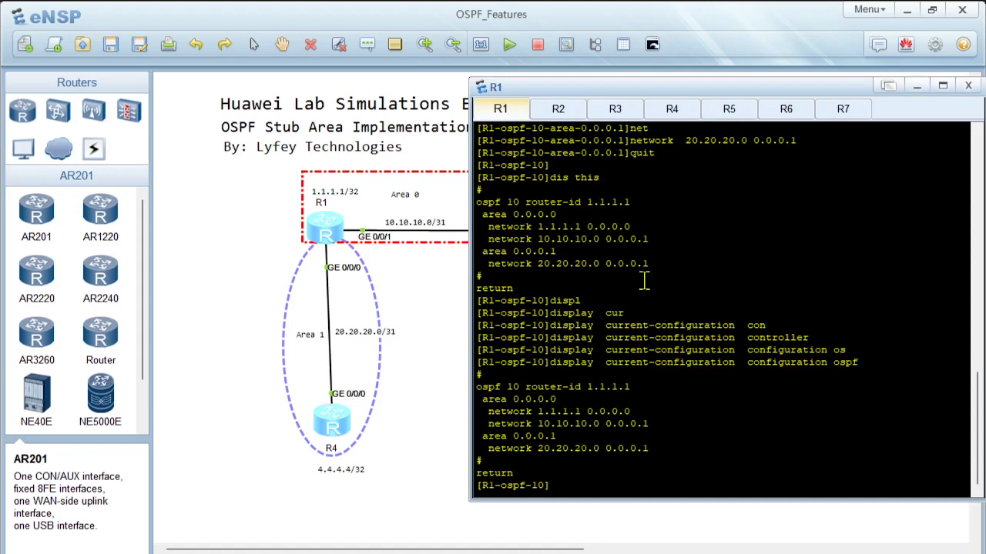
Step: Take R2 out of the tabbed console window, and shrink and shift the remaining window to uncover R2 and R5 in the topology
double_click(558, 114)
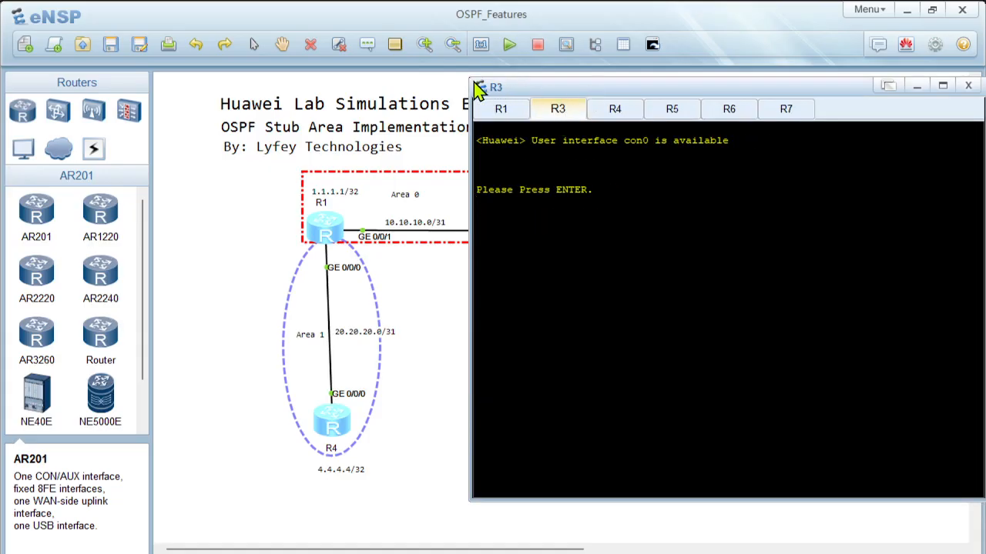
drag(469, 78, 550, 142)
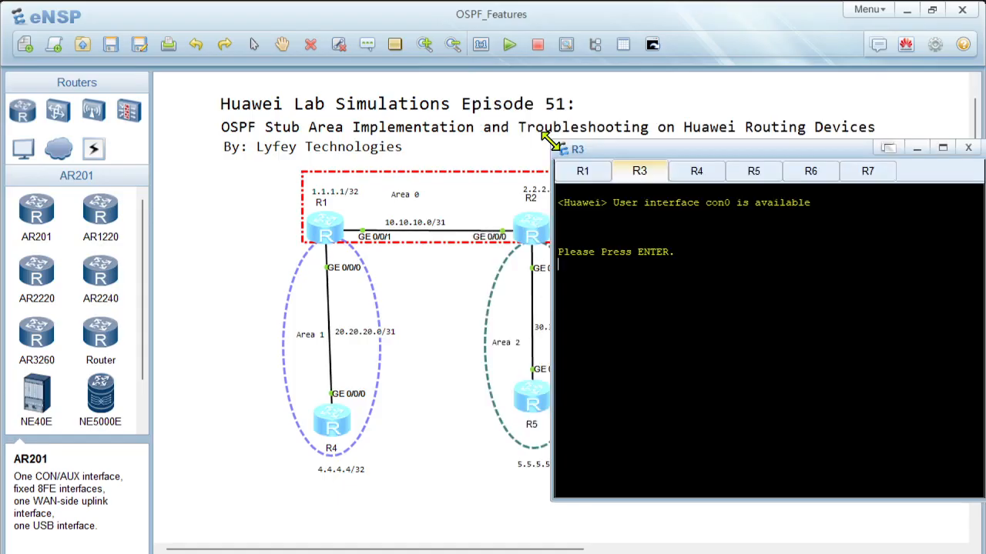
drag(737, 155, 798, 151)
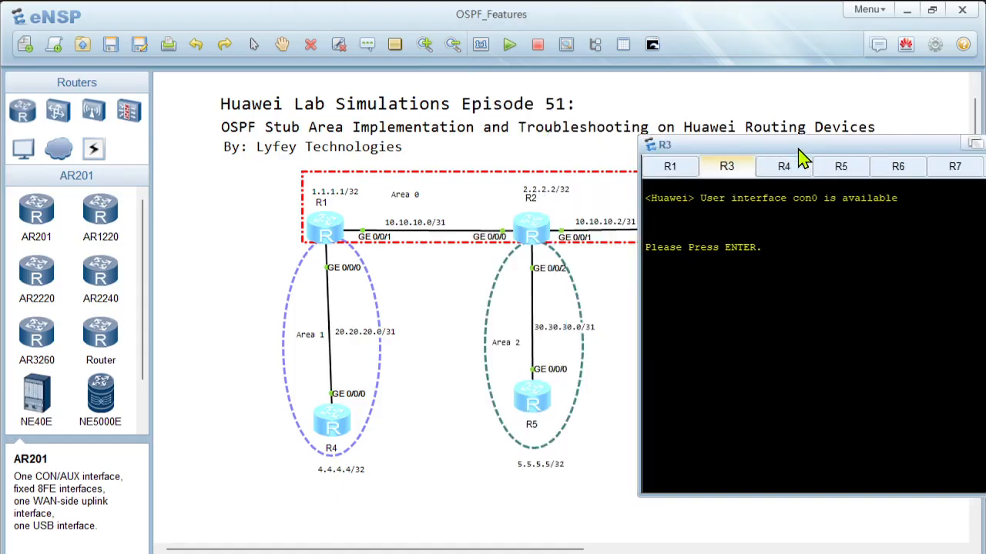
Step: Activate the R3 console and turn off log output with undo terminal monitor
key(Return)
key(Return)
key(Return)
text(uawei>u)
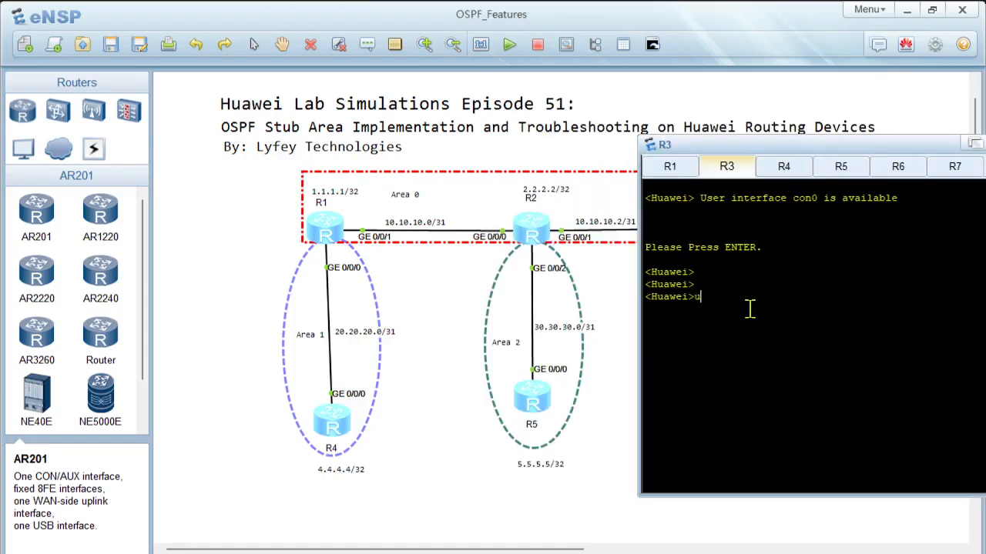
text(ndo ter)
key(Tab)
text(m)
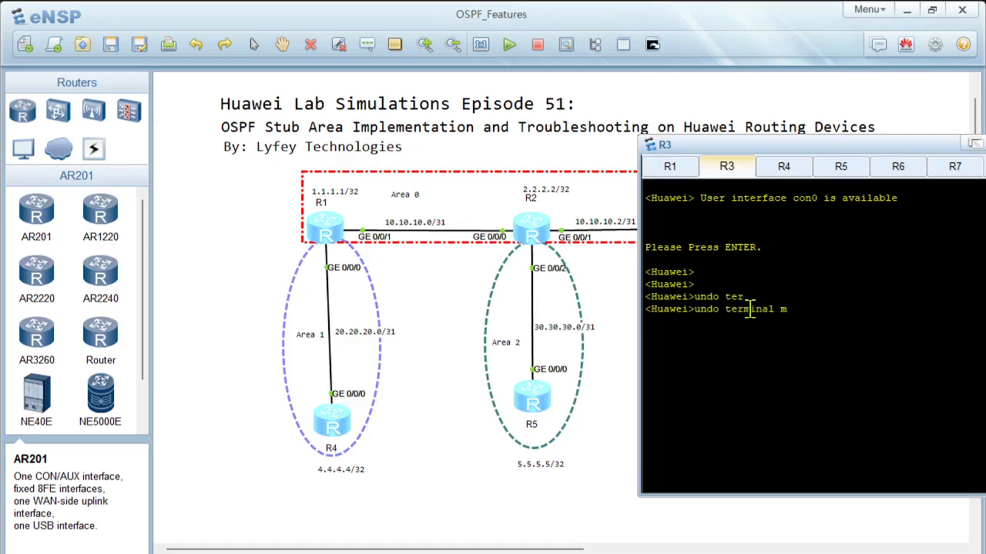
text(on)
key(Tab)
key(Return)
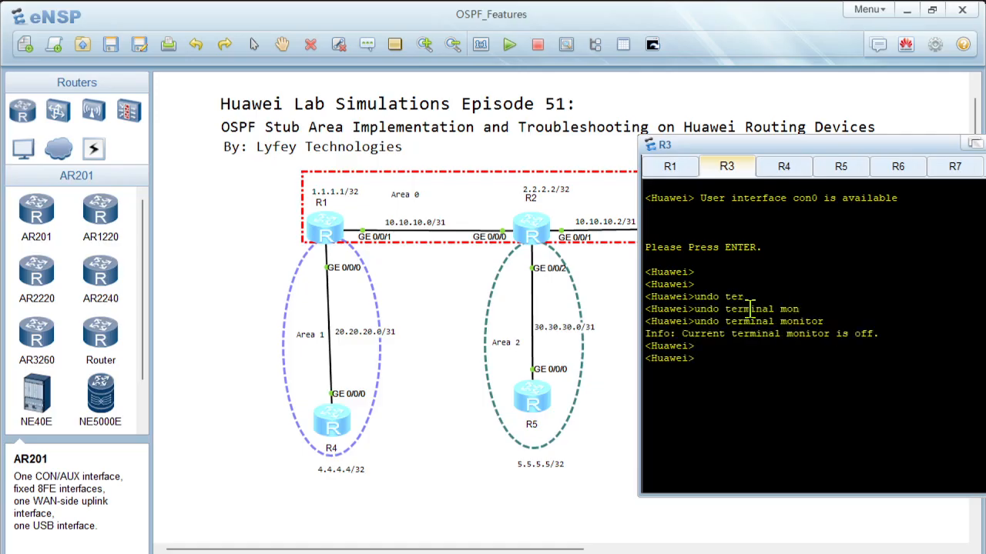
Step: Enter system view in the R3 console and set the device's sysname to R2
text(syss)
key(Tab)
key(BackSpace)
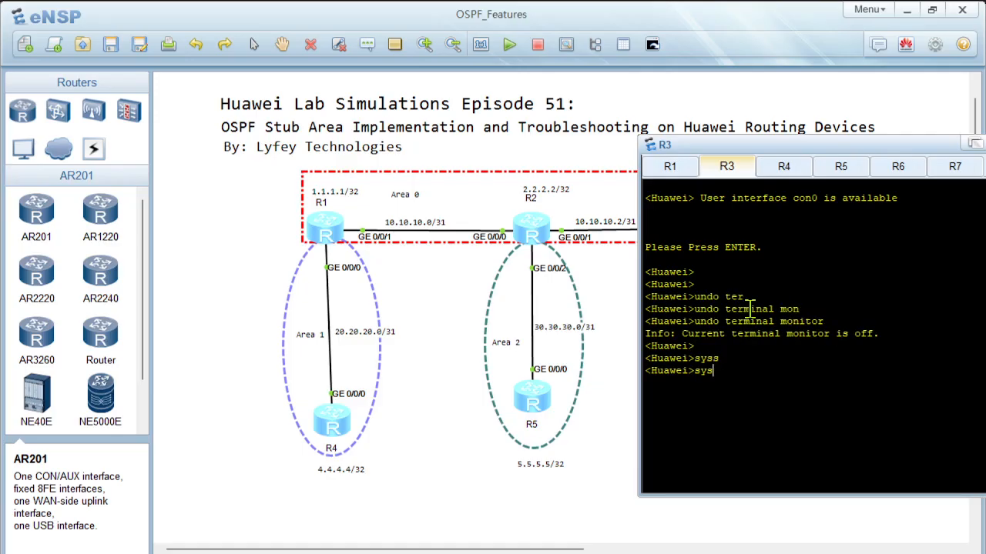
key(Tab)
key(Return)
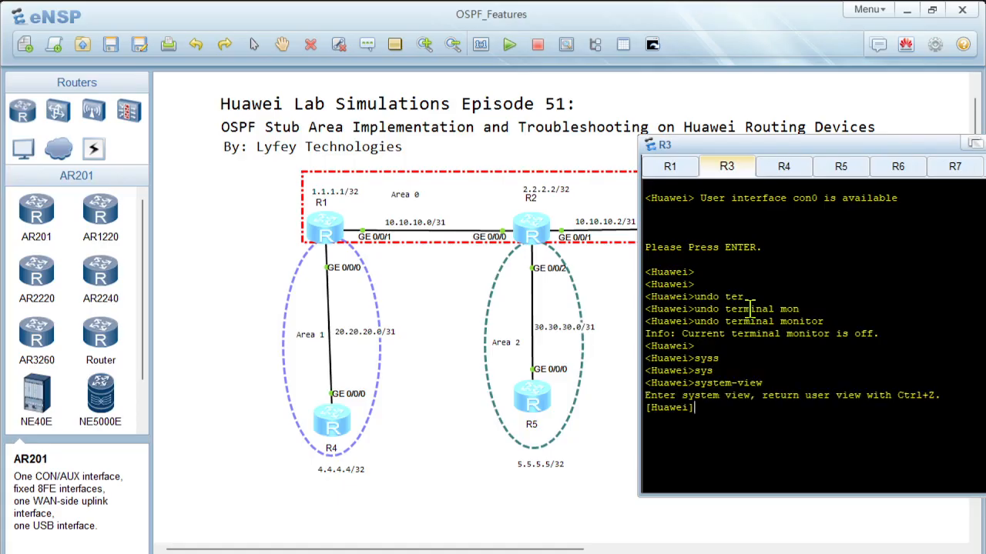
text(sy)
key(Tab)
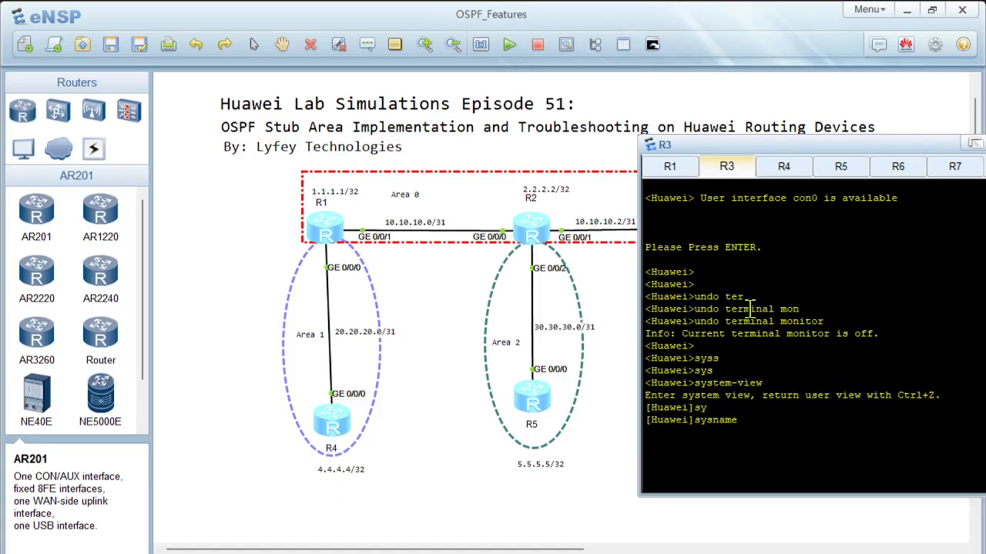
text(R2)
key(Return)
key(Return)
Step: Create interface LoopBack0 with IP address 2.2.2.2 and mask length 32, and return to the system view
text(interf)
key(Tab)
text(lo)
key(Tab)
key(Tab)
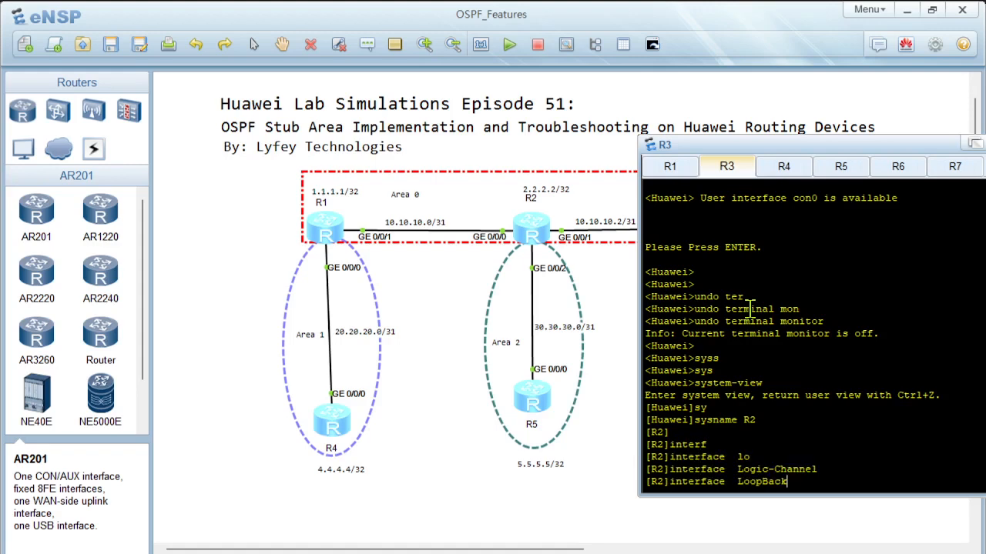
text(0)
key(Return)
text(ip ad)
key(Tab)
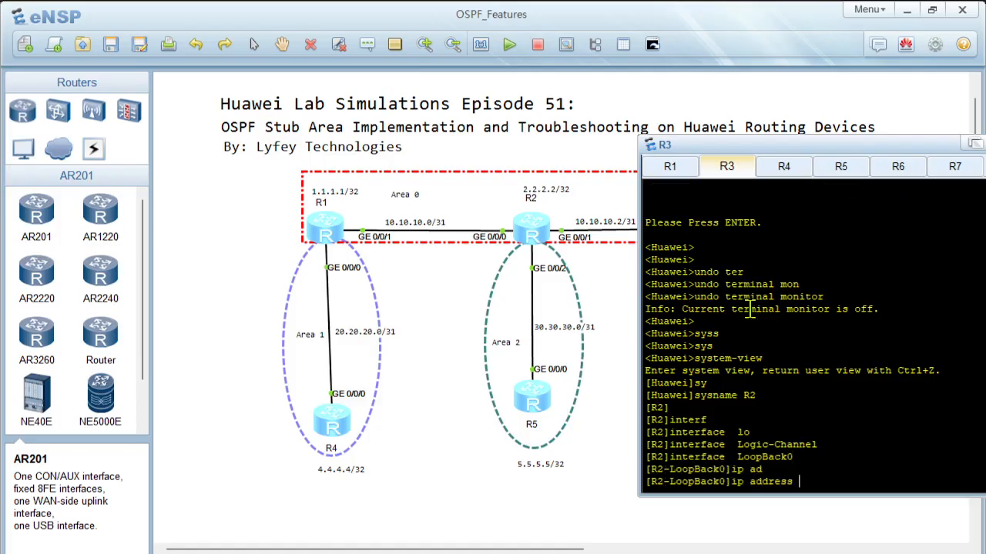
text(2.2.2.2 32)
key(Return)
key(Return)
text(quit)
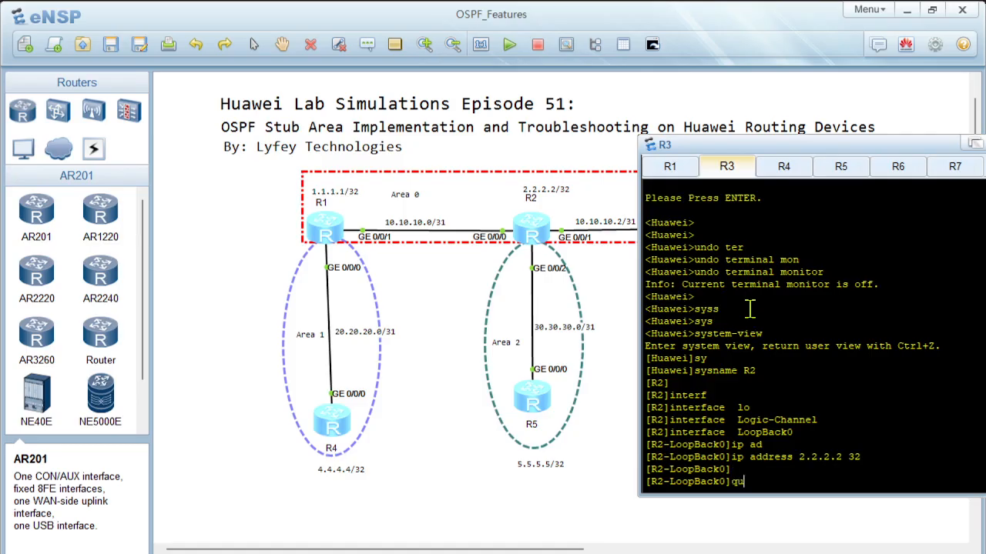
key(Return)
key(Return)
Step: Assign IP address 10.10.10.1 with mask length 31 to GigabitEthernet 0/0/0 and return to the system view
text(interf)
key(Tab)
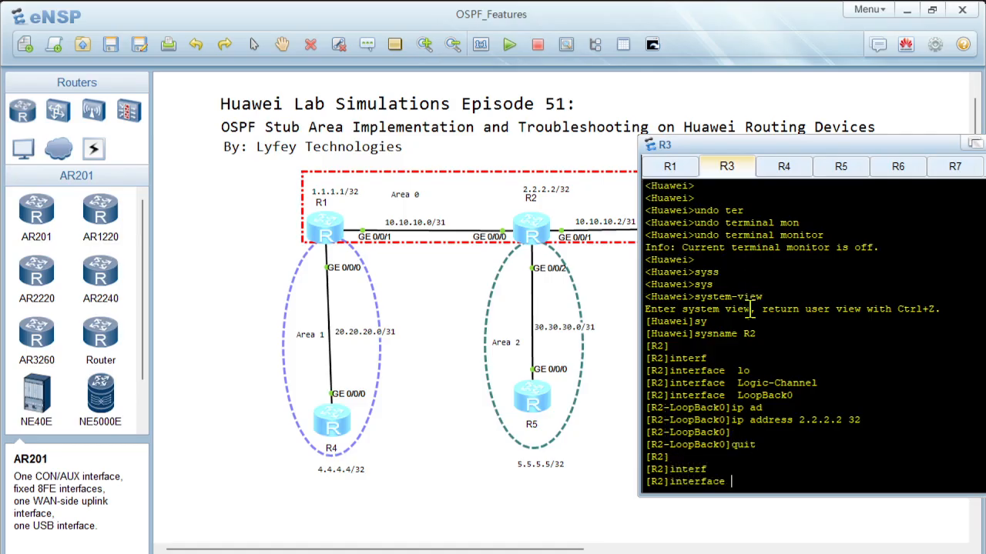
text(gi)
key(Tab)
text(0/0/0)
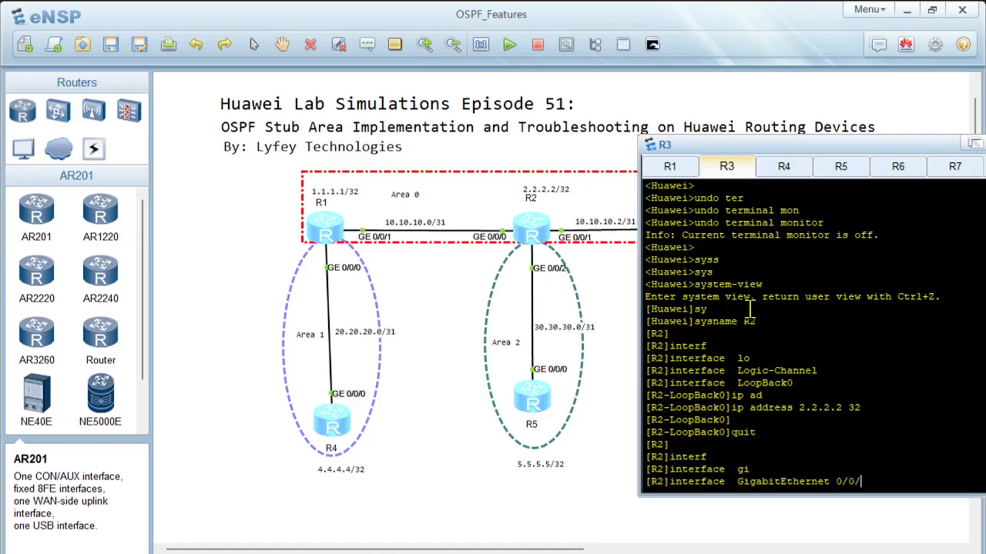
key(Return)
text(ip ad)
key(Tab)
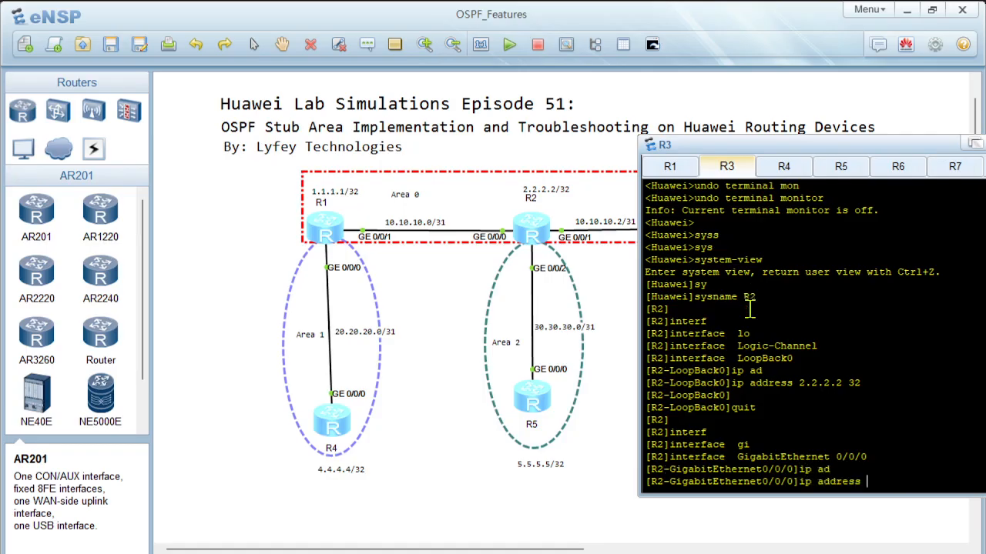
text(10.10.10.1)
text(31)
key(Return)
key(Return)
text(quit)
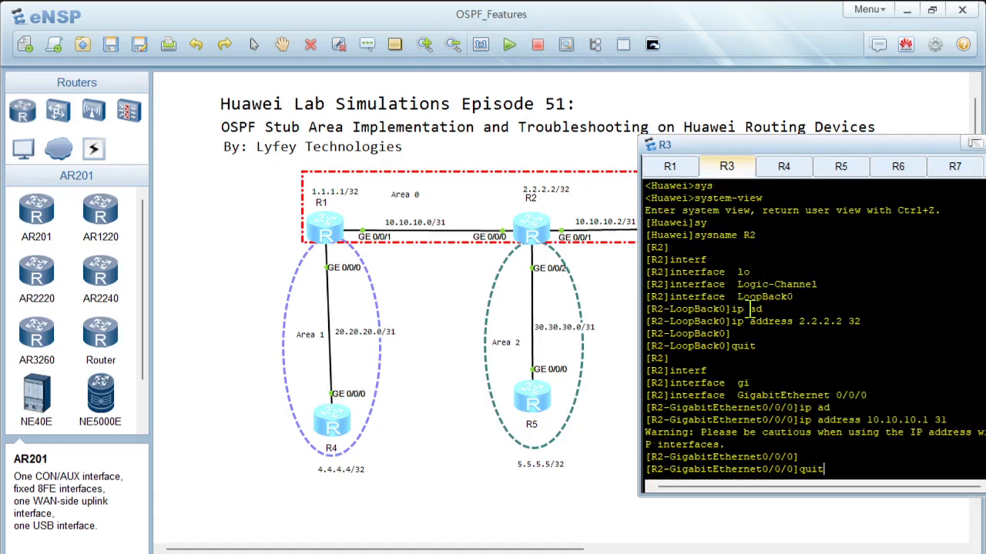
key(Return)
key(Return)
Step: Assign IP address 10.10.10.2 with mask length 31 to GigabitEthernet 0/0/1 and return to the system view
text(interf)
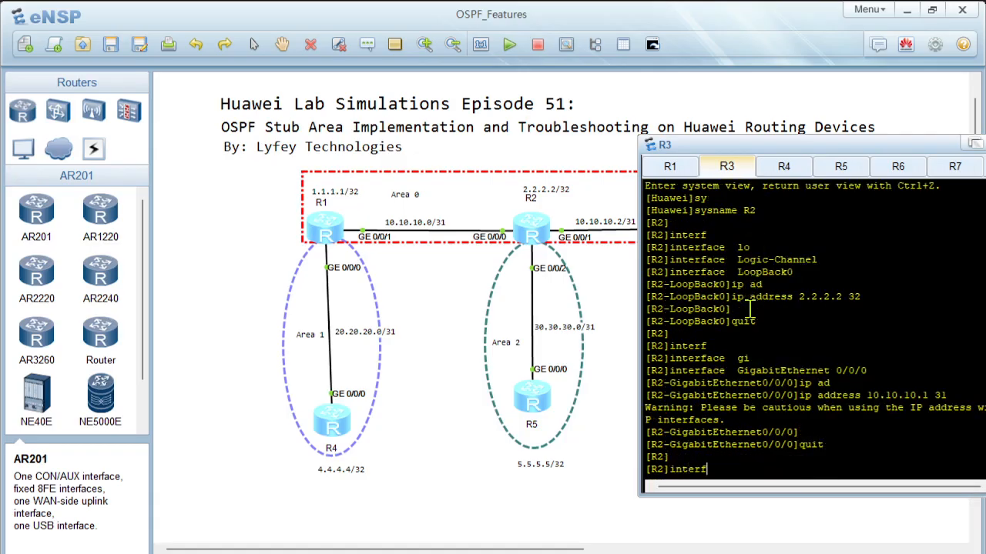
key(Tab)
text(gi)
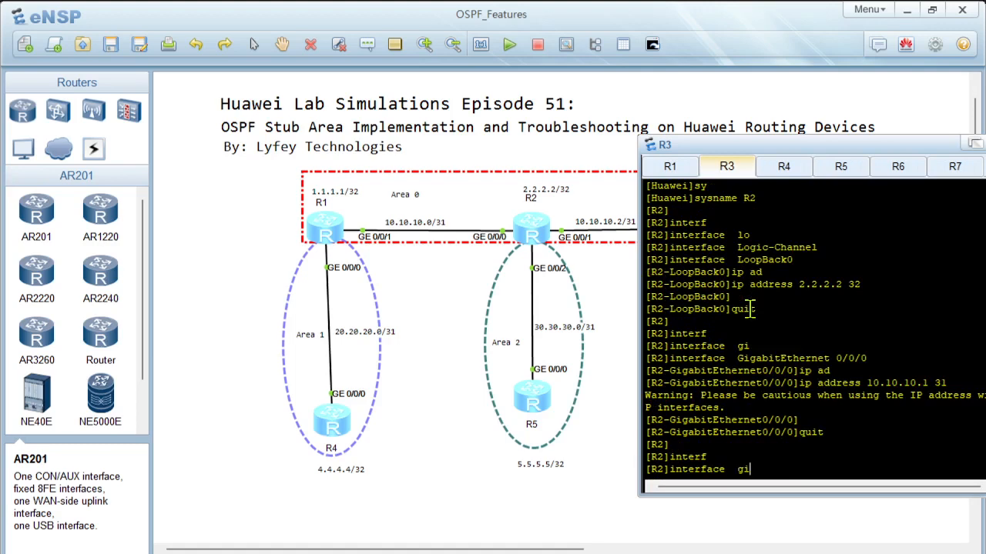
key(Tab)
text(0/0/1)
key(Return)
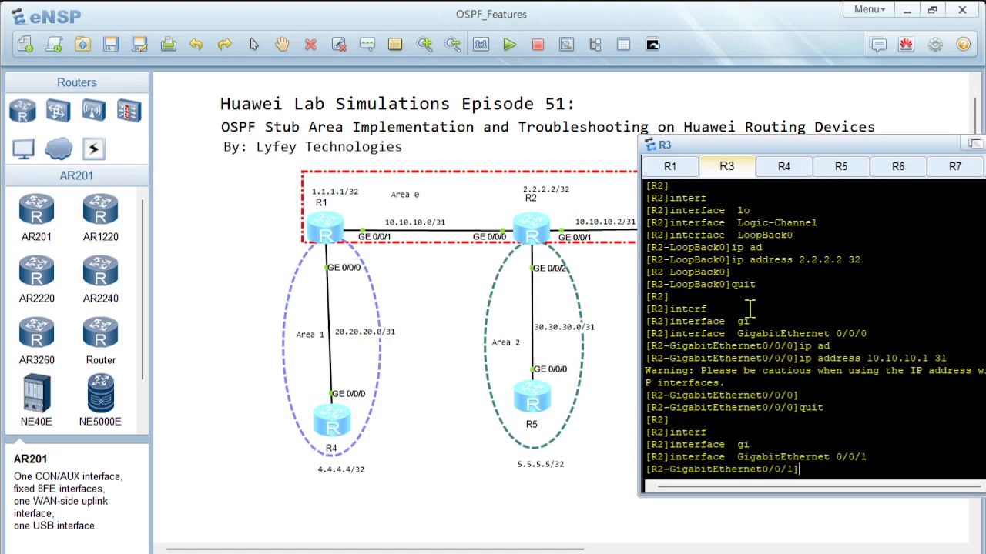
text(ip ad)
key(Tab)
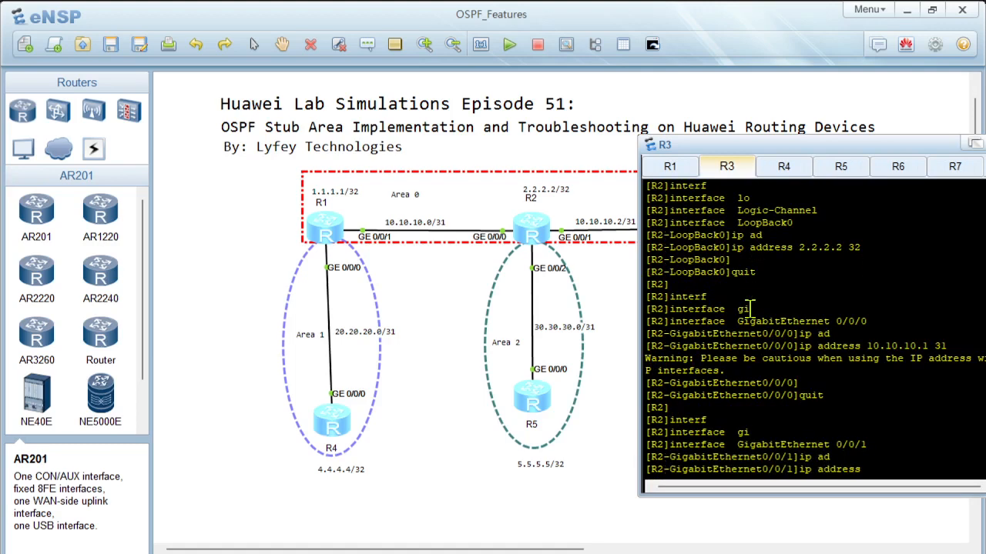
text(10.10.10.2 31)
key(Return)
key(Return)
key(Return)
text(q)
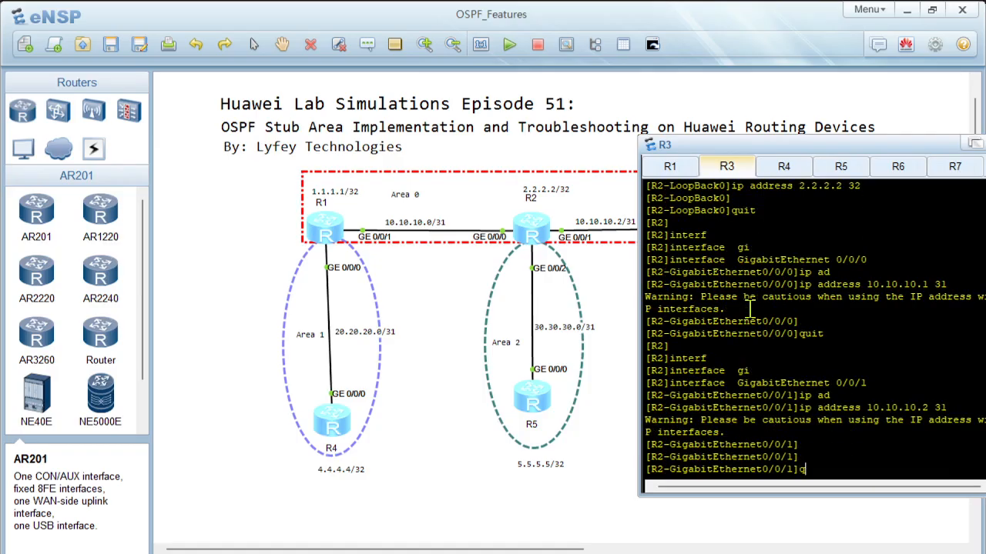
text(uit)
key(Return)
key(Return)
Step: Assign IP address 30.30.30.0 with mask length 31 to GigabitEthernet 0/0/2 and return to the system view
text(int)
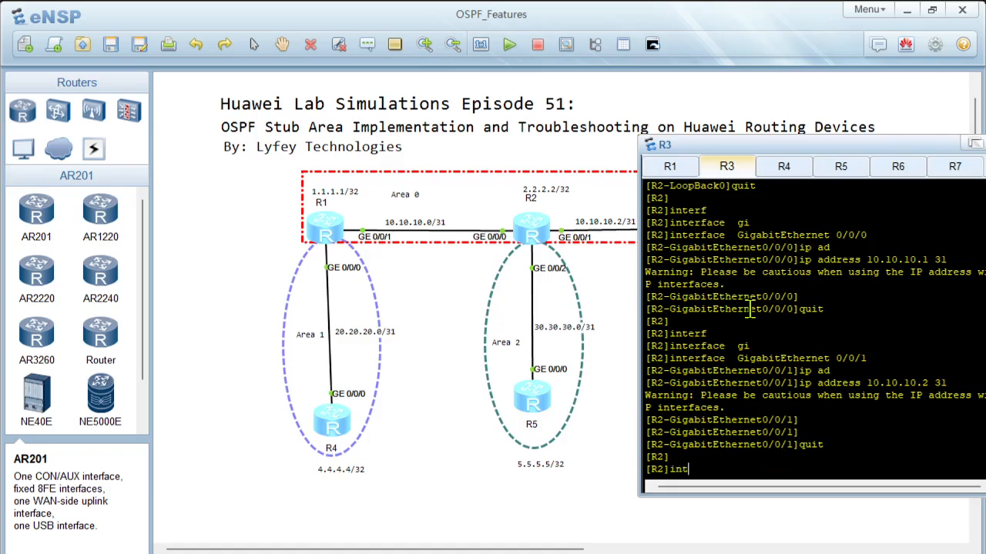
text(erf)
key(Tab)
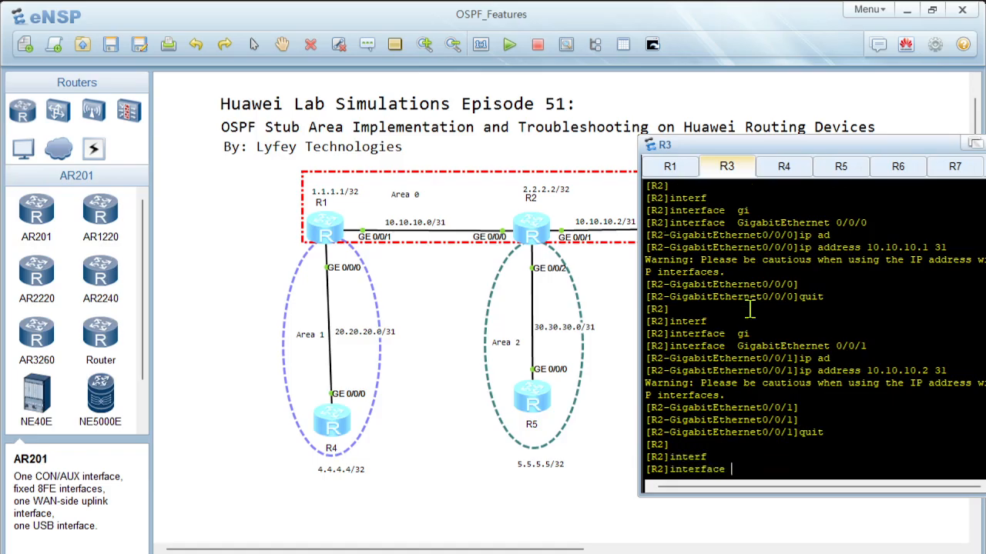
text(gi)
key(Tab)
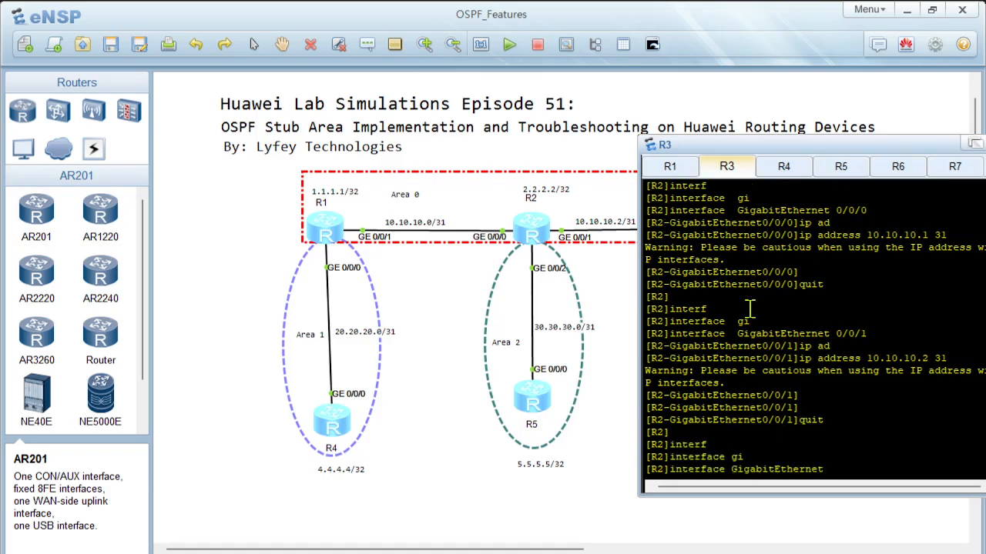
text(0/0/2)
key(Return)
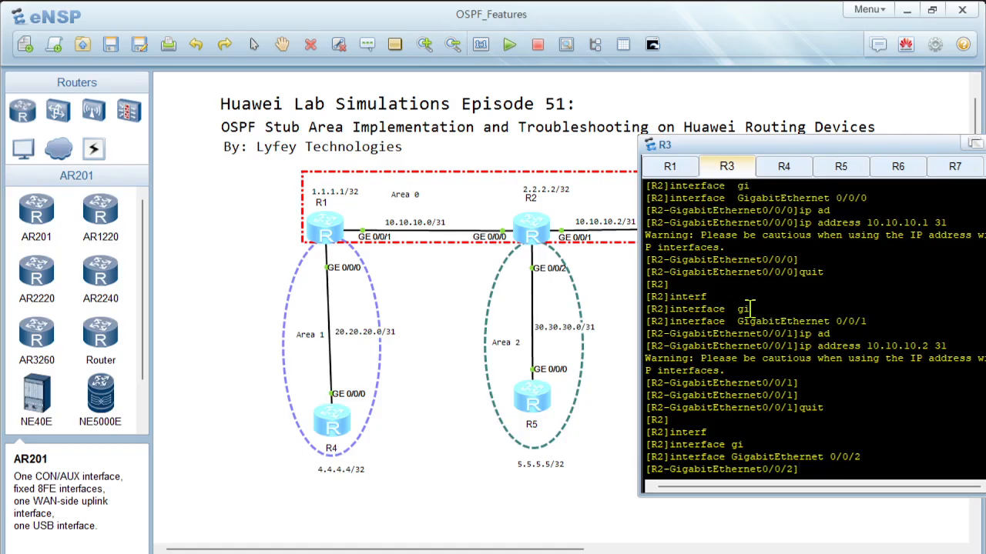
text(ip ad)
key(Tab)
text(30.30)
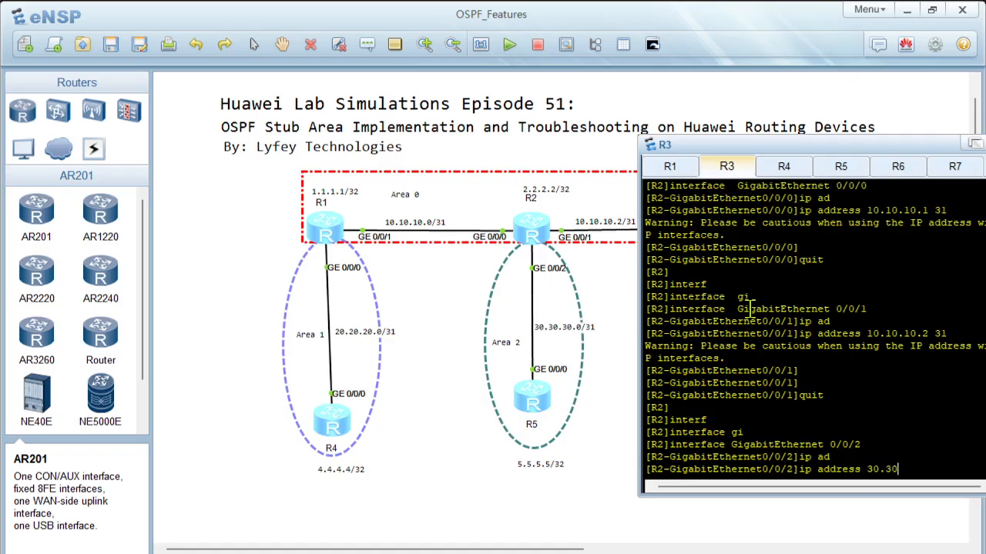
text(.30.0 31)
key(Return)
key(Return)
text(quit)
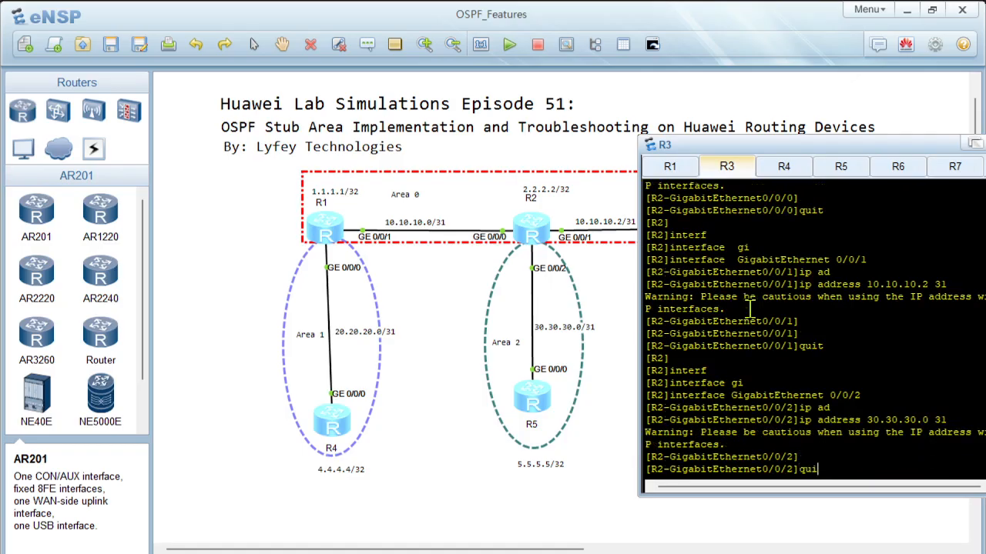
key(Return)
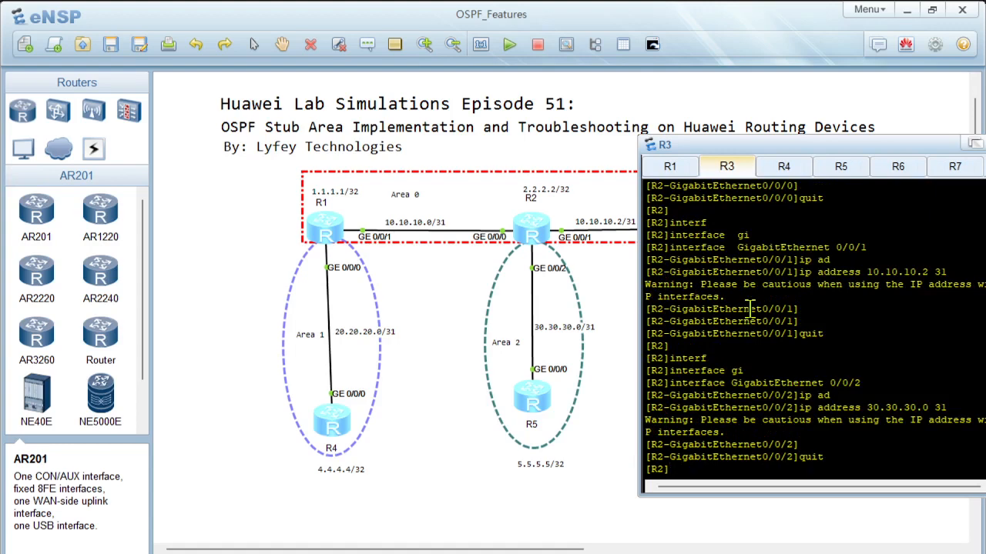
Step: Start OSPF process 10 with router ID 2.2.2.2
key(Return)
key(Return)
text(osp)
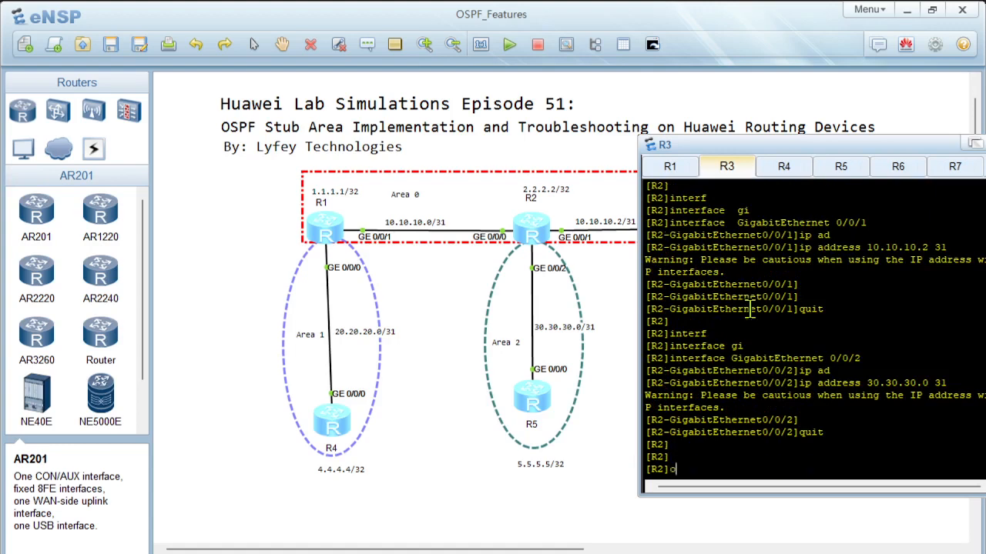
key(Tab)
text(10 rou)
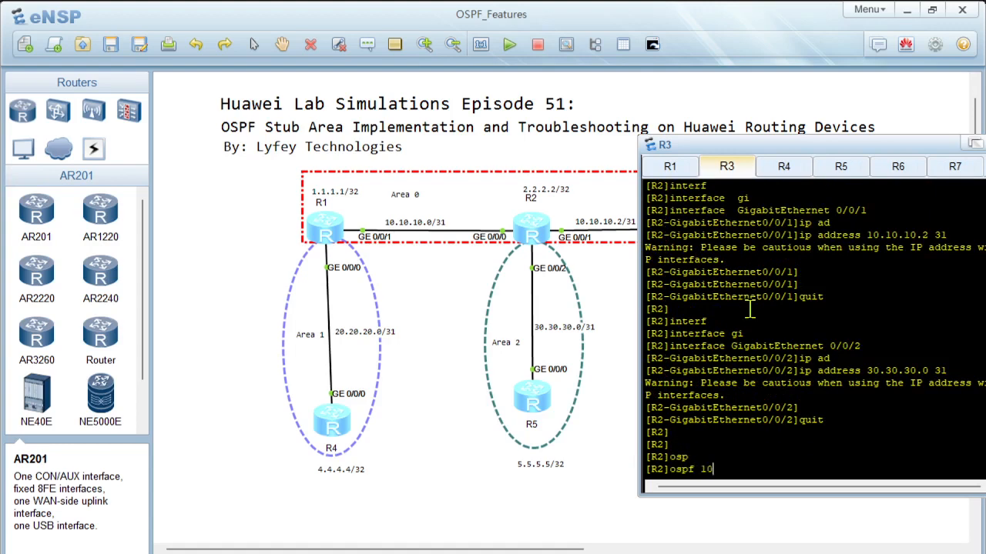
key(Tab)
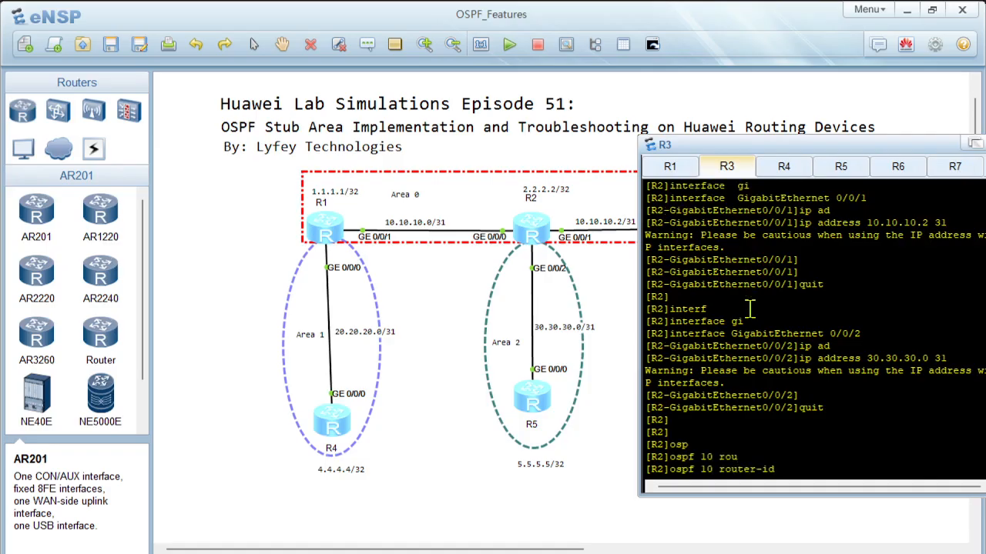
text(2.2.2.2)
key(Return)
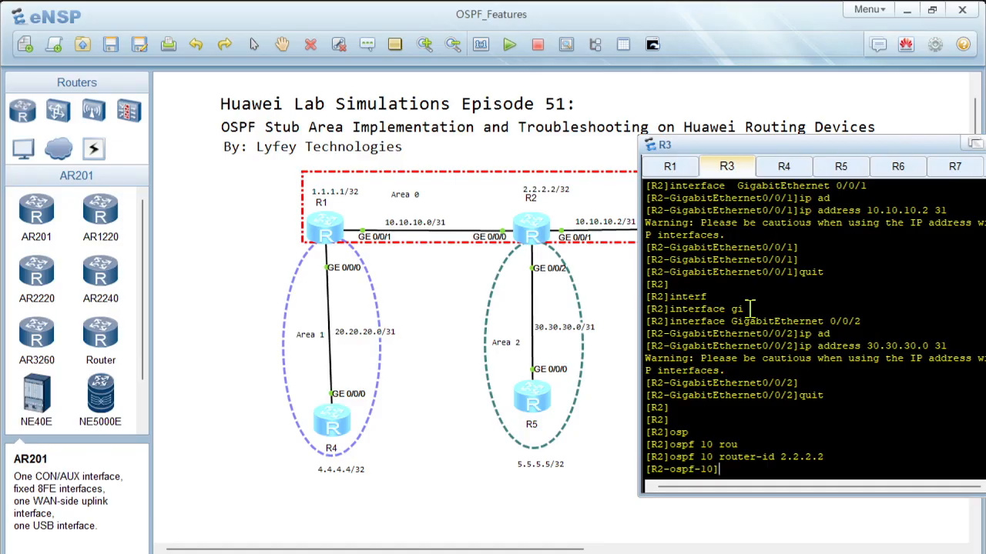
Step: Enter OSPF area 0 and advertise network 2.2.2.2 with wildcard mask 0.0.0.0
text(ar)
key(Tab)
text(0)
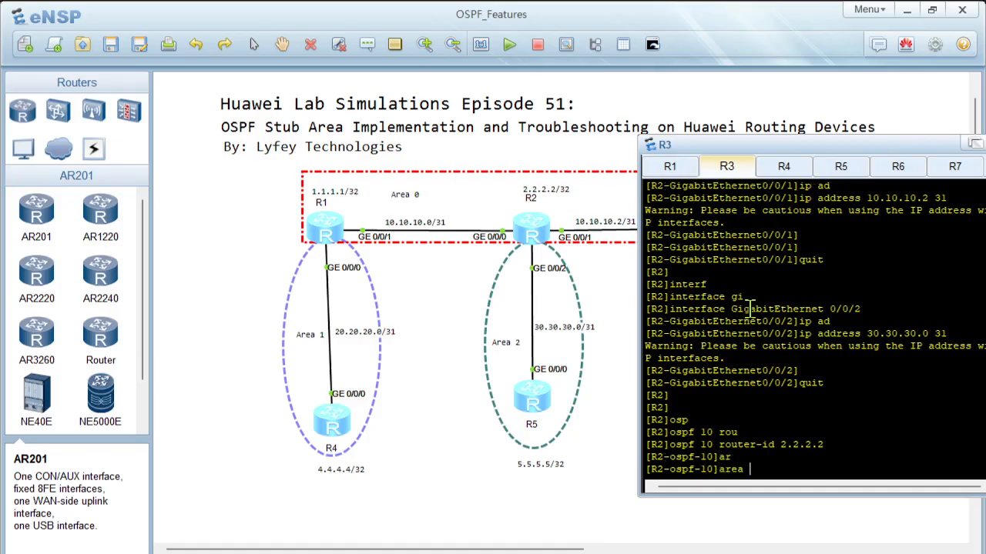
key(Return)
text(ne)
key(Tab)
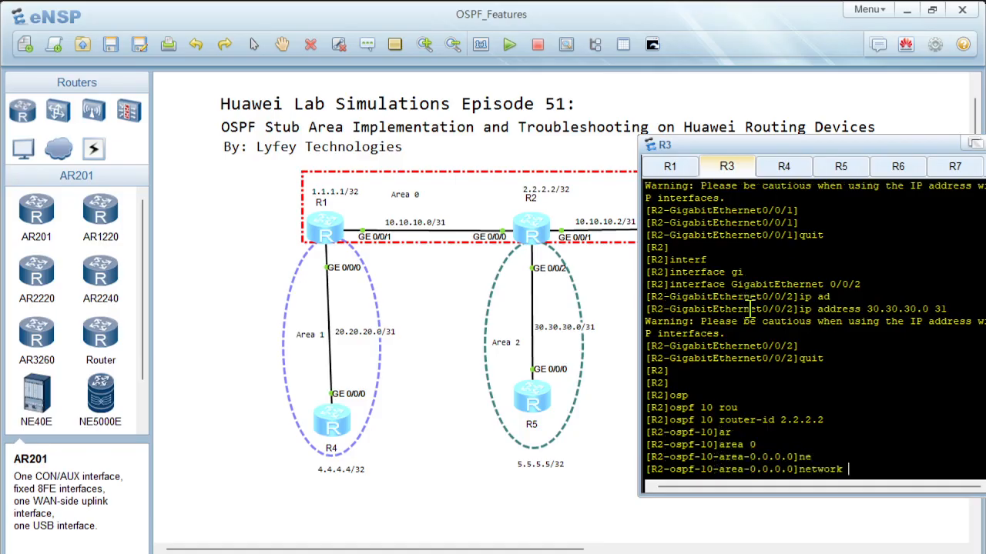
text(2.2.2.2 0.0.0.0)
key(Return)
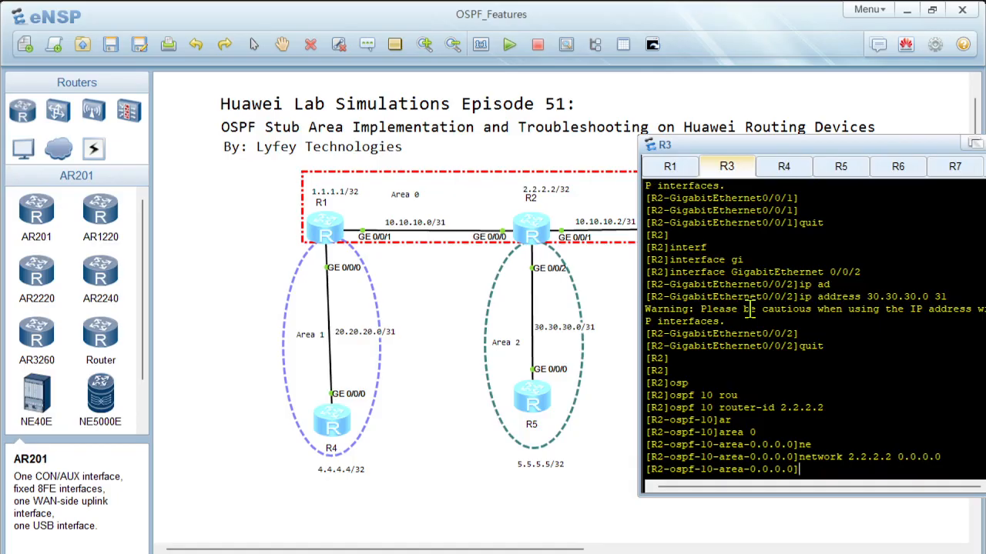
Step: Advertise network 10.10.10.0 with wildcard mask 0.0.0.1 in area 0
text(net)
key(Tab)
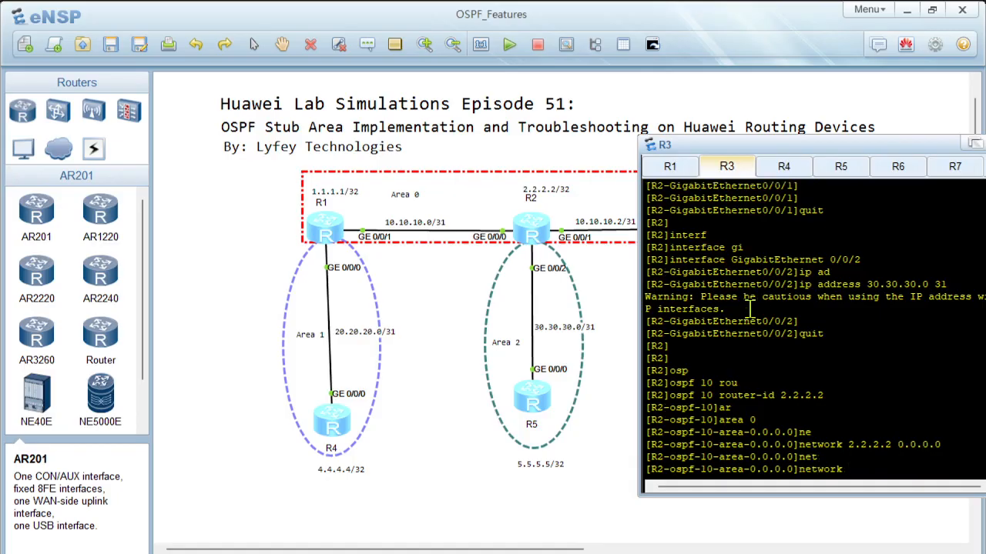
text(10.10.10.0 0.0.0.1)
key(Return)
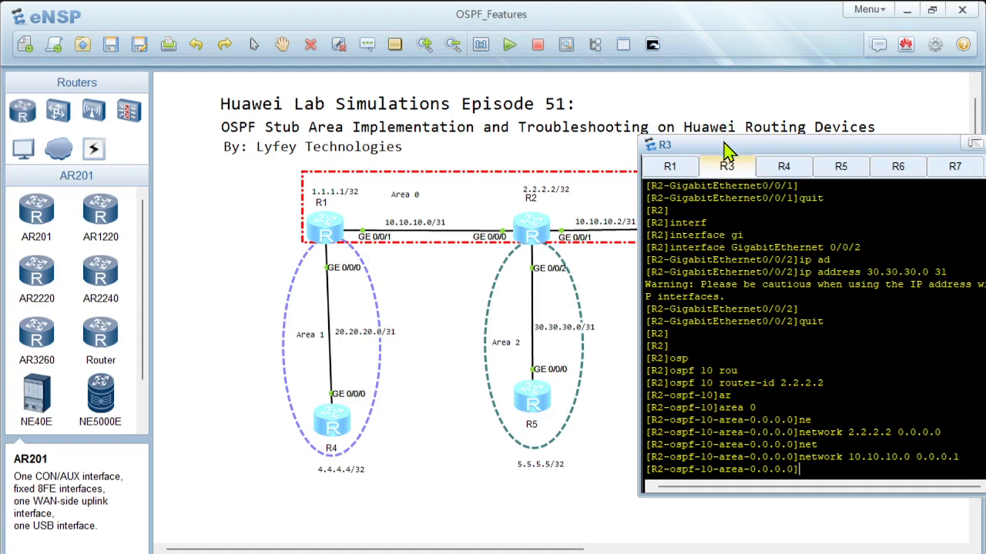
Step: Advertise network 10.10.10.2 with wildcard mask 0.0.0.1 in area 0, and display the configuration from the OSPF process view
drag(724, 144, 700, 150)
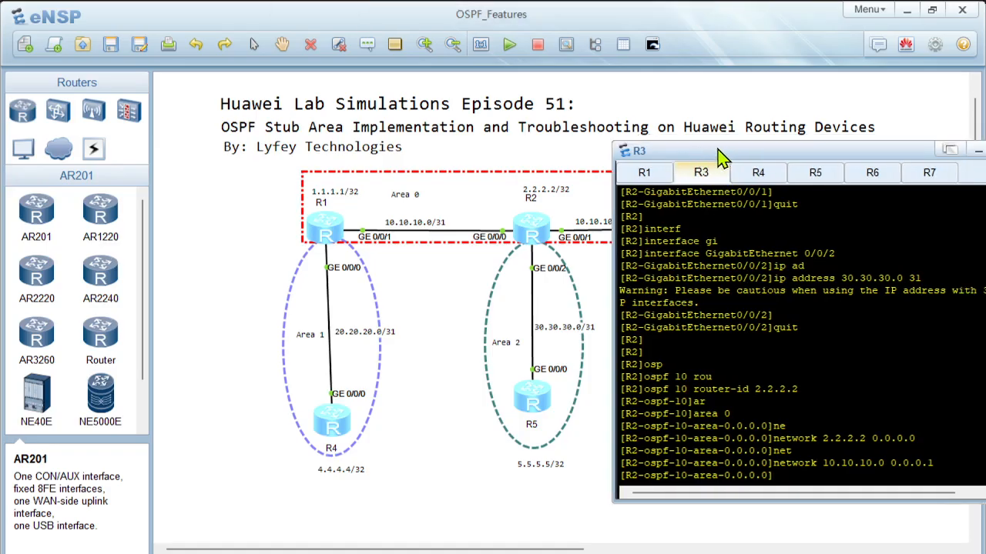
key(Up)
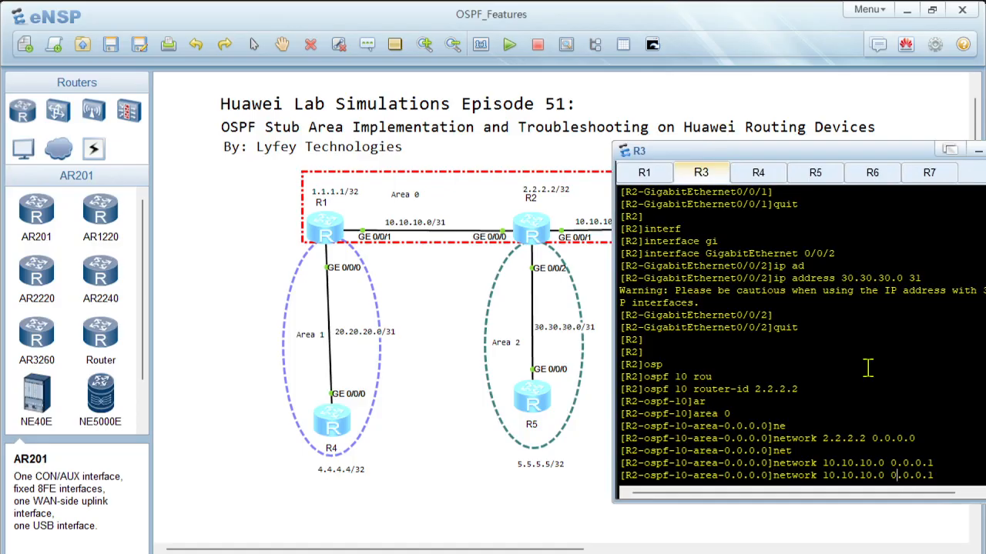
key(BackSpace)
text(2)
key(Return)
text(quit)
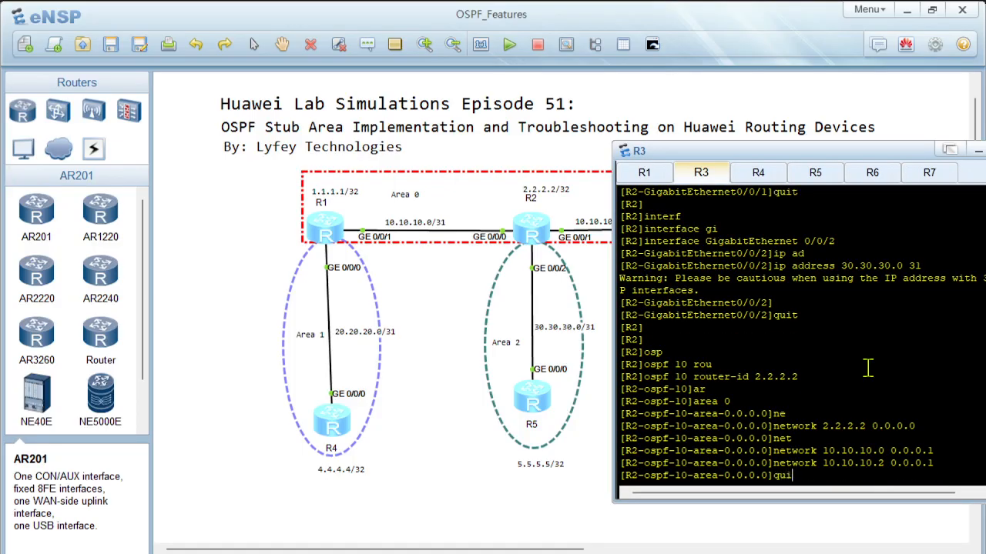
key(Return)
text(dis this)
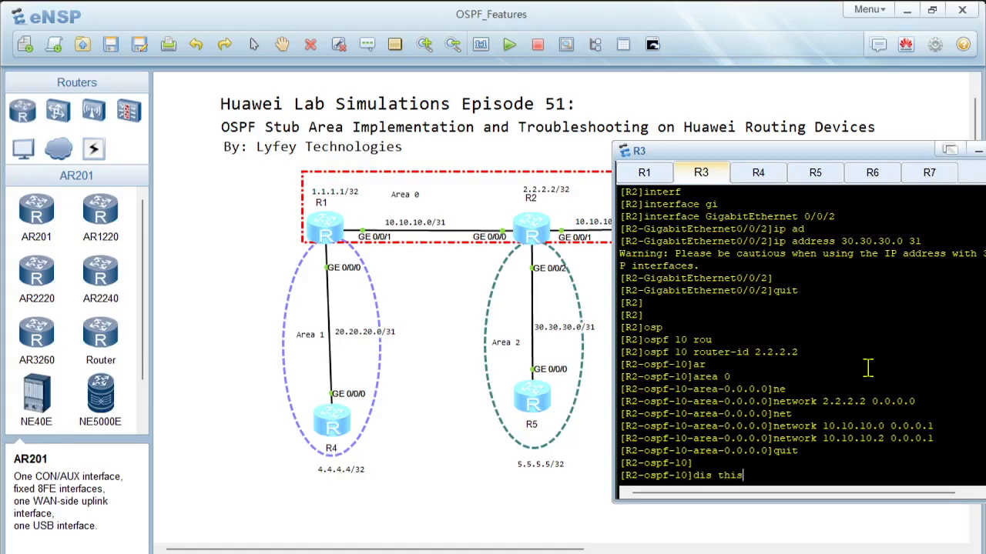
key(Return)
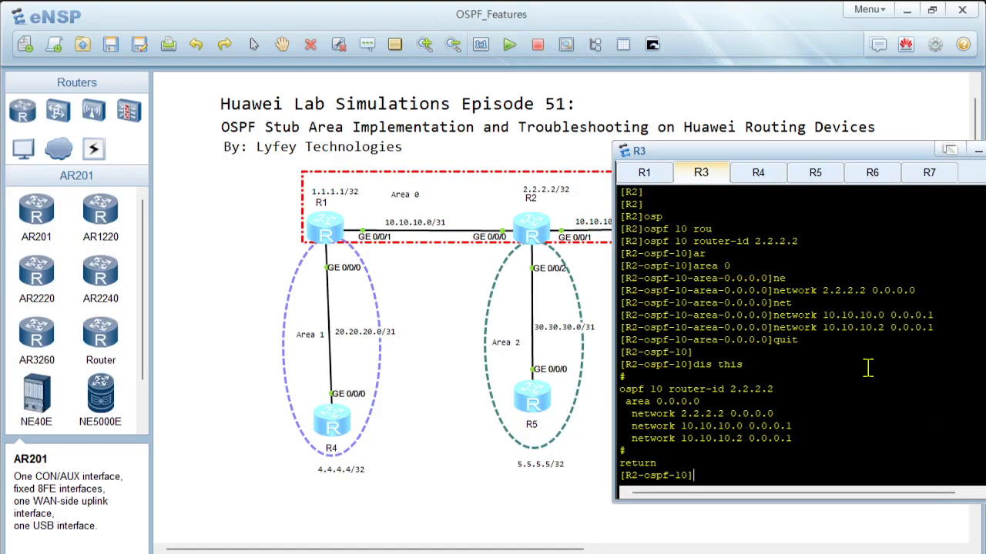
Step: Create OSPF area 2, advertise network 30.30.30.0 with wildcard mask 0.0.0.1 in it, and return to the OSPF process view
text(are)
key(Tab)
text(2)
key(Return)
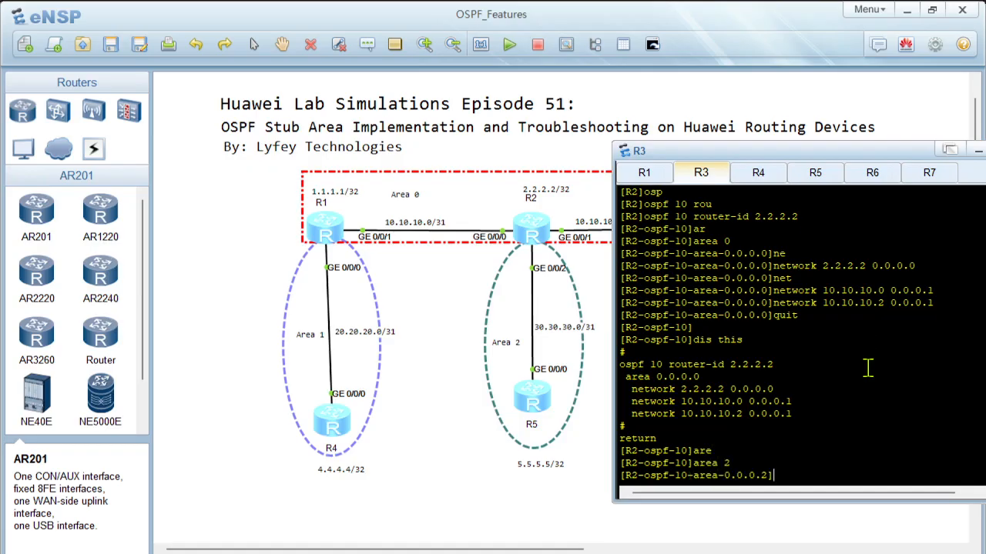
text(net)
key(Tab)
text(30.30.30.0)
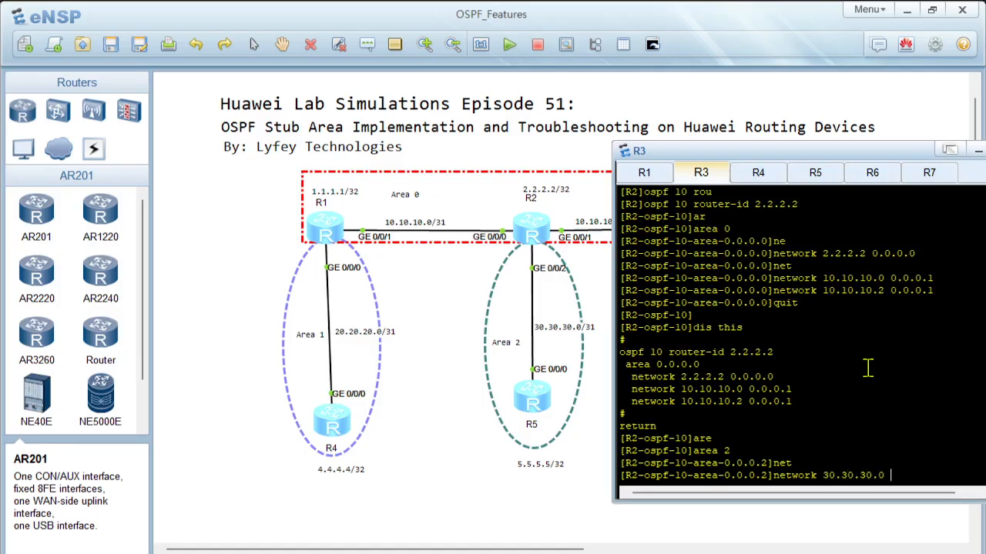
text( 0.0.0.1)
key(Return)
key(Return)
text(quit)
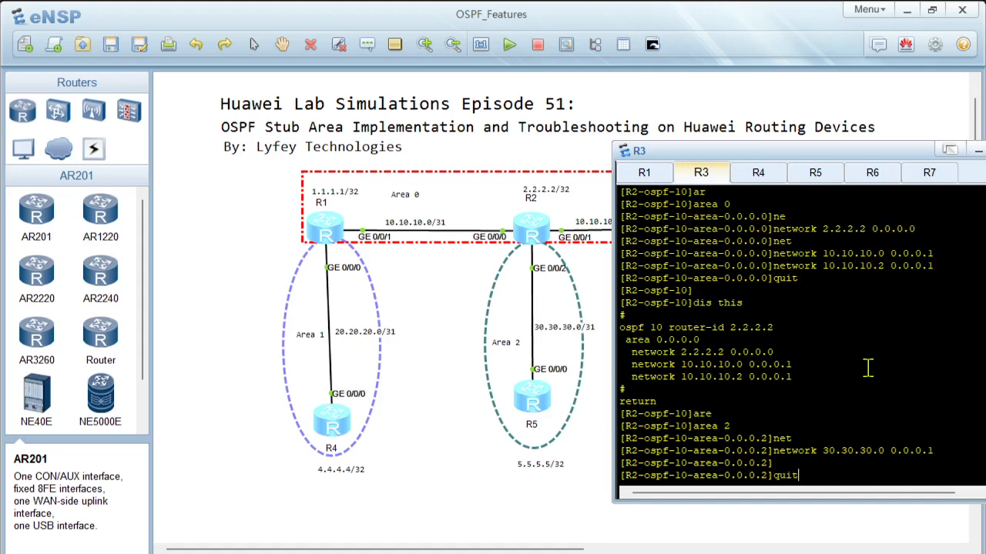
key(Return)
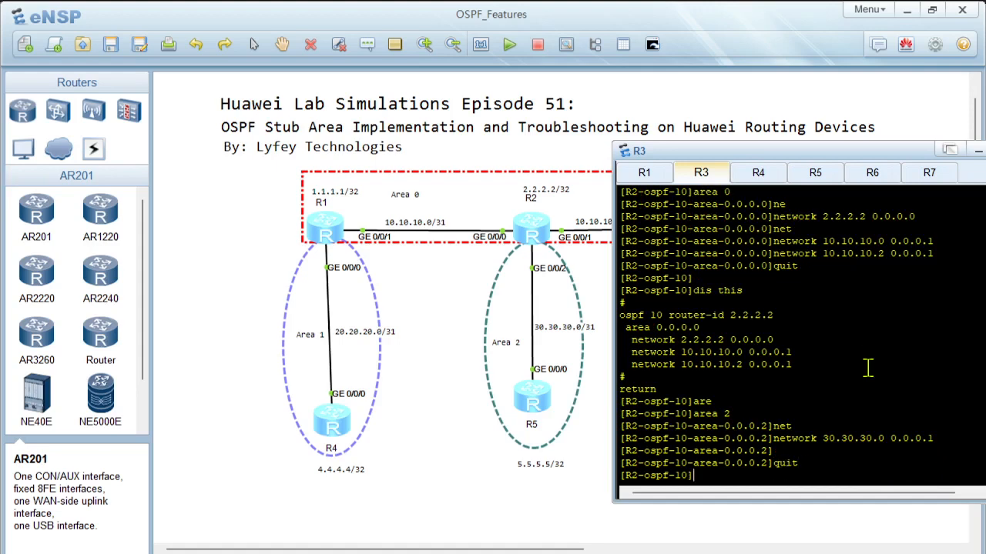
key(Return)
key(Return)
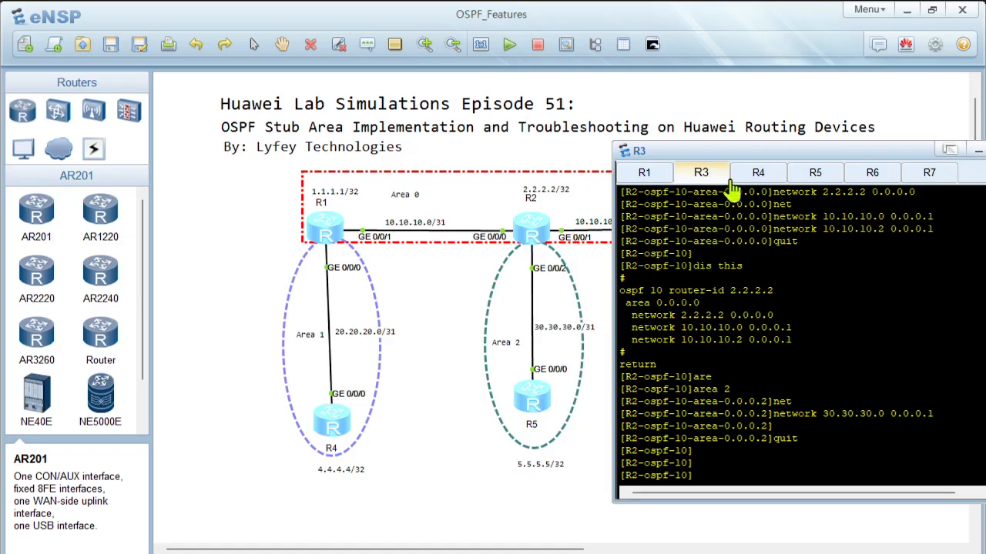
Step: Review the OSPF configuration in R1's console and return to R3's console
click(645, 174)
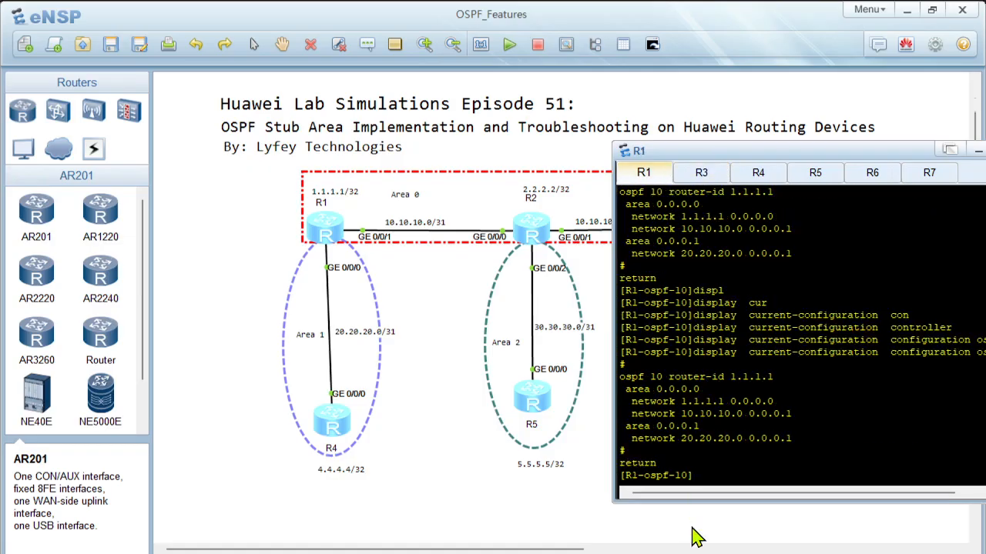
scroll(696, 539, down, 1)
scroll(685, 316, up, 3)
scroll(601, 231, up, 2)
scroll(692, 192, up, 1)
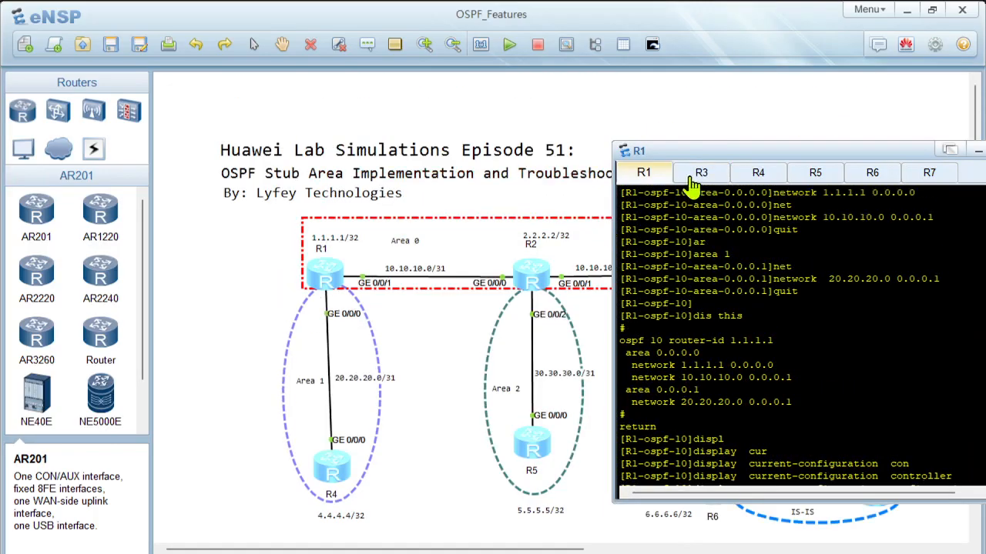
click(697, 179)
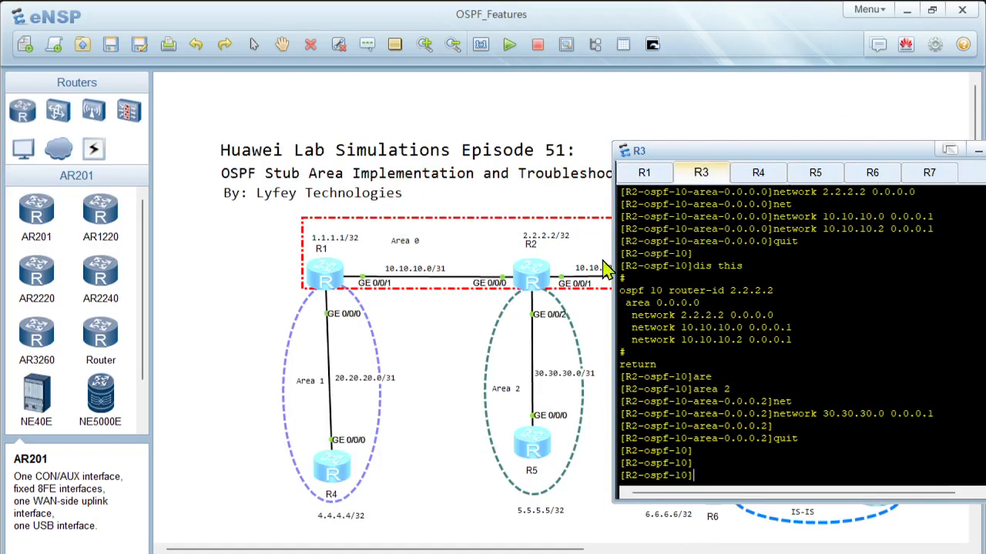
Step: Open the console of router R2 from the topology and enter the system view
click(561, 202)
double_click(544, 283)
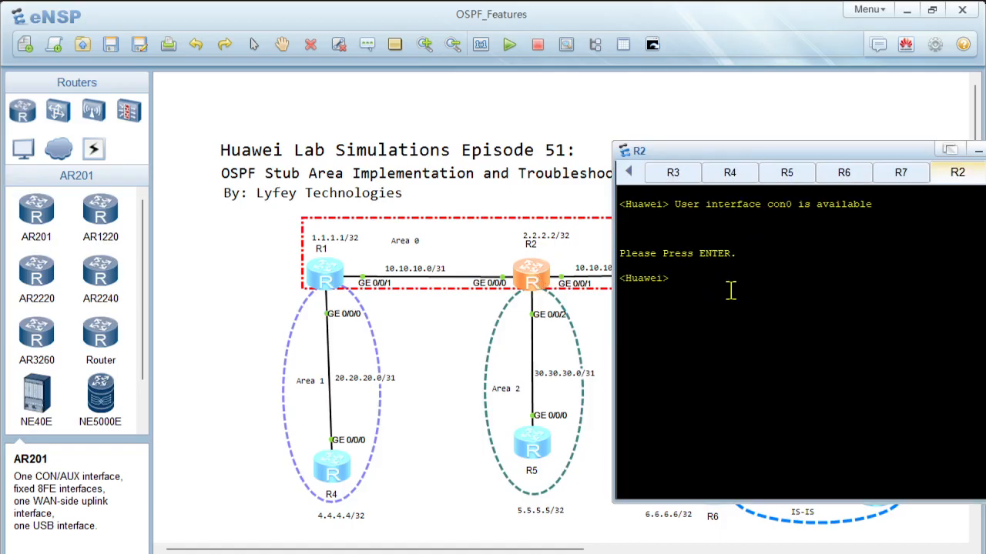
text(sys)
key(Return)
key(Return)
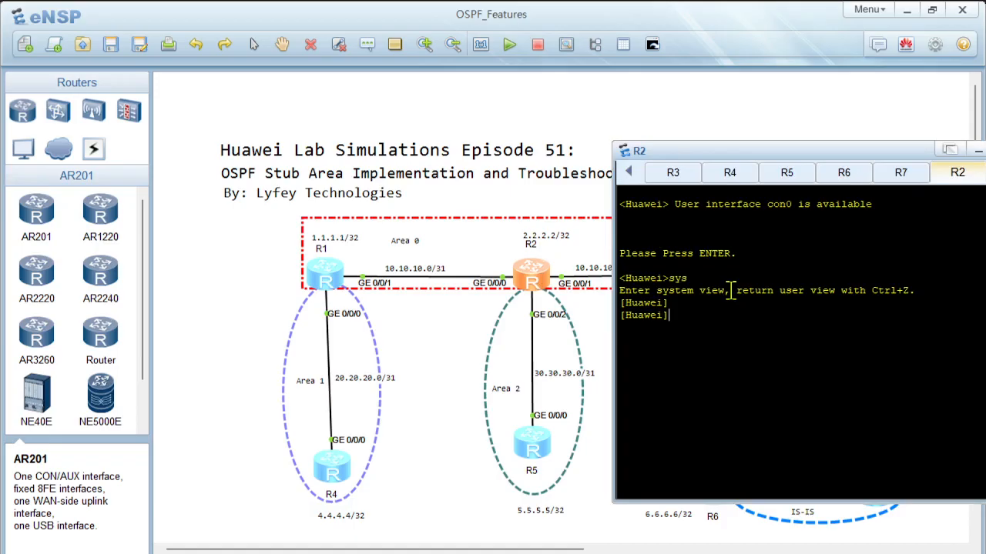
Step: In R3's console, leave the OSPF view and display the complete current configuration
click(670, 172)
text(quit)
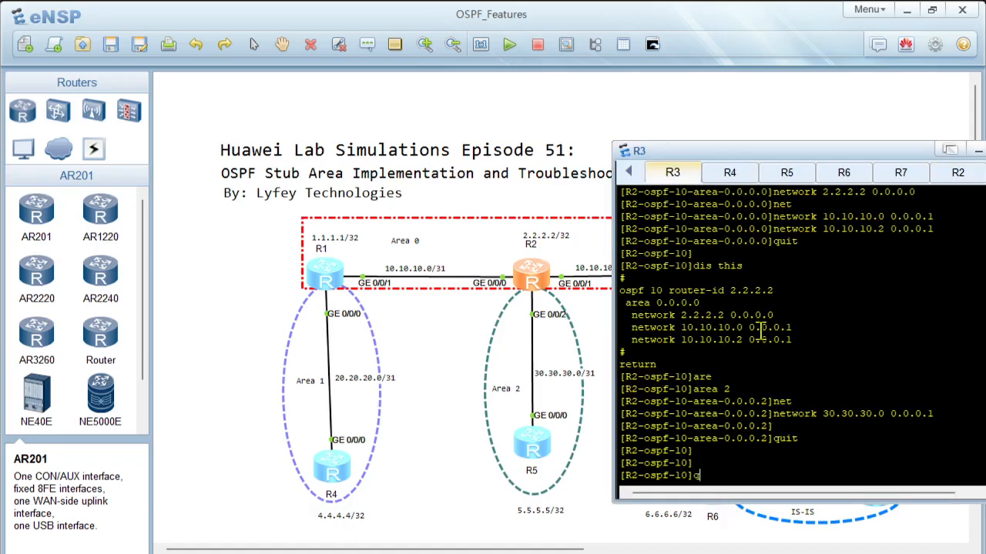
key(Return)
key(Return)
key(Return)
text(displ)
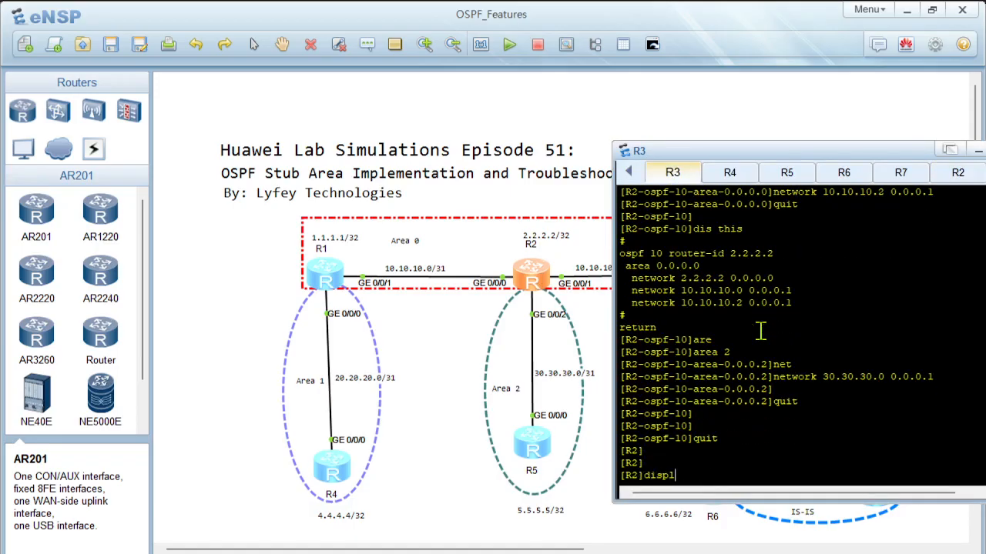
key(Tab)
text(cur)
key(Tab)
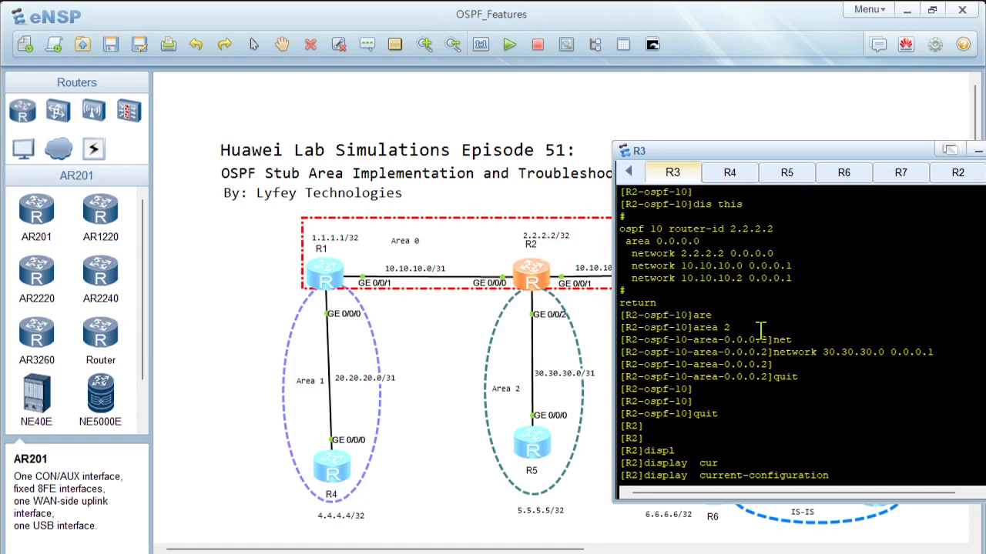
key(Return)
key(space)
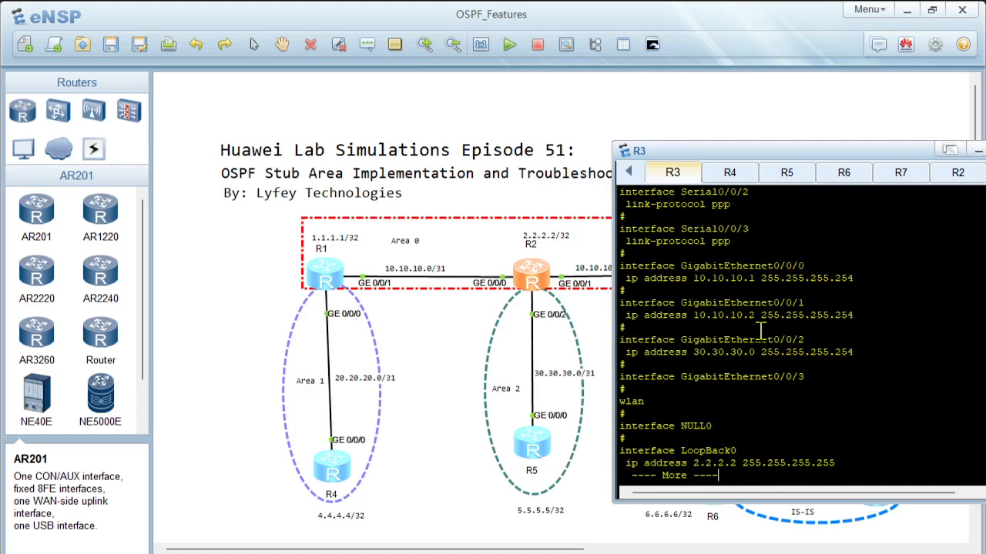
key(space)
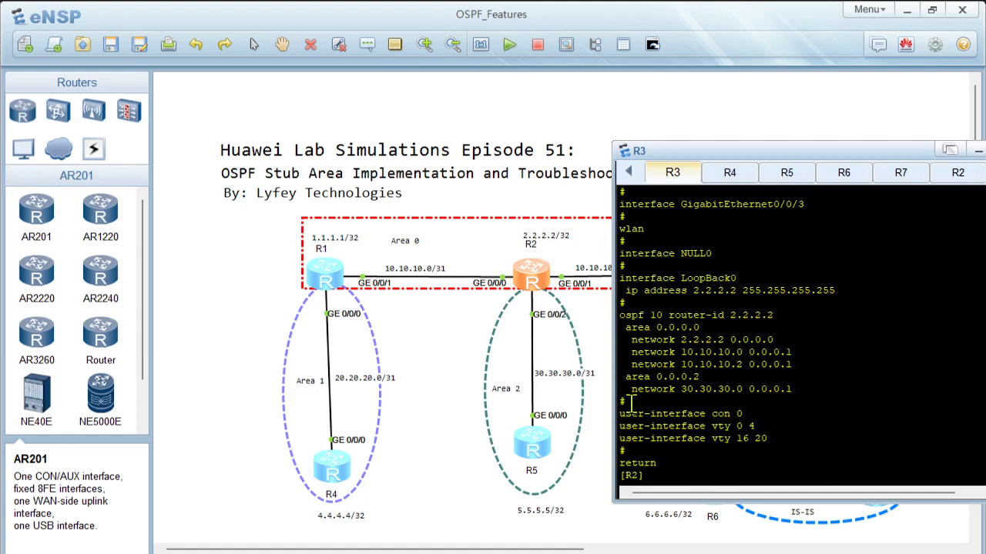
drag(627, 402, 614, 307)
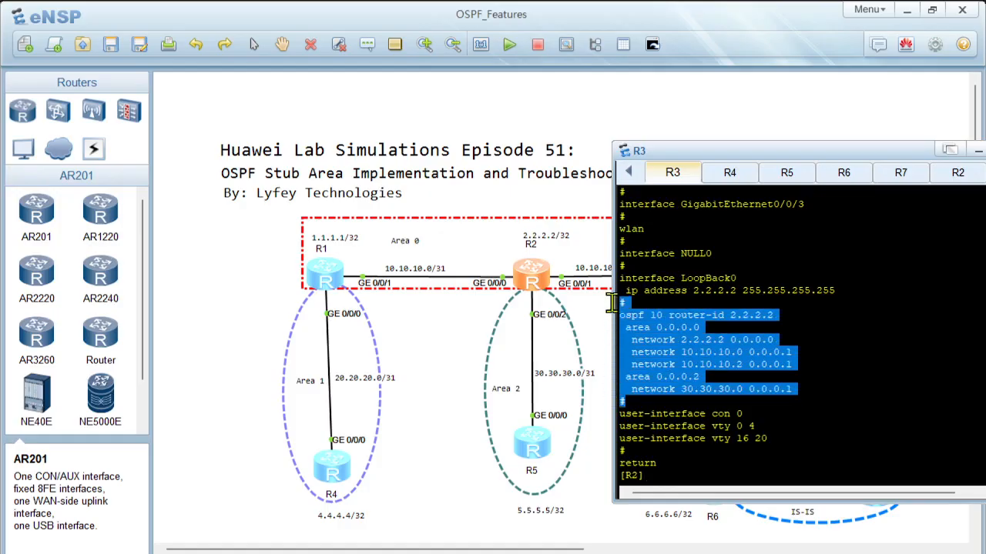
right_click(691, 359)
click(702, 368)
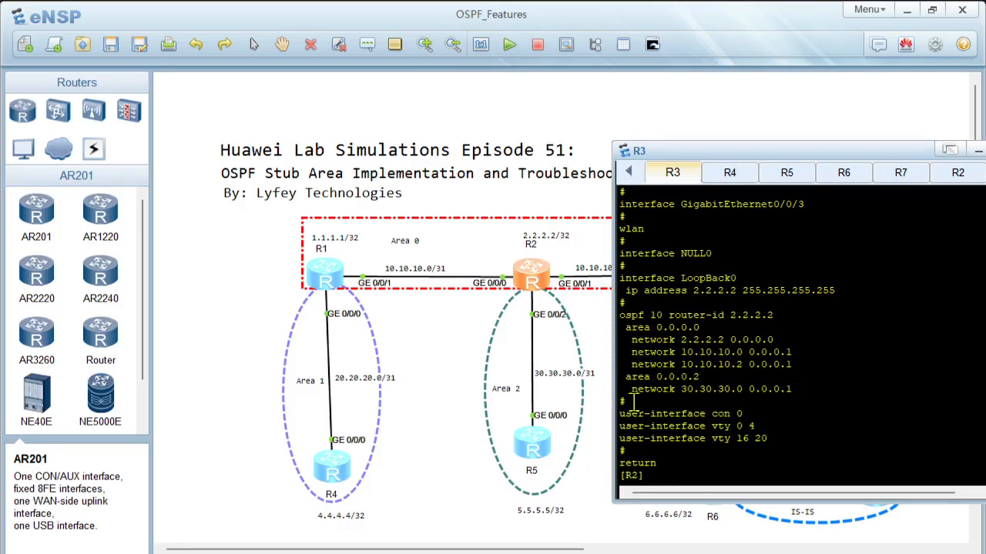
Step: Copy the LoopBack0 and OSPF process 10 sections from the configuration shown in R3's console
drag(626, 402, 594, 265)
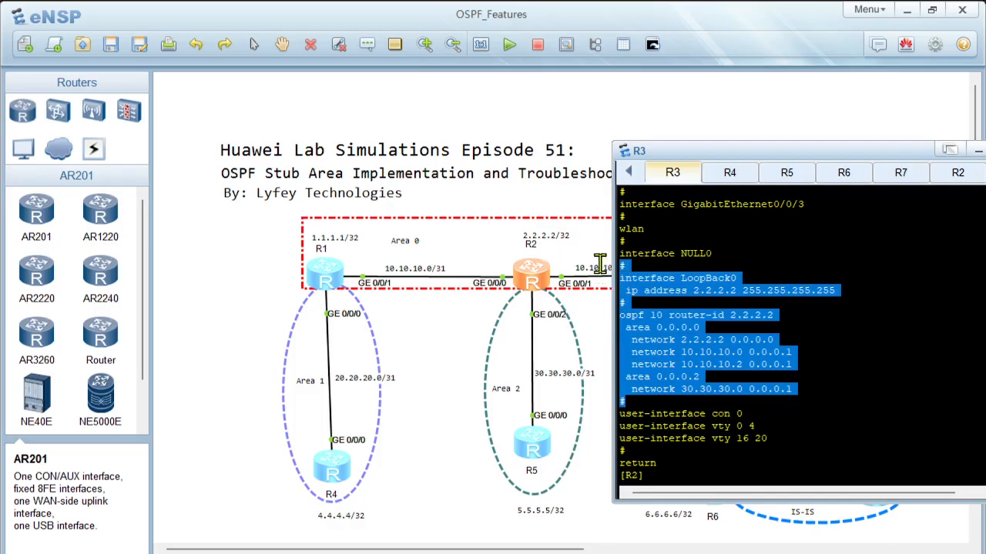
right_click(692, 342)
click(726, 356)
Step: Switch to R2's console, discard the started sysname command and return to the user view
double_click(537, 278)
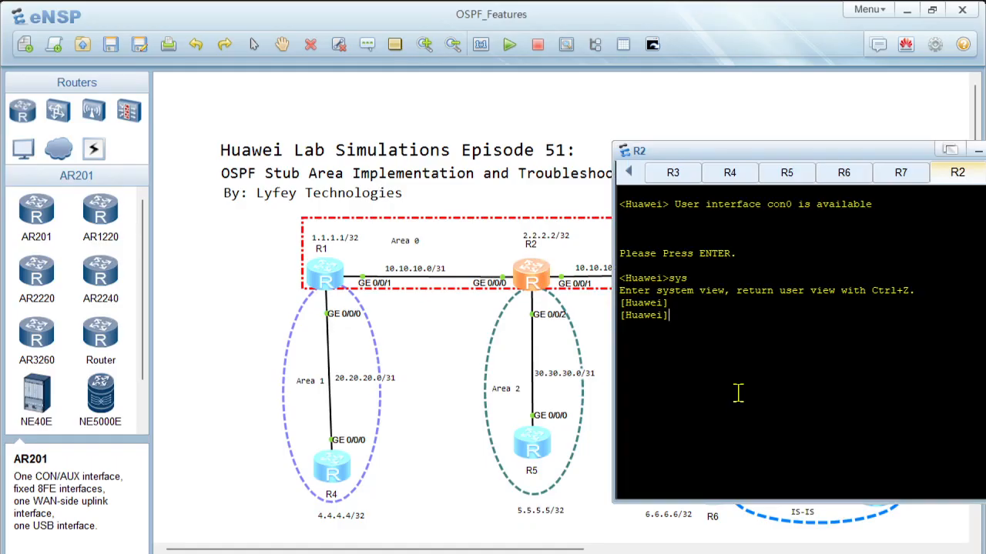
text(sy)
key(Tab)
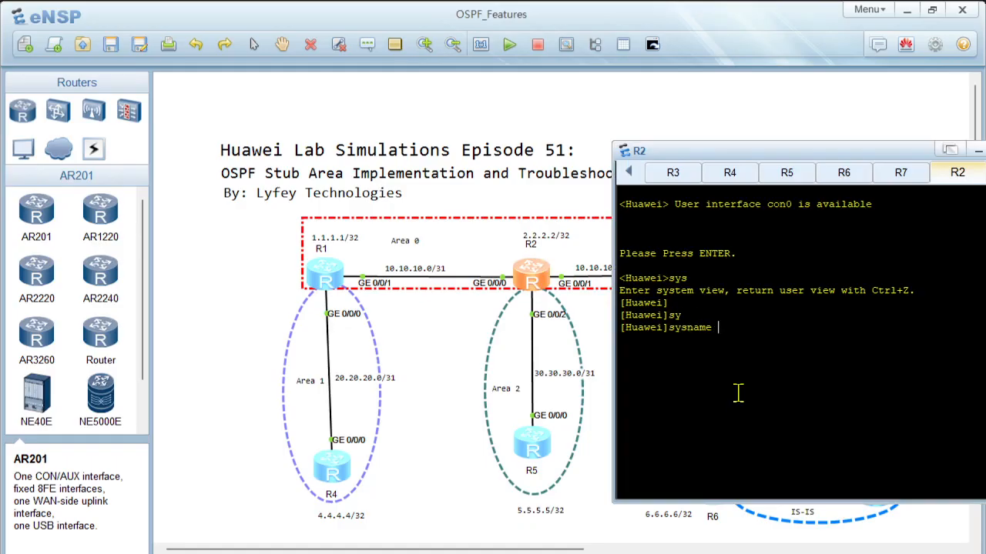
key(BackSpace)
key(BackSpace)
key(BackSpace)
key(BackSpace)
key(BackSpace)
key(BackSpace)
key(BackSpace)
text(quit)
key(Return)
key(Return)
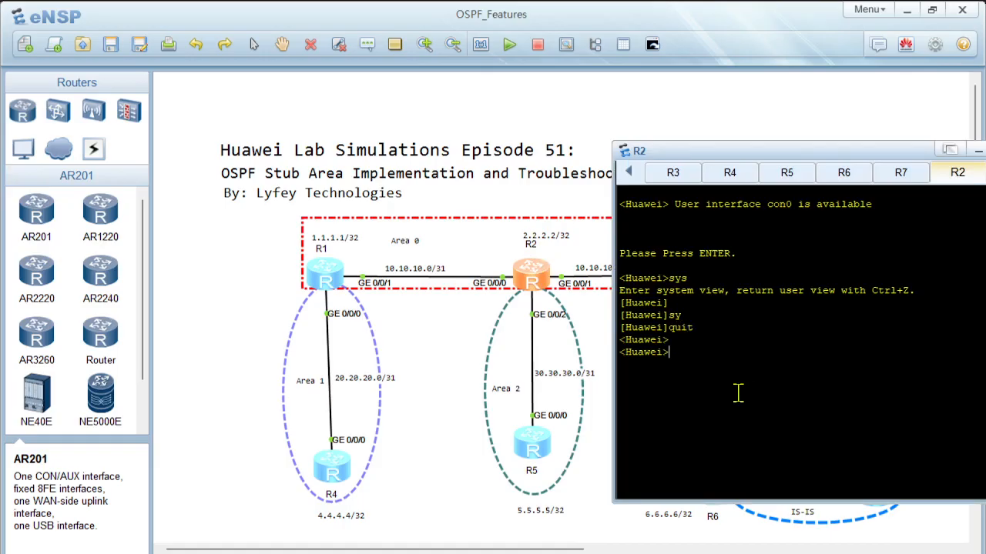
Step: Turn off terminal monitoring on R2 with undo terminal monitor
text(undo)
key(Tab)
text(ter)
key(Tab)
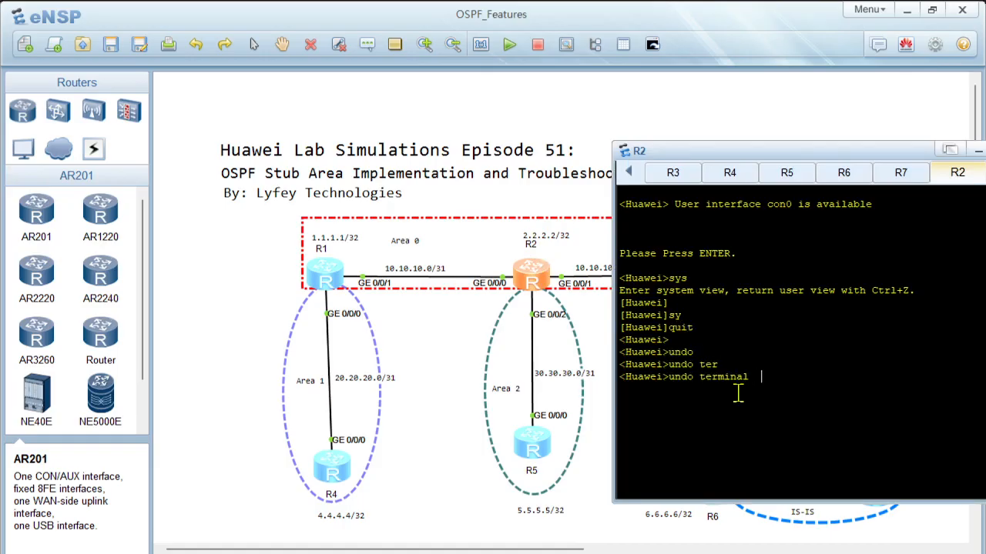
text(mon)
key(Tab)
Step: Enter the system view on this router and set its sysname to R2
text(sy)
key(Tab)
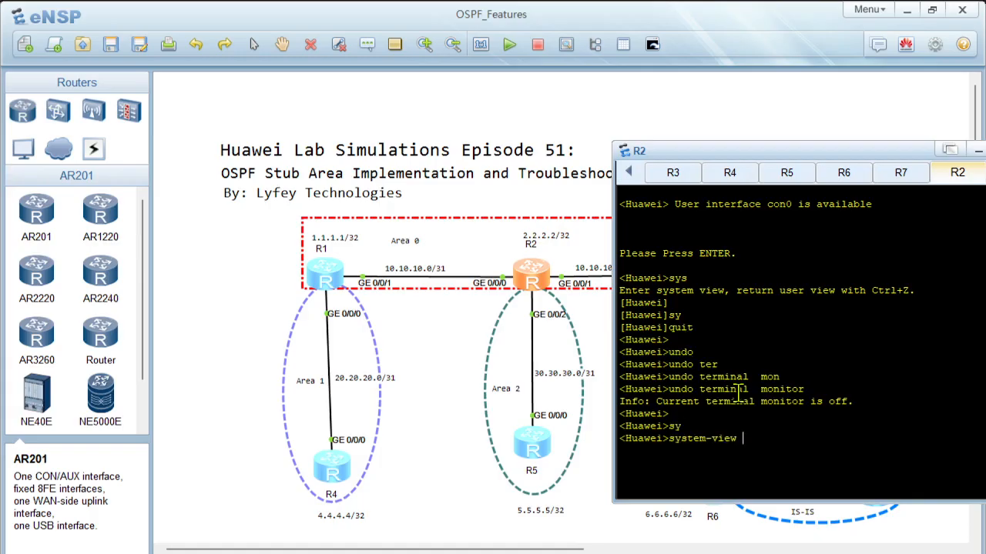
key(Return)
text(sy)
key(Tab)
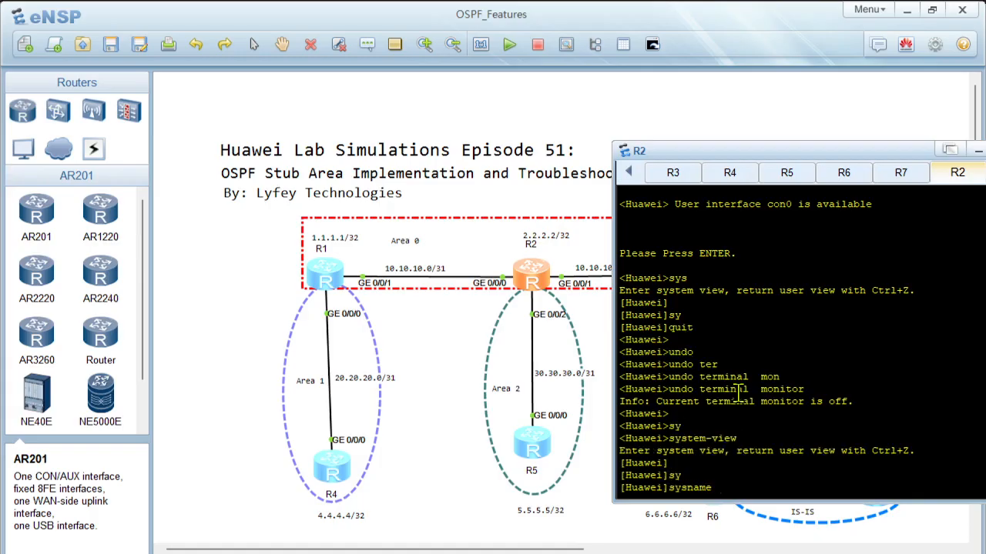
text(R2)
key(Return)
key(Return)
key(Return)
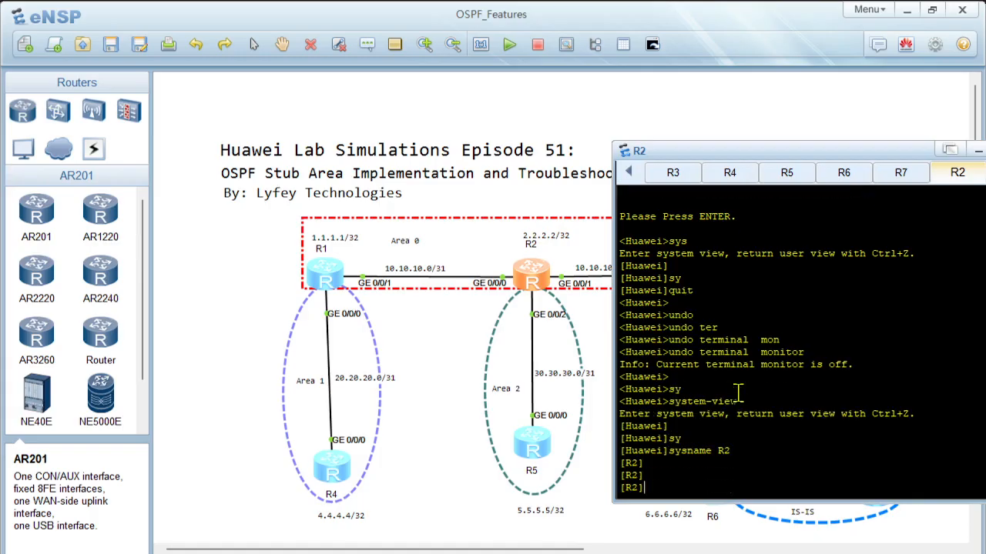
Step: Paste the copied LoopBack0 and OSPF process 10 configuration into R2's console and return to the system view
right_click(763, 381)
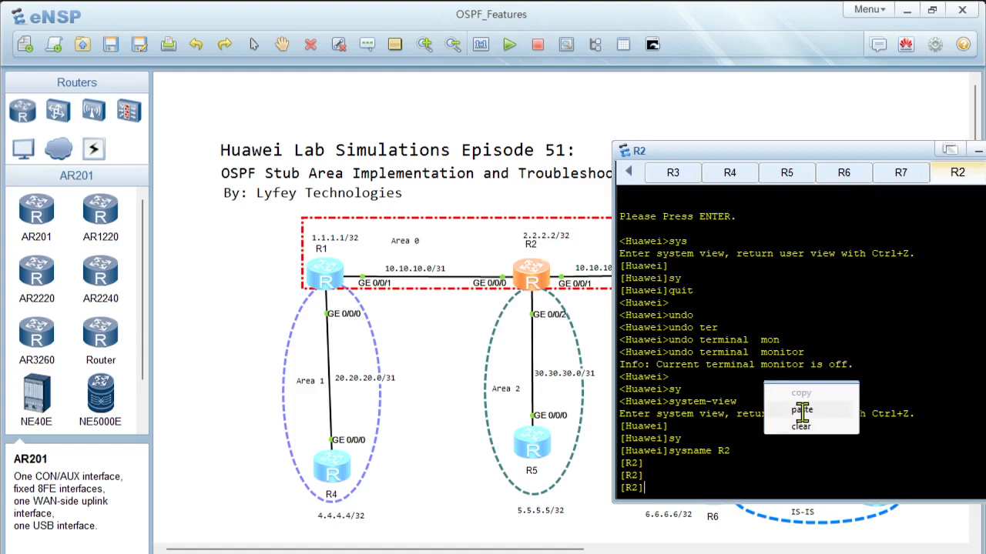
click(802, 410)
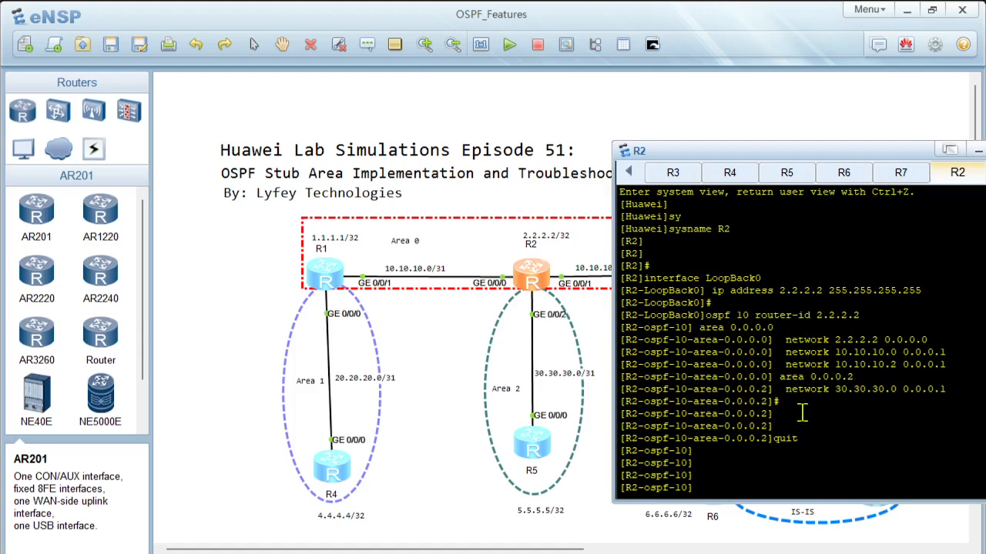
text(dis)
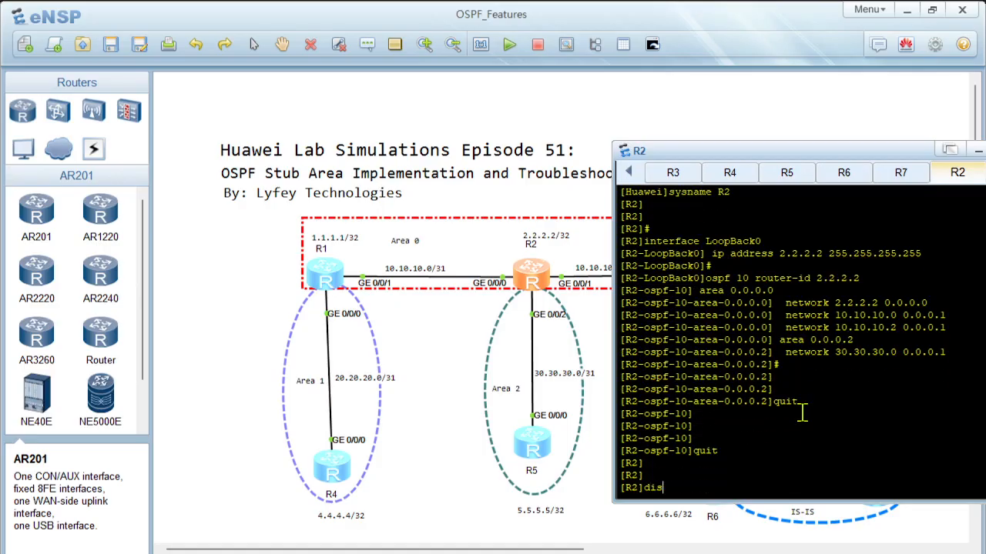
text(pl)
key(Tab)
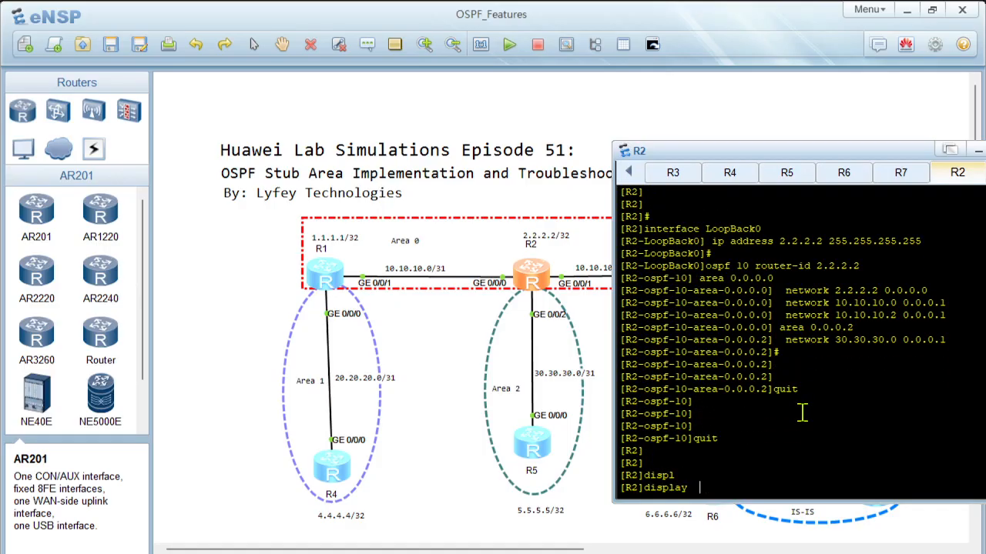
Step: Switch to R3's console and display its complete current configuration
click(682, 175)
text(displ)
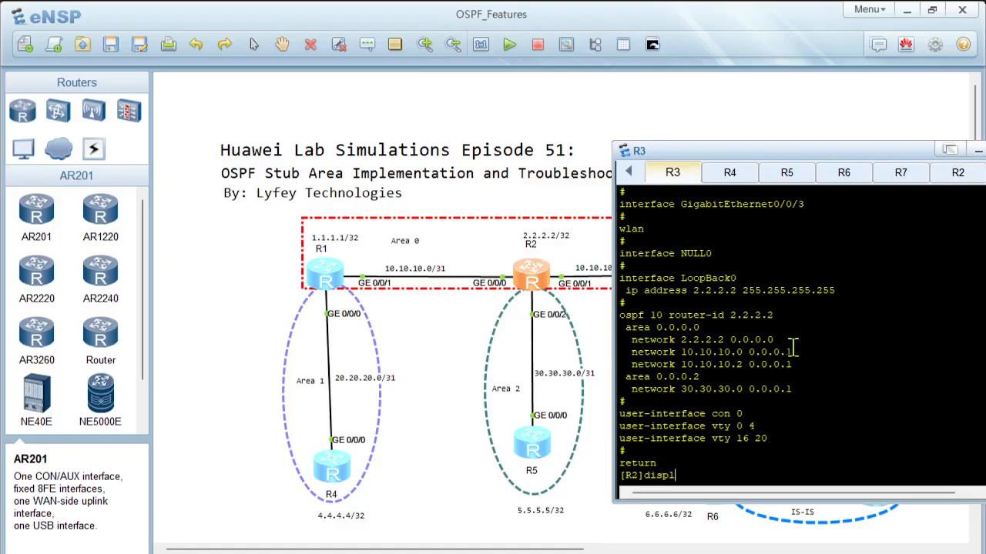
key(Tab)
text(cur)
key(Tab)
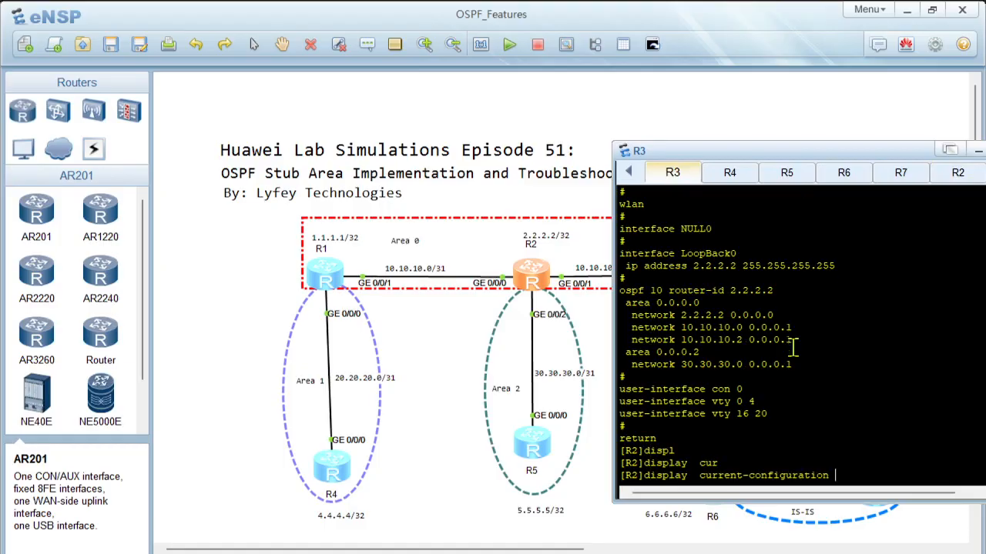
key(Return)
key(space)
key(space)
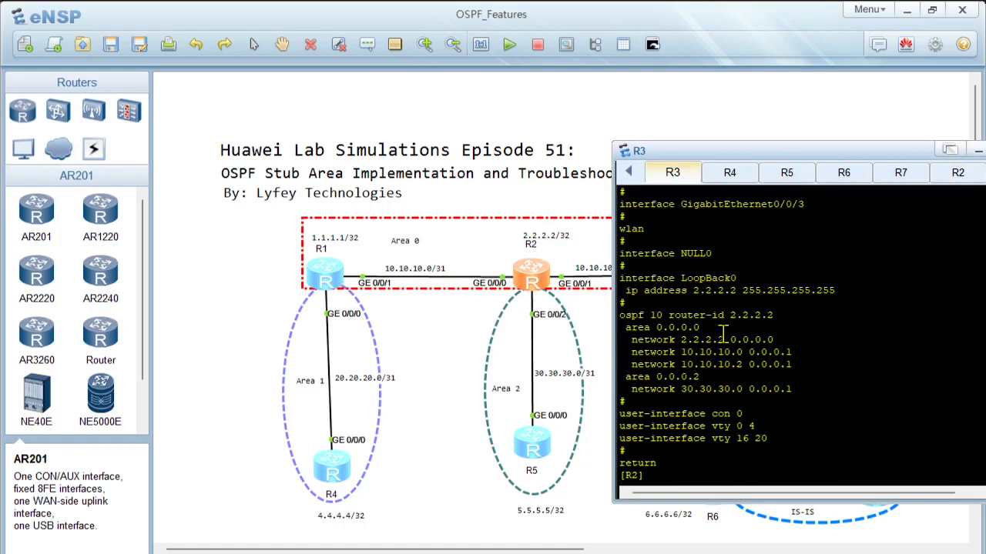
Step: Copy the GigabitEthernet0/0/0, 0/0/1 and 0/0/2 interface sections from the configuration shown in R3's console
scroll(724, 336, up, 4)
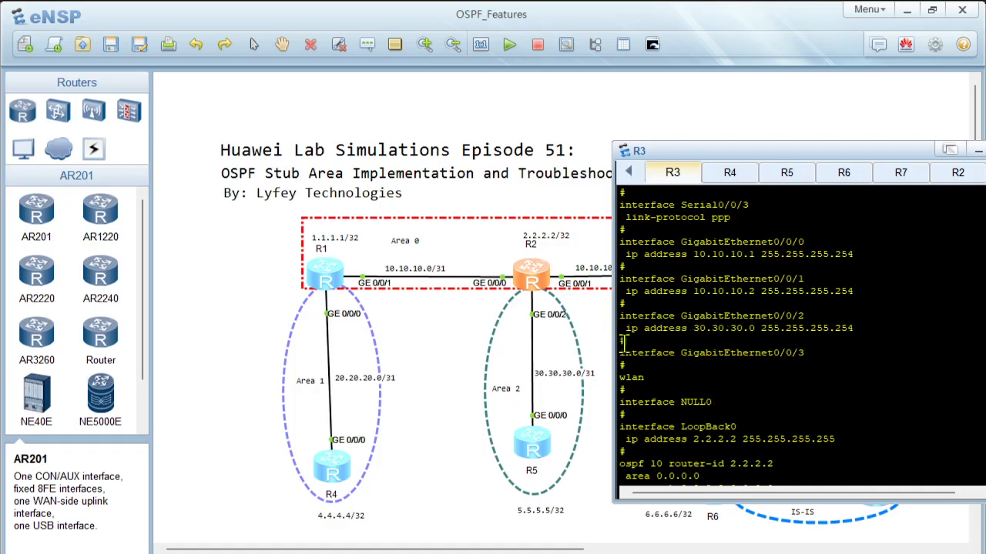
drag(625, 346, 604, 241)
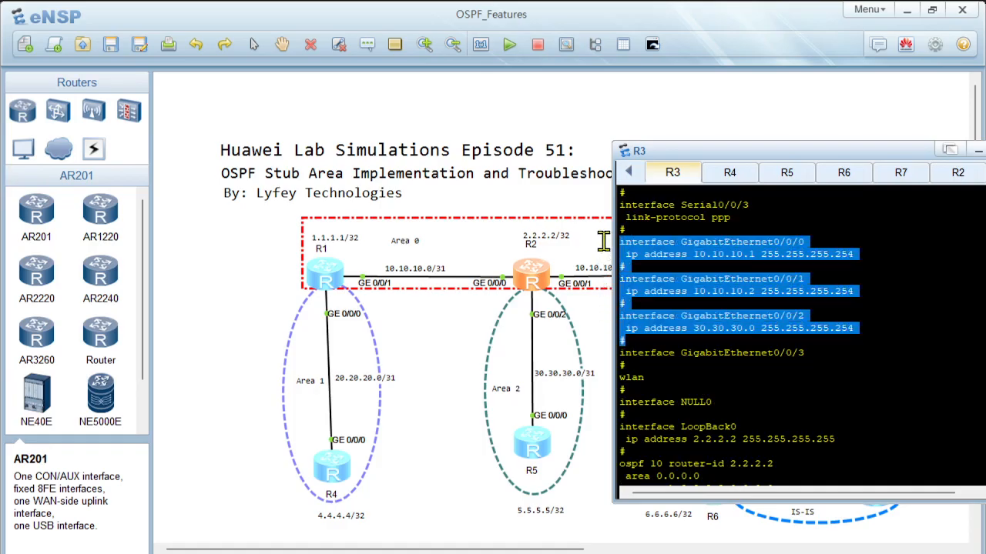
right_click(670, 261)
click(696, 271)
Step: In R2's console, clear the unfinished display command, paste the copied GigabitEthernet interface configuration and return to the system view
double_click(531, 277)
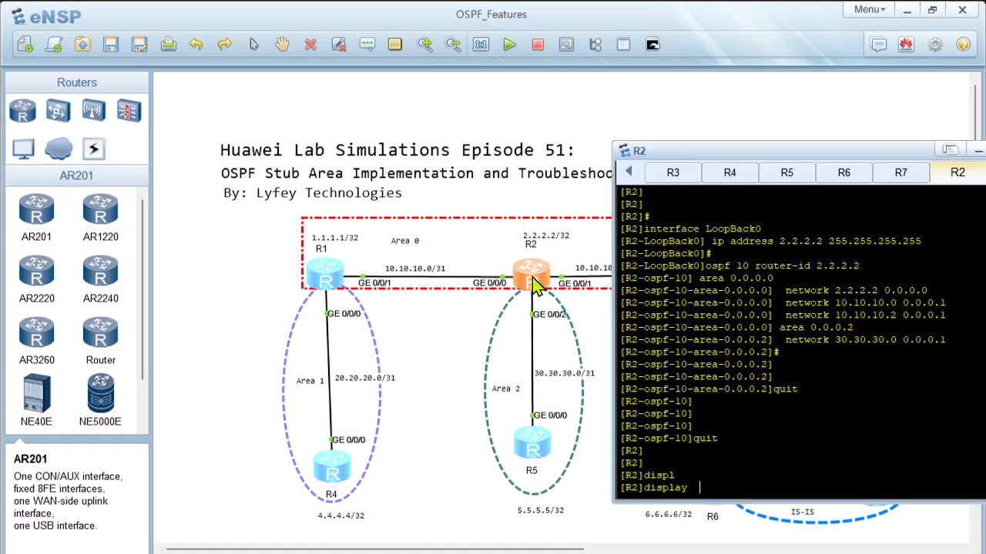
key(BackSpace)
key(BackSpace)
key(BackSpace)
key(BackSpace)
key(BackSpace)
key(BackSpace)
key(BackSpace)
key(BackSpace)
scroll(768, 418, up, 3)
right_click(768, 416)
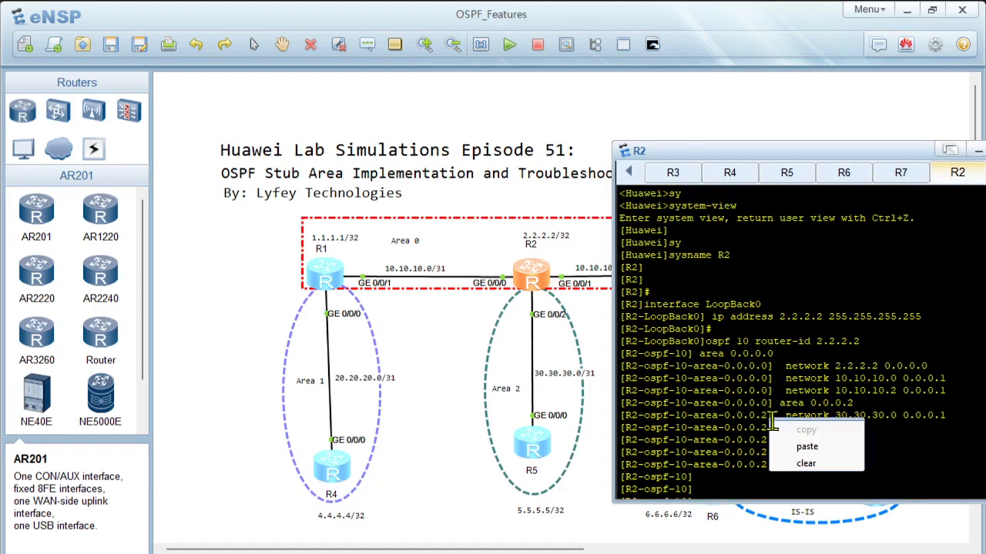
click(810, 447)
text(quit)
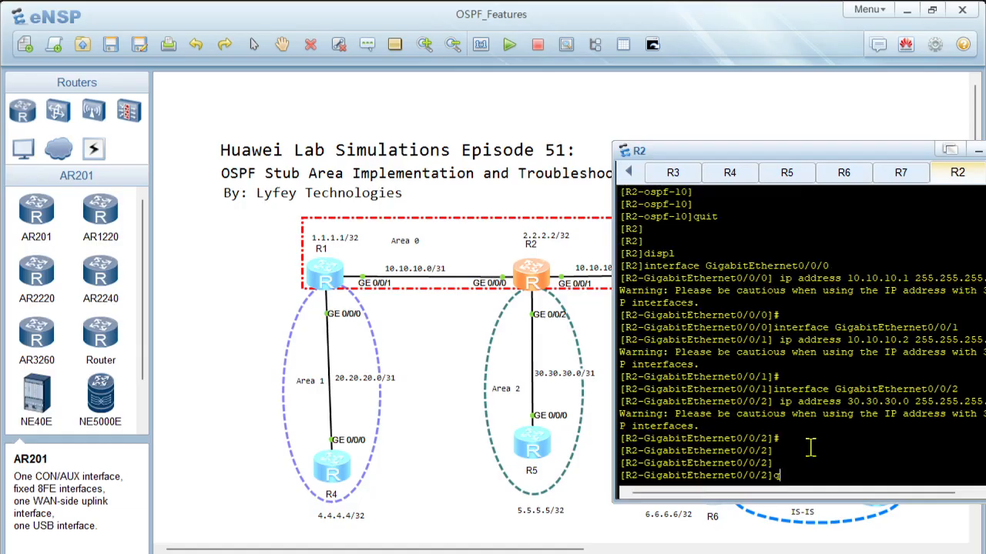
key(Return)
key(Return)
key(Return)
Step: Display the brief IP interface summary on R2 to check the interface addresses
text(displ)
key(Tab)
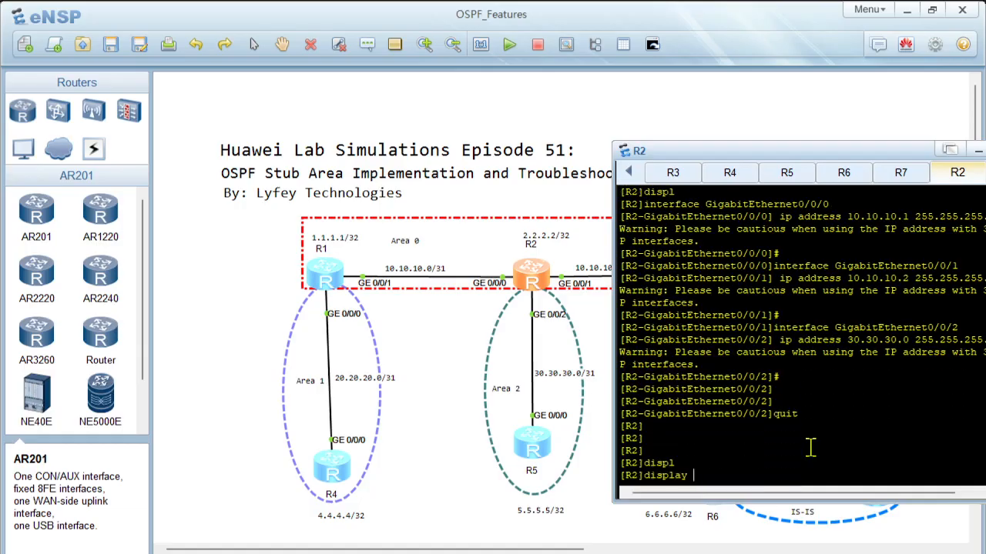
text(ip interf)
key(Tab)
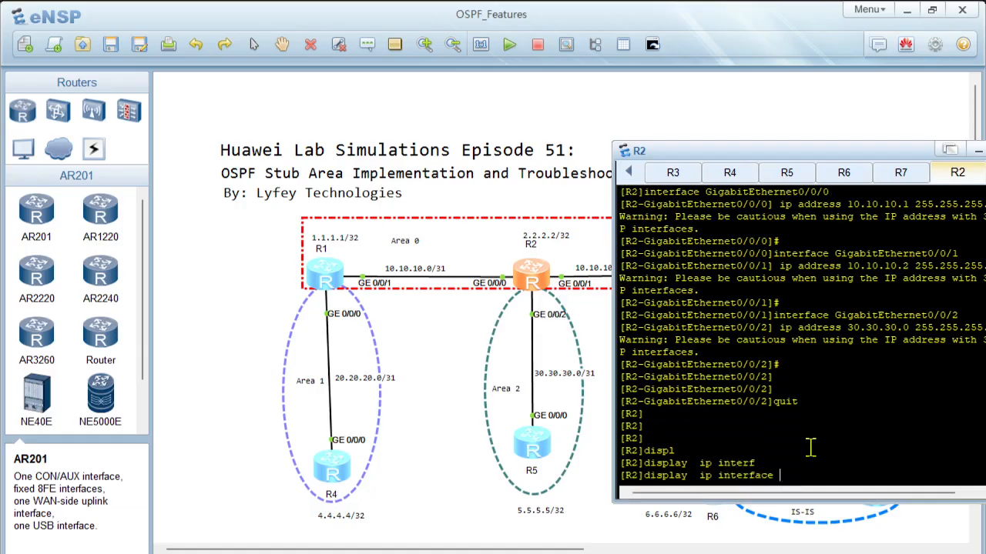
text(b)
key(Tab)
key(Return)
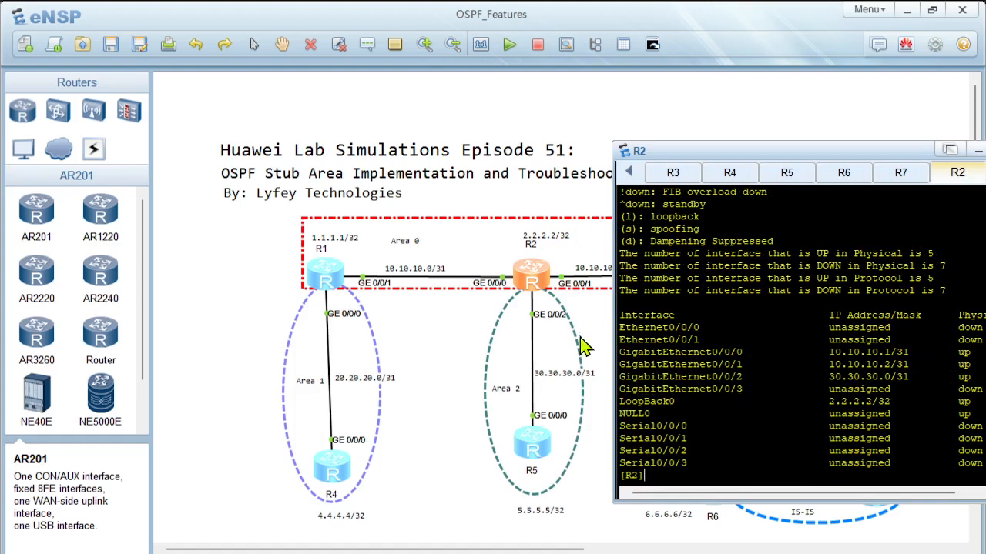
Step: Switch to R3's console and leave the system view for the user view
click(670, 180)
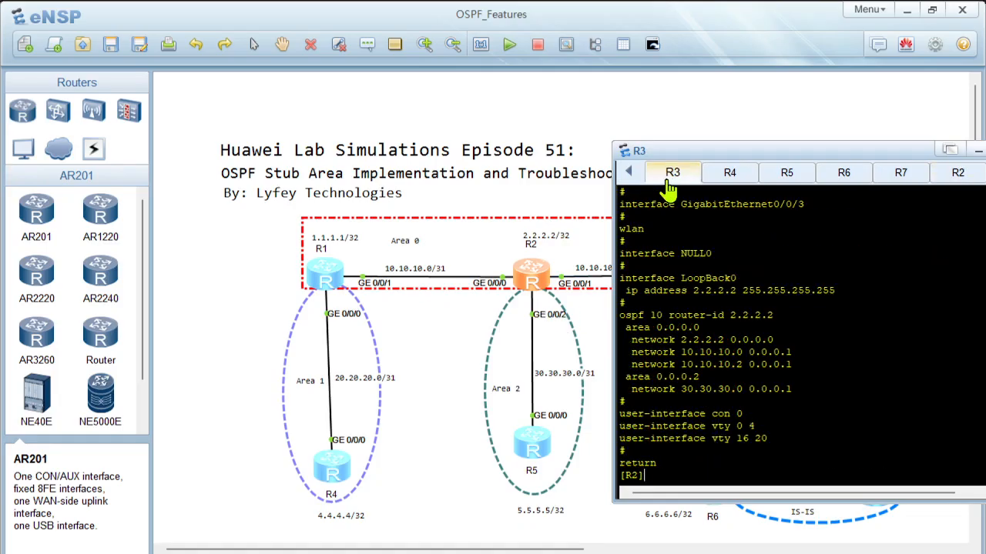
key(Return)
key(Return)
key(Return)
key(Return)
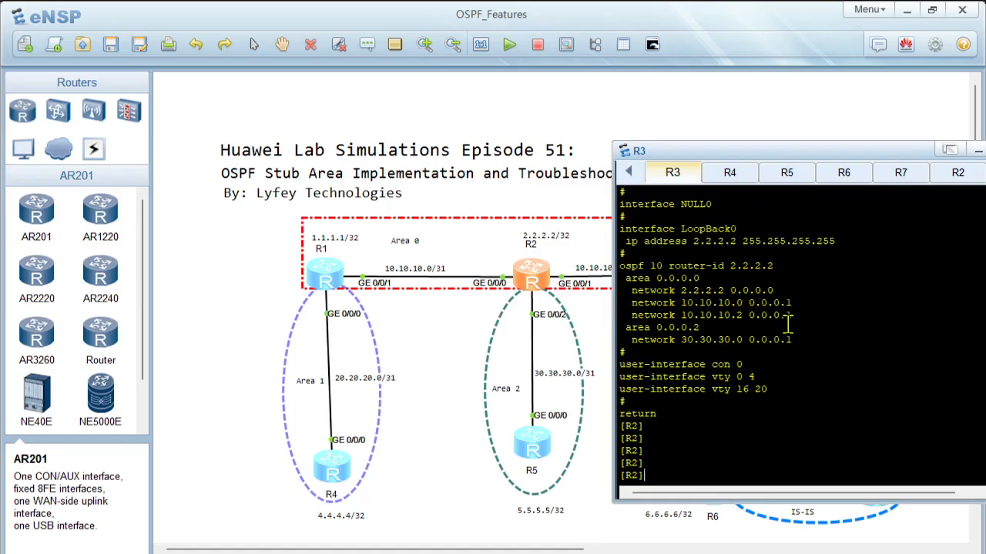
text(quit)
key(Return)
key(Return)
Step: Try to erase R3's saved configuration with reset saved-configuration, answering y to continue
text(r)
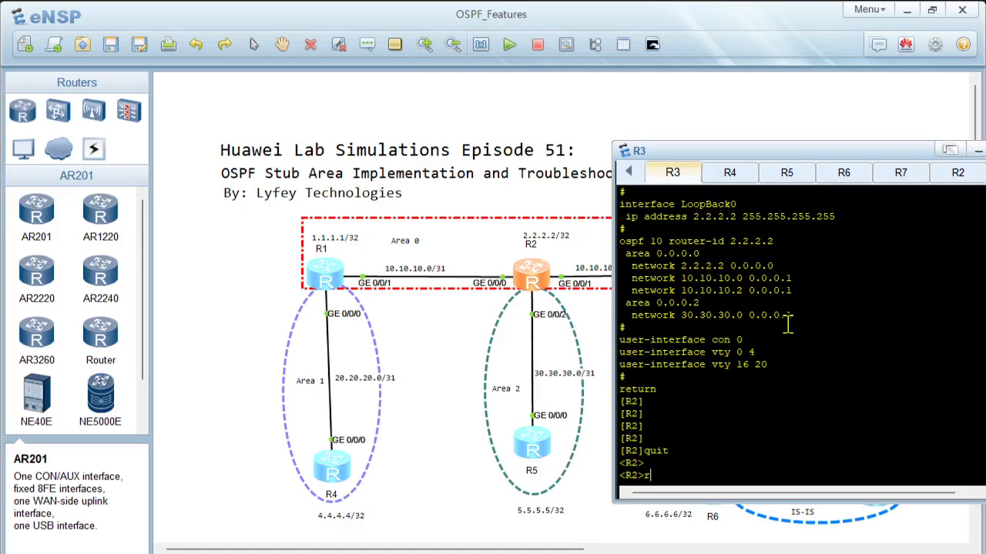
text(ese)
key(Tab)
text(sav)
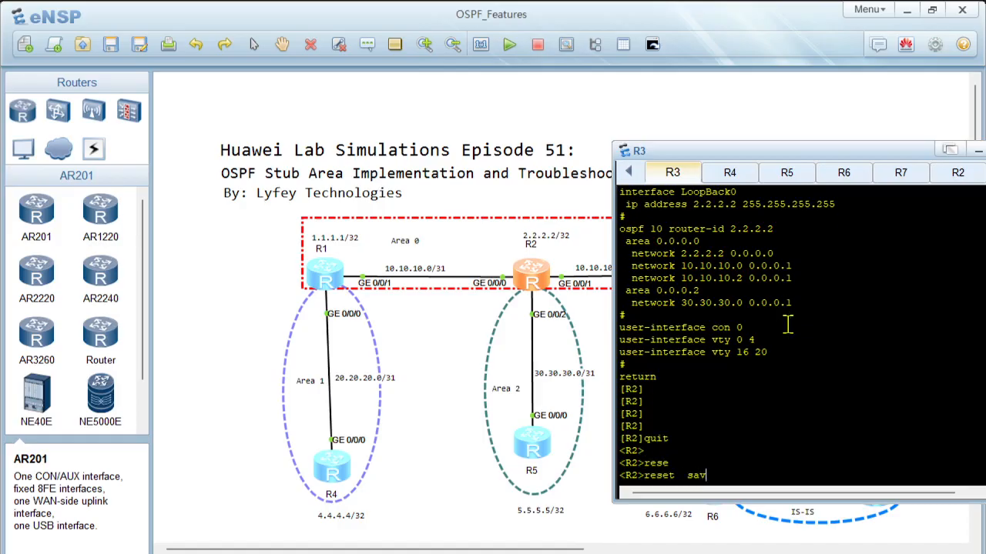
key(Tab)
key(Return)
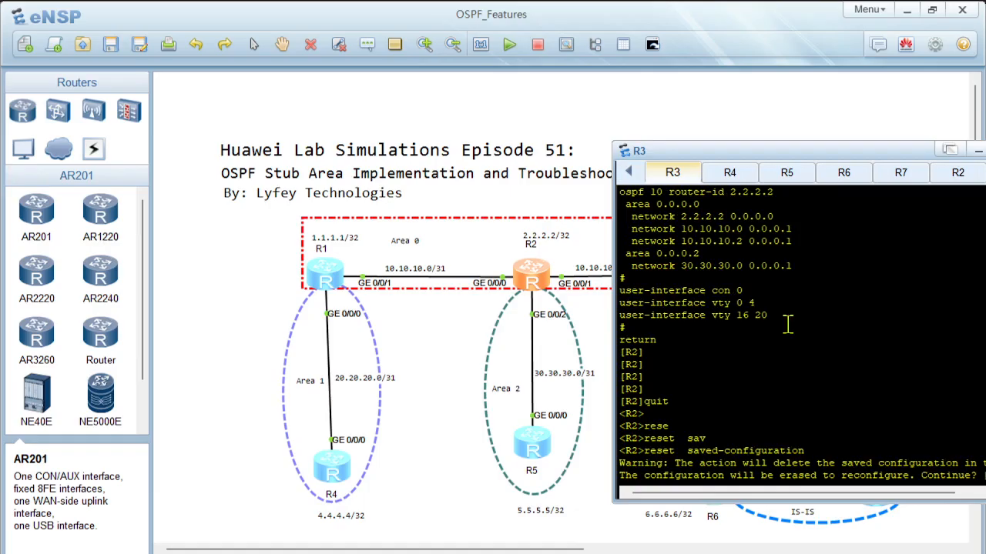
text(y)
key(Return)
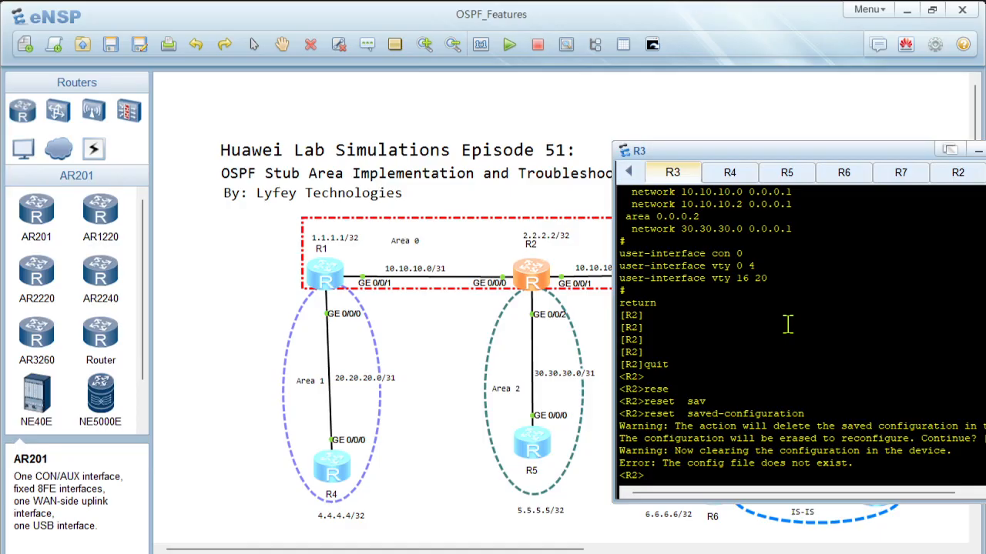
Step: Reboot R3, declining to save the current configuration and confirming the restart
text(reb)
key(Tab)
key(Return)
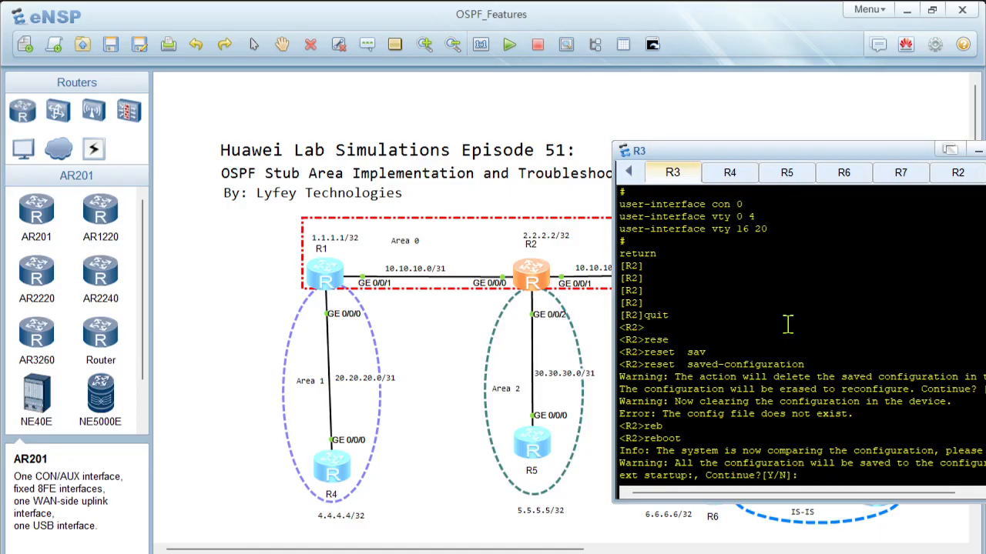
text(n)
key(Return)
text(y)
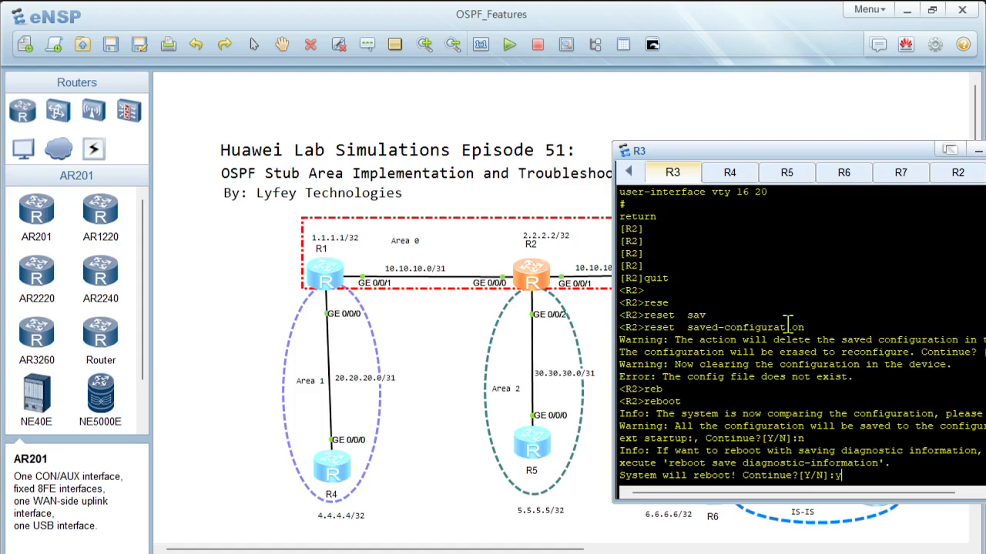
key(Return)
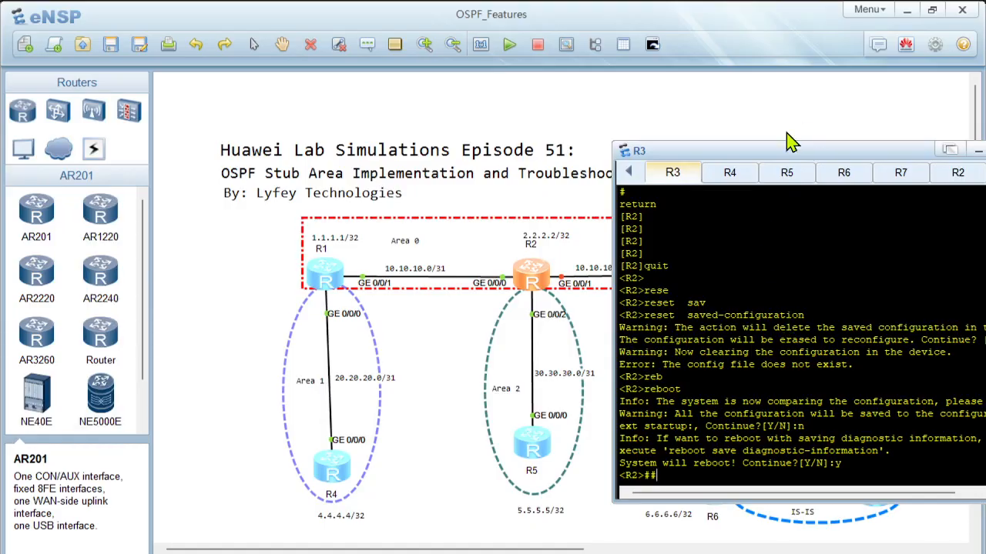
Step: Move the console window clear of R3 in the topology and turn off terminal monitoring on the rebooted router
drag(763, 149, 359, 140)
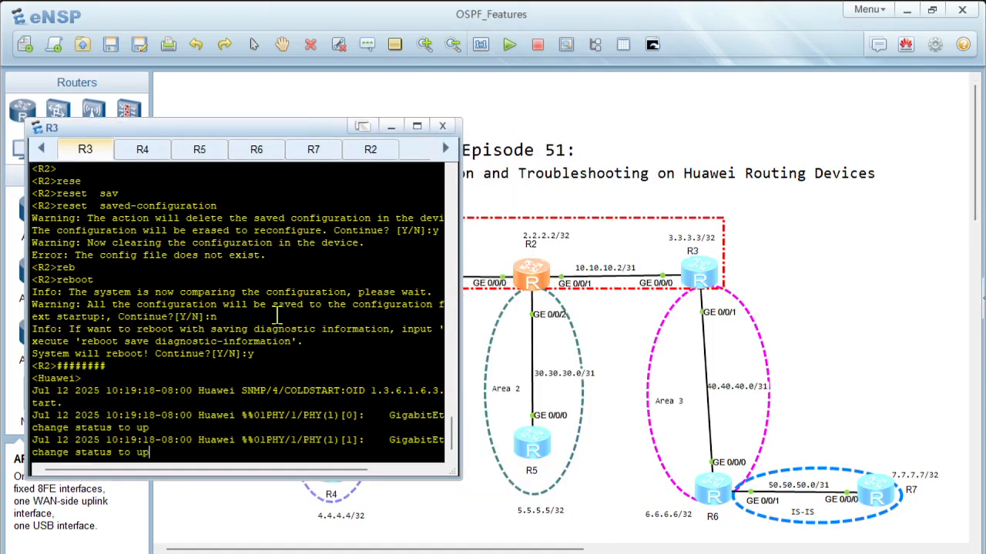
key(Return)
key(Return)
key(Return)
key(Return)
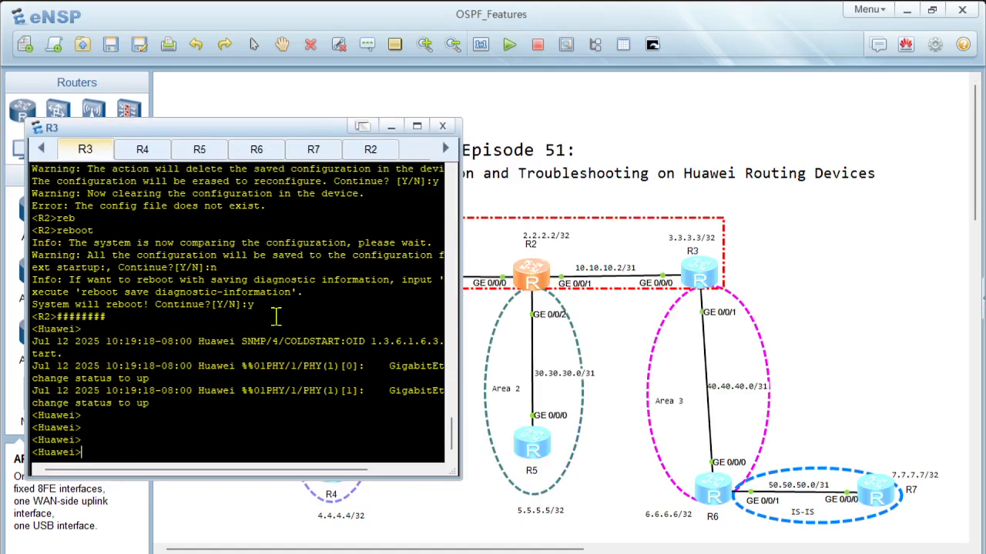
text(undo ter)
key(Tab)
text(moni)
key(Tab)
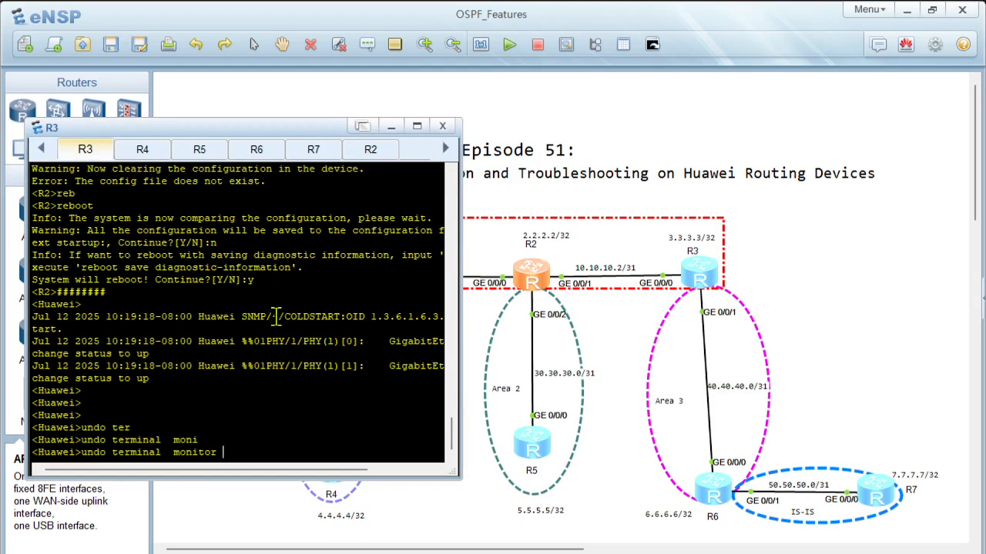
key(Return)
key(Return)
key(Return)
text(')
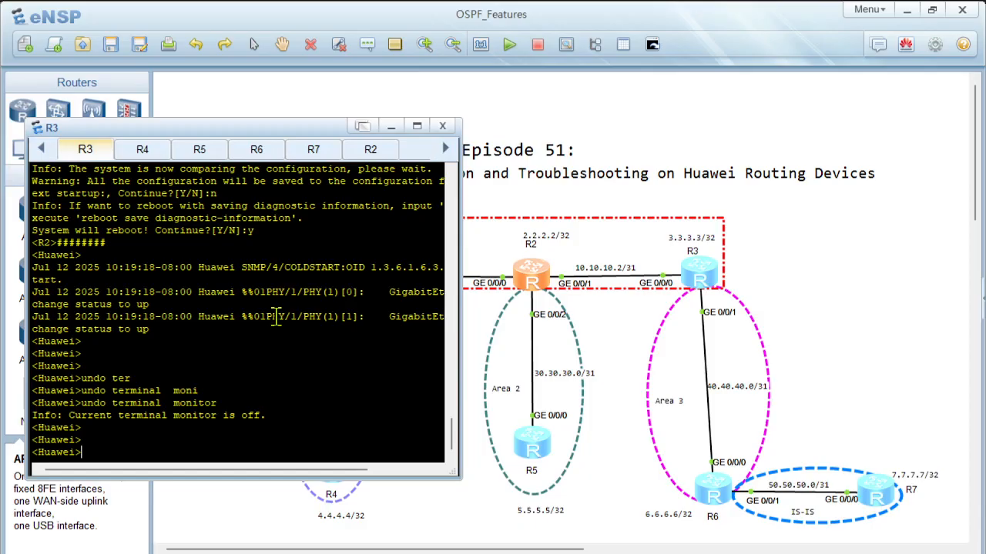
Step: Enter the system view on the rebooted router and set its sysname to R3
text(sys)
key(Return)
key(Return)
key(Return)
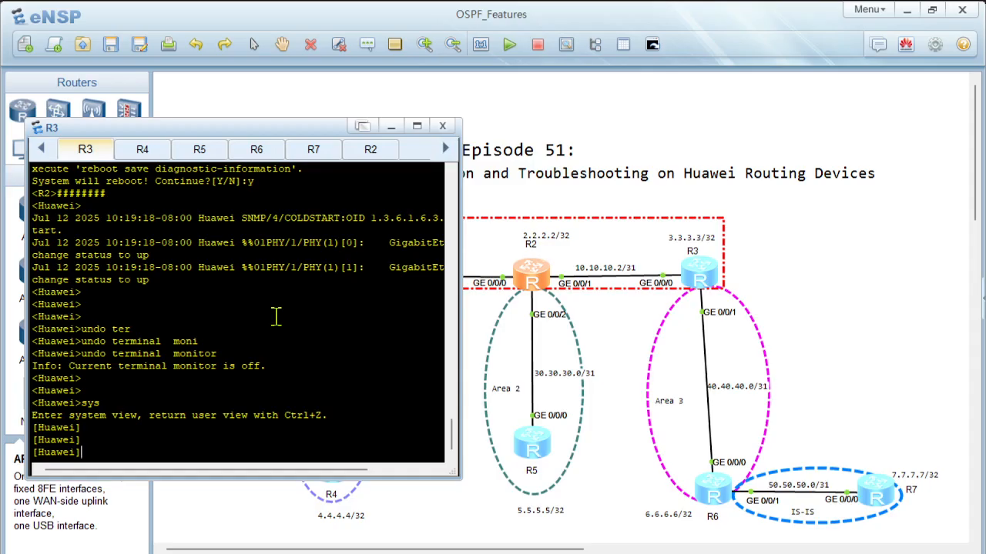
text(sy)
key(Tab)
text(R3)
key(Return)
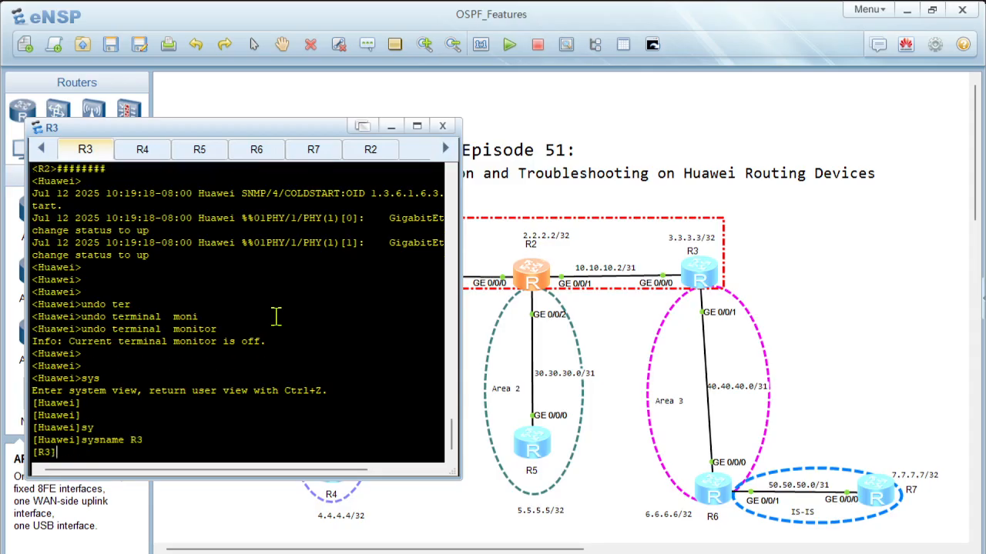
key(Return)
key(Return)
Step: Create the LoopBack0 interface on R3
text(interf)
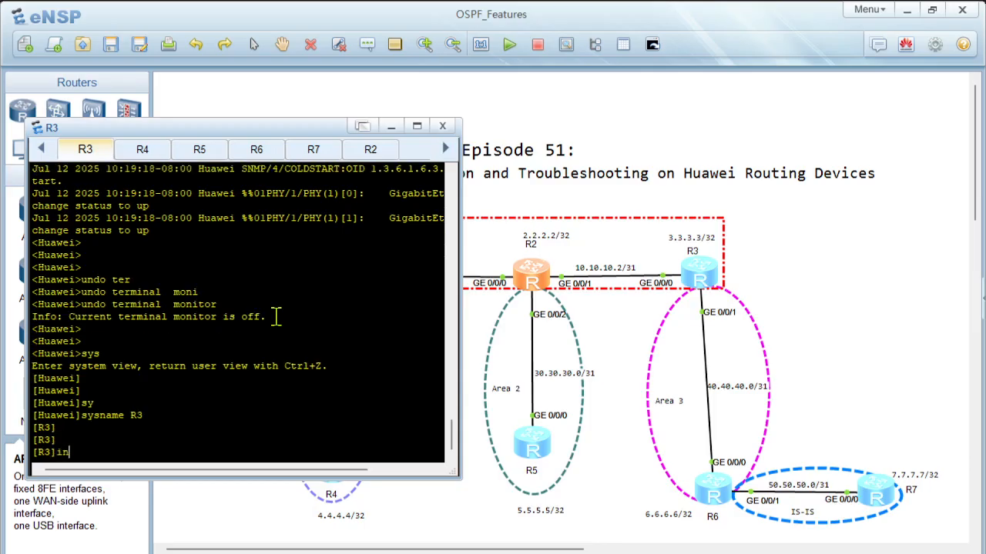
key(Tab)
text(lo)
key(Tab)
Step: Assign IP address 3.3.3.3 with a 32-bit mask to R3's LoopBack0 and return to the system view
key(Tab)
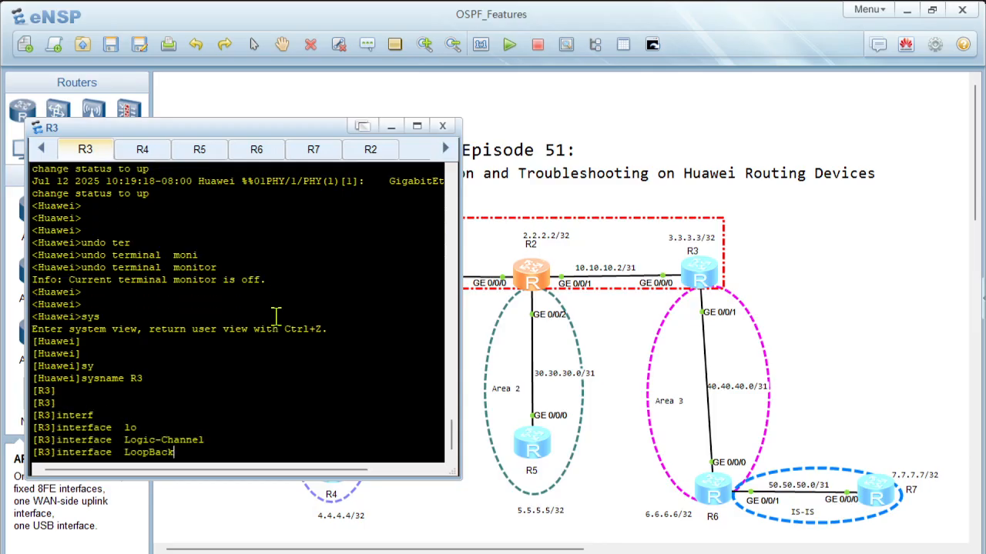
text(0)
key(Return)
text(ip ad)
key(Tab)
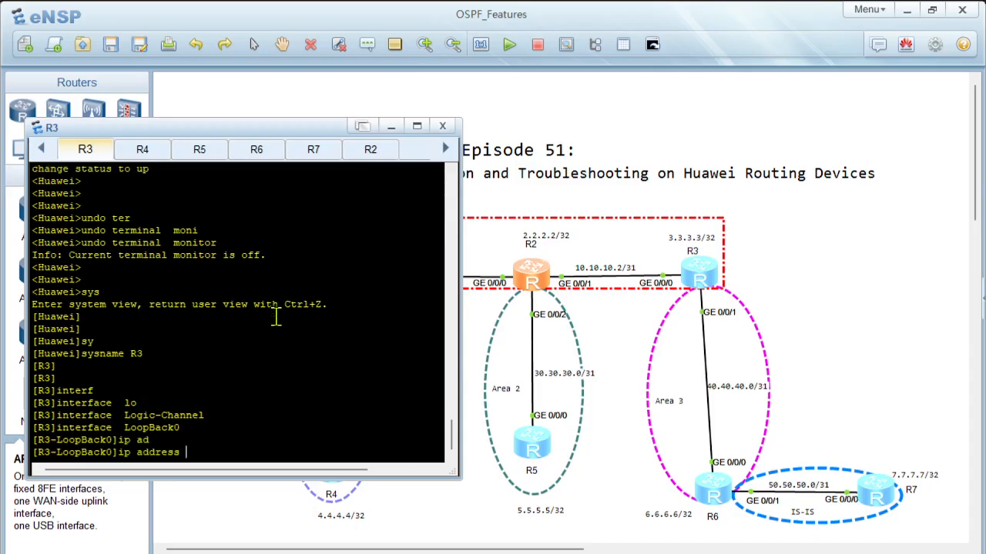
text(3.3.3.3 32)
key(Return)
key(Return)
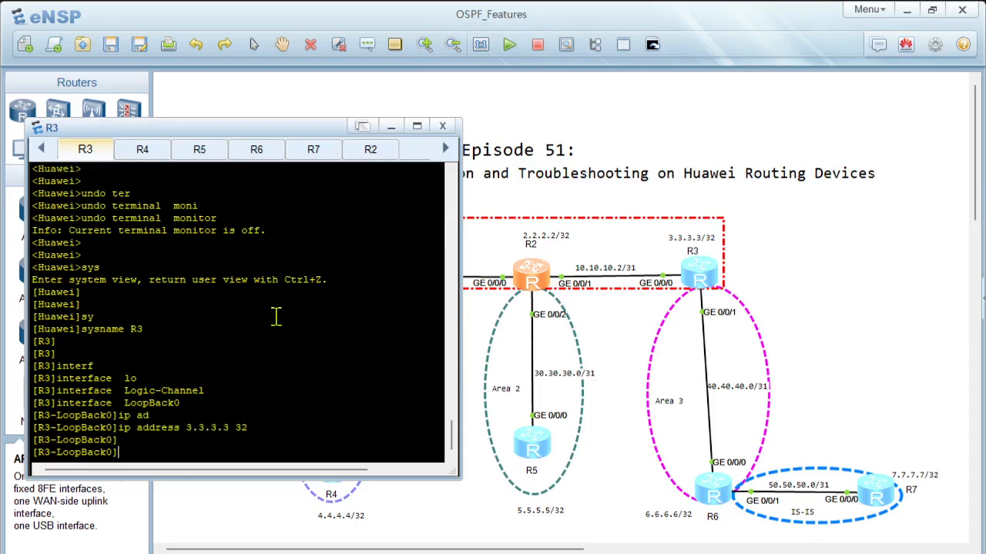
text(quit)
key(Return)
key(Return)
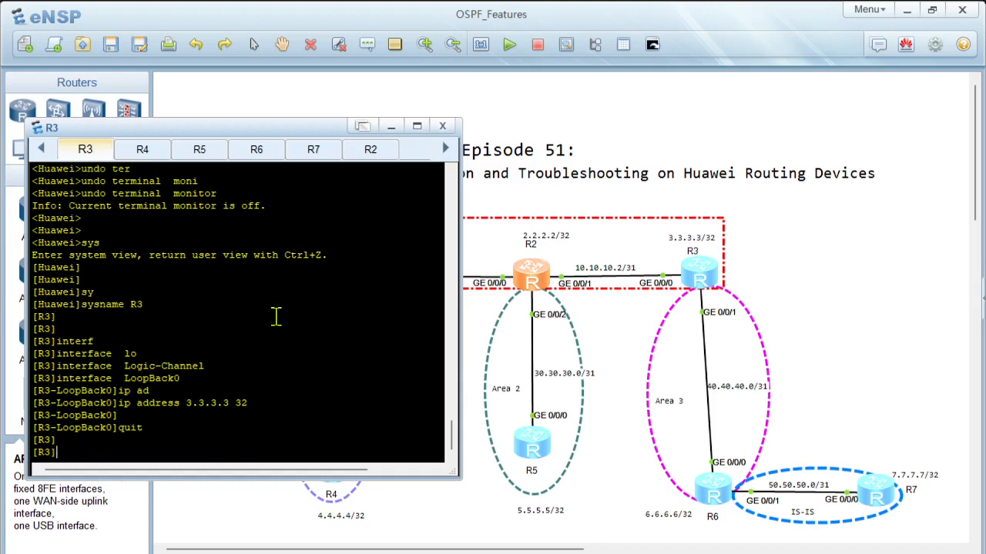
Step: Assign IP address 10.10.10.3 with a 31-bit mask to R3's GigabitEthernet 0/0/0 and return to the system view
text(interf)
key(Tab)
text(gi)
key(Tab)
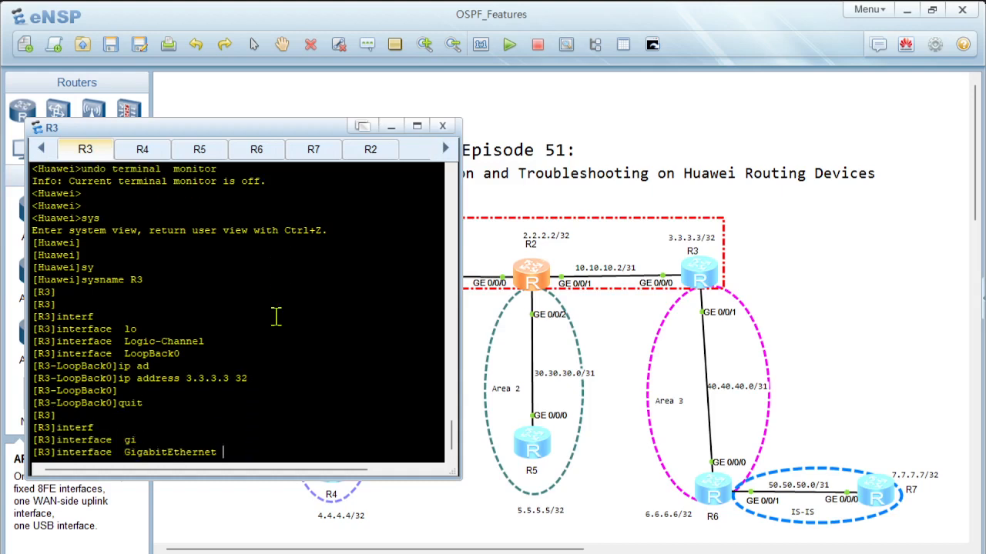
text(0/0/0)
key(Return)
text(ip ad)
key(Tab)
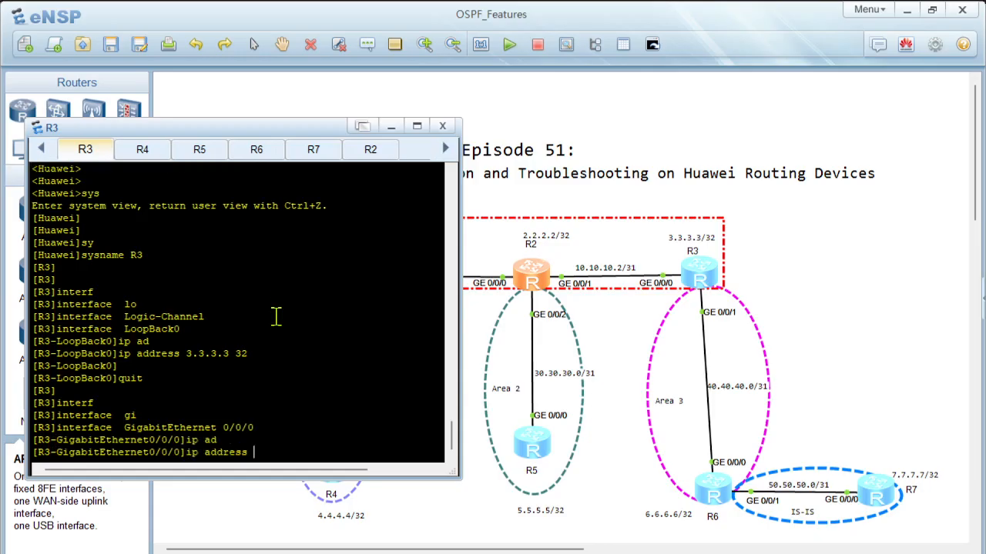
text(10.10.10.2 )
text(31)
key(BackSpace)
key(BackSpace)
key(BackSpace)
key(BackSpace)
text(3 31)
key(Return)
key(Return)
key(Return)
text(qu)
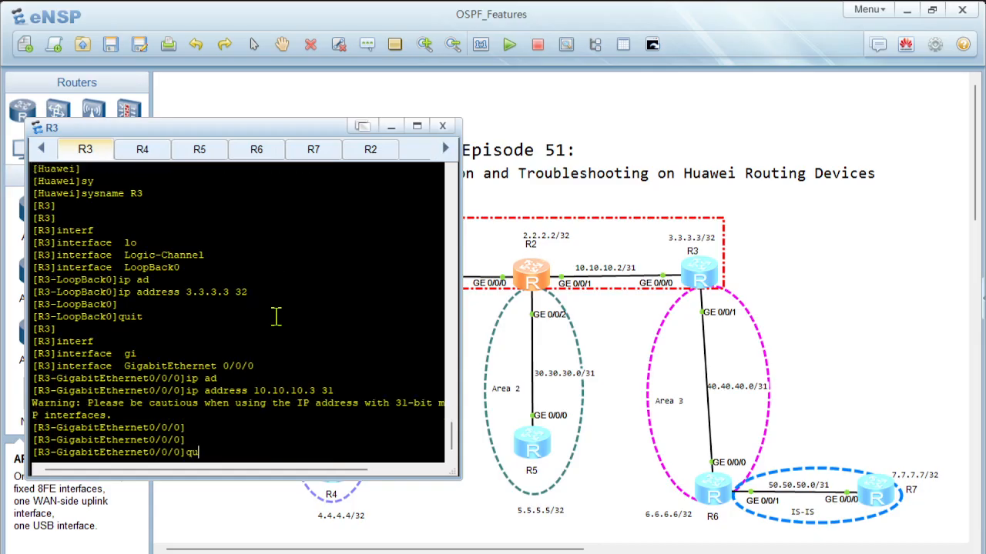
text(it)
key(Return)
key(Return)
Step: Assign IP address 40.40.40.0 with a 31-bit mask to R3's GigabitEthernet 0/0/1 and return to the system view
text(interf)
key(Tab)
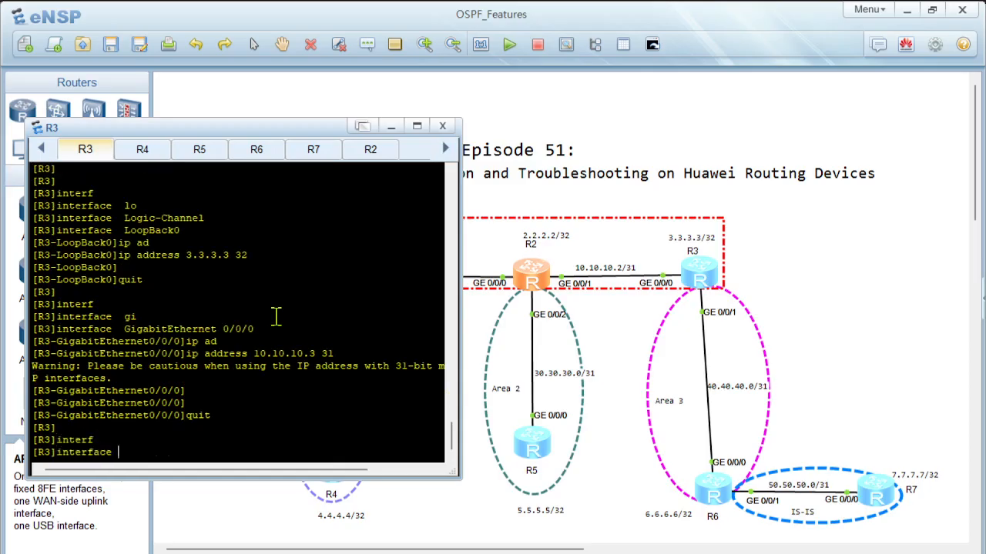
text(gi)
key(Tab)
text(0/0/1)
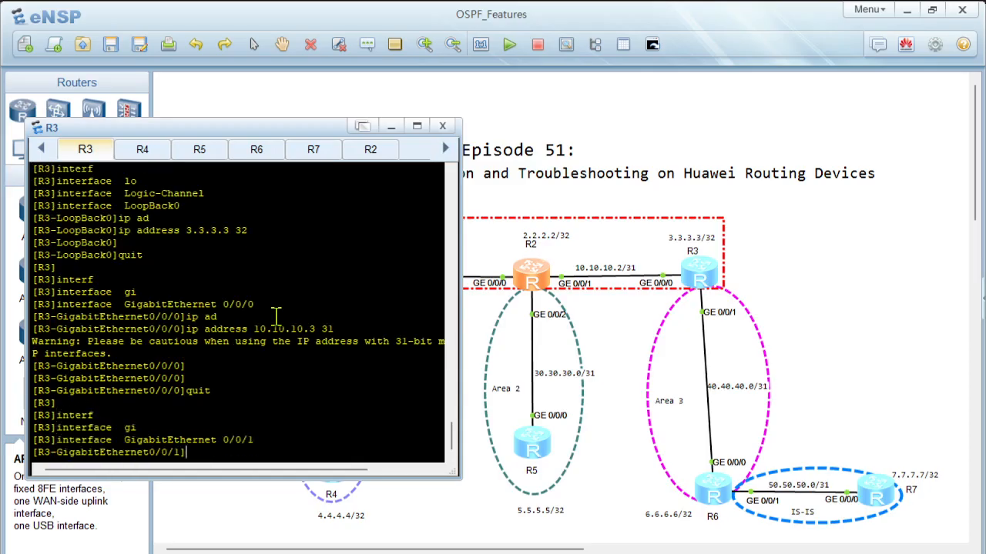
key(Return)
text(ip ad)
key(Tab)
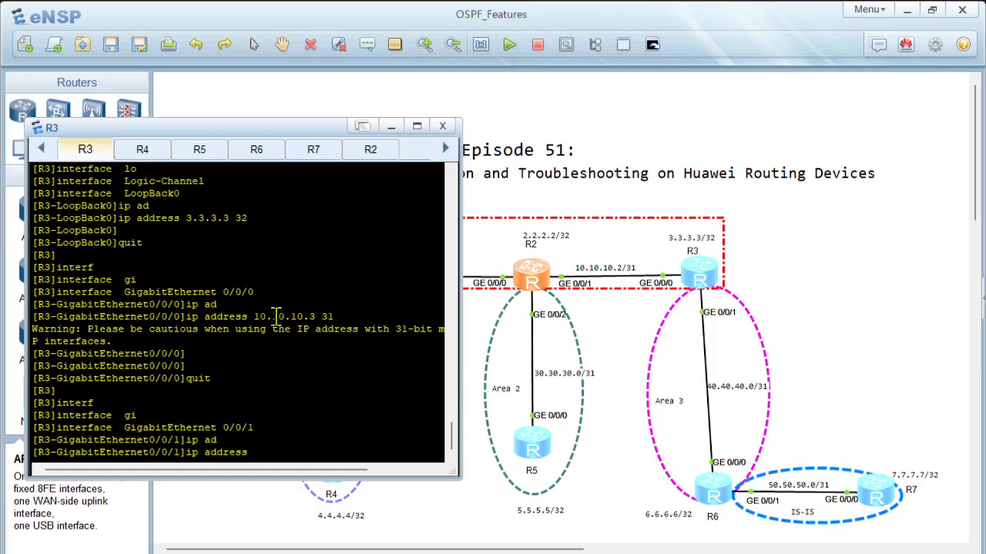
text(40.40.40.0 31)
key(Return)
key(Return)
text(qui)
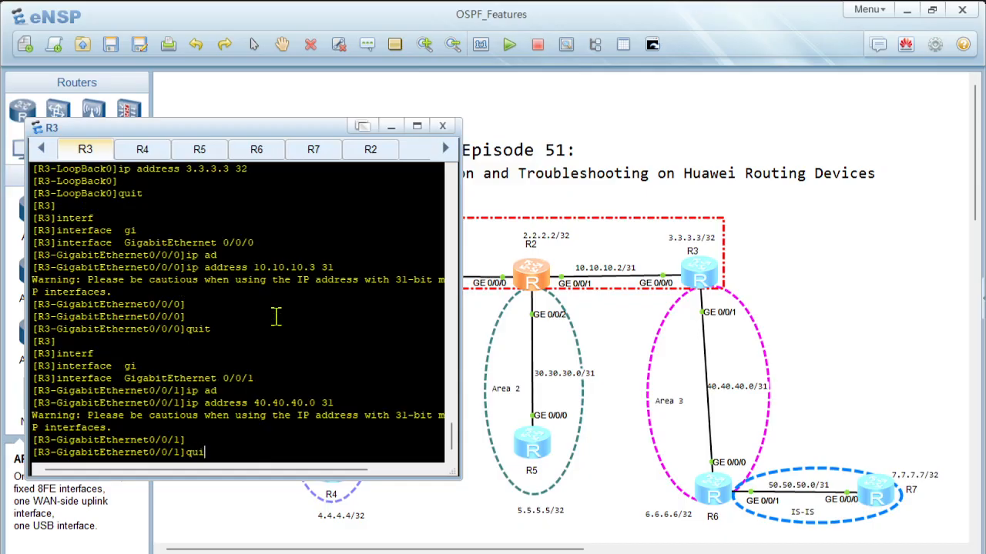
text(t)
key(Return)
key(Return)
key(Return)
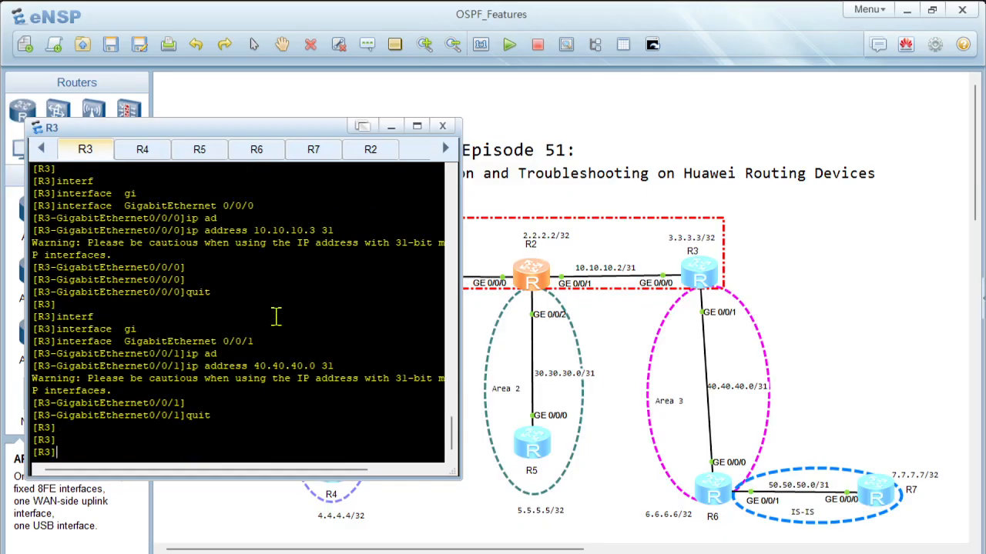
Step: Start OSPF process 10 on R3 with router ID 3.3.3.3
text(osp)
key(Tab)
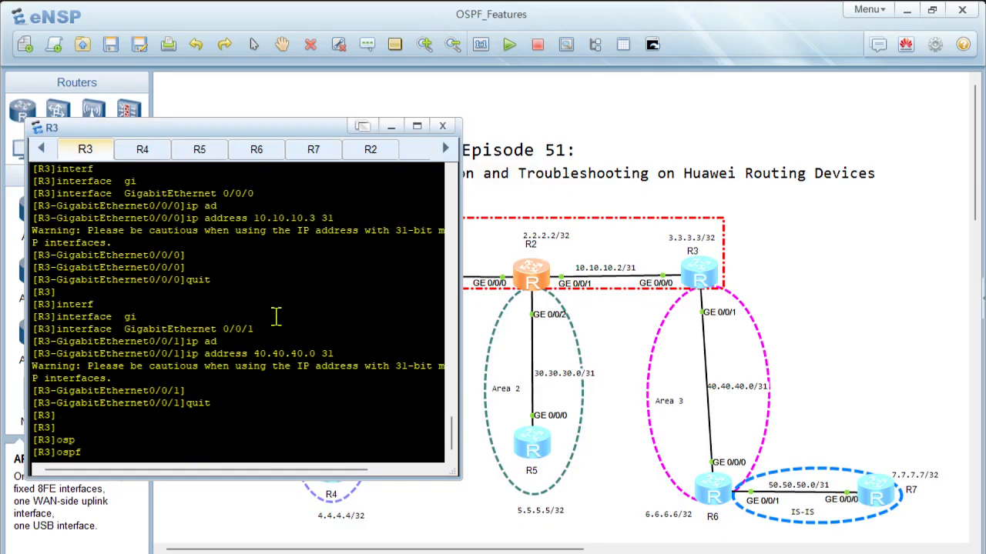
text(10 rou)
key(Tab)
text(3.3.3.3)
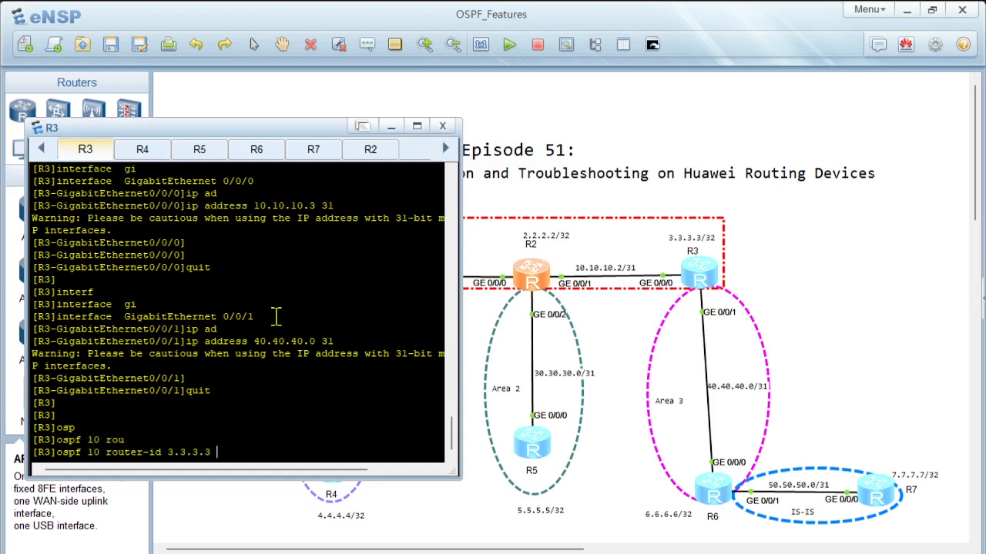
key(Return)
Step: Create OSPF area 0 on R3 and advertise network 3.3.3.3 with wildcard 0.0.0.0 in it
text(ar)
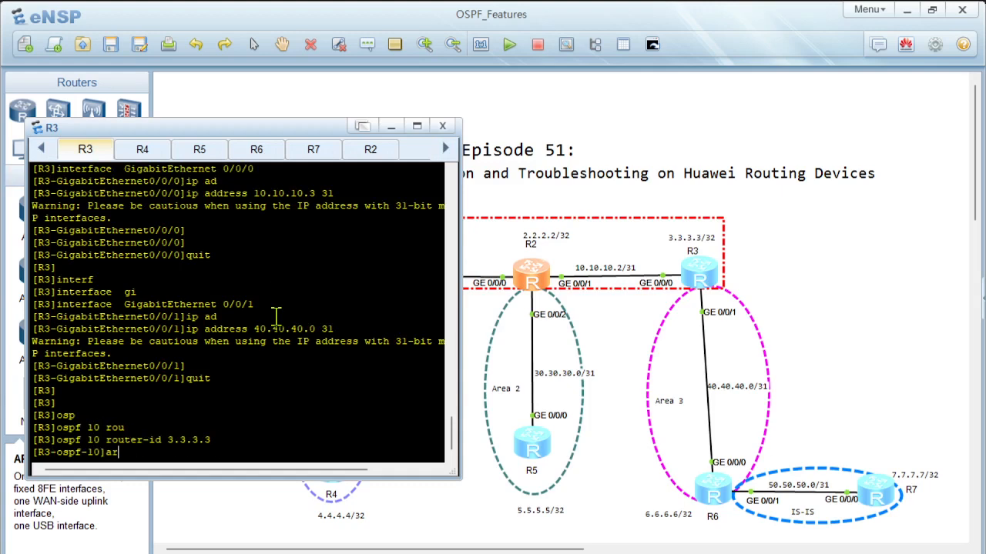
key(Tab)
text(0)
key(Return)
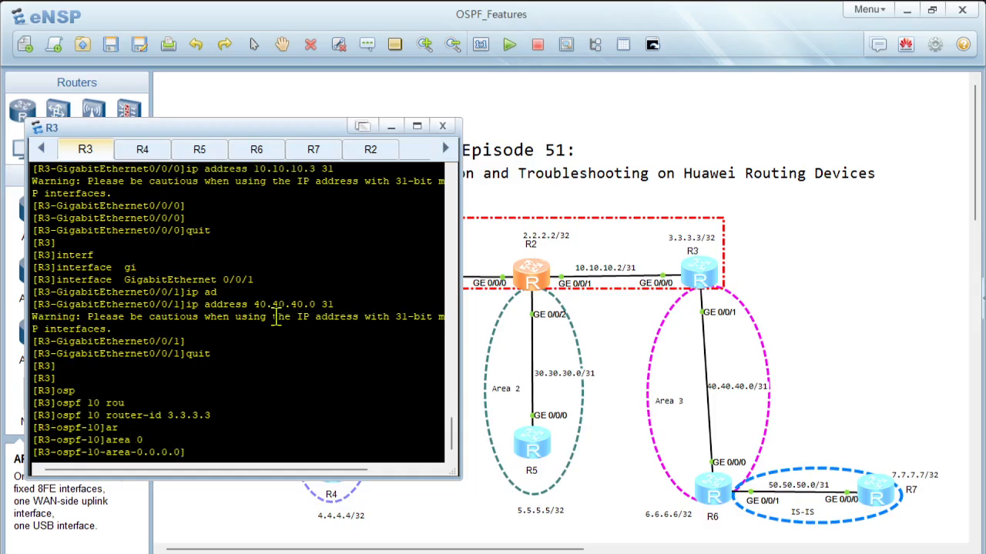
text(net)
key(Tab)
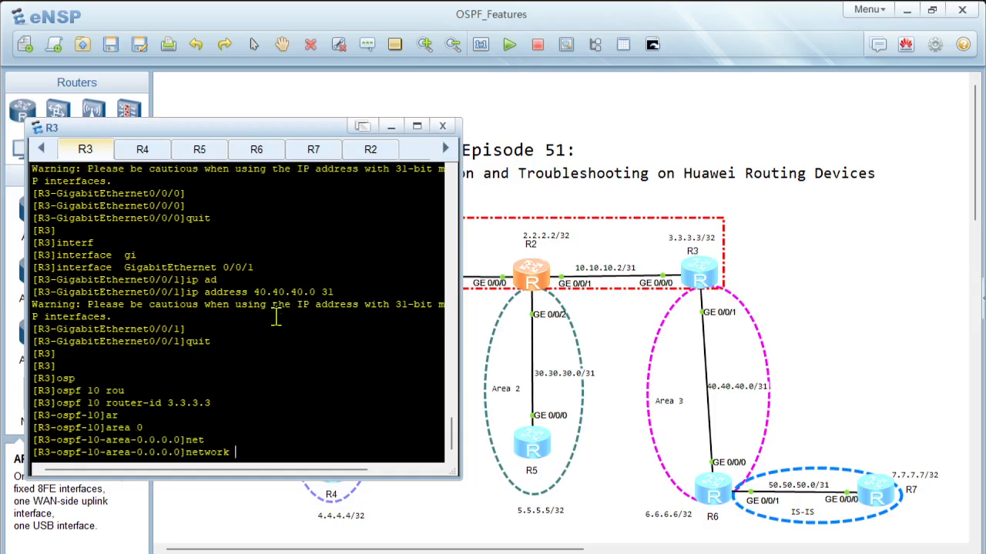
text(3.3.3.3 0.0.0.0)
key(Return)
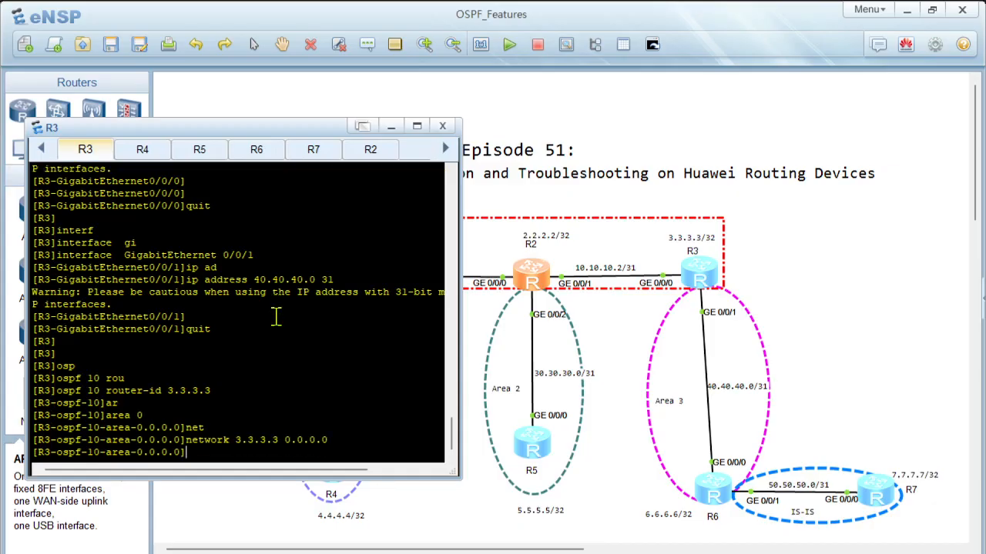
Step: Advertise network 10.10.10.2 with wildcard 0.0.0.1 in R3's area 0 and leave the area view
text(net)
key(Tab)
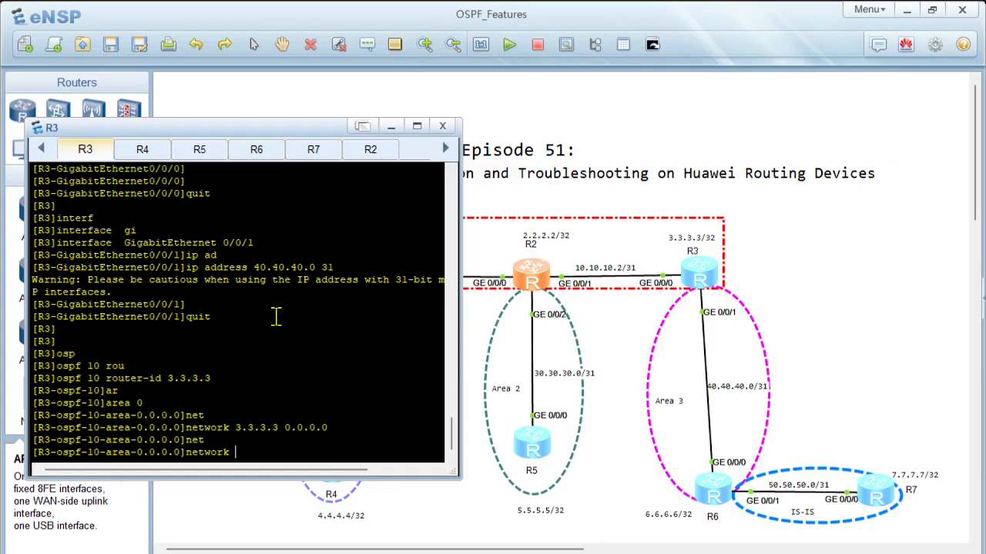
text(10.10.10.2 0.0.0.1)
key(Return)
key(Return)
key(Return)
text(quit)
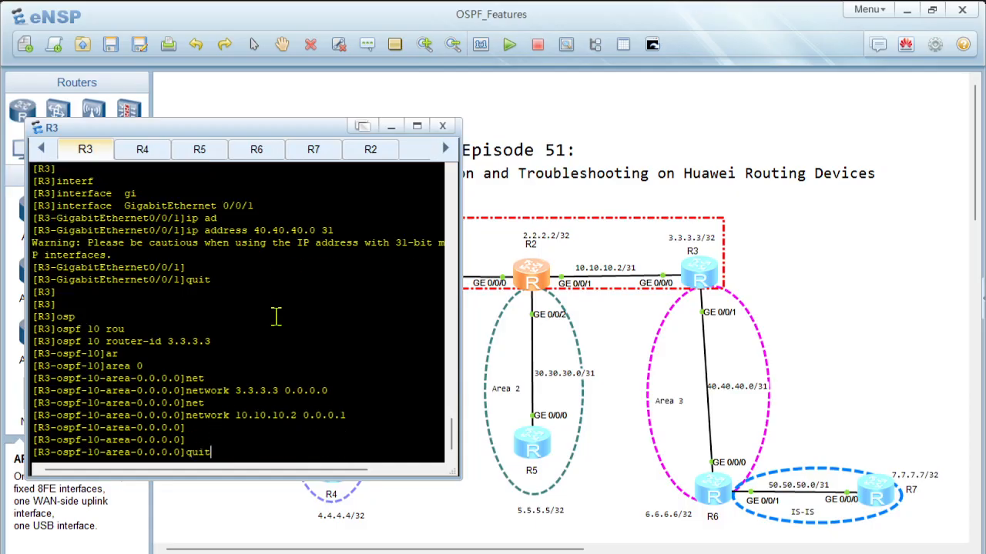
key(Return)
text(ar)
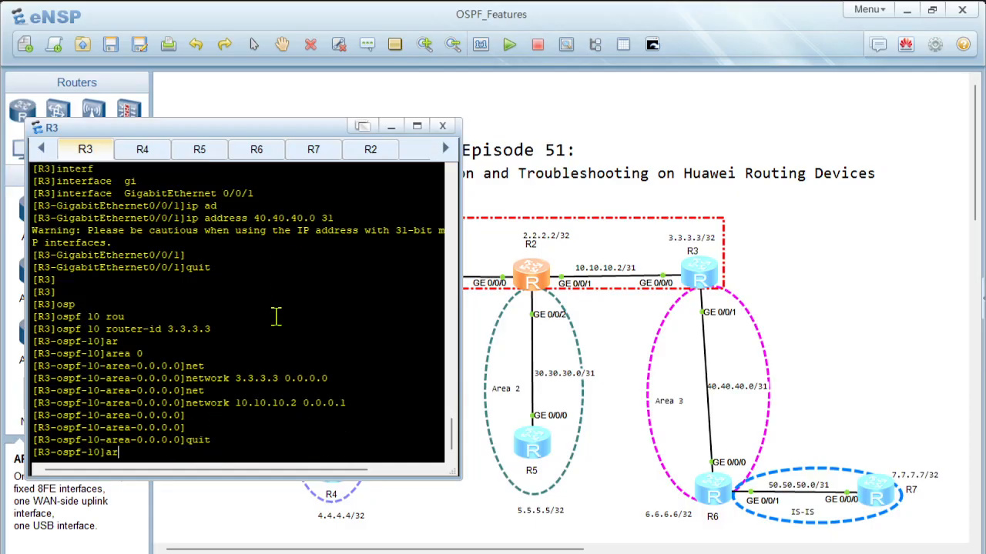
key(Tab)
text(3)
key(Return)
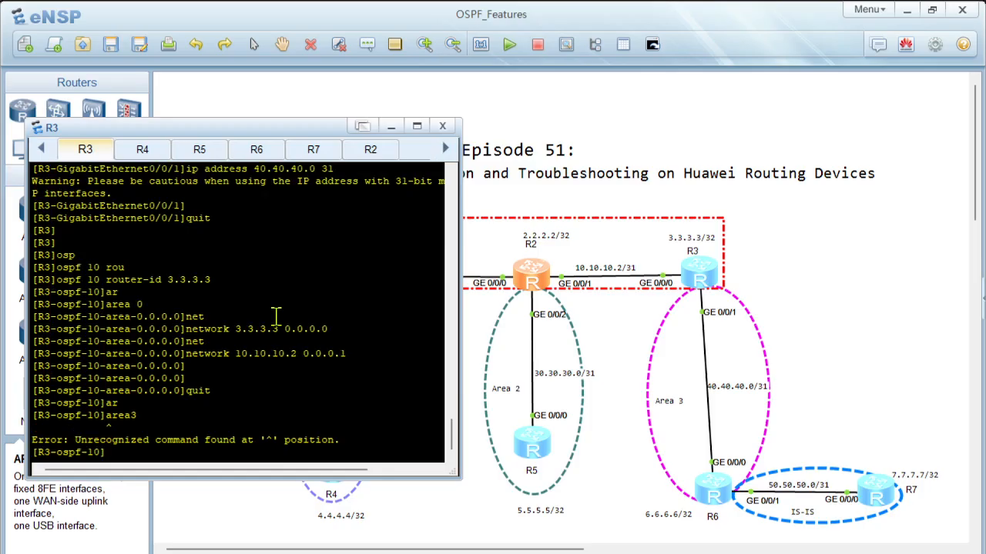
Step: Create OSPF area 3 on R3, advertise network 40.40.40.0 with wildcard 0.0.0.1 in it, and leave the area view
text(ar)
key(Tab)
text(3)
key(Return)
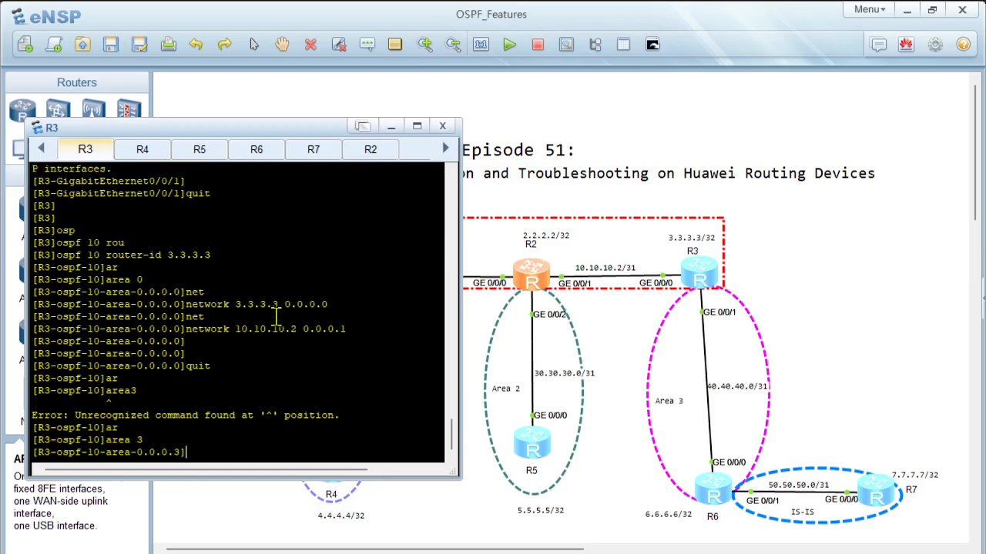
text(net)
key(Tab)
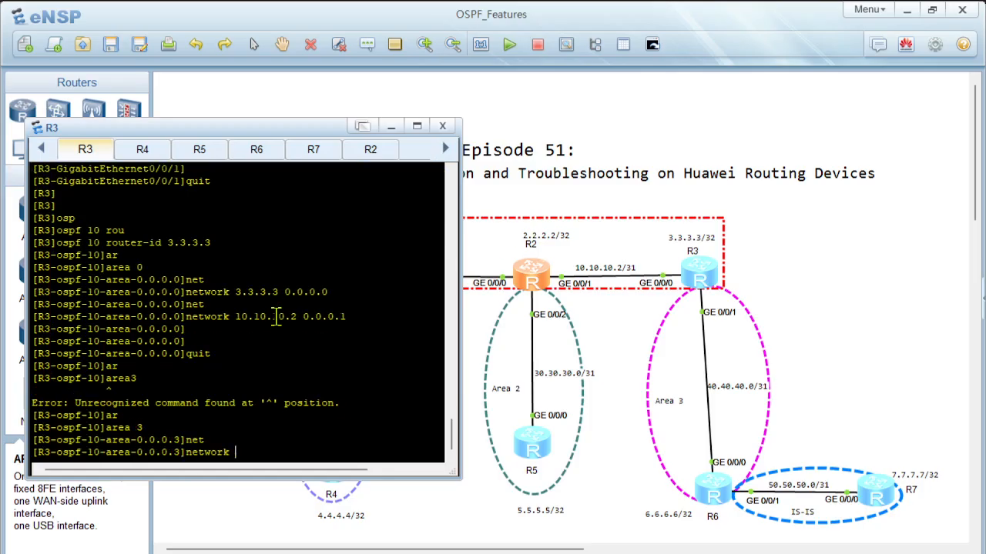
text(40.40.40.0)
text(.0.0.1)
key(Return)
key(Return)
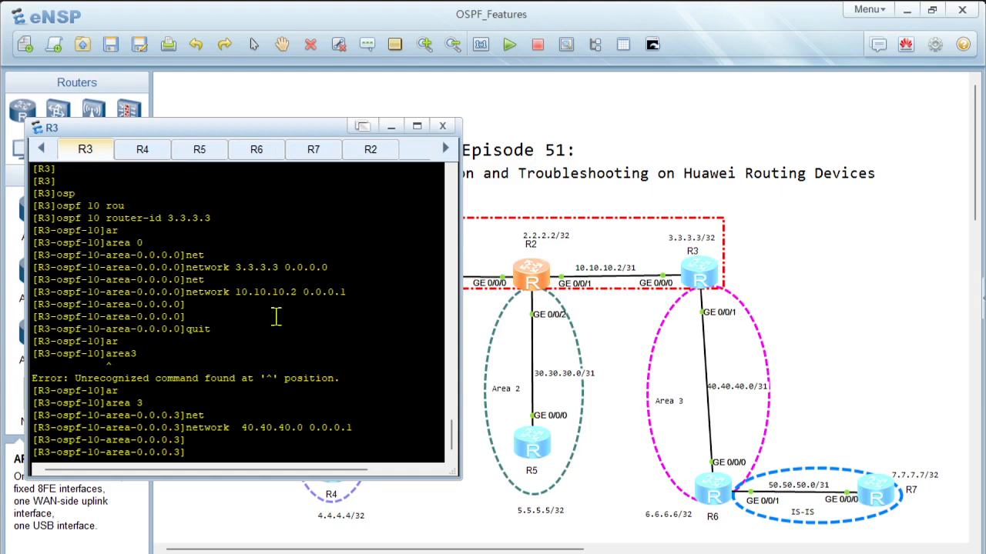
text(quit)
key(Return)
key(Return)
key(Return)
Step: Display R3's current OSPF process 10 configuration to check its areas and networks
text(dis)
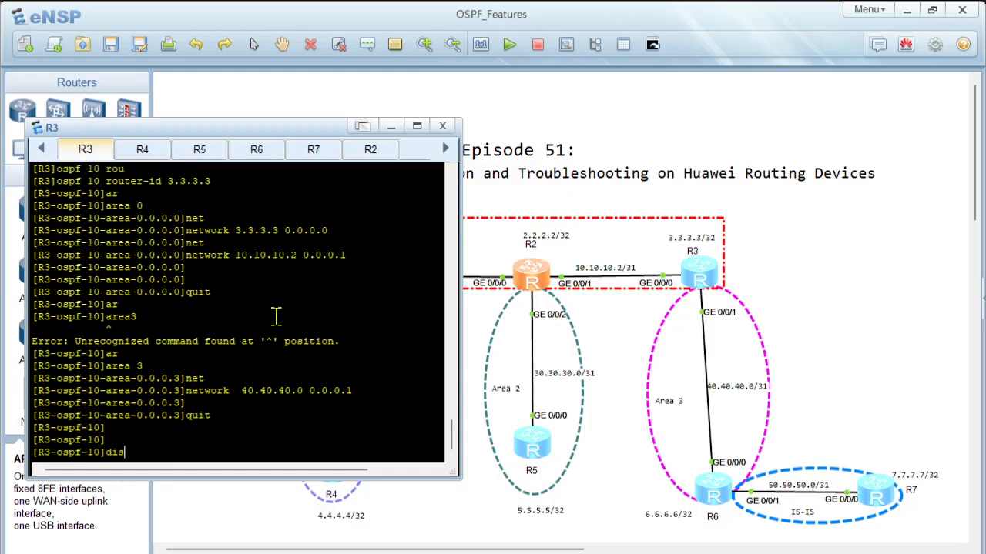
text( this)
key(Return)
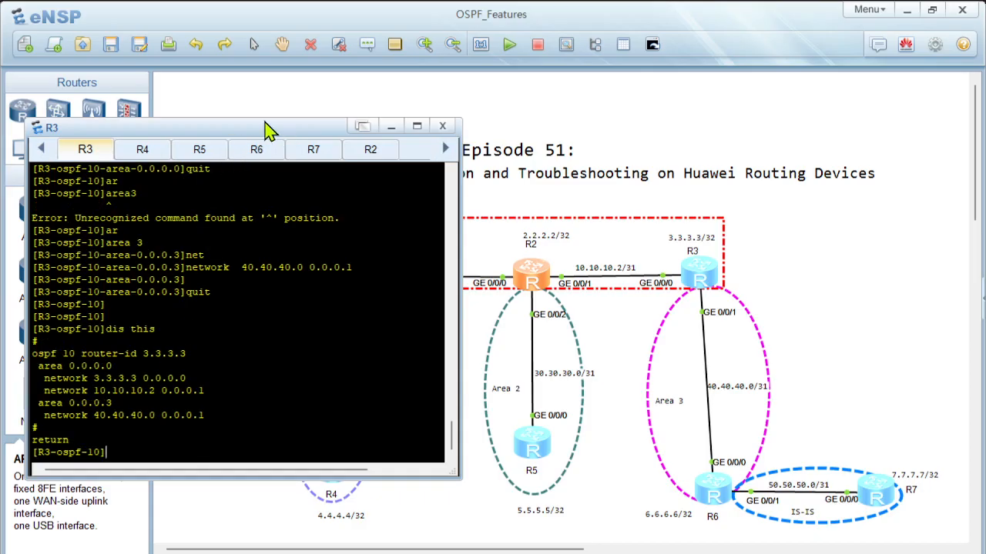
Step: Move the console window clear of R4 in the topology and turn off terminal monitoring on R4
drag(265, 132, 402, 137)
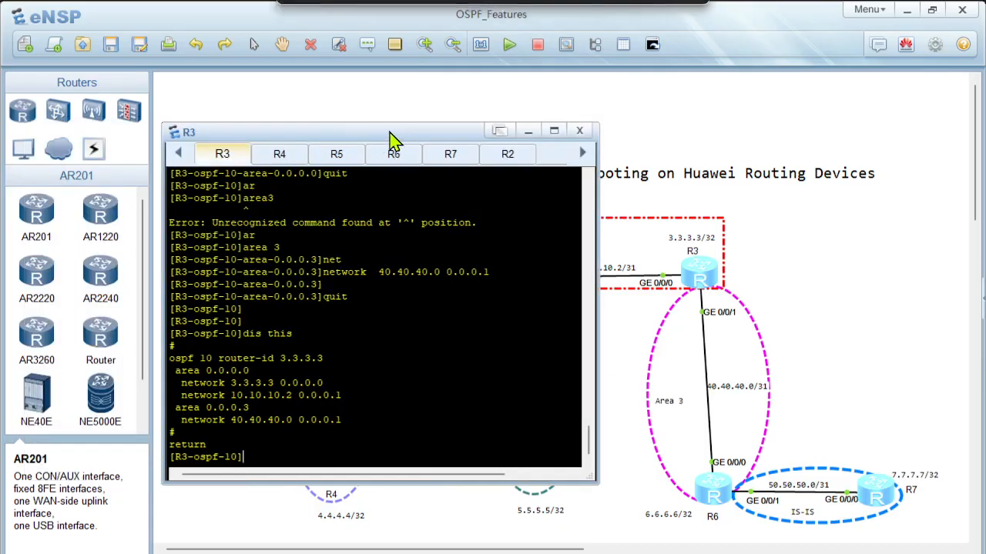
drag(319, 135, 620, 141)
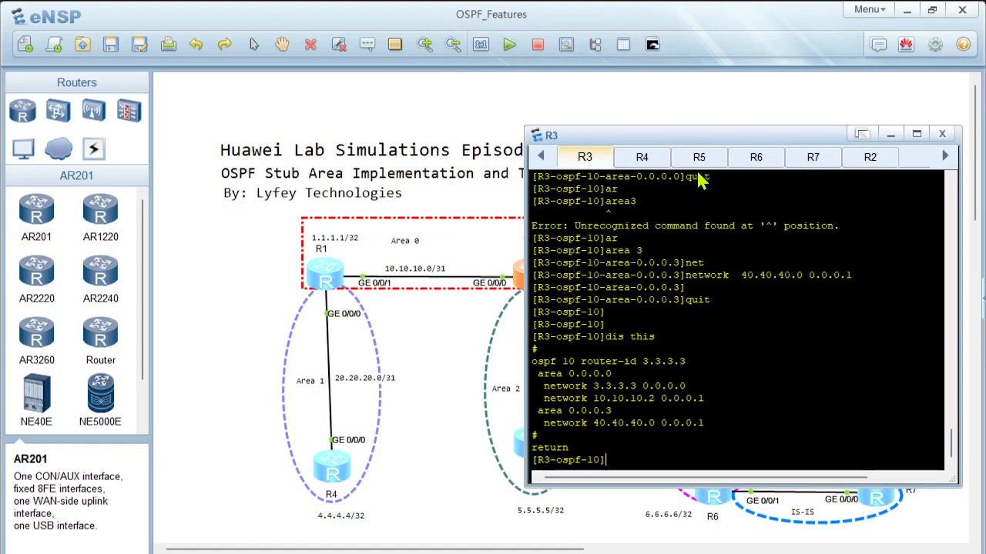
click(643, 160)
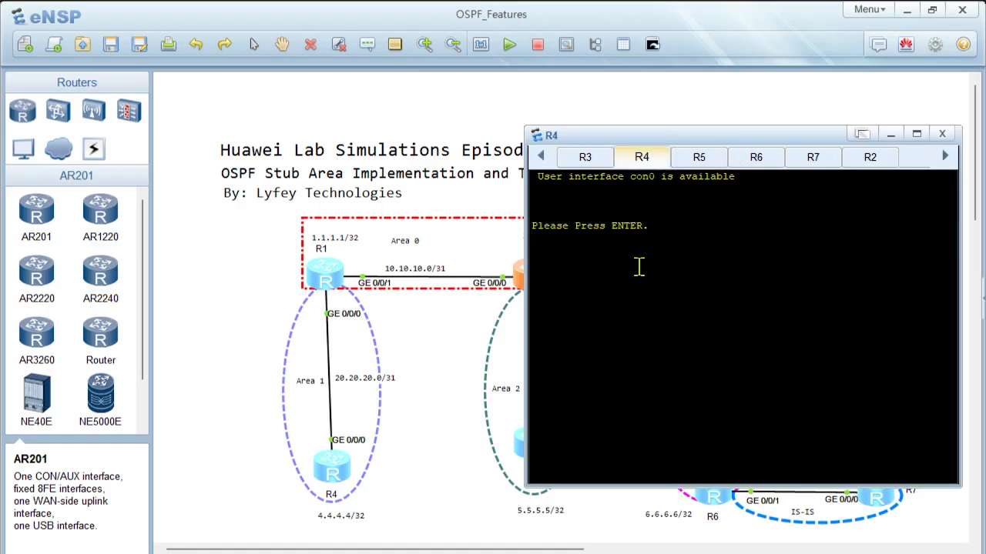
key(Return)
key(Return)
text(undo ter)
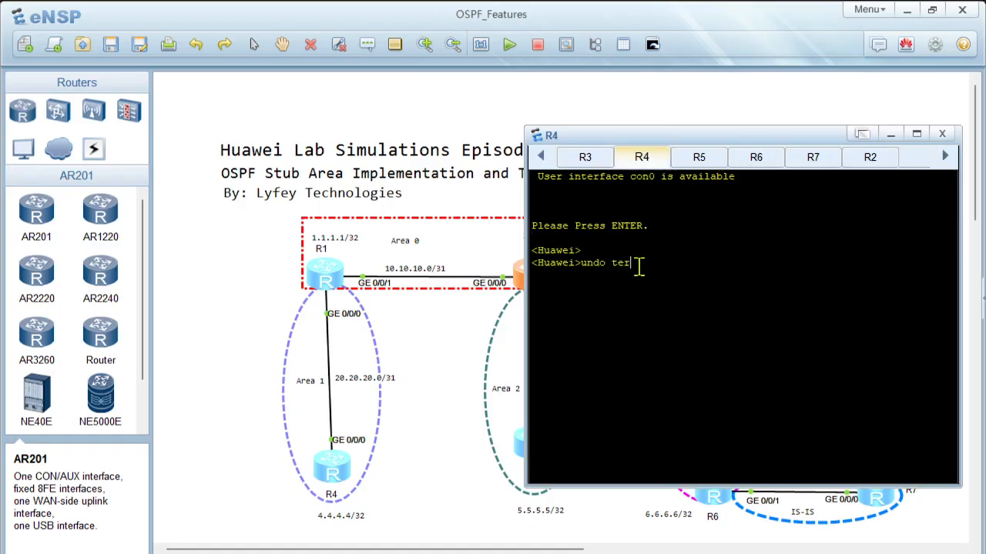
key(Tab)
text(moni)
key(Tab)
key(Return)
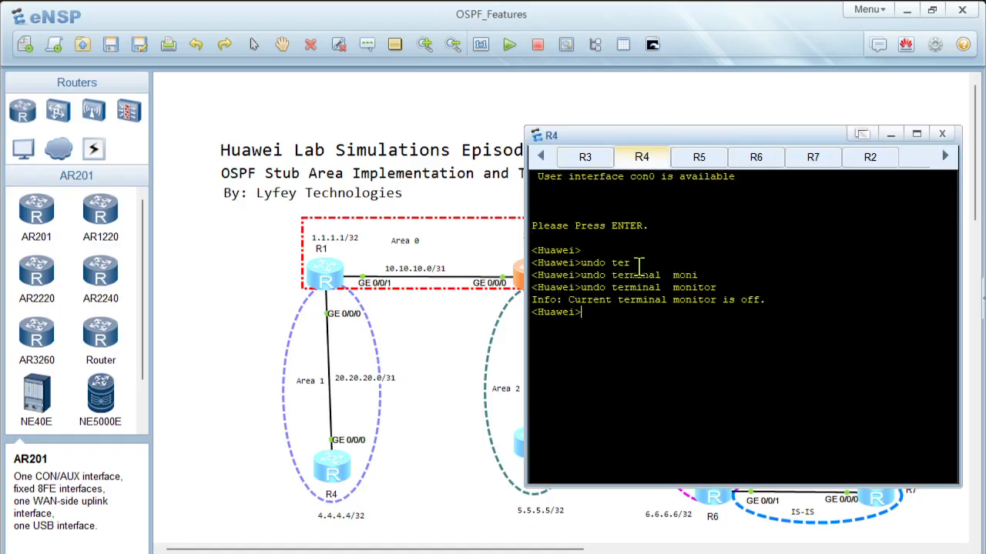
Step: Enter the system view on R4
text(sys)
key(Return)
key(Return)
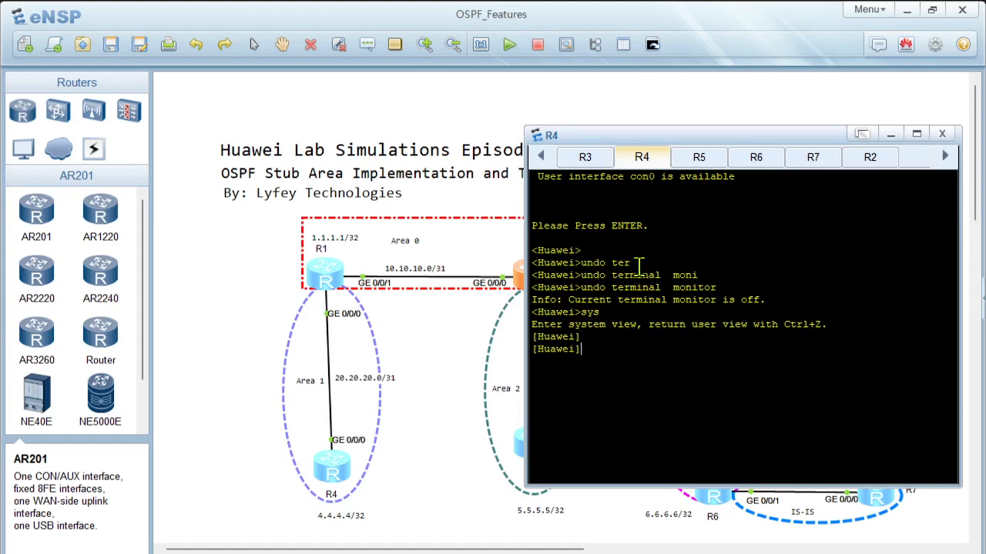
Step: Set the device's system name to R4
text(sy)
key(Tab)
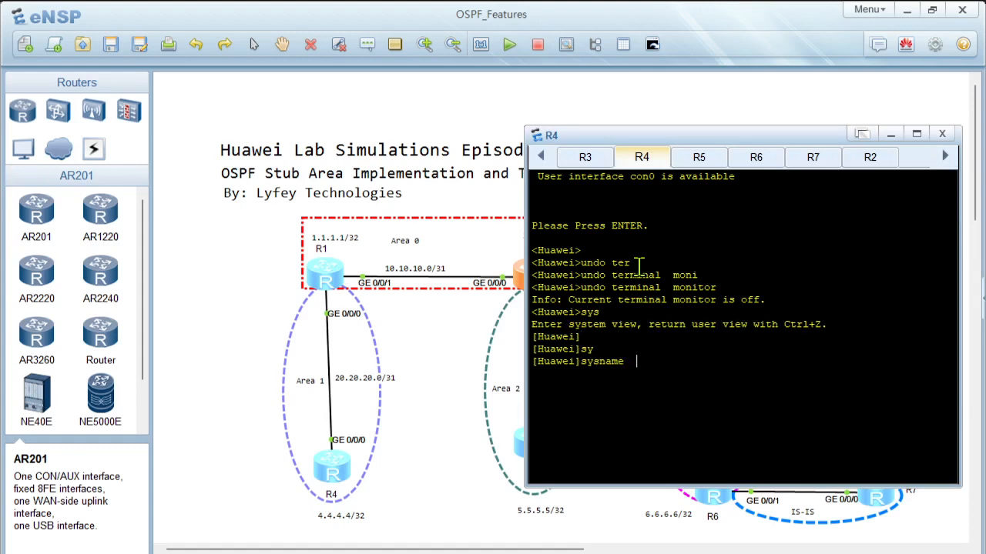
text(R4)
key(Return)
key(Return)
Step: Create the LoopBack0 interface on R4 and enter its view
text(interf)
key(Tab)
text(lo)
key(Tab)
Step: Assign 4.4.4.4 with mask length 32 to R4's LoopBack0 and leave the interface view
key(Tab)
text(0)
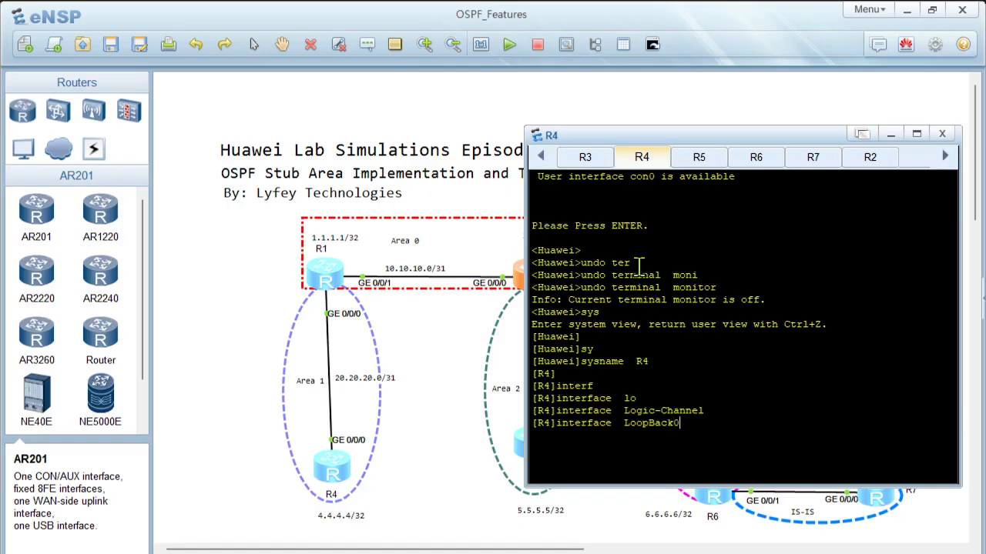
key(Return)
text(ip ad)
key(Tab)
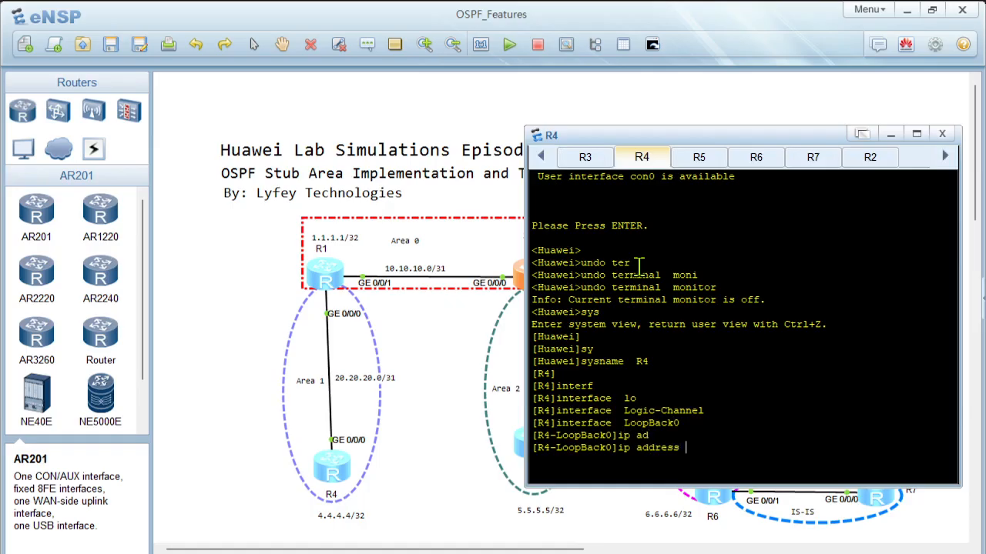
text(4.4.4.4 32)
key(Return)
key(Return)
text(quit)
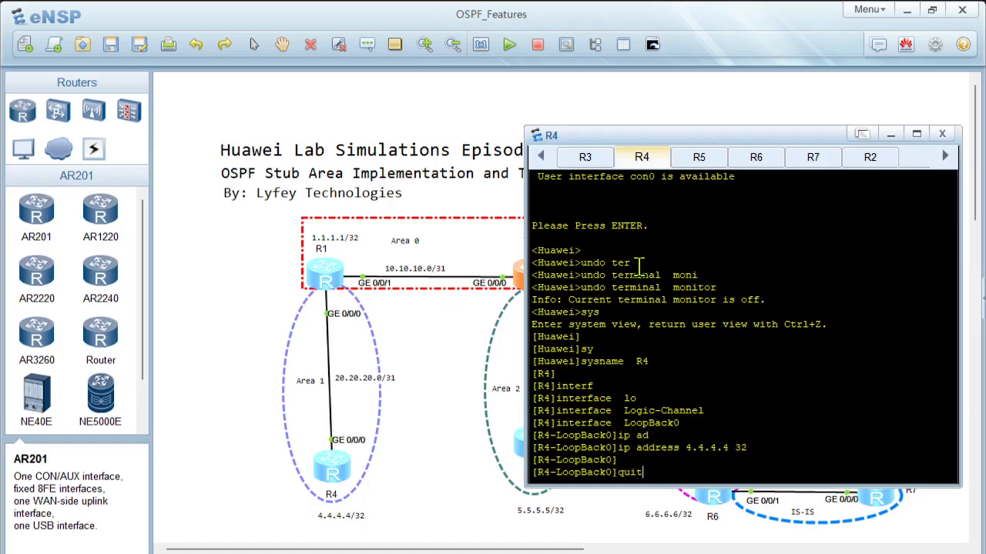
key(Return)
key(Return)
Step: Assign 20.20.20.1 with mask length 31 to R4's GigabitEthernet 0/0/0 and leave the interface view
text(interfd)
key(Tab)
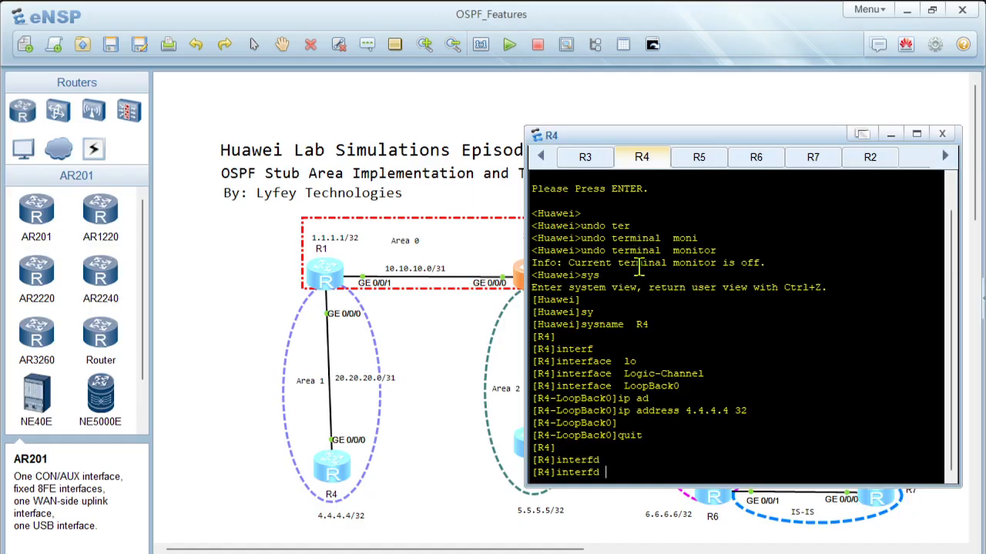
key(BackSpace)
key(Tab)
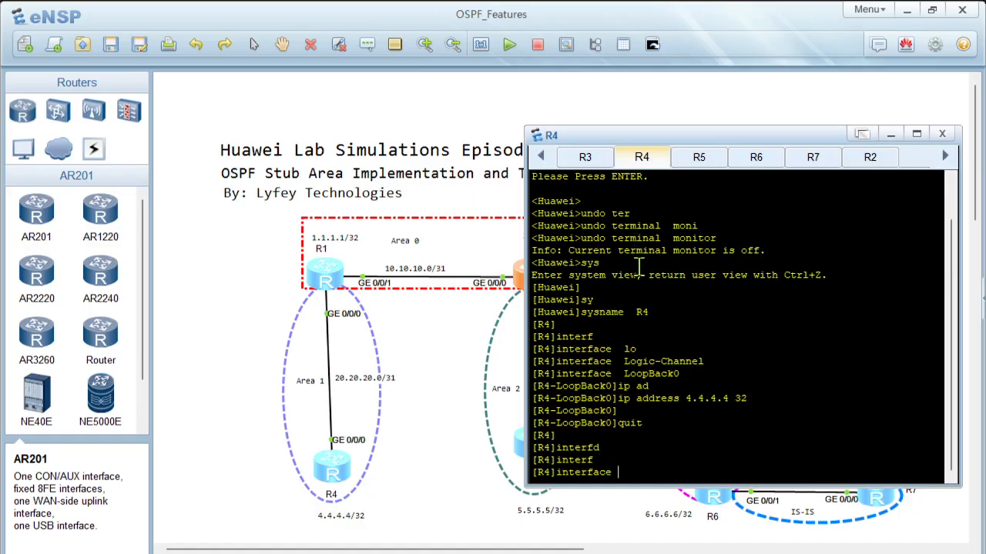
text(gi)
key(Tab)
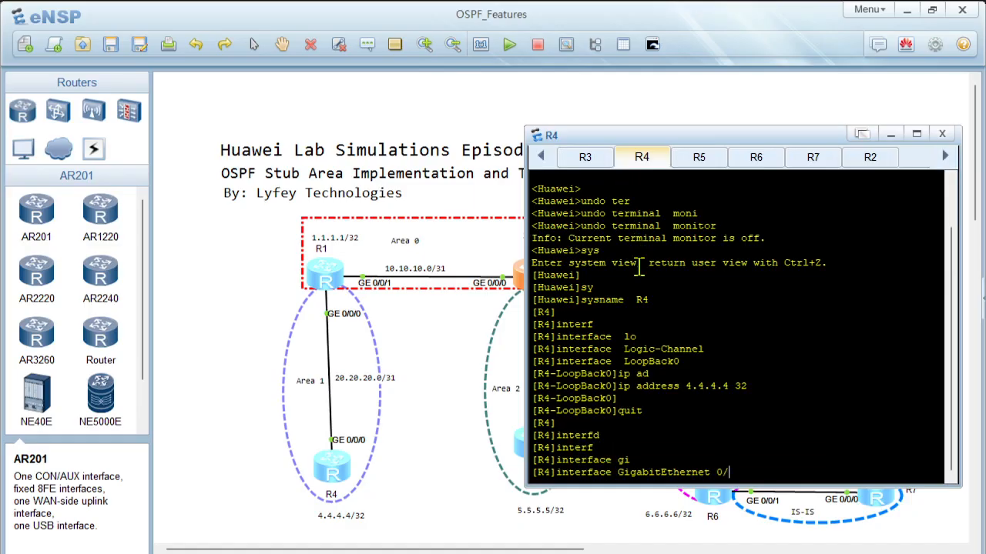
text(0/0/0)
key(Return)
text(ip a)
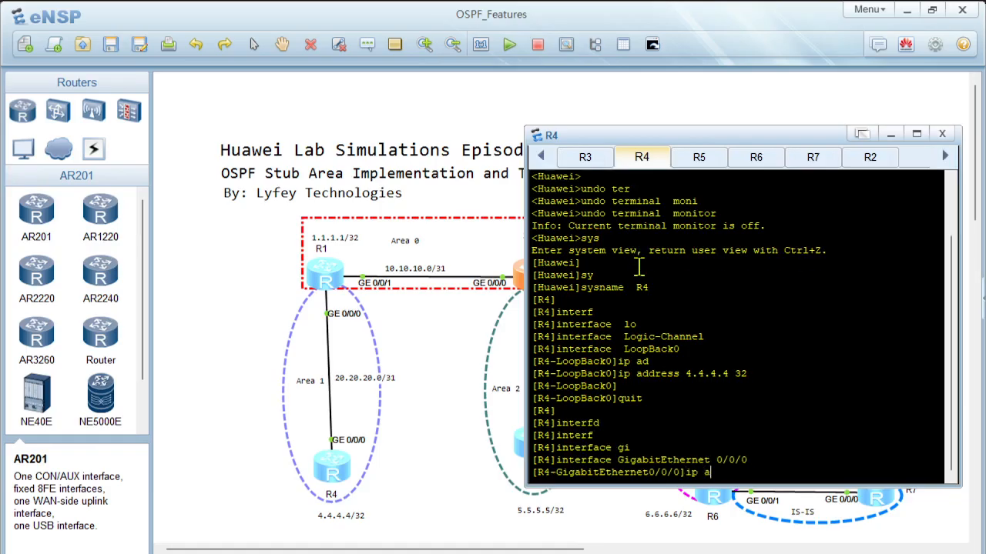
text(d)
key(Tab)
text(20.20.20.1)
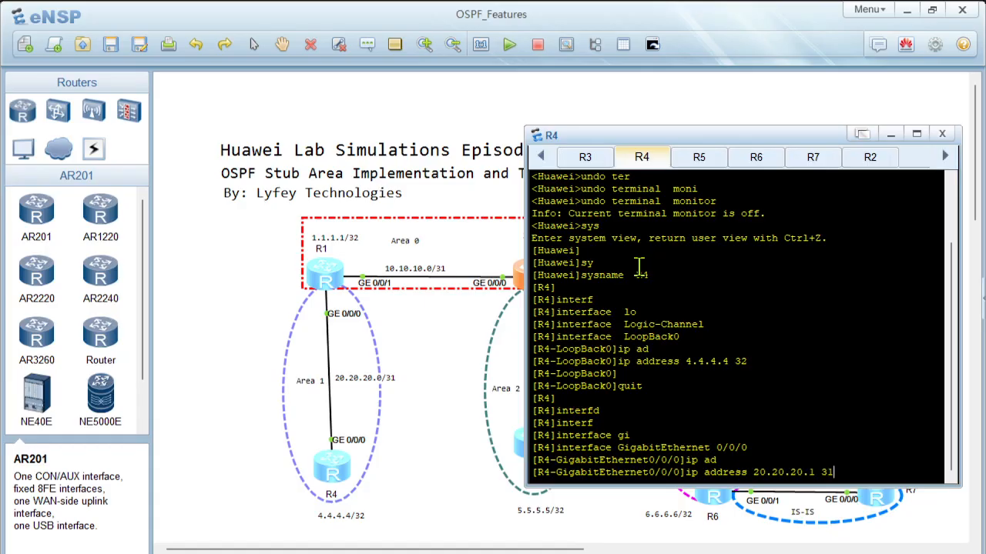
text( 31)
key(Return)
key(Return)
key(Return)
text(quit)
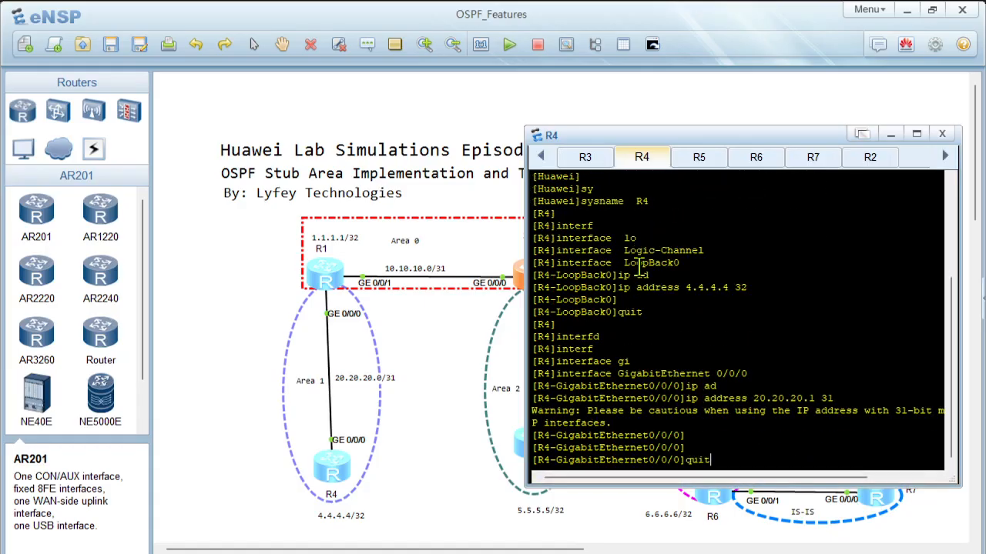
key(Return)
key(Return)
key(Return)
Step: Create OSPF process 10 on R4 with router ID 4.4.4.4
text(osp)
key(Tab)
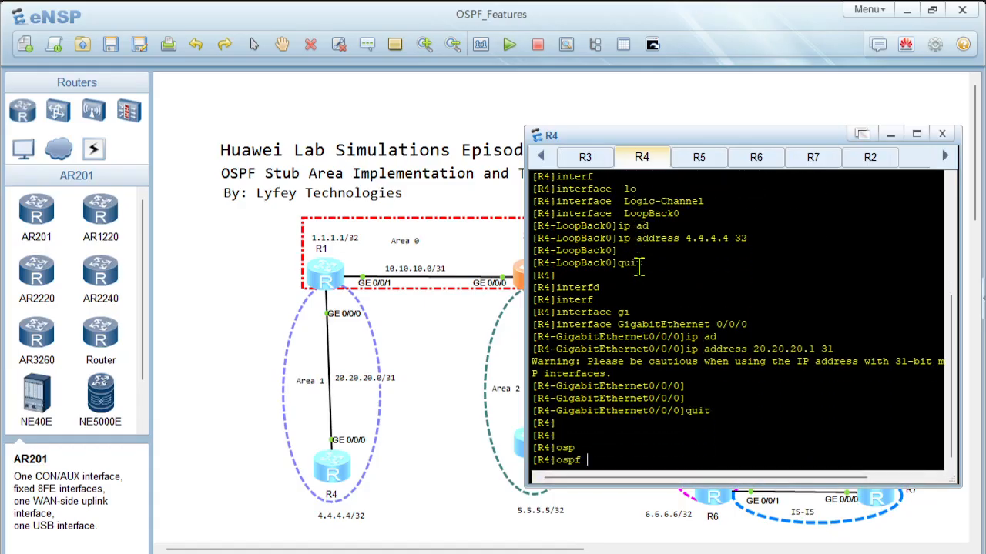
text(10 rou)
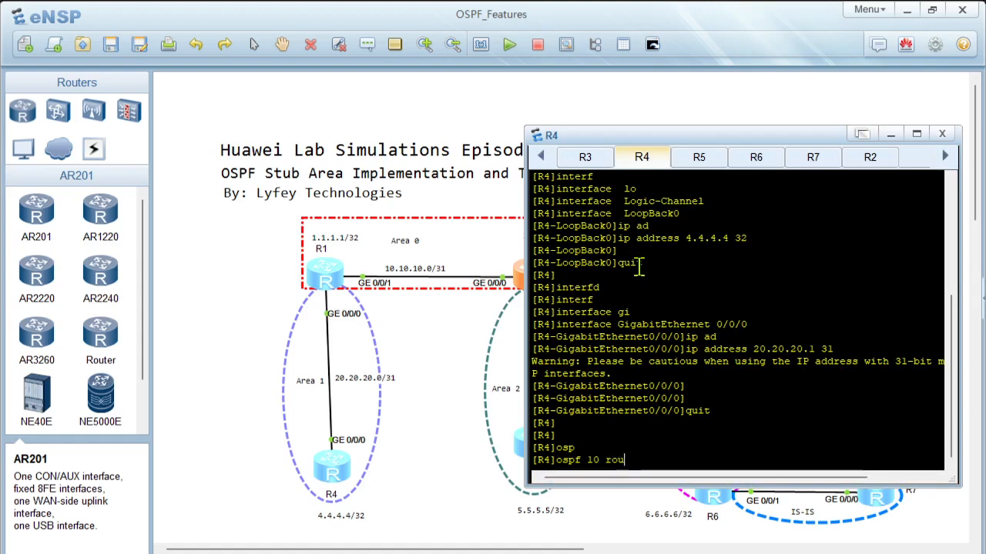
key(Tab)
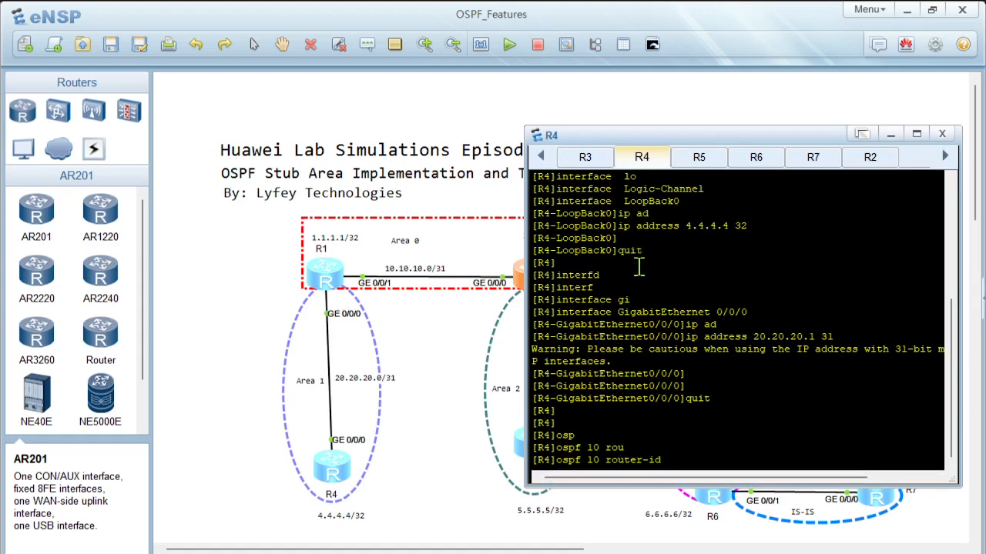
text(4.4.4.4)
key(Return)
Step: Create OSPF area 1 on R4 and advertise network 4.4.4.4 with wildcard 0.0.0.0 in it
text(ar)
key(Tab)
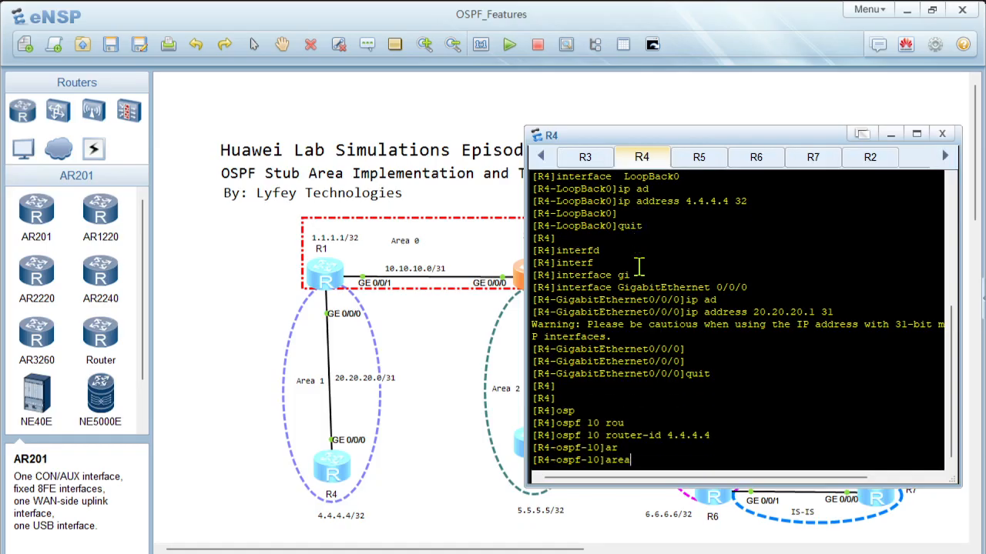
text(1)
key(Return)
text(net)
key(Tab)
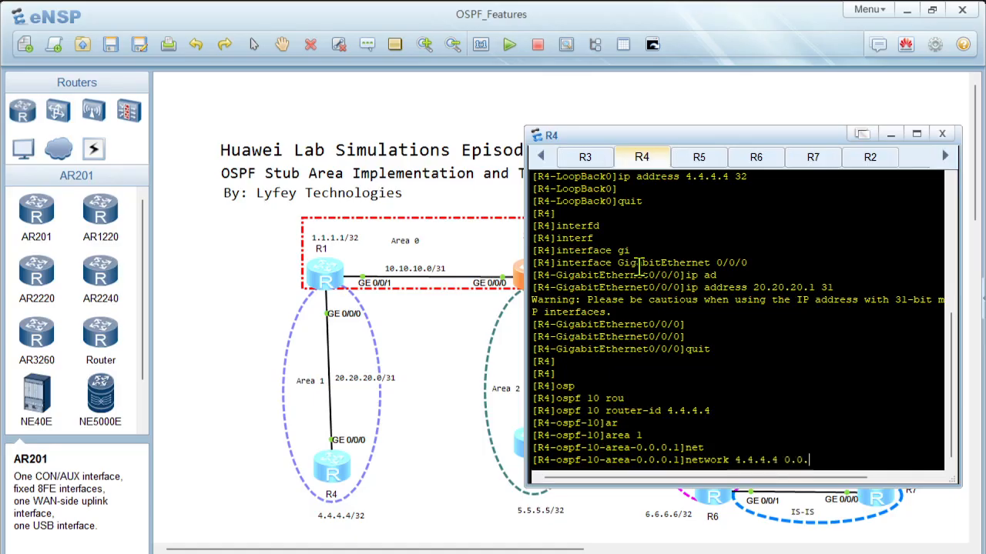
text(4.4.4.4 0.0.0.0)
key(Return)
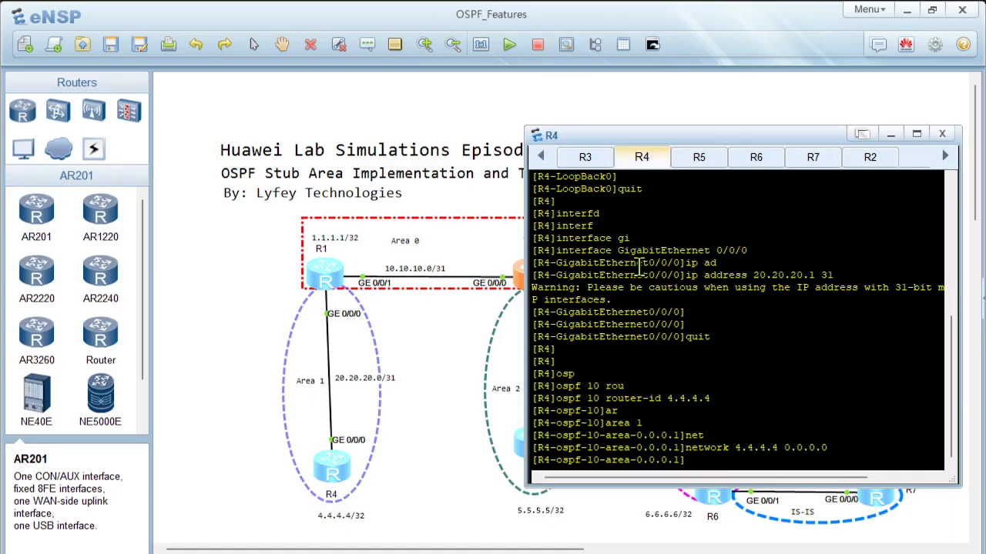
Step: Advertise network 20.20.20.0 with wildcard 0.0.0.1 in R4's OSPF area 1
text(net)
key(Tab)
text(20.20.20)
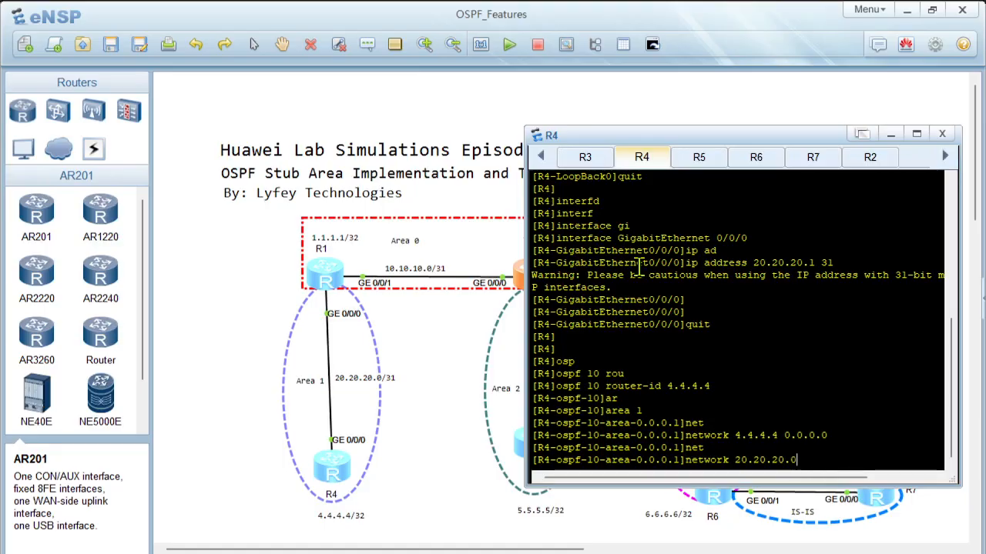
text(.0 0.0.0.1)
key(Return)
key(Return)
key(Return)
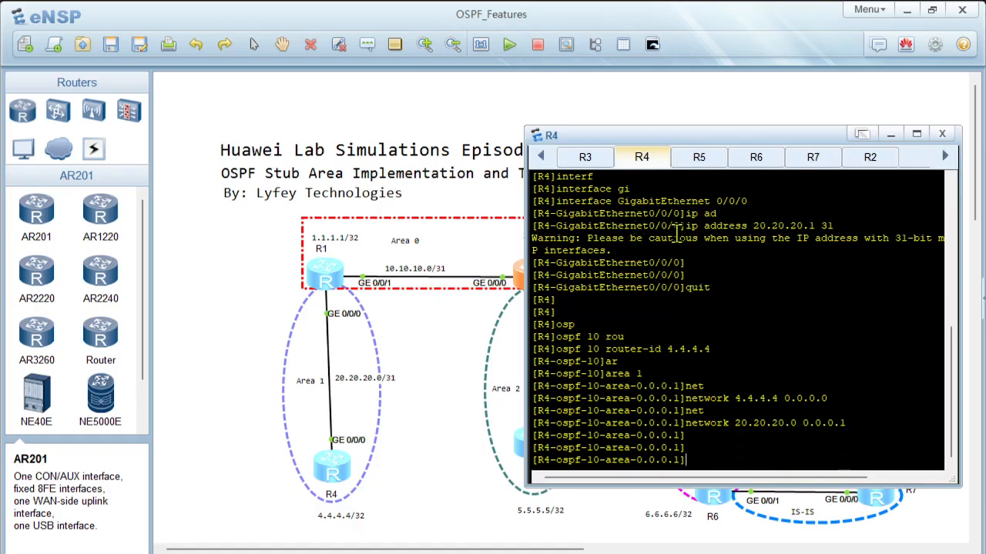
Step: Switch to R5's console, move the window clear of R5 in the topology, and turn off terminal monitoring
click(703, 161)
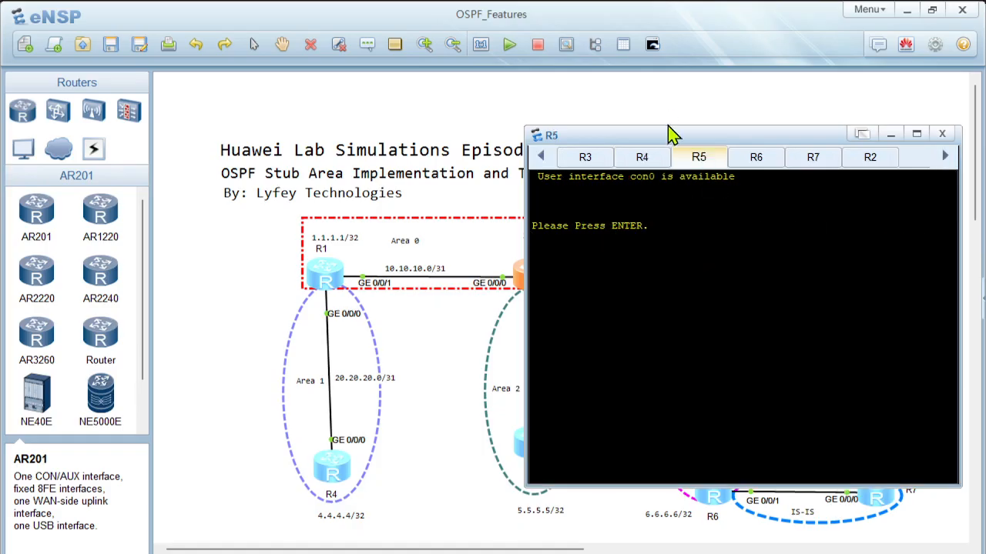
drag(664, 136, 705, 144)
key(Return)
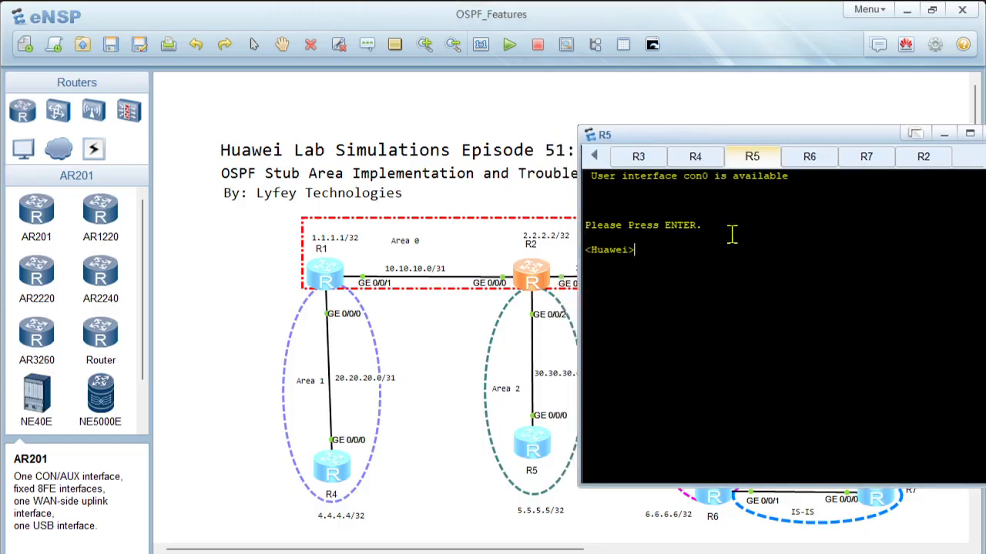
text(undo ter)
key(Tab)
text(moni)
key(Tab)
key(Return)
key(Return)
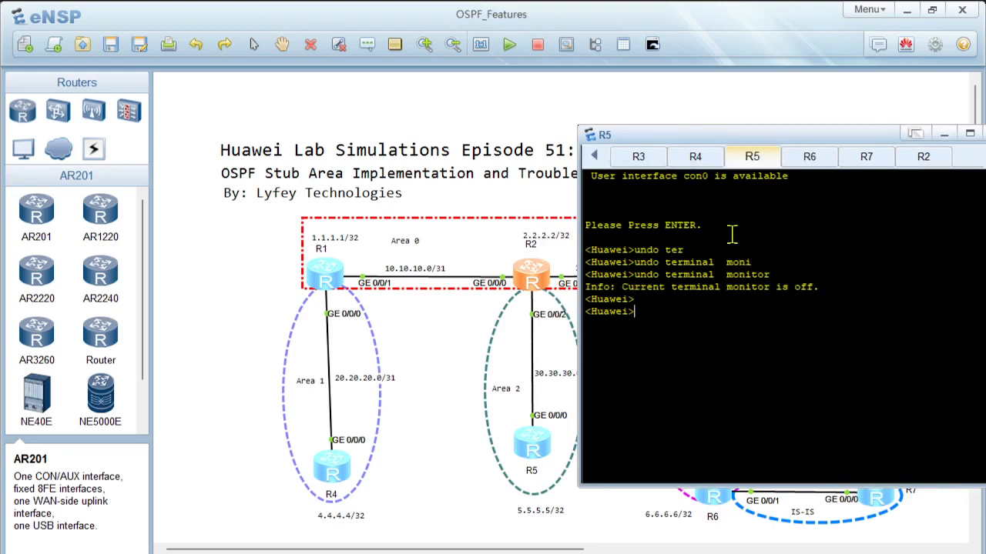
Step: Enter the system view on the R5 router and set its system name to R5
text(sys)
key(Return)
key(Return)
key(Return)
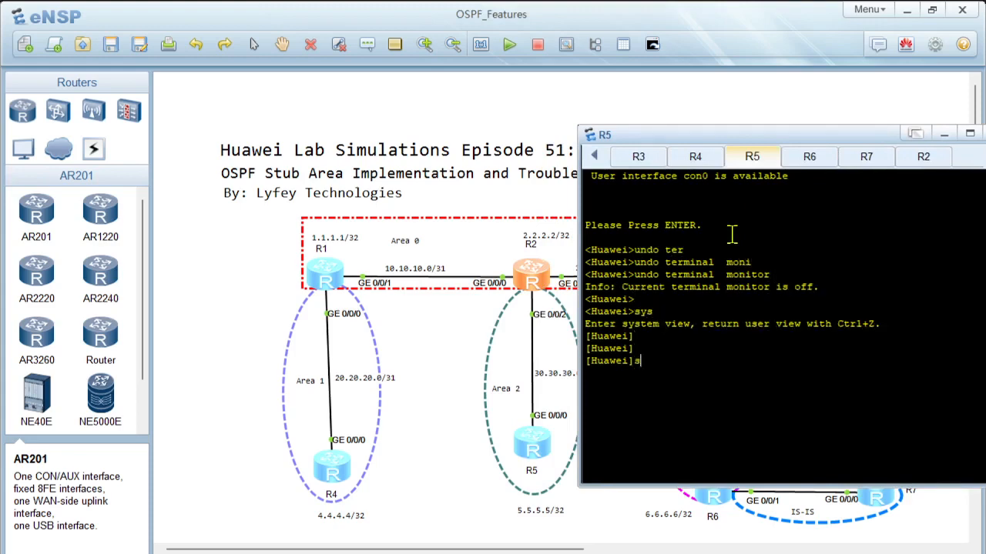
text(sy)
key(Tab)
text(R5)
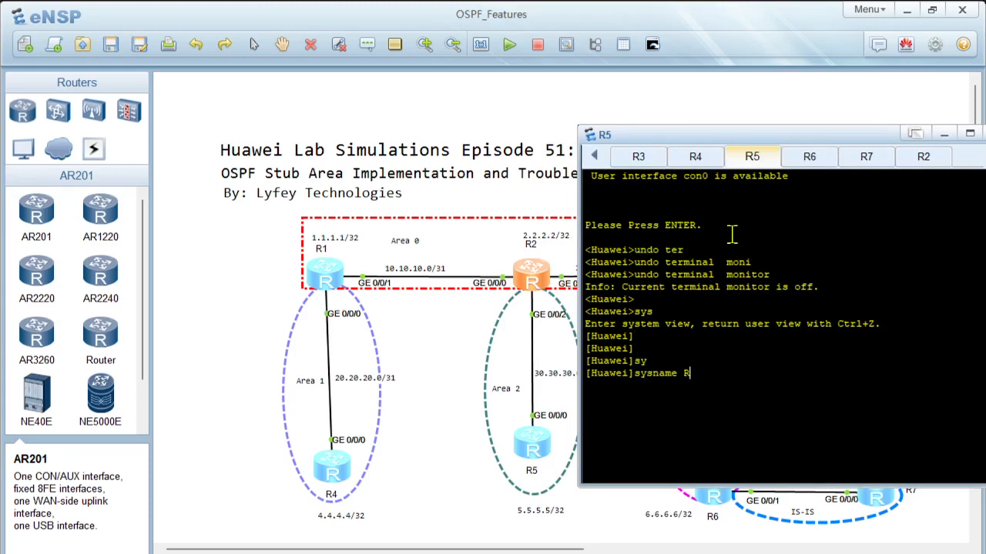
key(Return)
key(Return)
key(Return)
Step: Create the LoopBack0 interface on R5 and enter its view
text(interf)
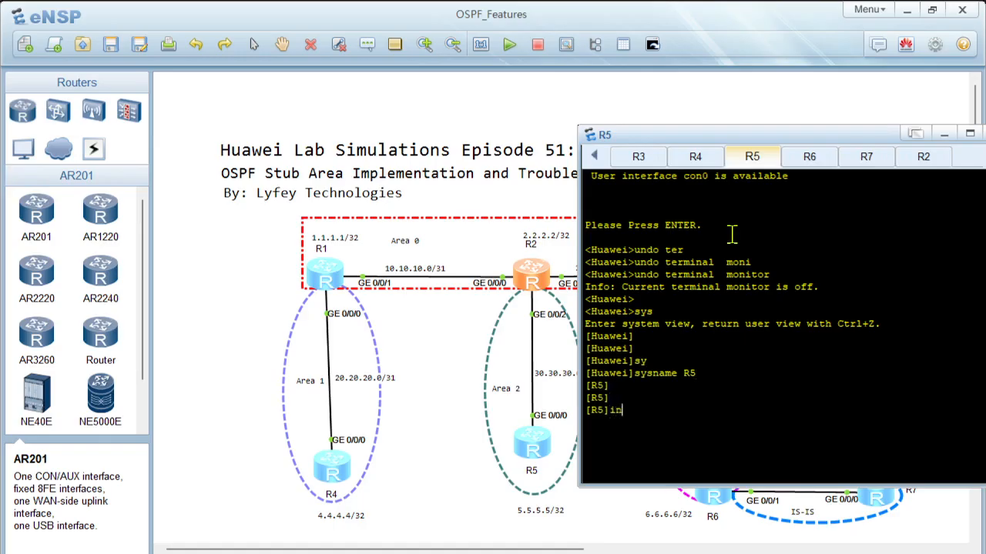
key(Tab)
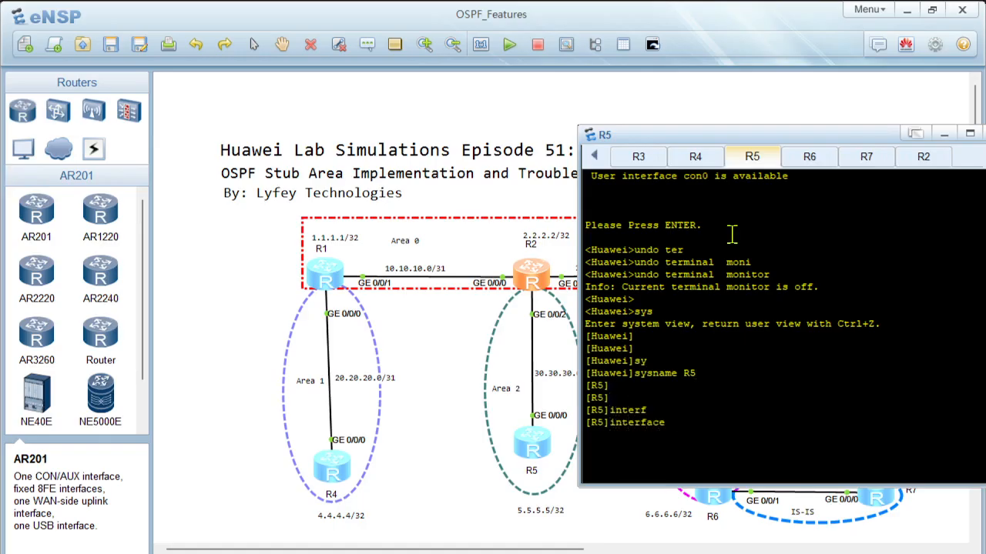
text(lo)
key(Tab)
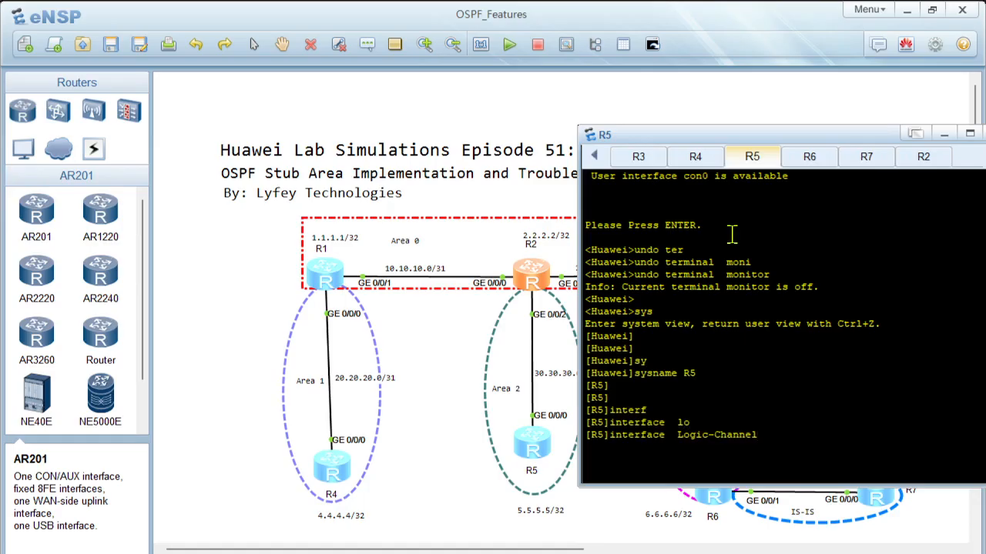
key(Tab)
text(0)
key(Return)
Step: Assign 5.5.5.5 with mask length 32 to R5's LoopBack0 and leave the interface view
text(ip ad)
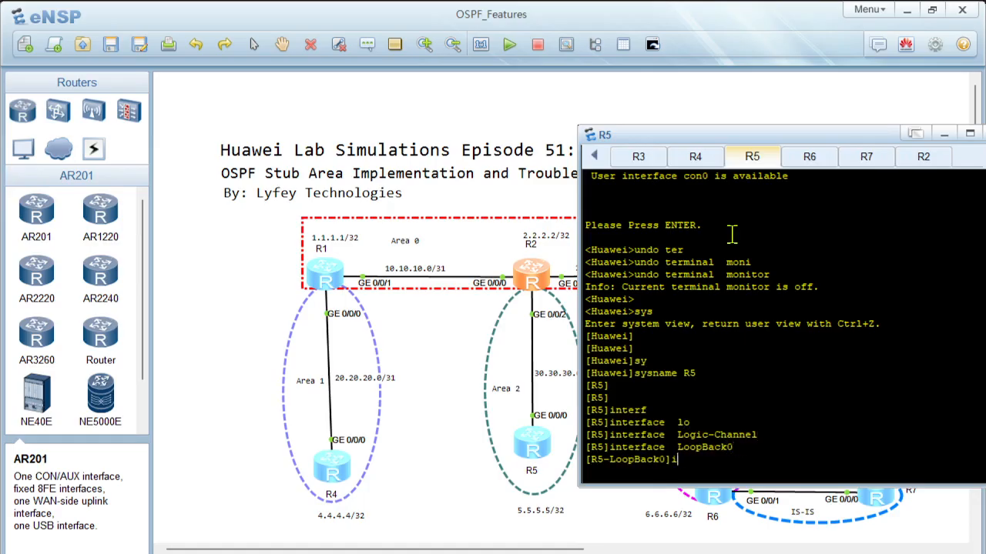
key(Tab)
text(5.5.5.5 32)
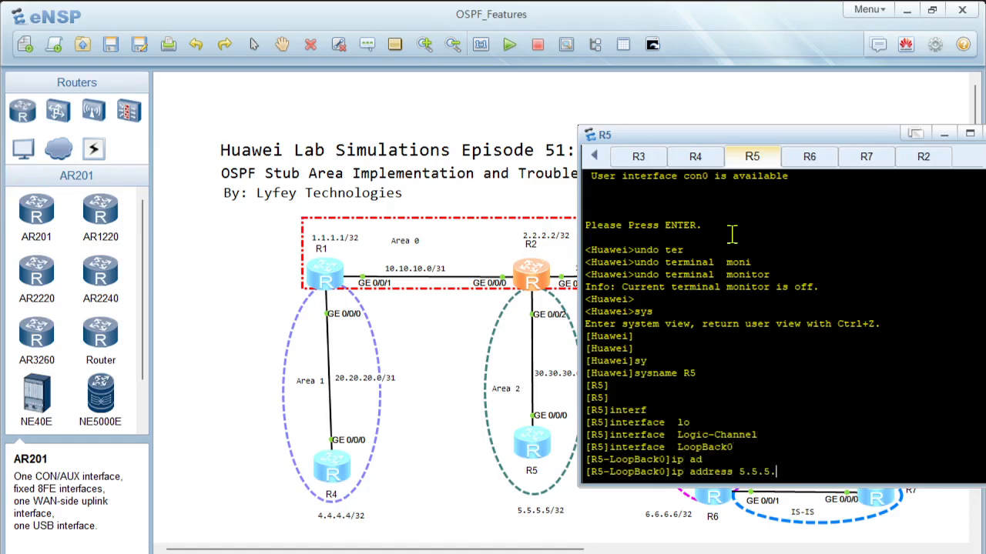
key(Return)
key(Return)
text(quit)
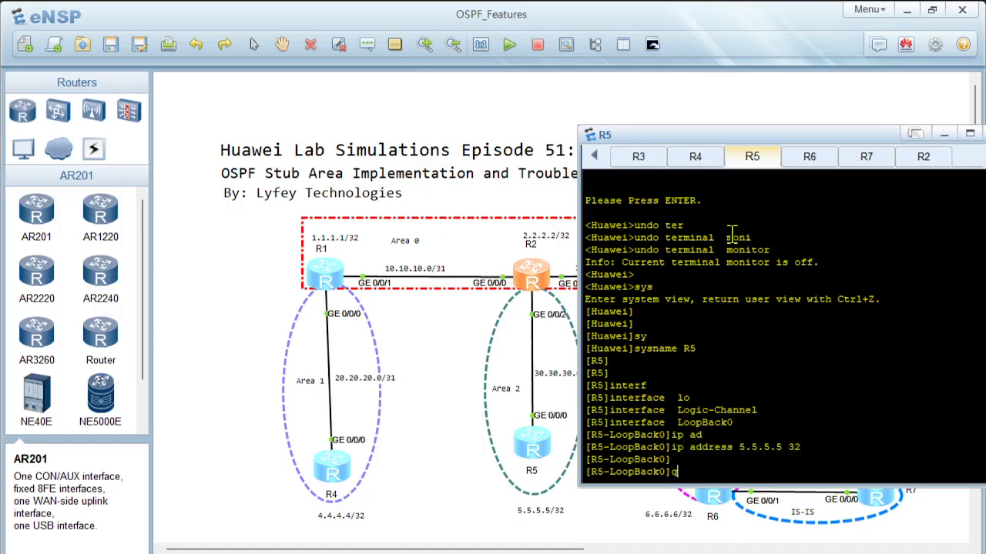
key(Return)
key(Return)
Step: Assign 30.30.30.1 with mask length 31 to R5's GigabitEthernet 0/0/0 and leave the interface view
text(interf)
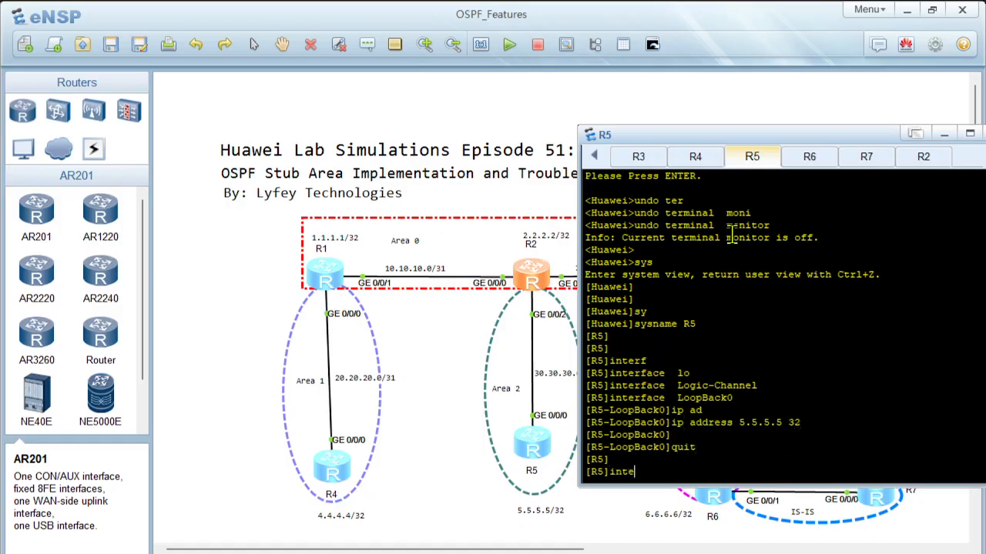
key(Tab)
text(gi)
key(Tab)
text(0/0/0)
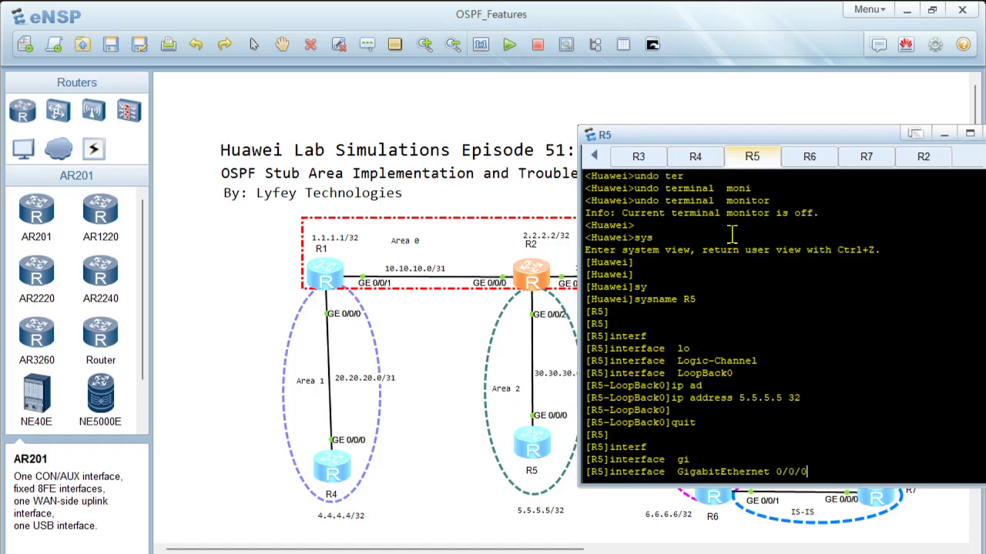
key(Return)
text(ip ad)
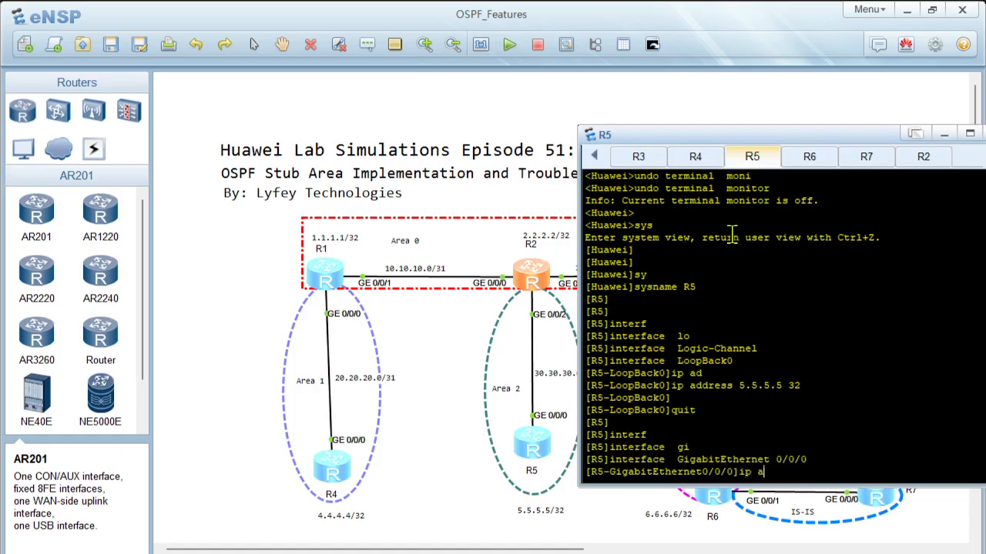
key(Tab)
text(2)
key(BackSpace)
text(30)
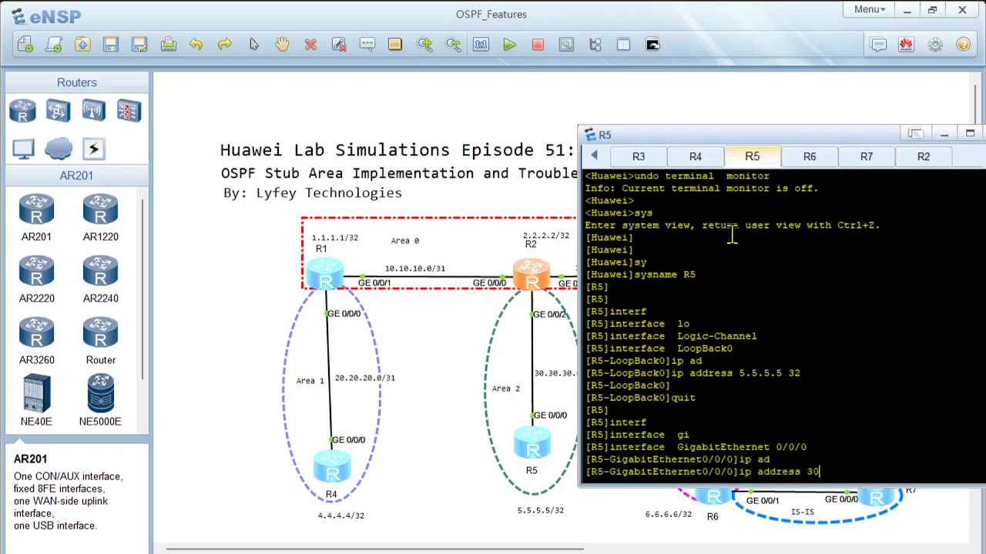
text(.30.30.1 31)
key(Return)
key(Return)
key(Return)
text(quit)
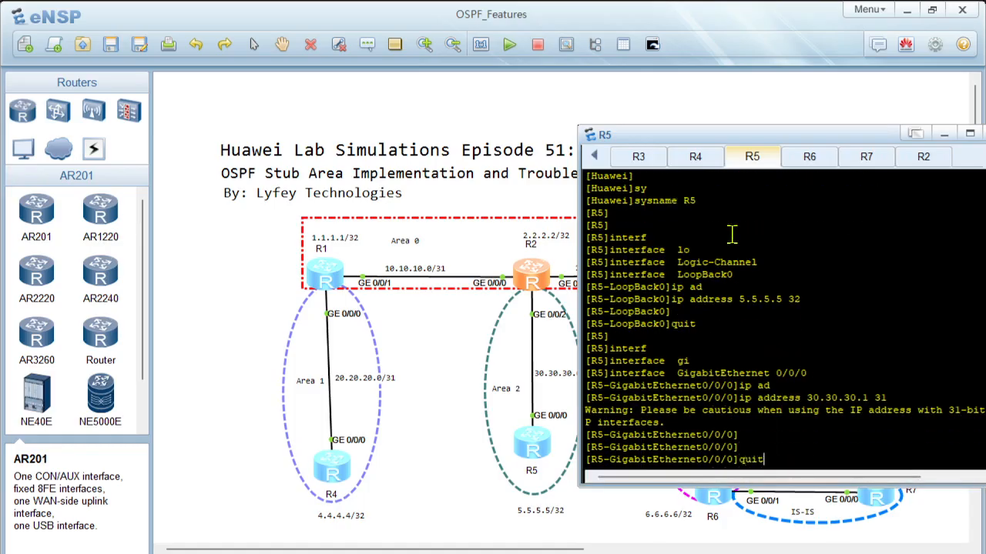
key(Return)
key(Return)
key(Return)
Step: Start OSPF process 10 on R5 with router ID 5.5.5.5
text(osp)
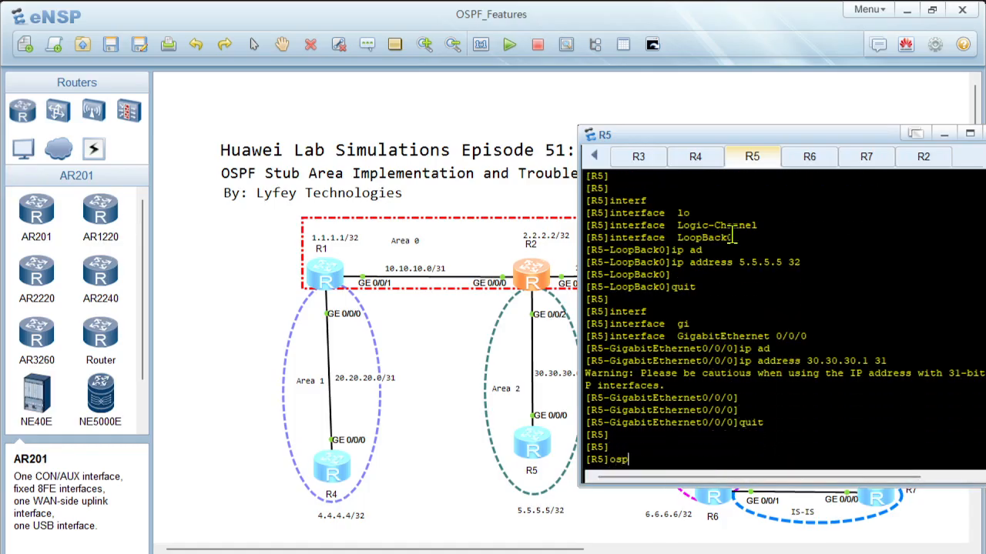
key(Tab)
text(10 rou)
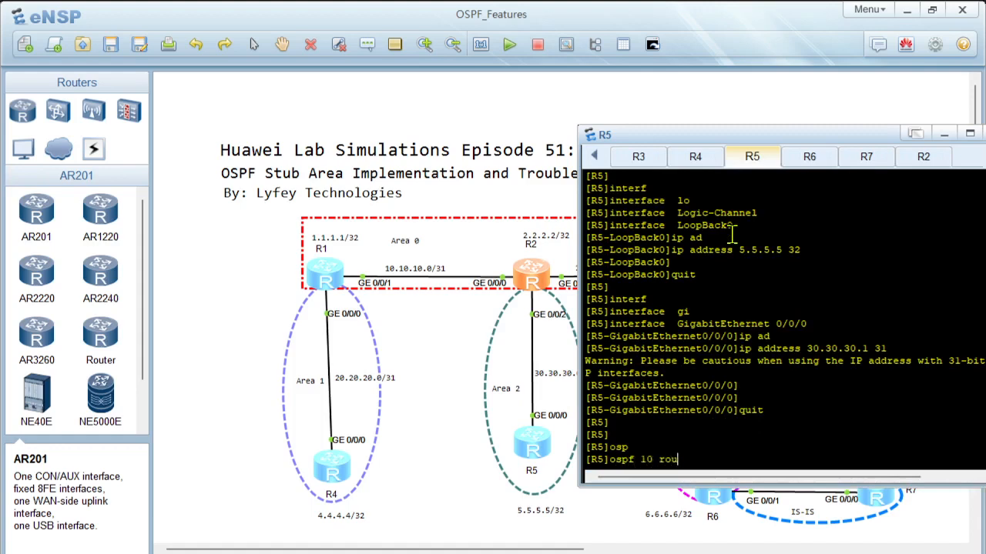
key(Tab)
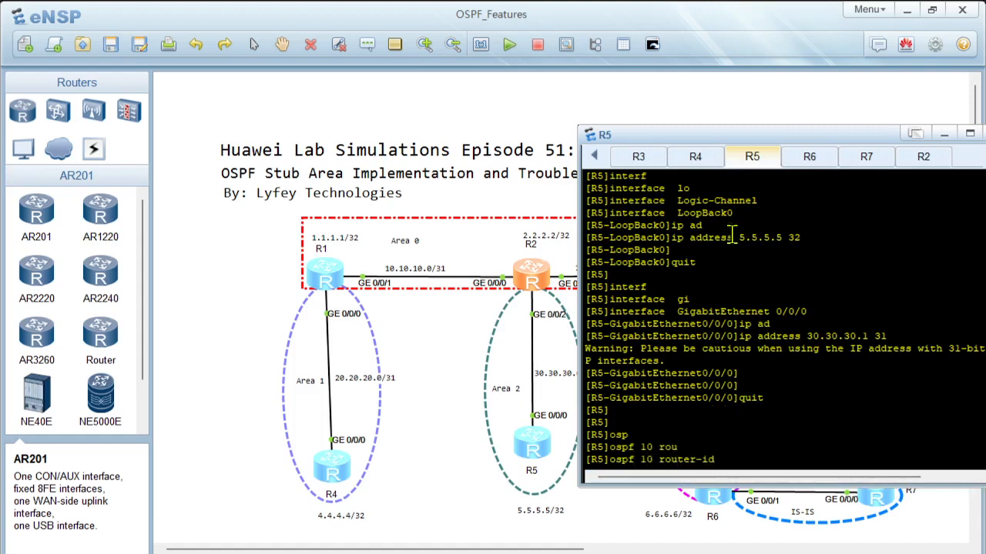
text(5.5.5.5)
key(Return)
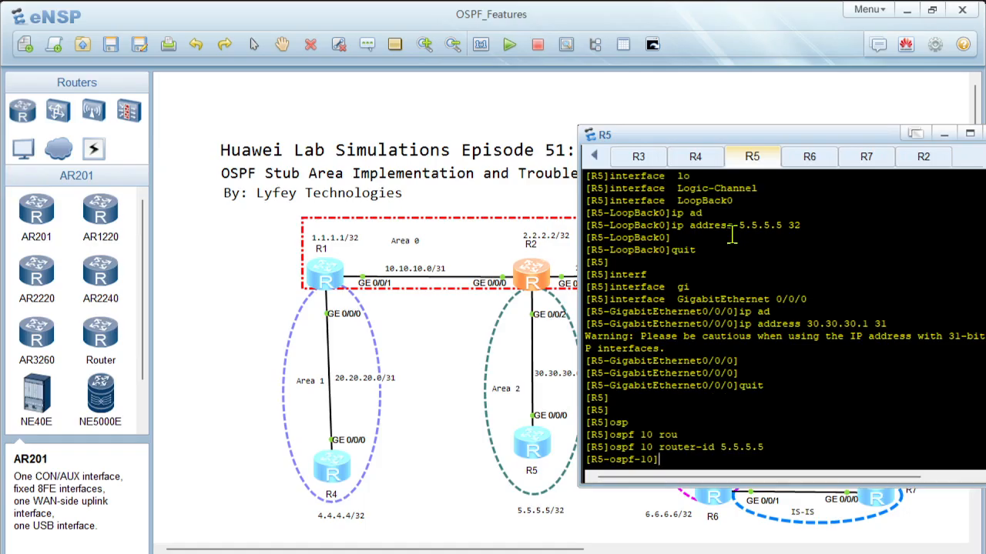
Step: Create area 2 in R5's OSPF process 10 and enter its view
text(ar)
key(Tab)
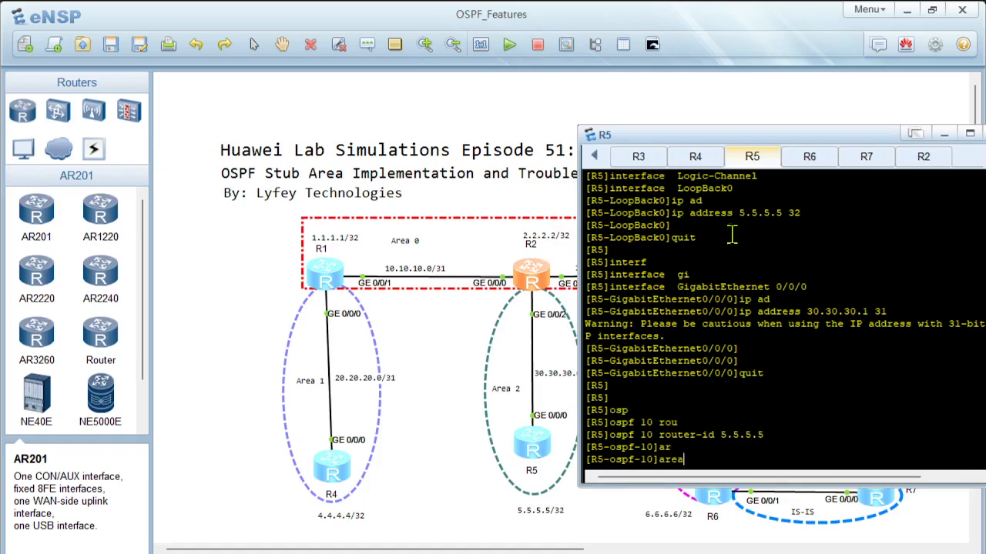
text(2)
key(Return)
Step: Advertise network 5.5.5.5 with wildcard mask 0.0.0.0 in OSPF area 2 on R5
text(net)
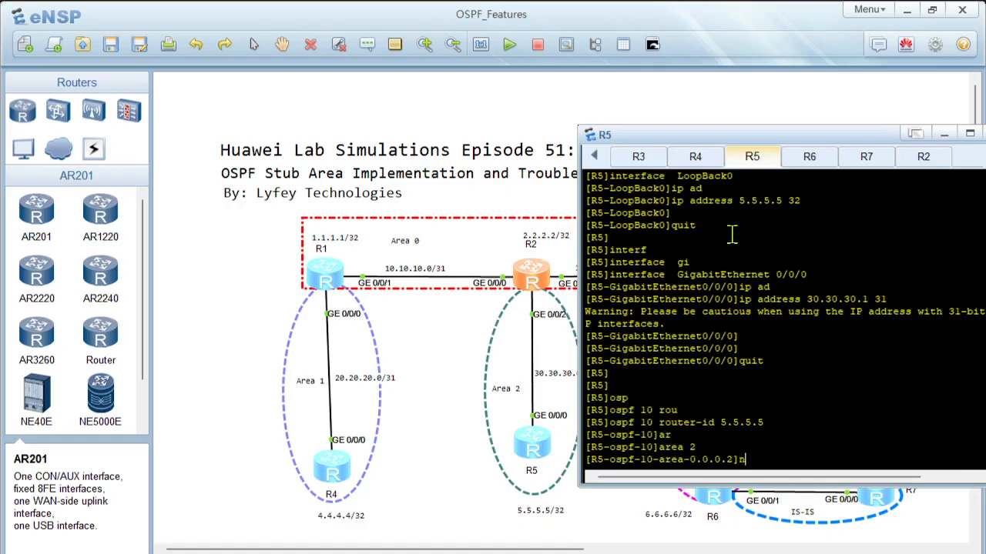
key(Tab)
text(5.5.5.)
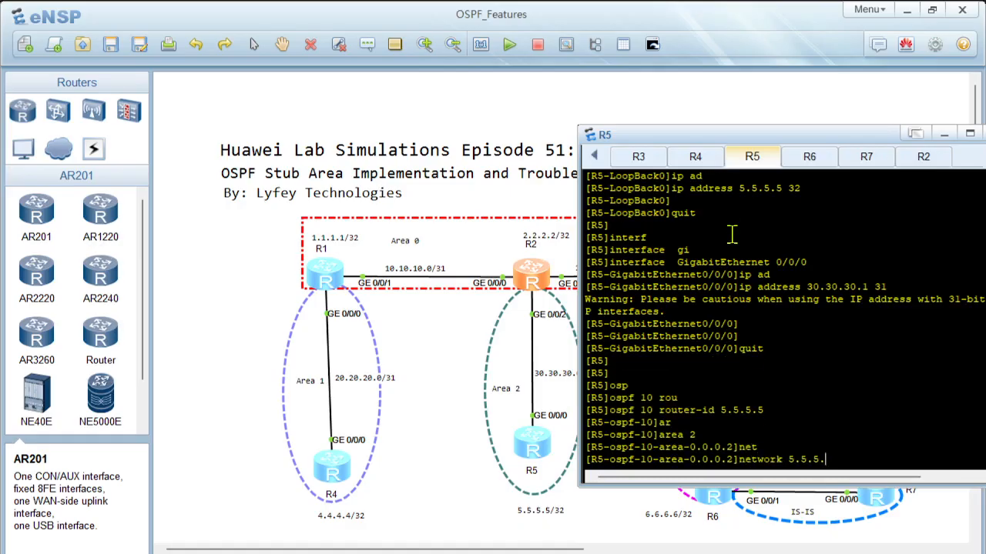
text(5 0.0.0.0)
key(Return)
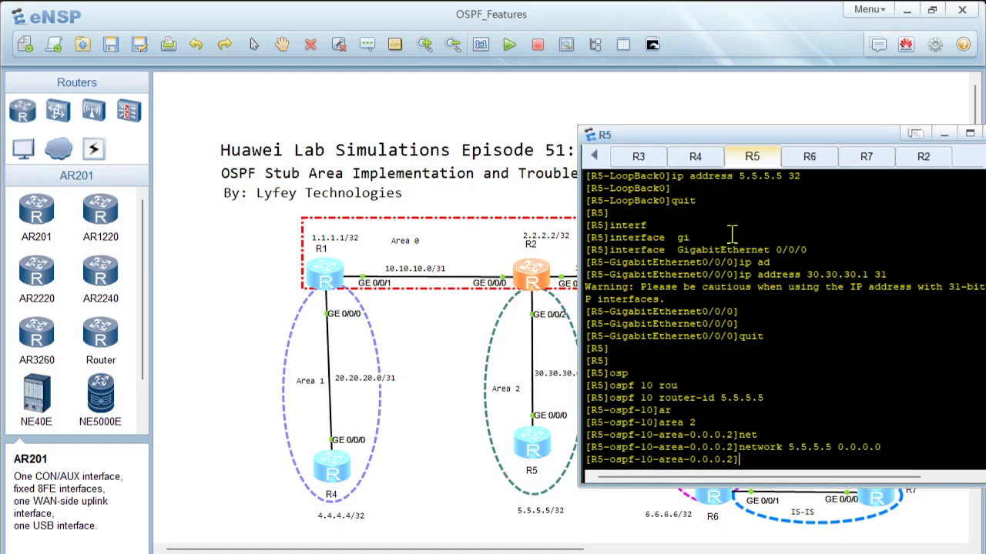
Step: Advertise network 30.30.30.0 with wildcard mask 0.0.0.1 in OSPF area 2 on R5 and leave the area view
text(net)
key(Tab)
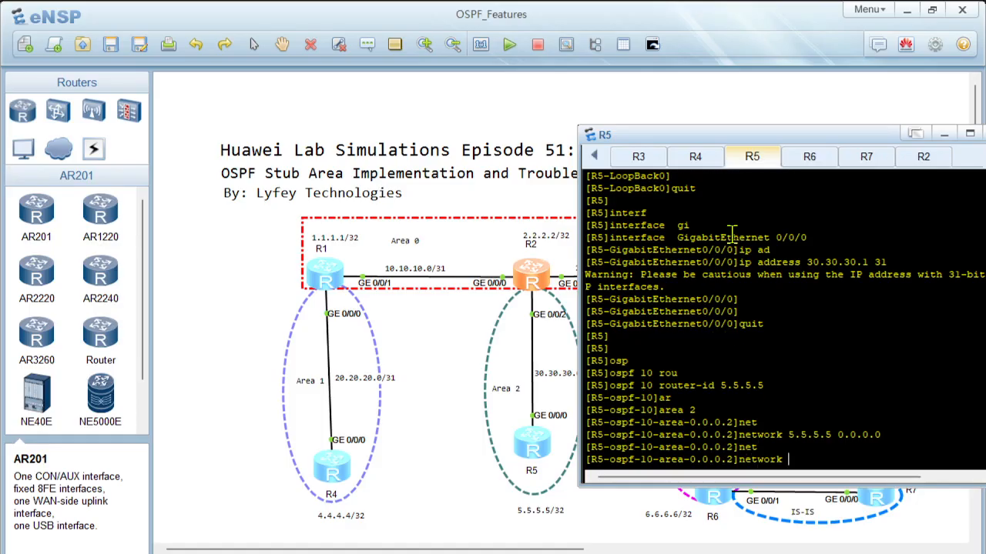
text(30.30.30.0 0.0.0.1)
key(Return)
text(quit)
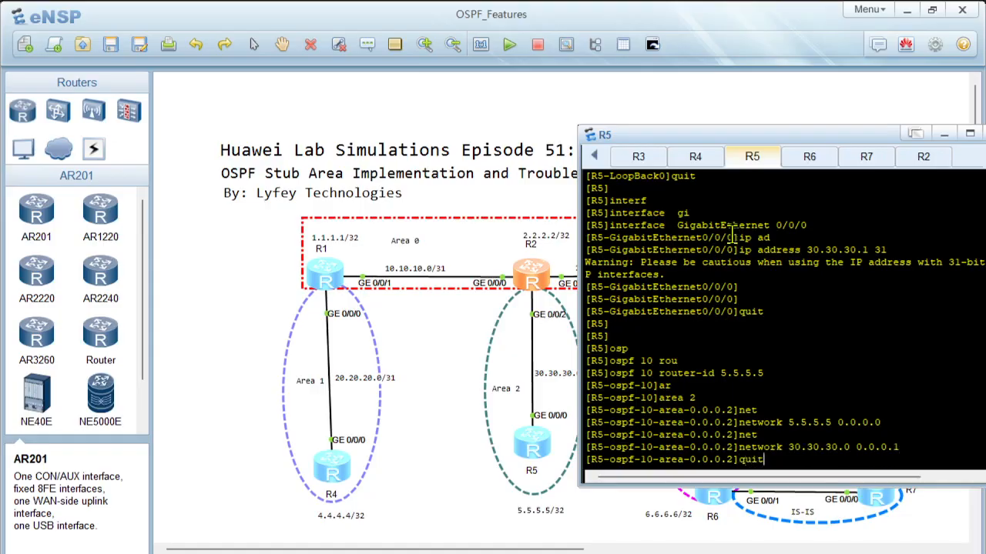
key(Return)
key(Return)
key(Return)
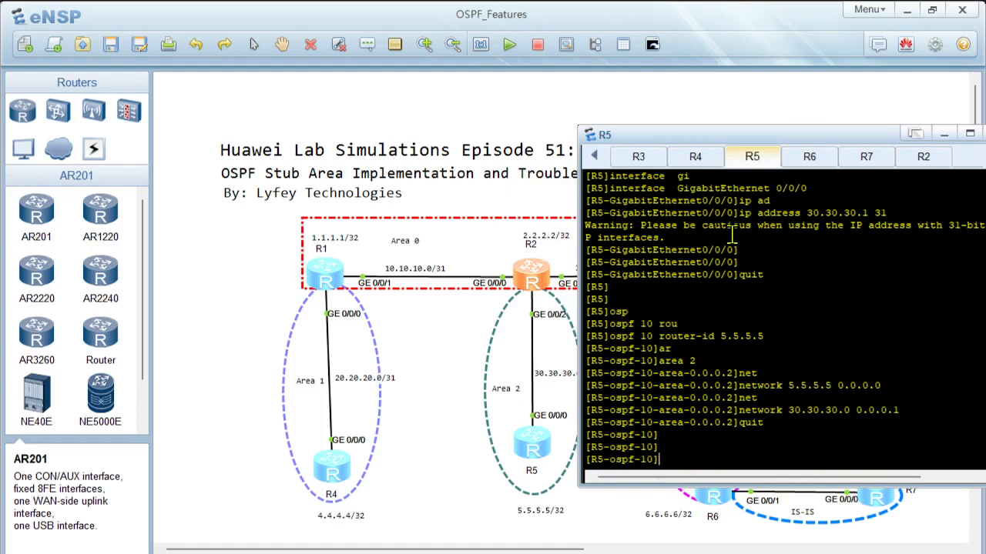
Step: Switch to R6's console and turn off terminal monitoring on that router
click(821, 156)
key(Return)
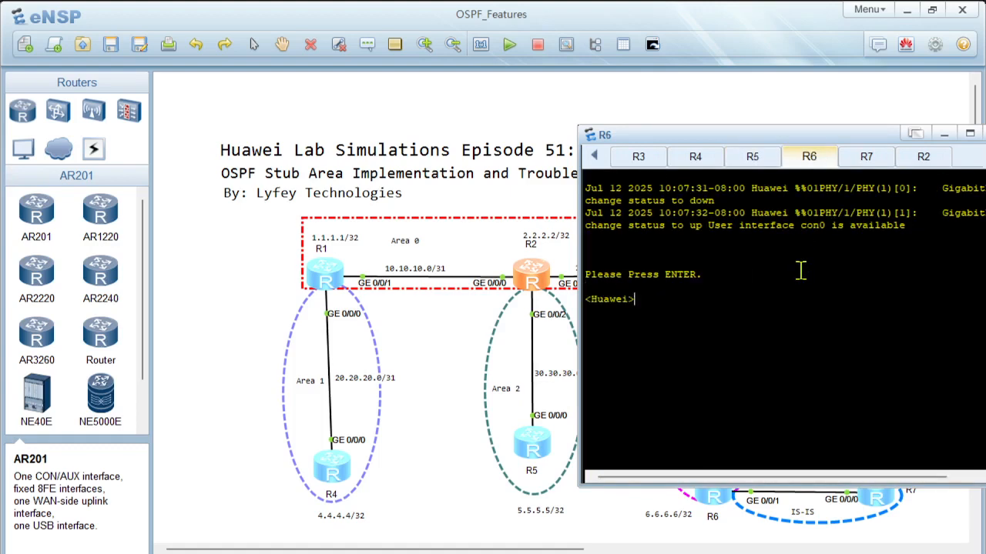
key(Return)
text(undo)
key(Tab)
text(ter)
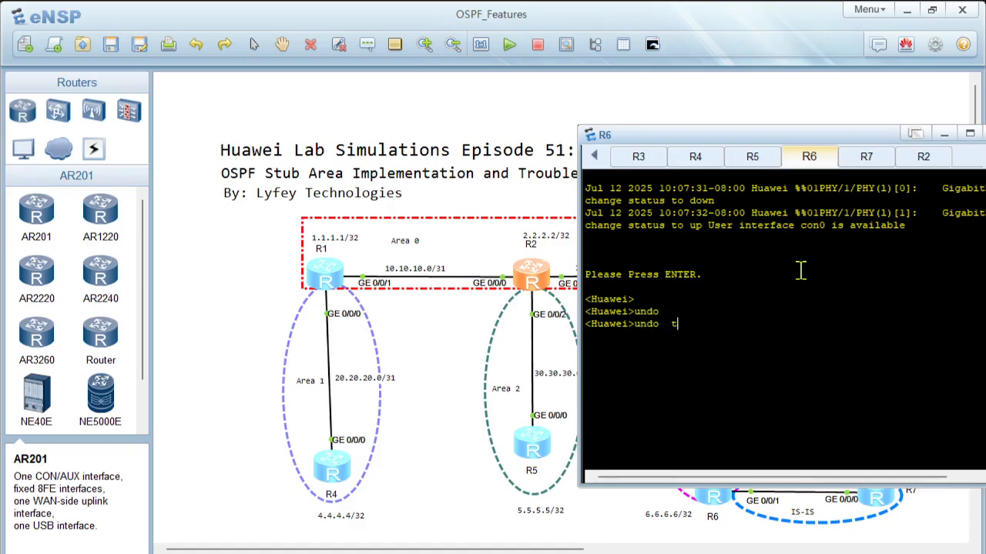
key(Tab)
text(mon)
text(i)
key(Tab)
key(Return)
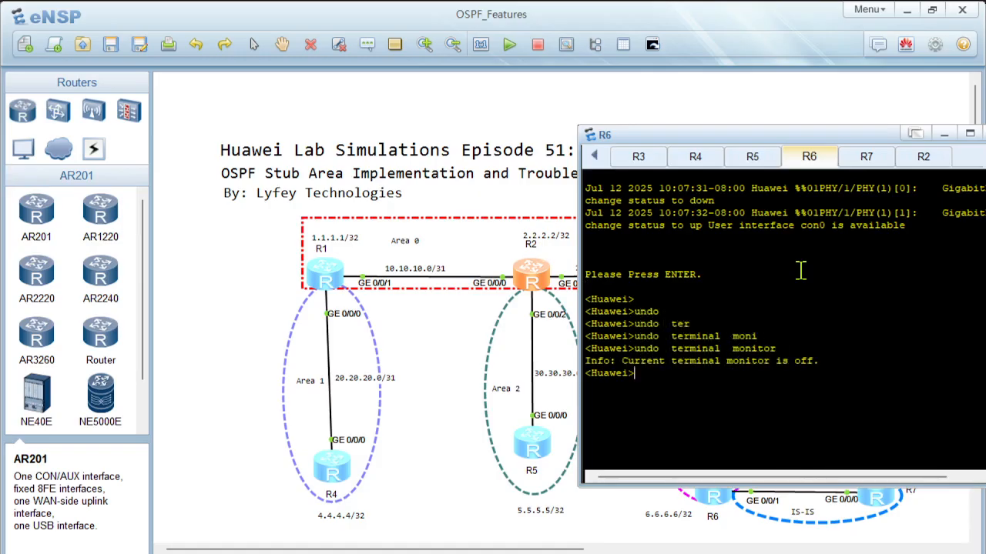
Step: Enter the system view on the sixth router and set its system name to R6
key(Return)
text(sys)
key(Return)
text(sy)
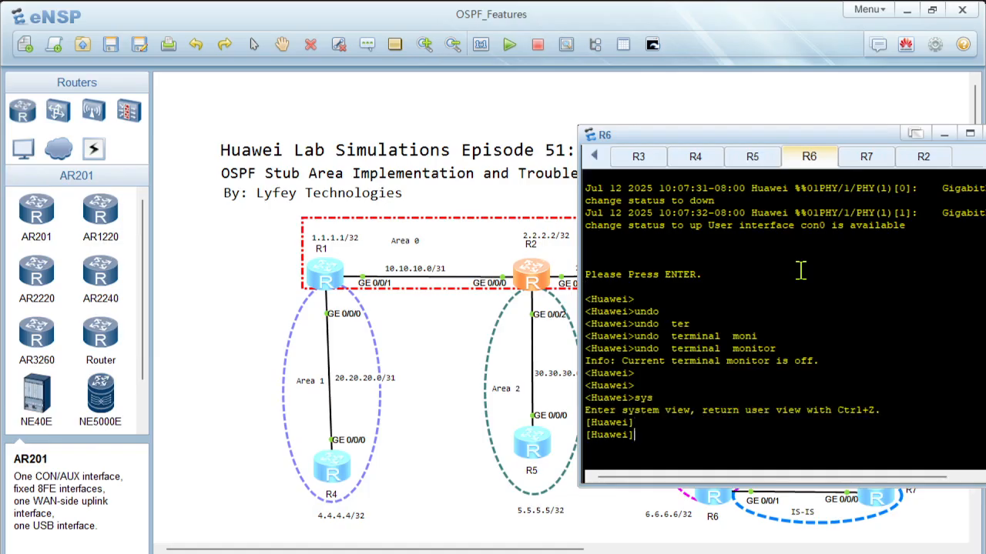
key(Tab)
text(R6')
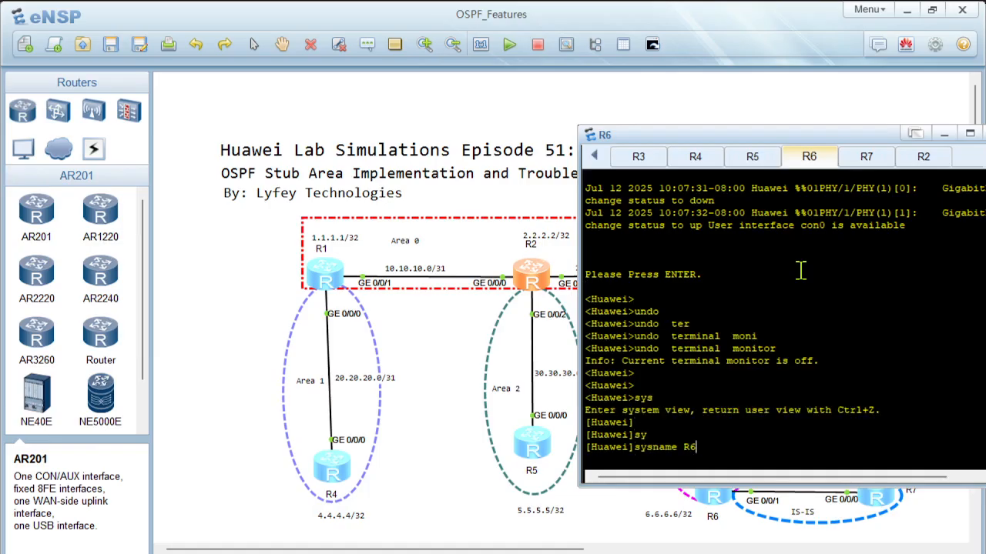
key(Return)
key(Up)
key(BackSpace)
key(Return)
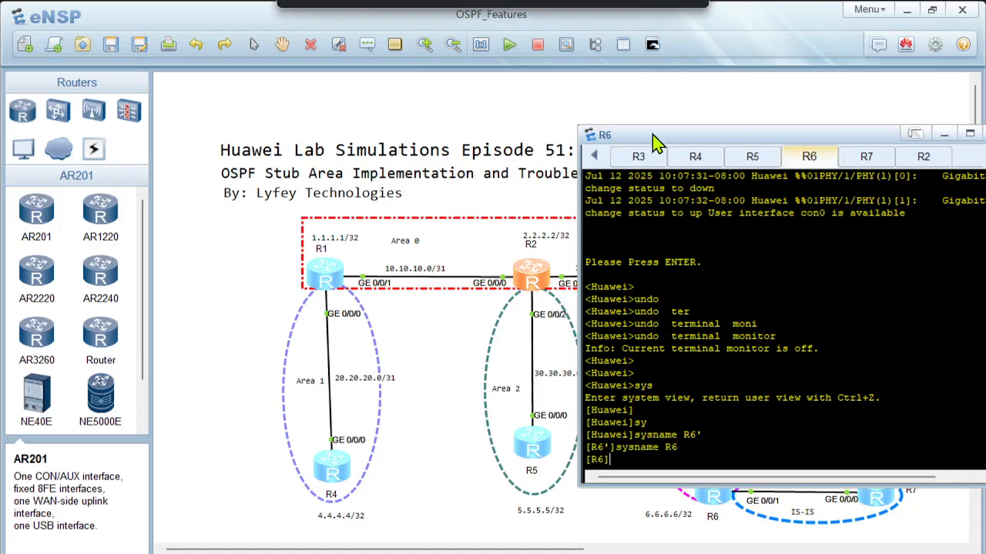
Step: Move the console window clear of R6 in the topology and create interface LoopBack0 on R6
drag(839, 140, 394, 152)
key(Return)
key(Return)
key(Return)
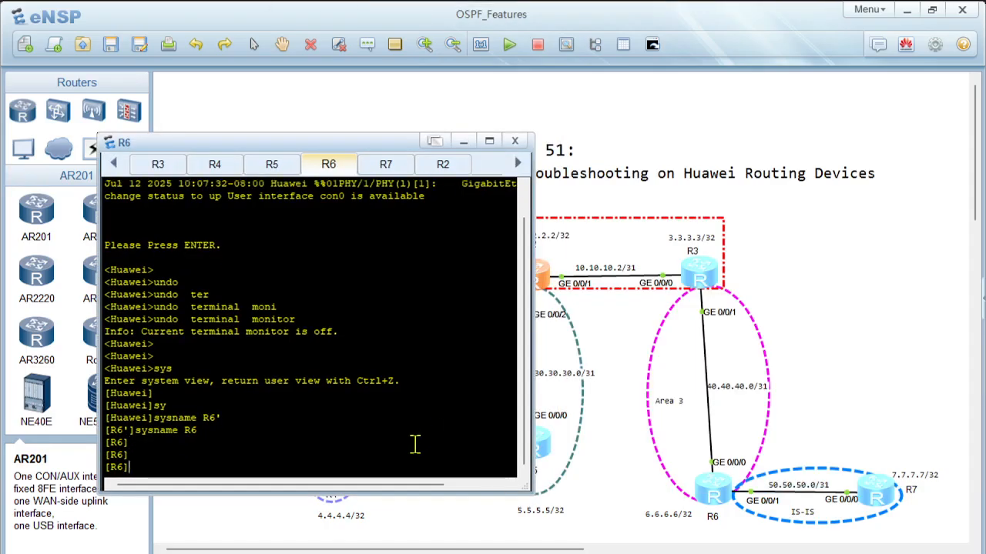
text(interf)
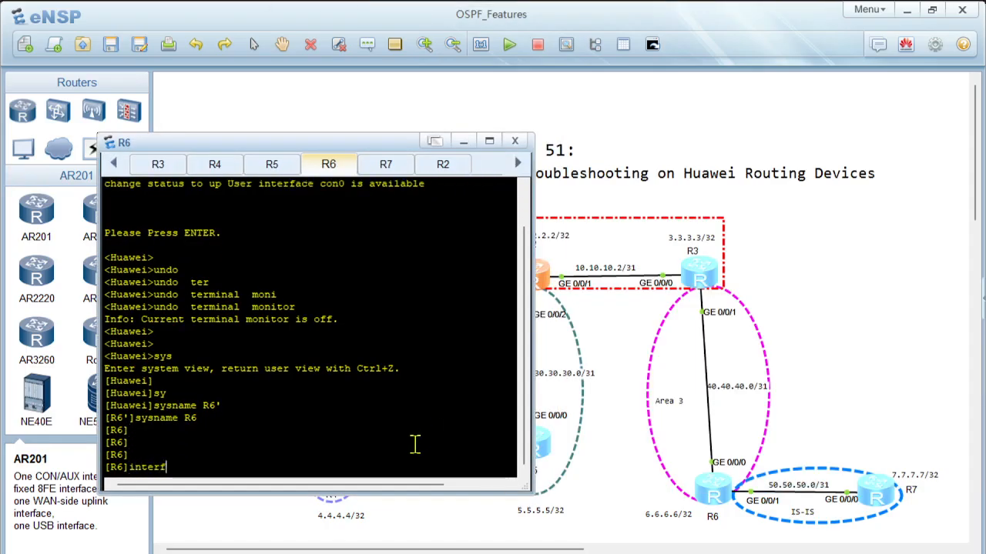
key(Tab)
text(lo)
key(Tab)
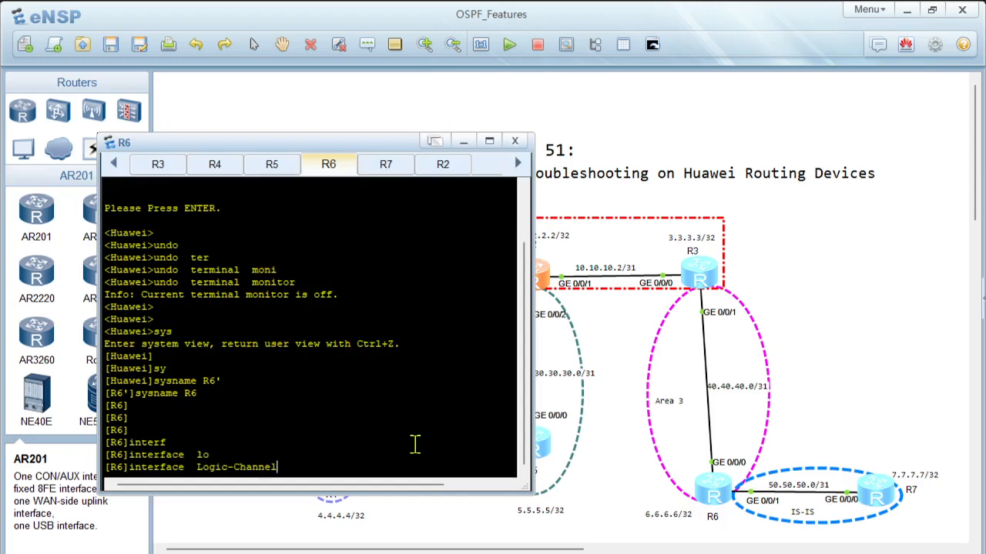
key(Tab)
text(0)
key(Return)
Step: Assign 6.6.6.6 with mask length 32 to R6's LoopBack0 and leave the interface view
text(ip ad)
key(Tab)
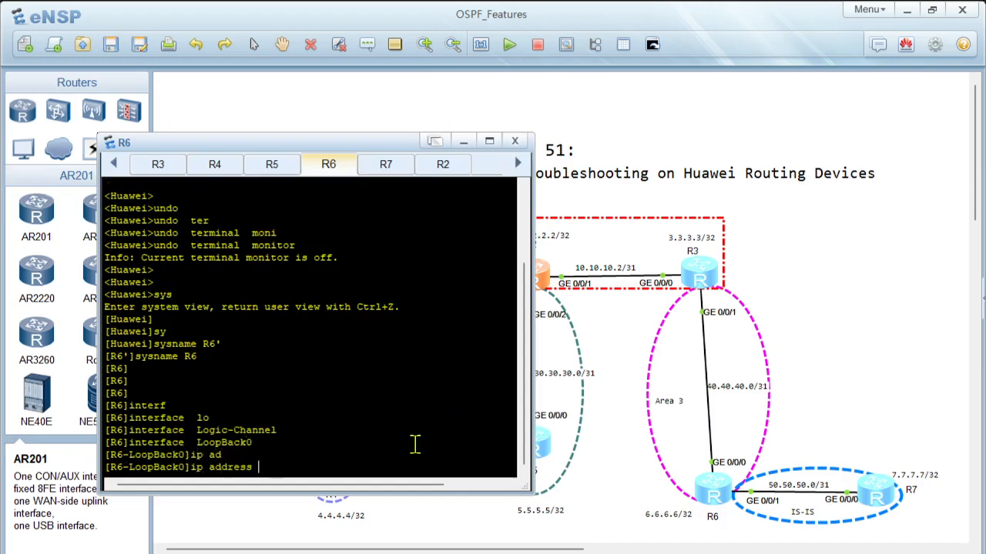
text(6.6.6.6 32)
key(Return)
key(Return)
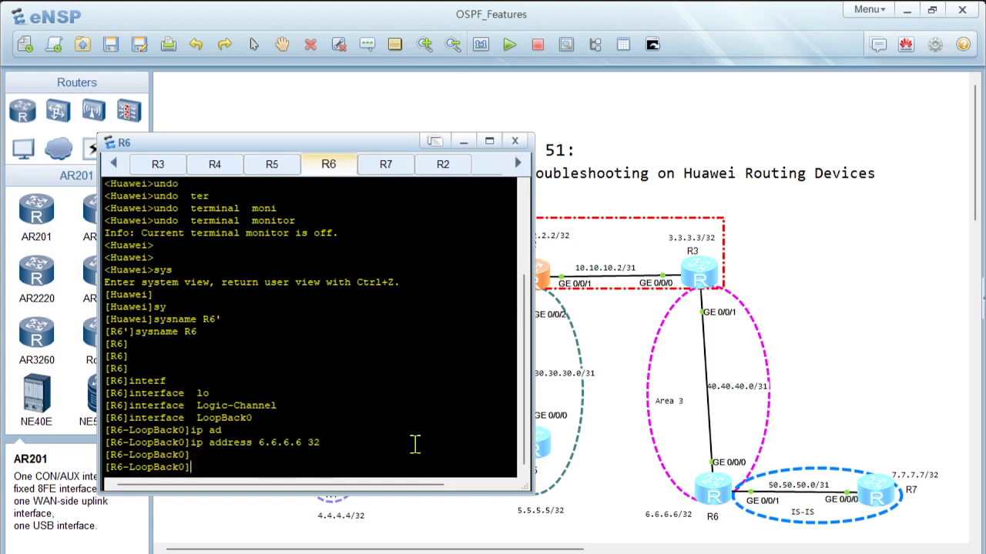
text(quit)
key(Return)
key(Return)
Step: Assign 40.40.40.1 with mask length 31 to R6's GigabitEthernet 0/0/0 and leave the interface view
text(interf)
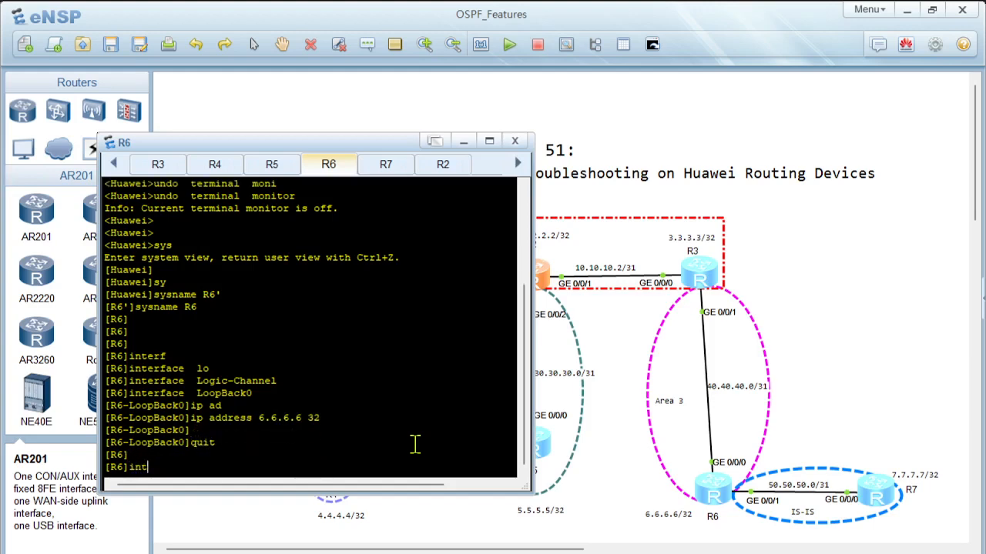
key(Tab)
text(gi)
key(Tab)
text(0/0/0)
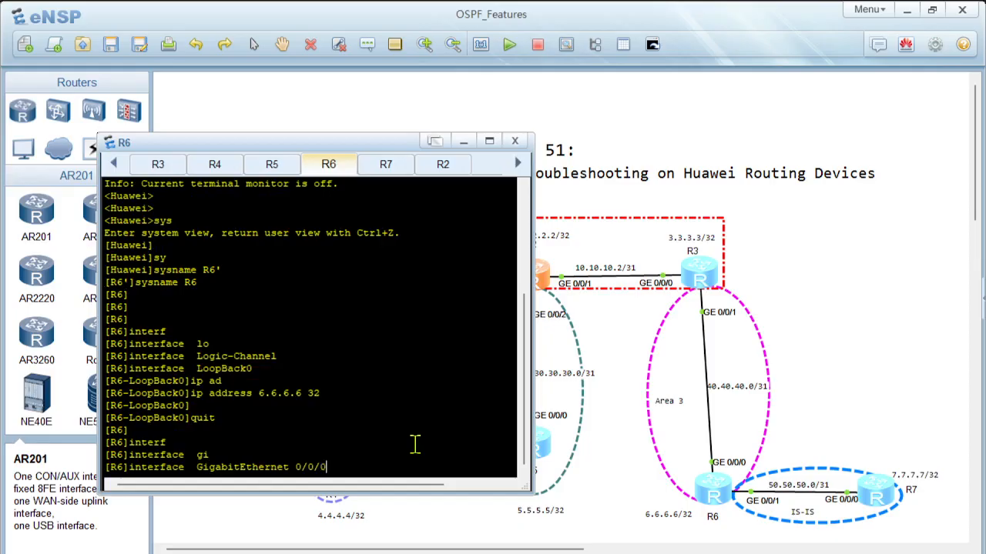
key(Return)
text(ip ad)
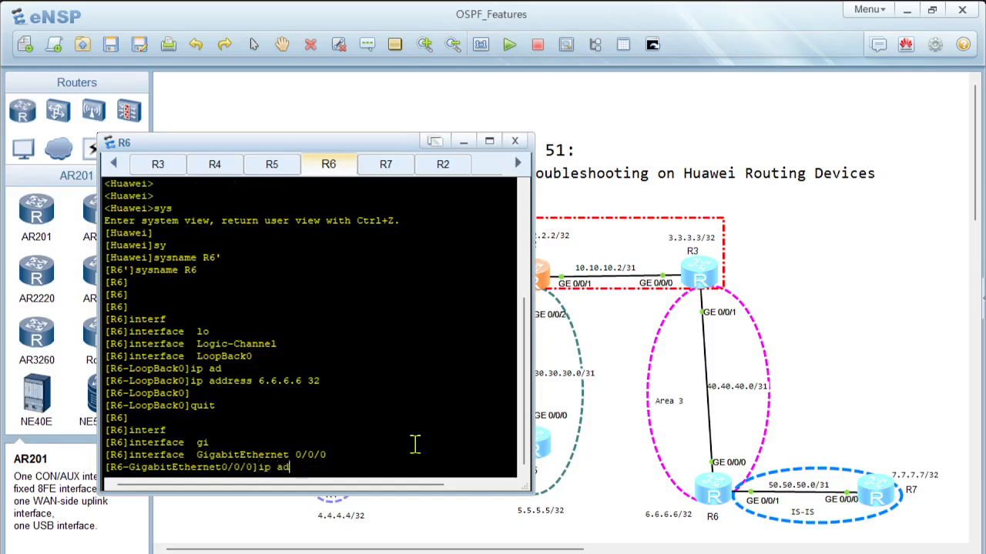
key(Tab)
text(40.40.4)
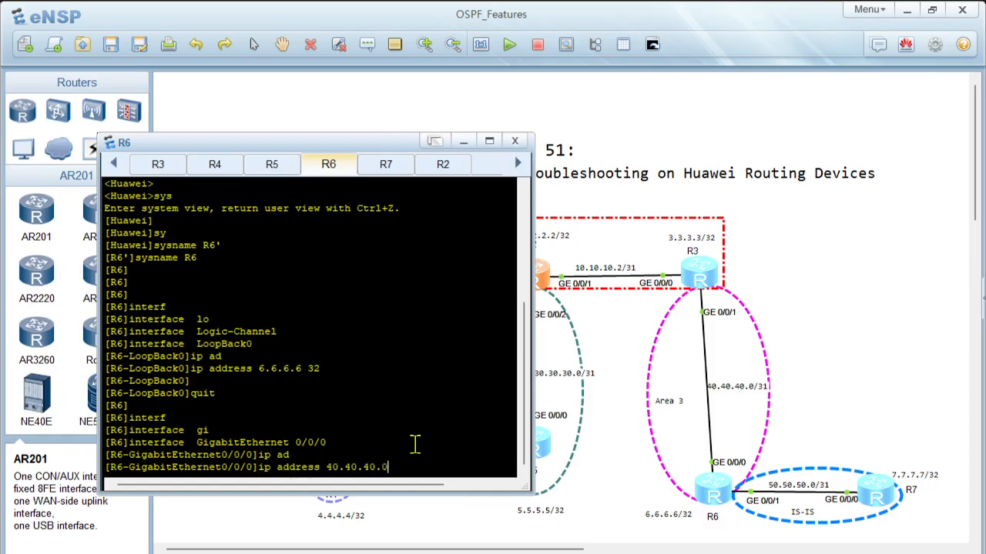
text(1 31)
key(Return)
key(Return)
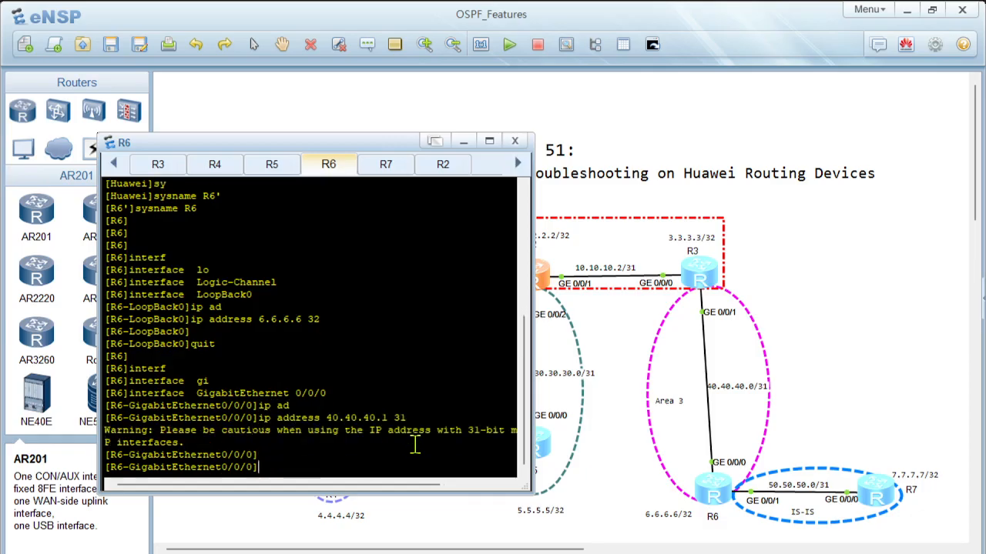
text(quit)
key(Return)
key(Return)
Step: Assign 50.50.50.0 with mask length 31 to R6's GigabitEthernet 0/0/1 and leave the interface view
text(interf)
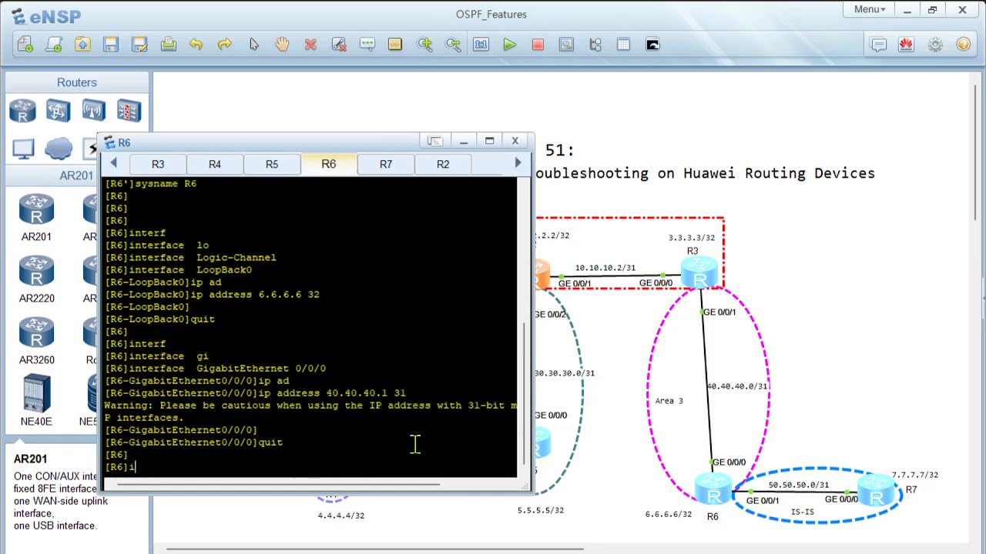
key(Tab)
text(gi)
key(Tab)
text(0/0/1)
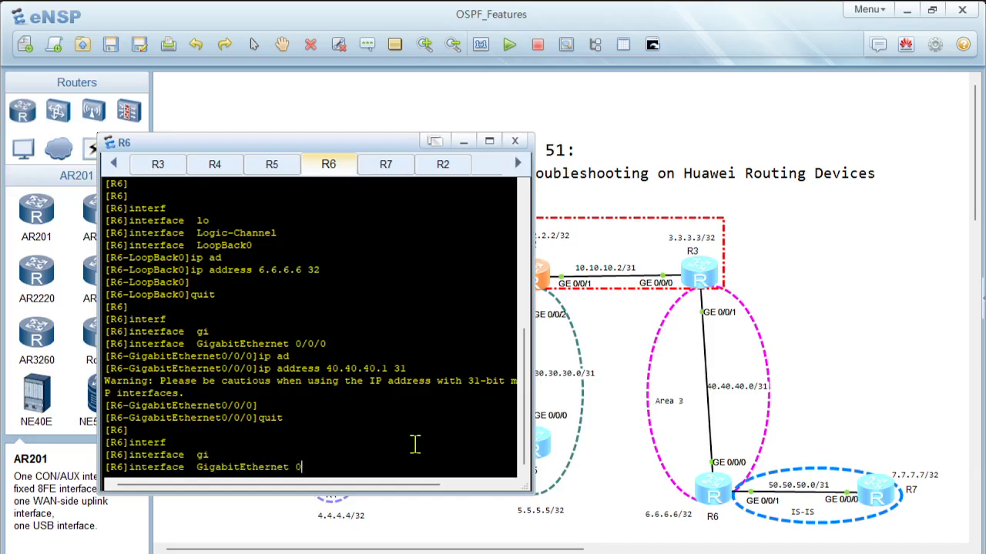
key(Return)
text(ip ad)
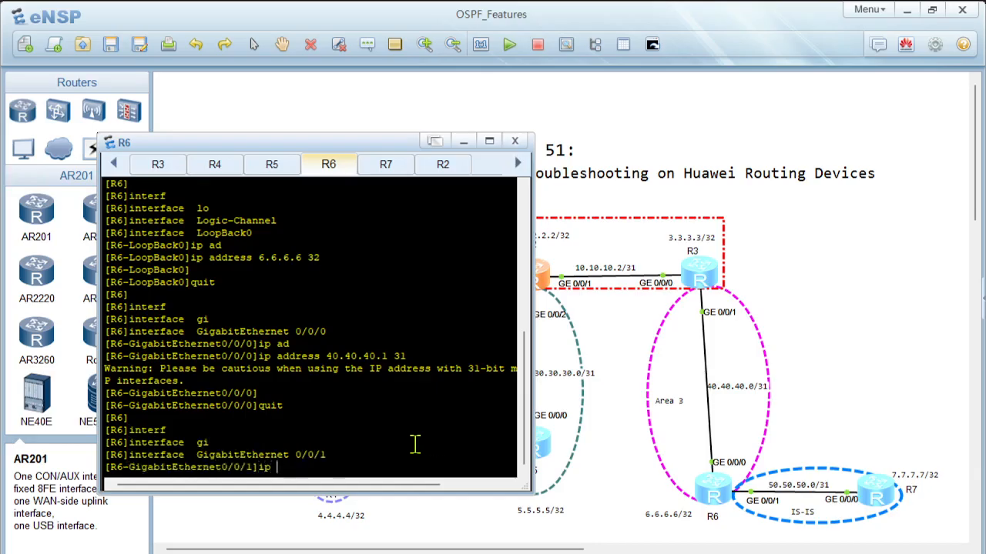
key(Tab)
text(50.50.50.)
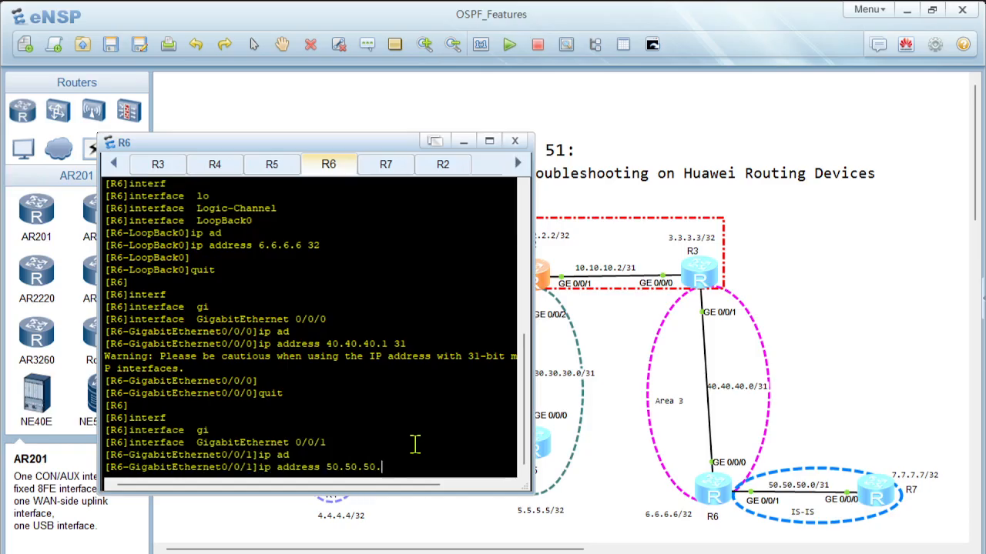
text(0 31)
key(Return)
key(Return)
text(quit)
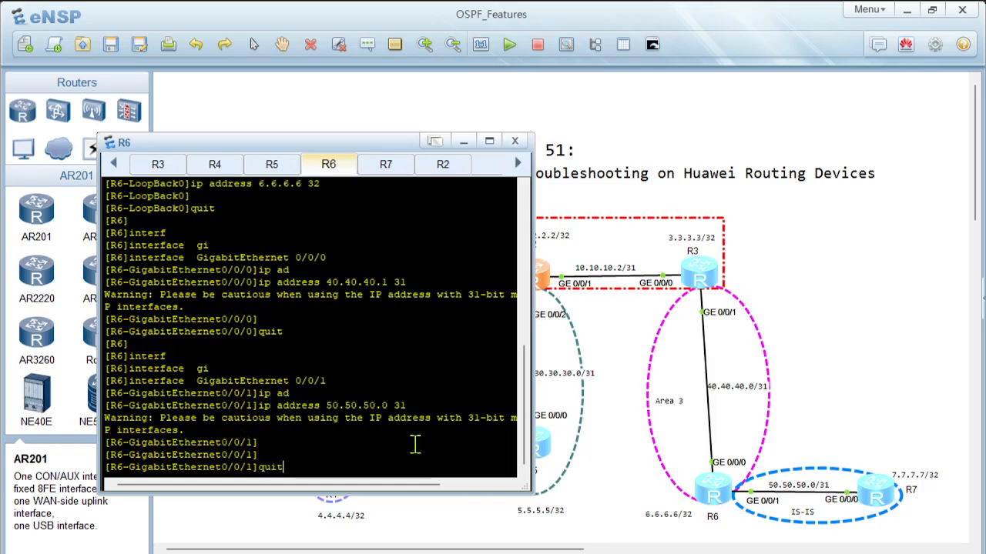
key(Return)
key(Return)
key(Return)
Step: Start OSPF process 10 on R6 with router ID 6.6.6.6
text(osp)
key(Tab)
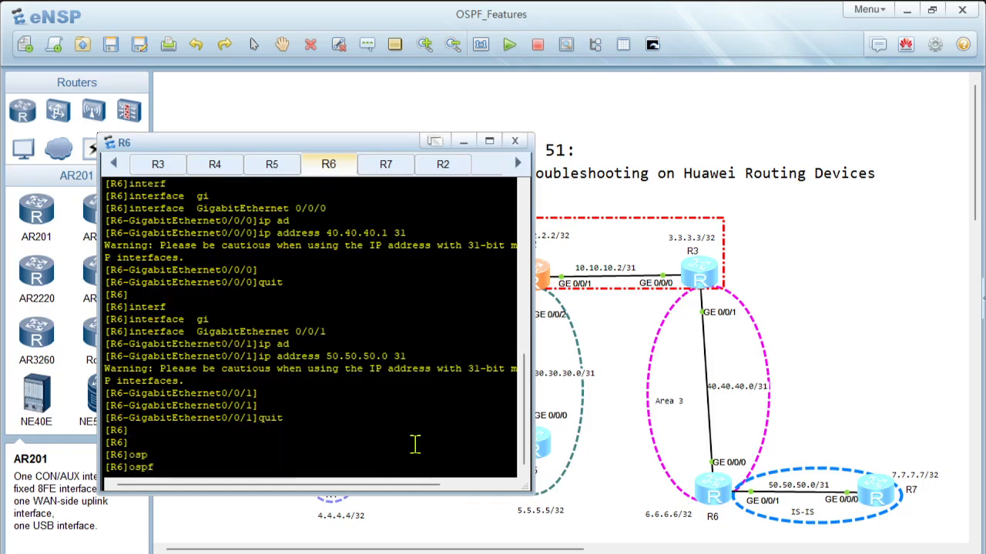
text(10 roiu)
key(BackSpace)
key(BackSpace)
text(u)
key(Tab)
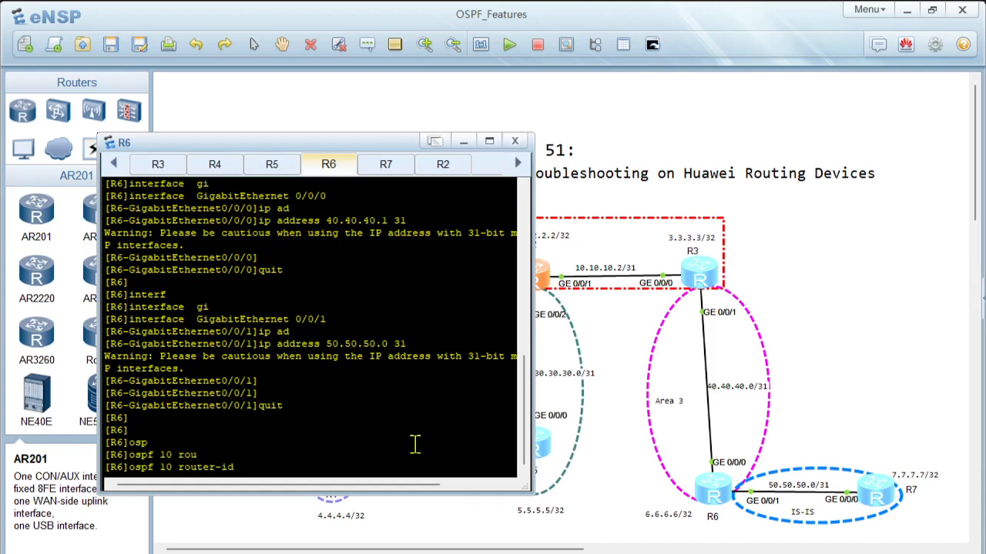
text(6.6.6.6)
key(Return)
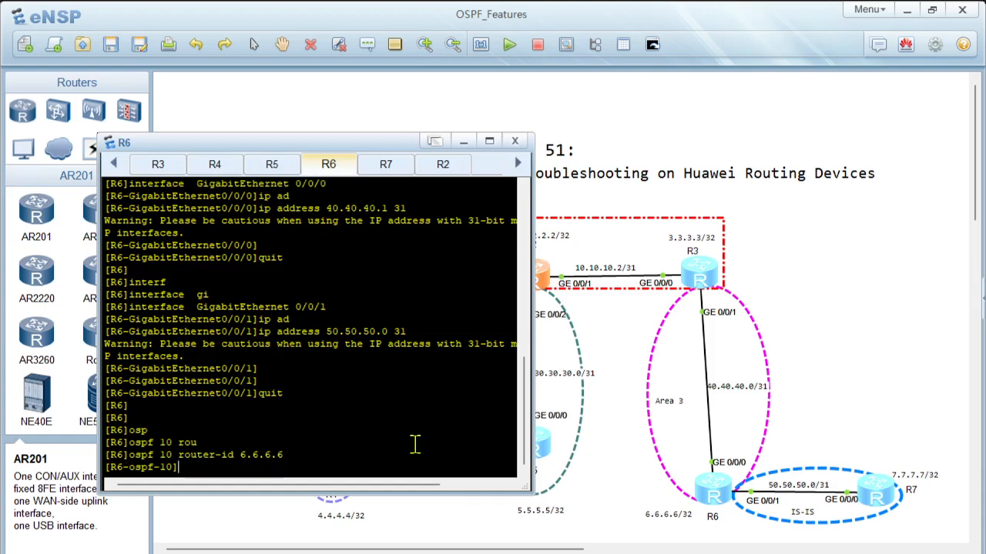
Step: Create area 3 in R6's OSPF process 10 and advertise network 6.6.6.6 with wildcard mask 0.0.0.0 in it
text(ar)
key(Tab)
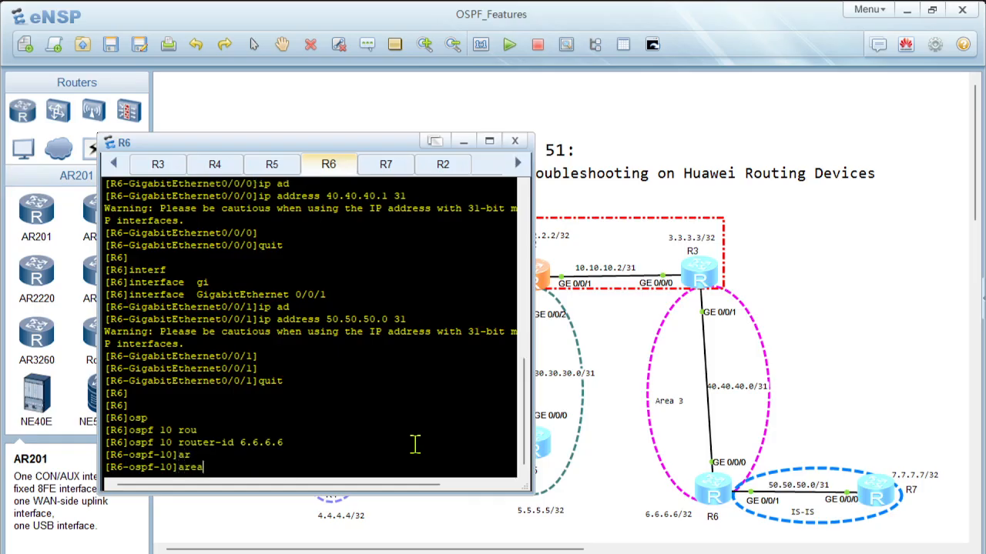
text(3)
key(Return)
text(ne)
key(Tab)
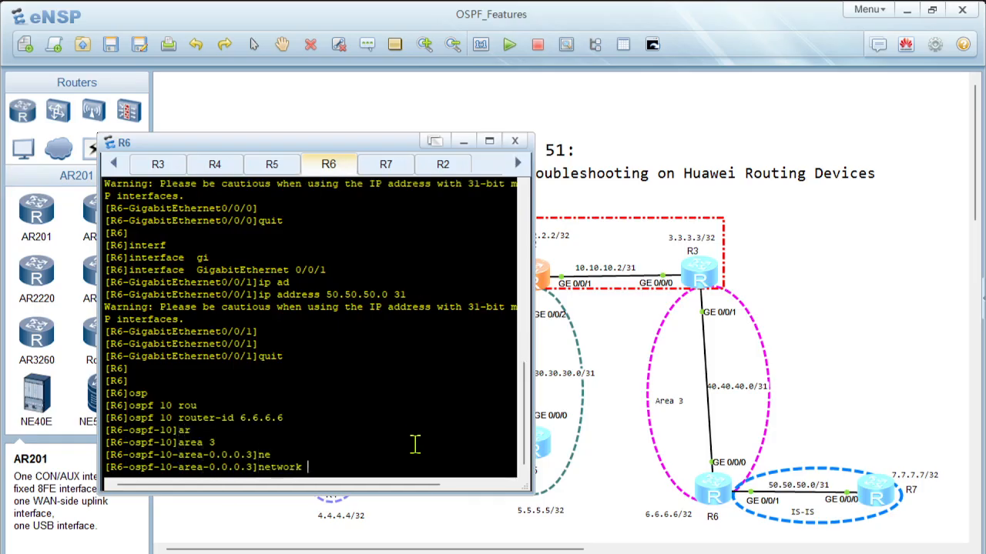
text(6.6.6.6 0.0.0.0)
key(Return)
Step: Advertise network 40.40.40.0 with wildcard mask 0.0.0.1 in OSPF area 3 on R6
text(net)
key(Tab)
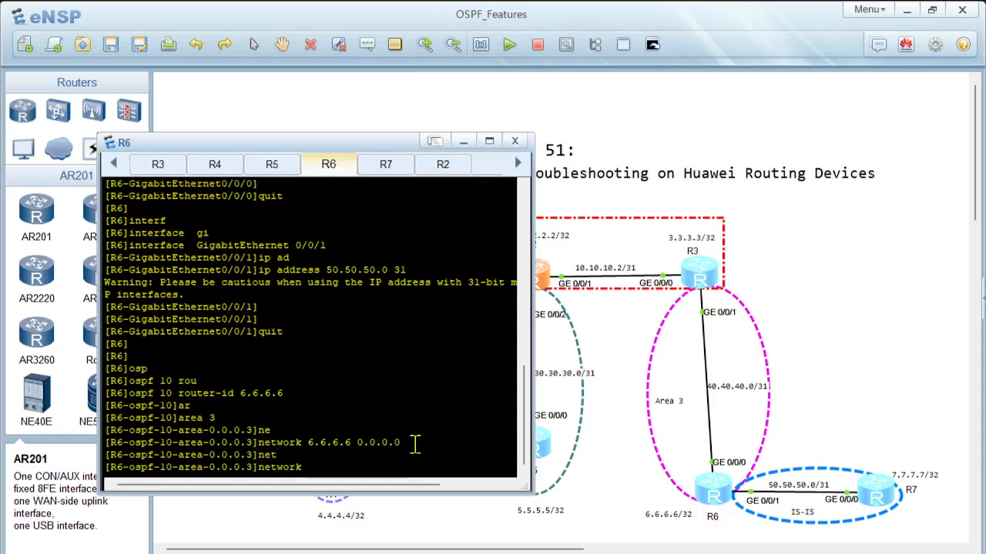
text(40.40.40.0)
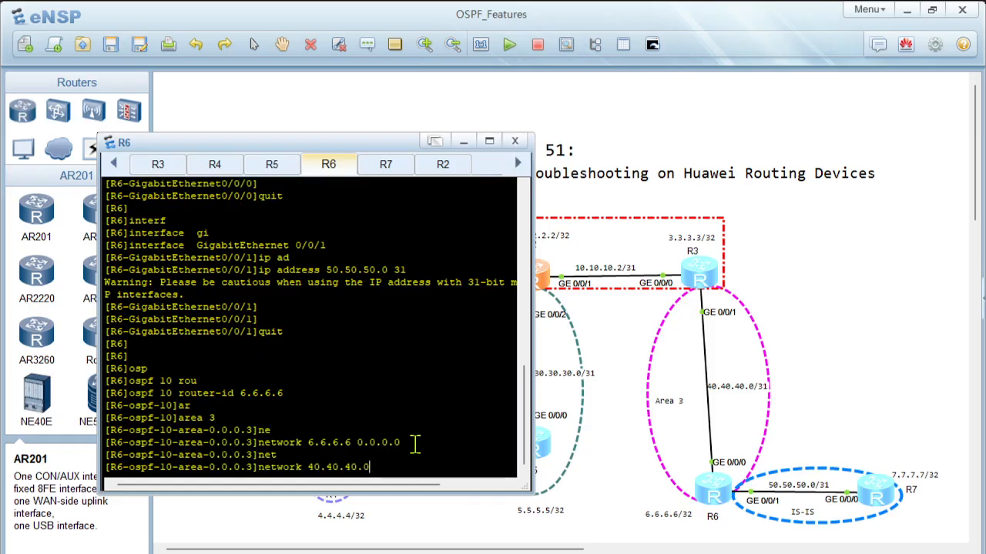
text( 0.0.0.1)
key(Return)
key(Return)
key(Return)
Step: Display the current configuration of OSPF area 3 on R6
text(dis t)
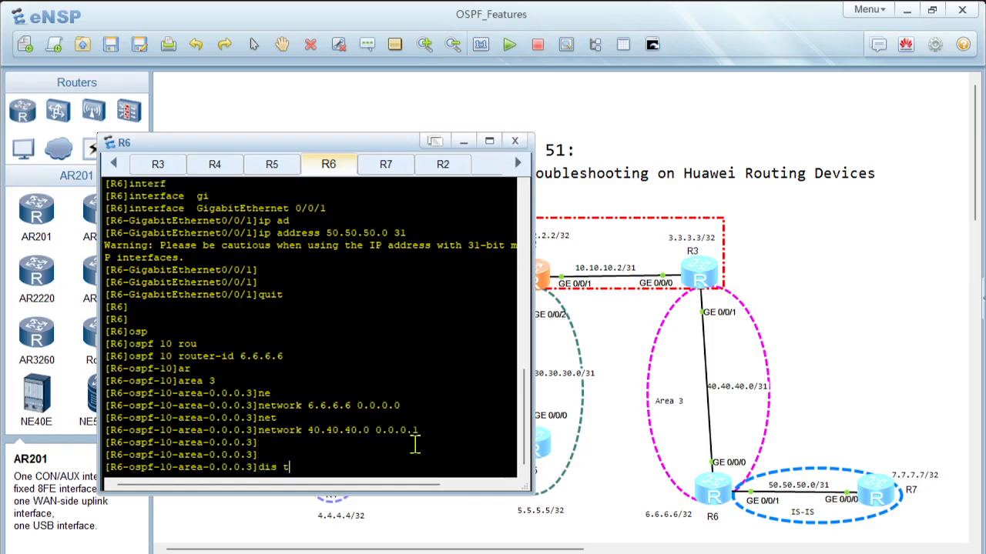
text(his)
key(Return)
key(Return)
Step: Return to the OSPF process 10 view on R6 and display the configuration of the whole process
text(qu)
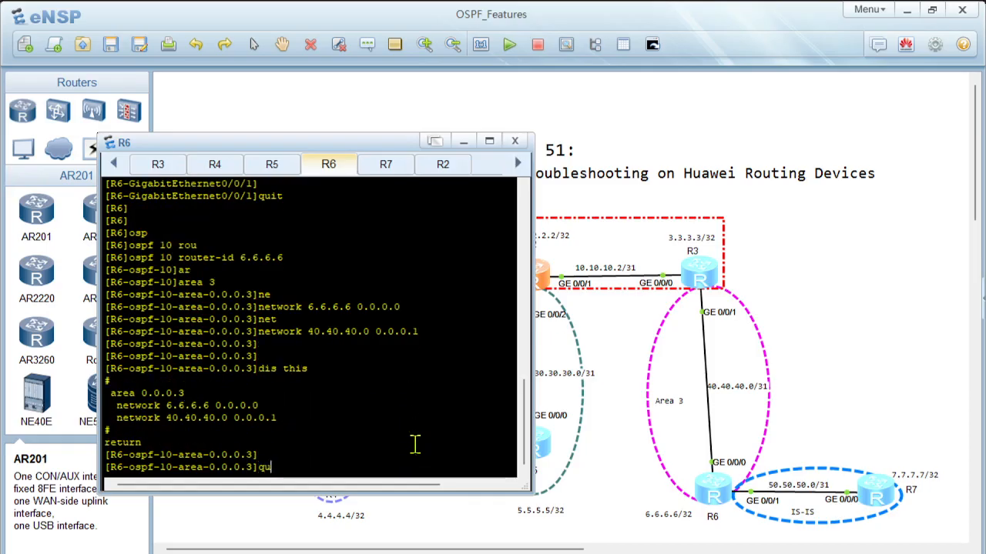
text(it)
key(Return)
key(Return)
key(Return)
text(dis )
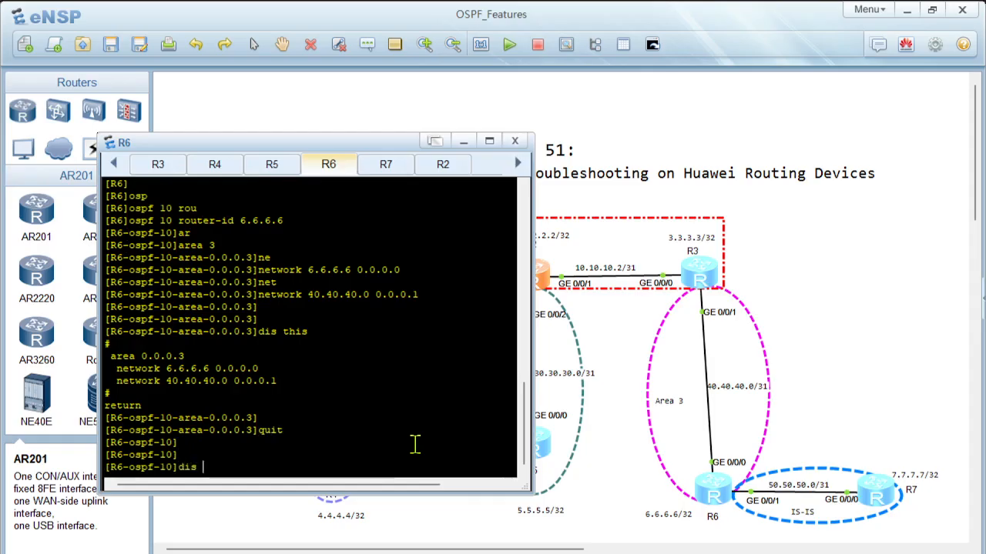
text(this)
key(Return)
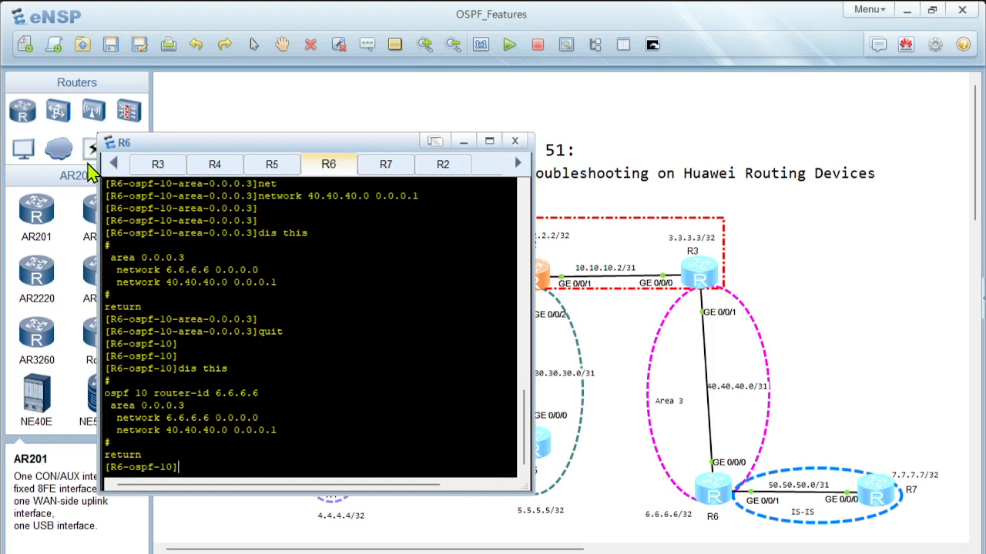
Step: Display the brief OSPF peer list on R1
click(113, 165)
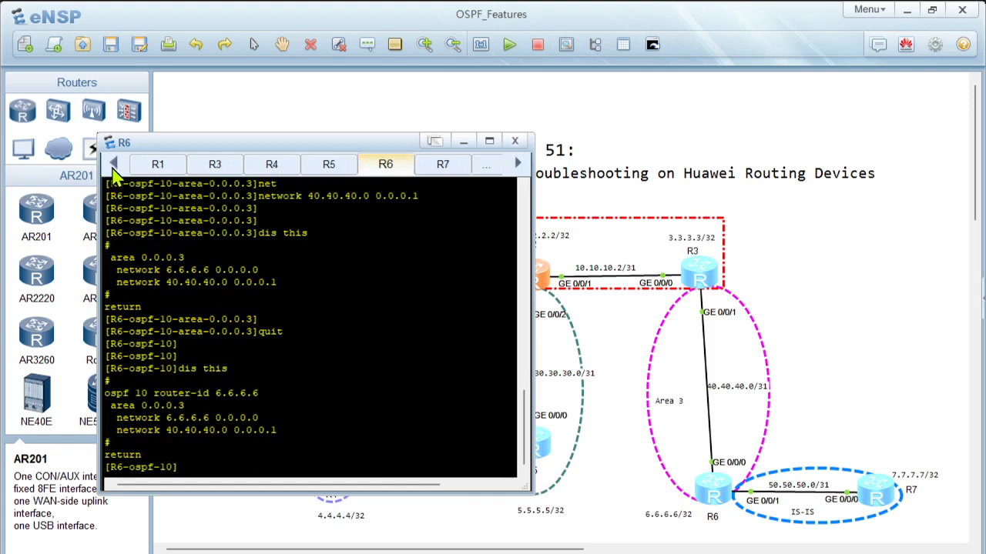
click(158, 167)
key(Return)
key(Return)
text(displ)
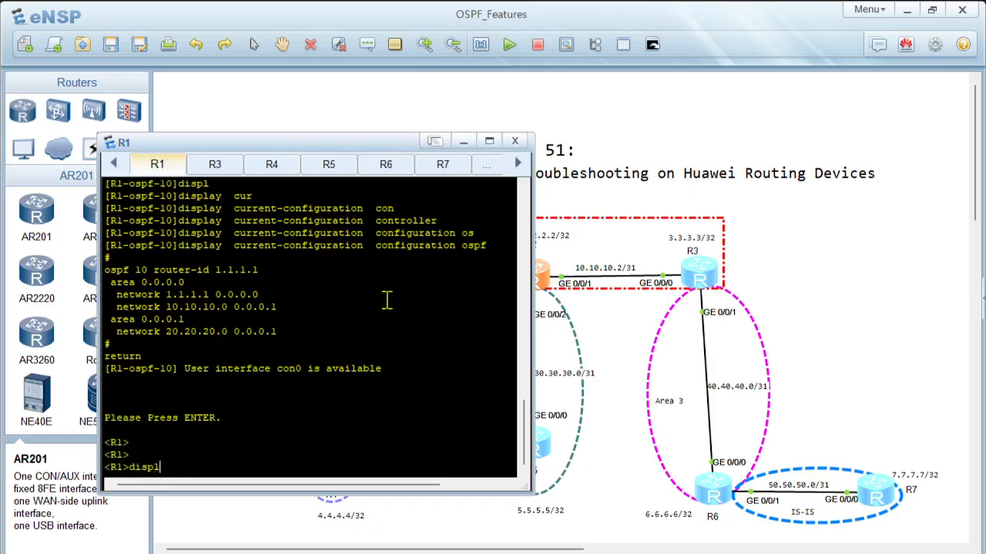
key(Tab)
text(osp)
key(Tab)
text(pe)
key(Tab)
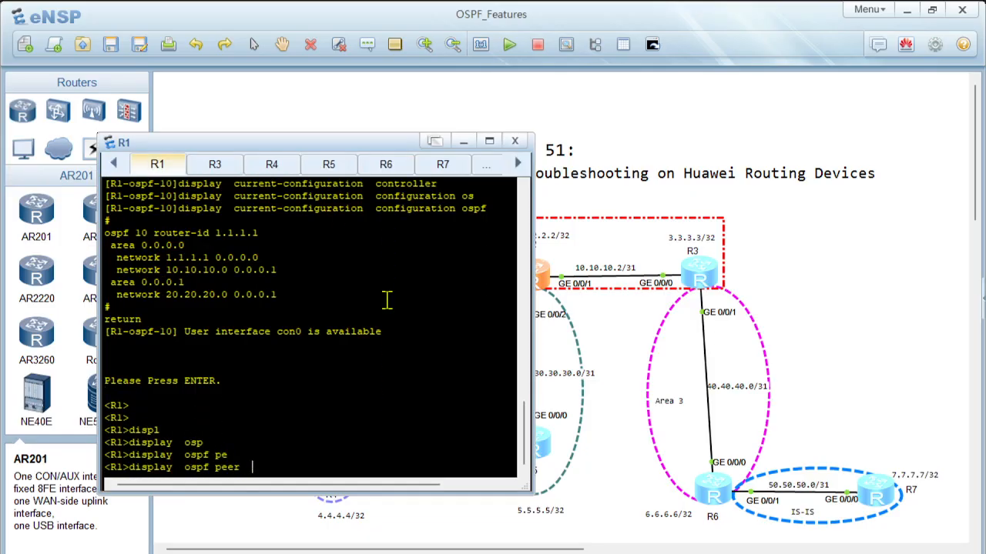
text(b)
key(Tab)
key(Return)
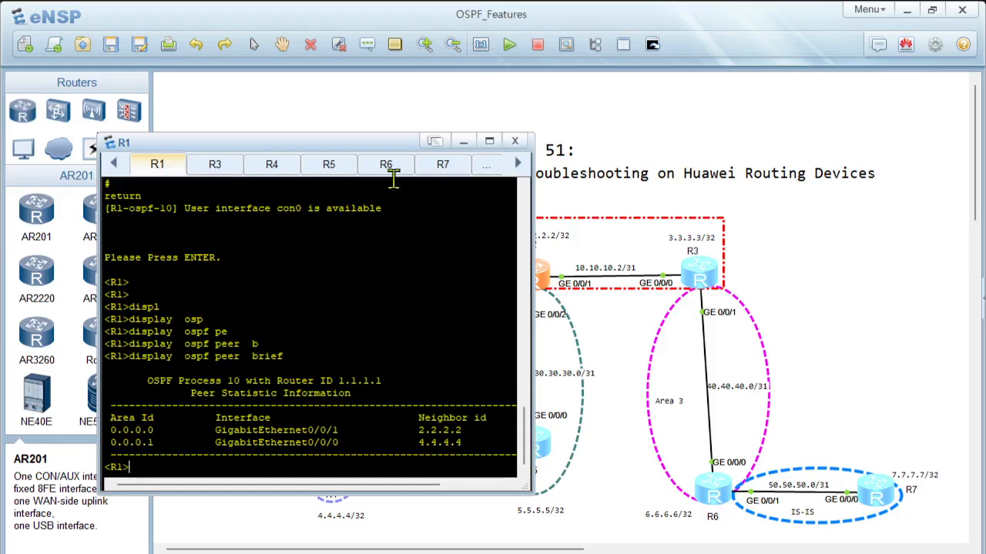
Step: Display the brief OSPF peer list on R2 and highlight the neighbor IDs learned on GigabitEthernet0/0/1 and GigabitEthernet0/0/2
click(517, 164)
click(447, 165)
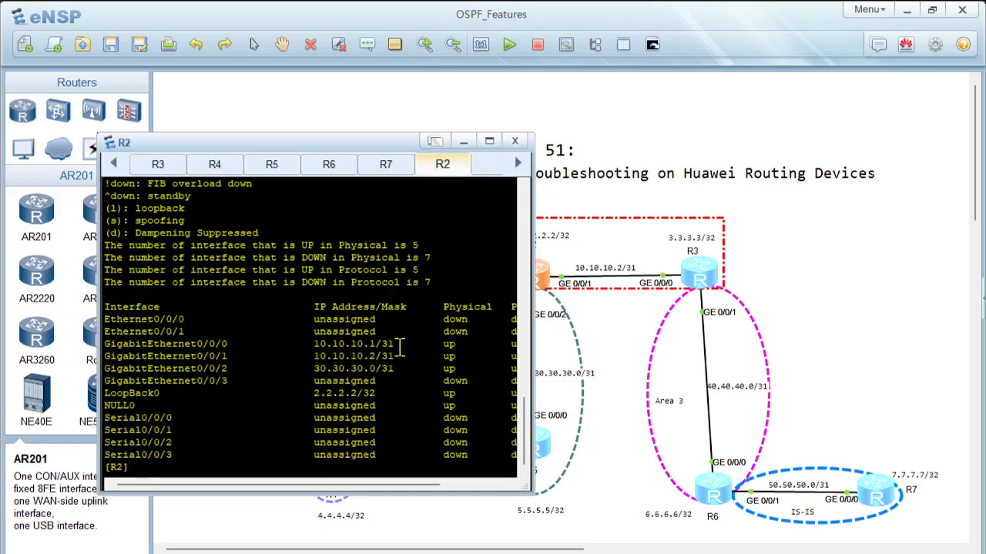
key(Return)
key(Return)
key(Return)
text(disp)
key(Tab)
text(osp)
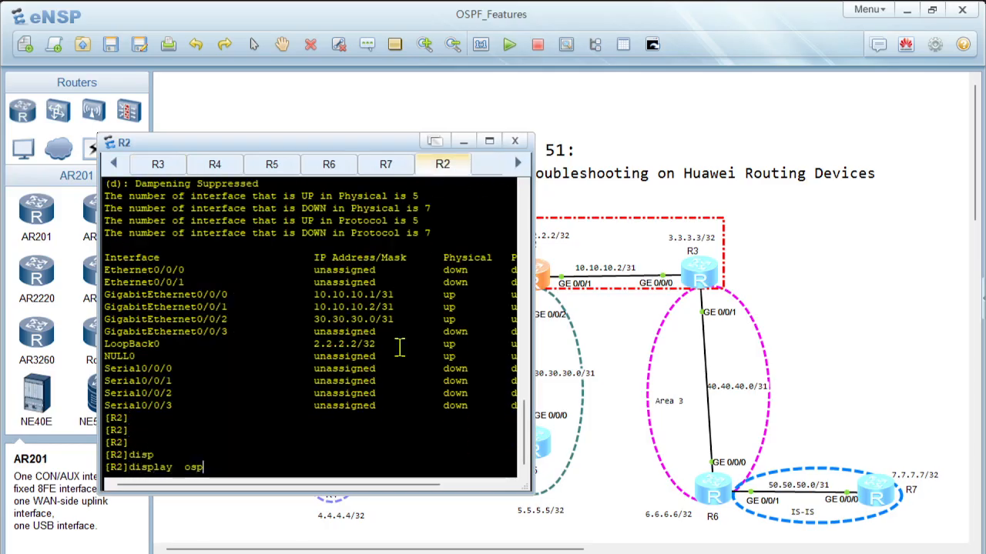
key(Tab)
text(pe)
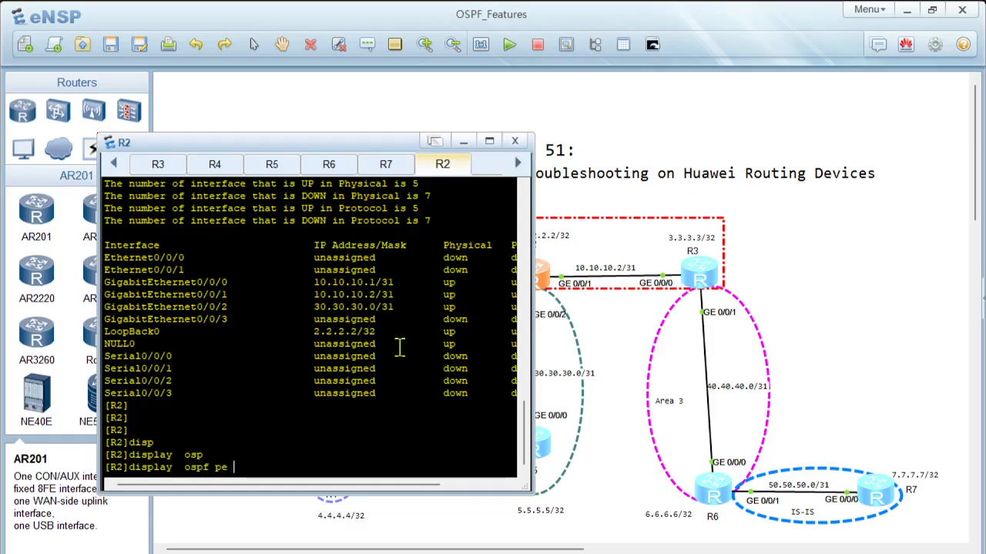
key(Tab)
text(b)
key(Tab)
key(Return)
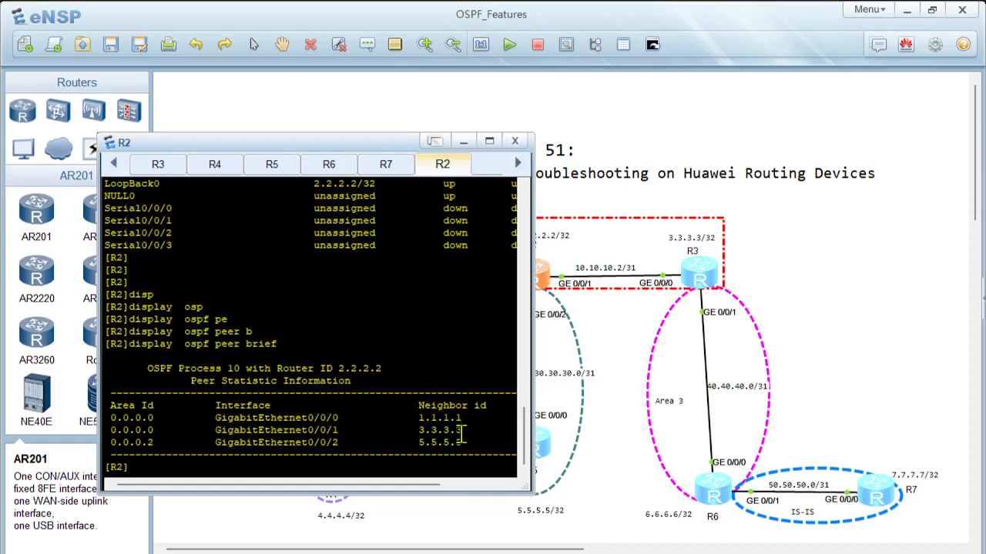
drag(462, 431, 423, 435)
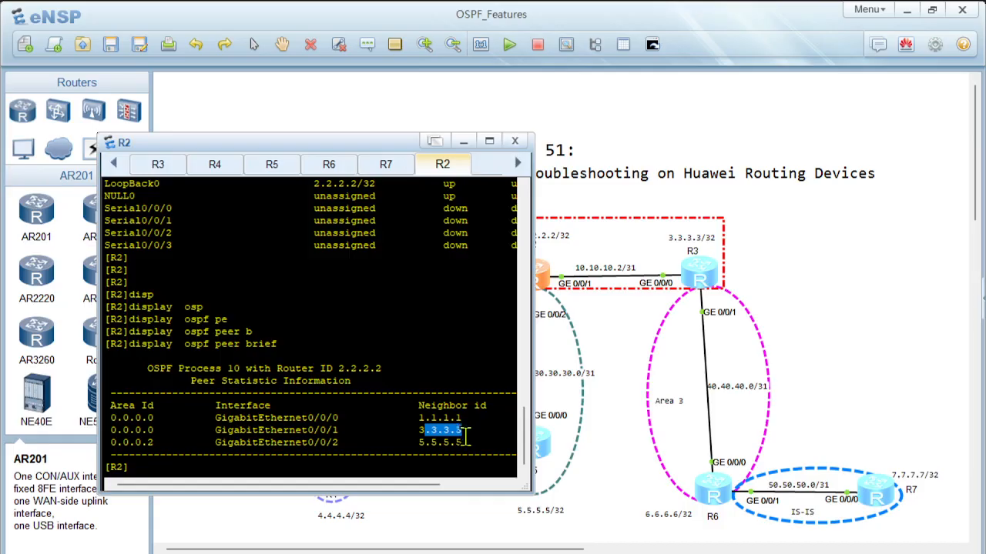
drag(467, 442, 416, 445)
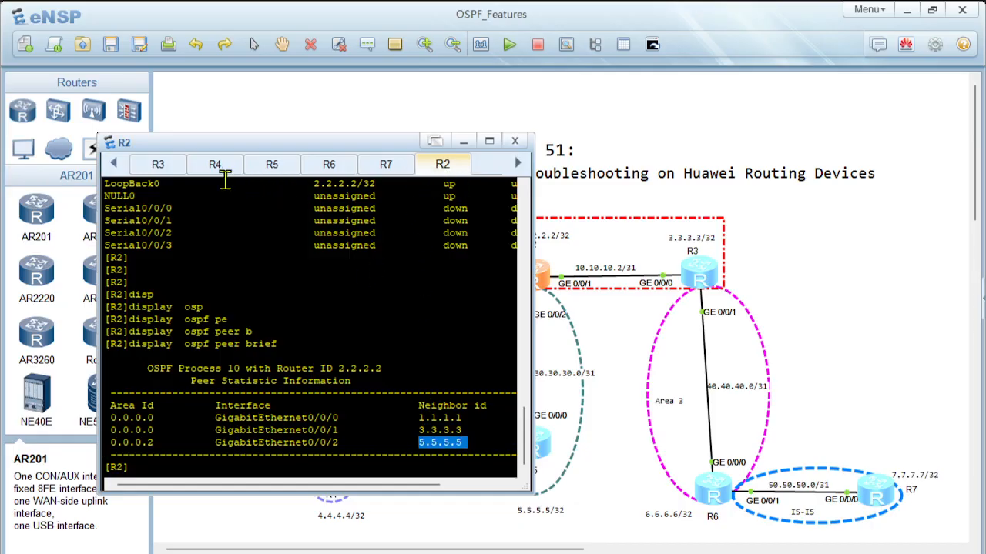
Step: Display the brief OSPF peer list on R3
click(159, 165)
key(Return)
key(Return)
key(Return)
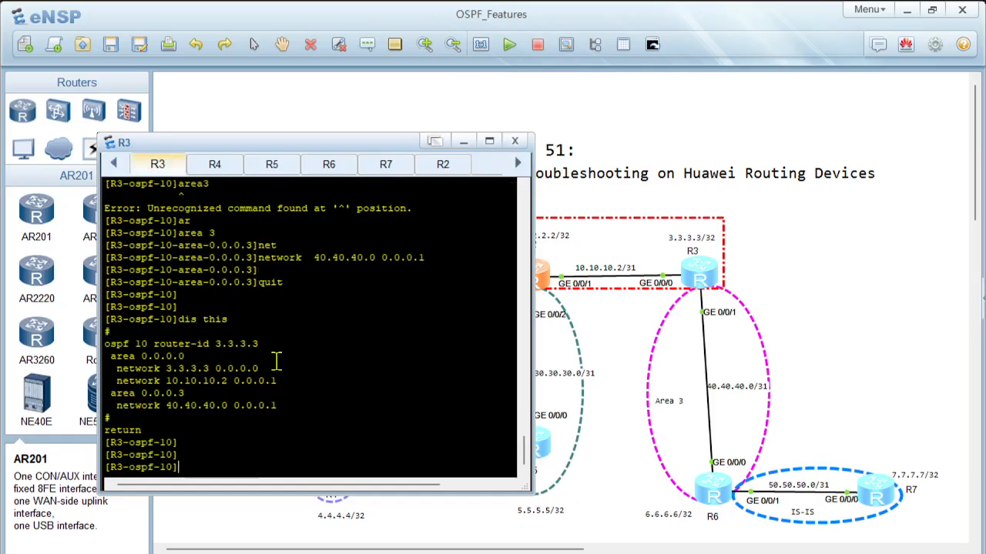
text(displ)
key(Tab)
text(os)
key(Tab)
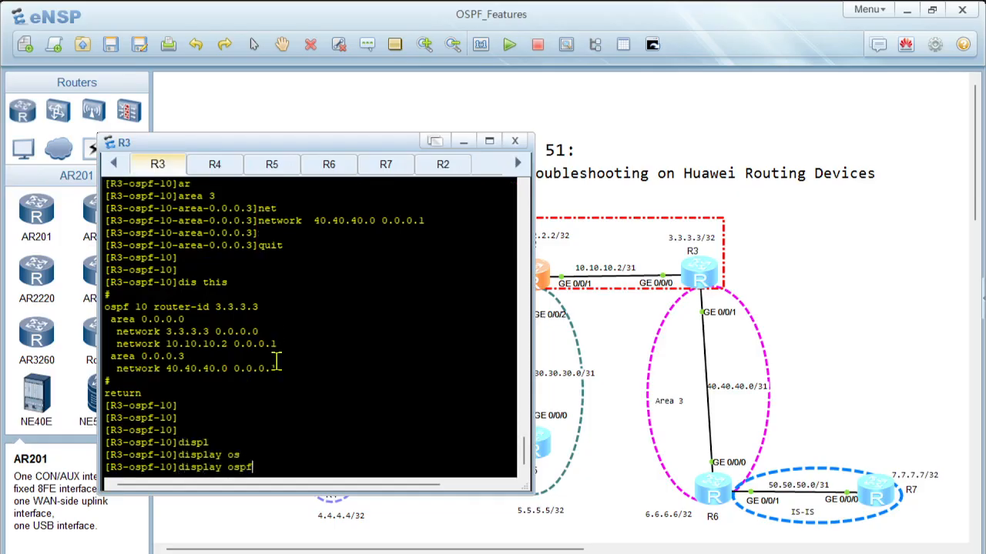
text(pe)
key(Tab)
text(b)
key(Tab)
key(Return)
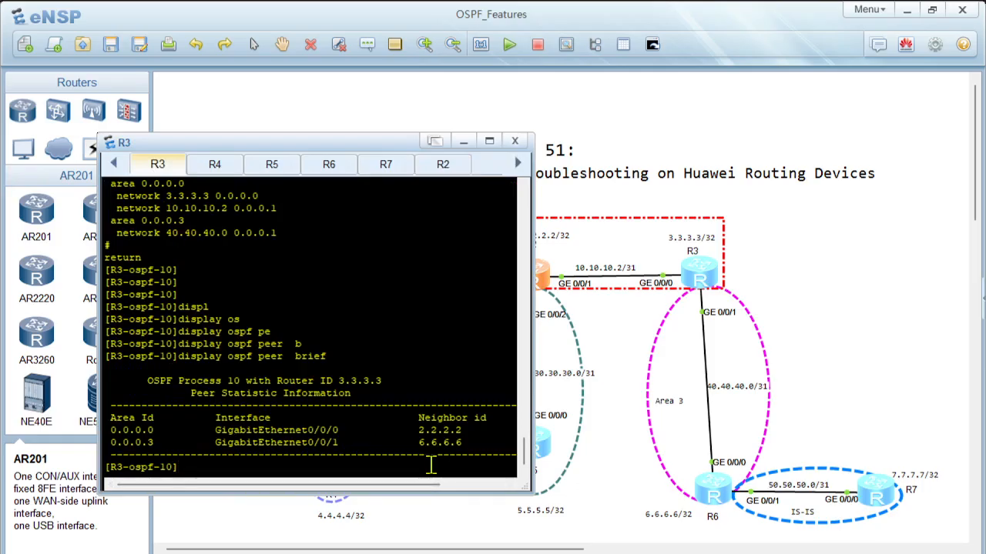
Step: Display the full OSPF peer details on R3 and highlight the details of the area 3 neighbor
text(displ)
key(Tab)
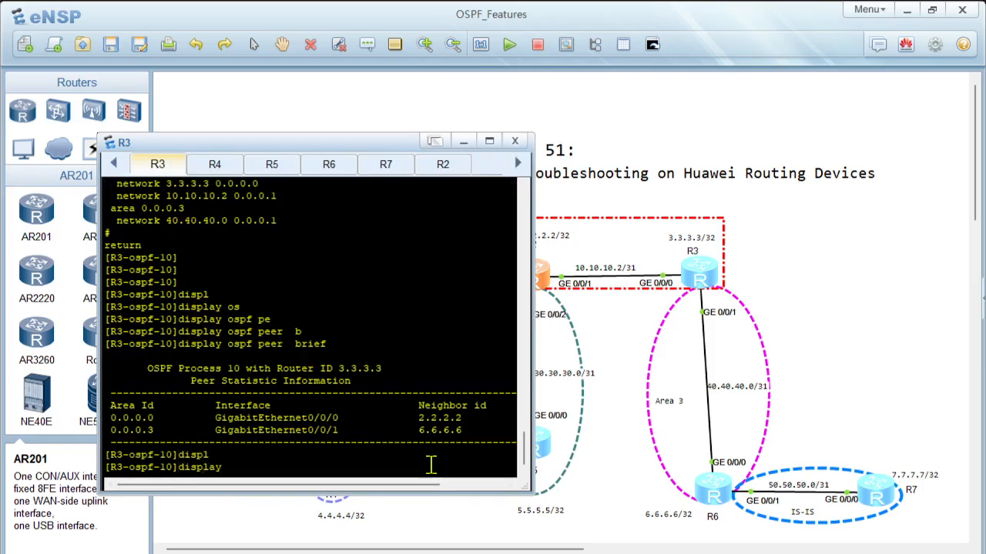
text(osp)
key(Tab)
text(pe)
key(Tab)
key(Return)
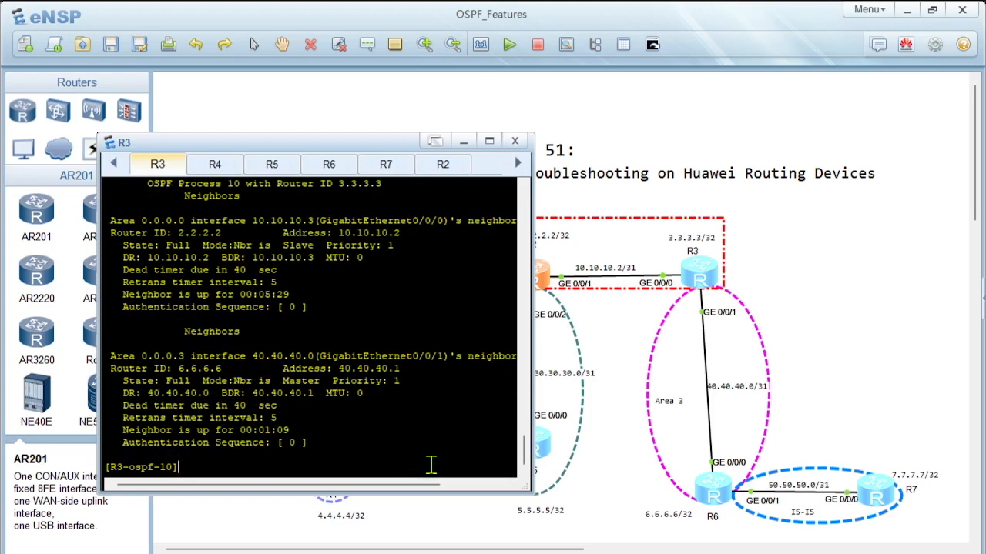
drag(317, 442, 88, 363)
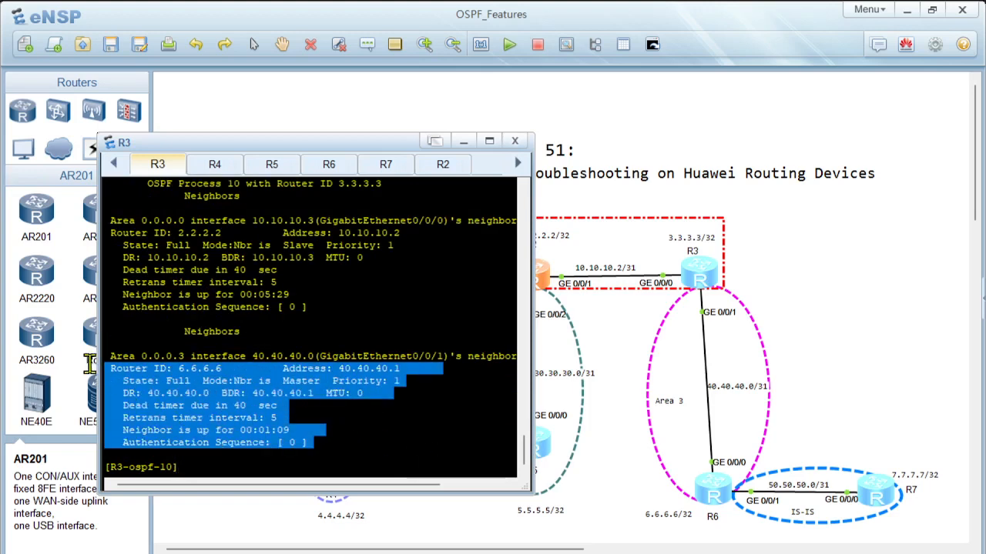
click(428, 416)
Step: Reposition and enlarge the router console window so full output lines and all router sessions fit
drag(322, 142, 666, 155)
click(468, 170)
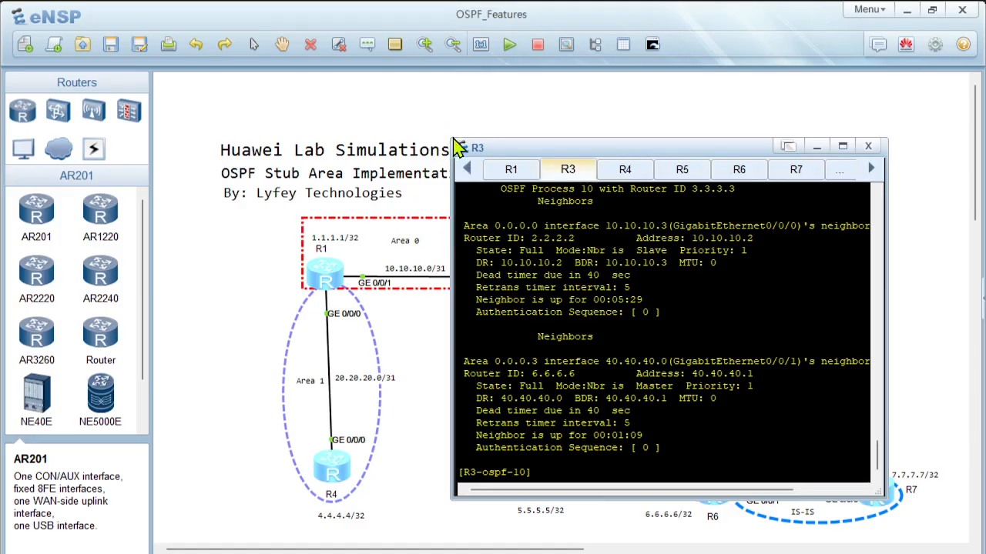
drag(453, 140, 355, 73)
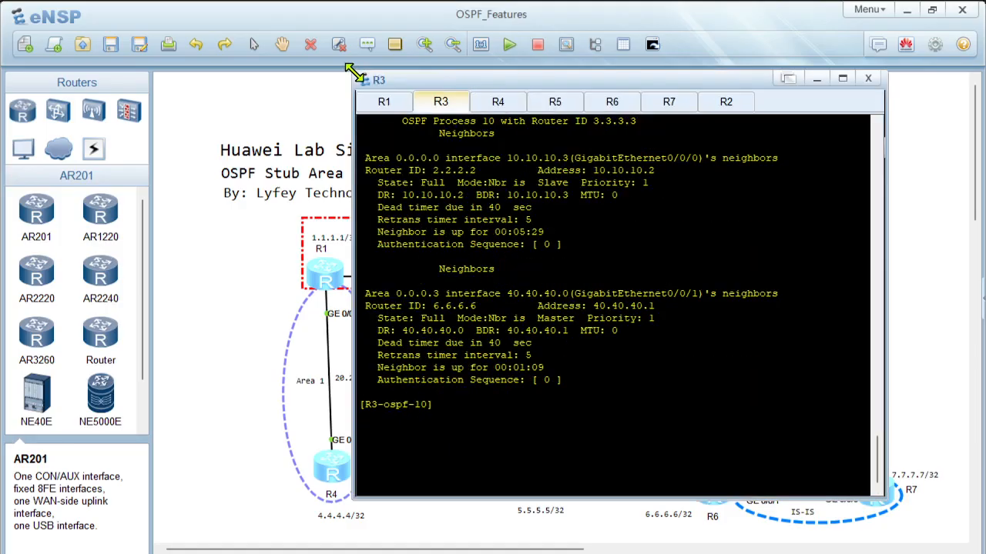
Step: Display the OSPF link-state database on R1
click(383, 101)
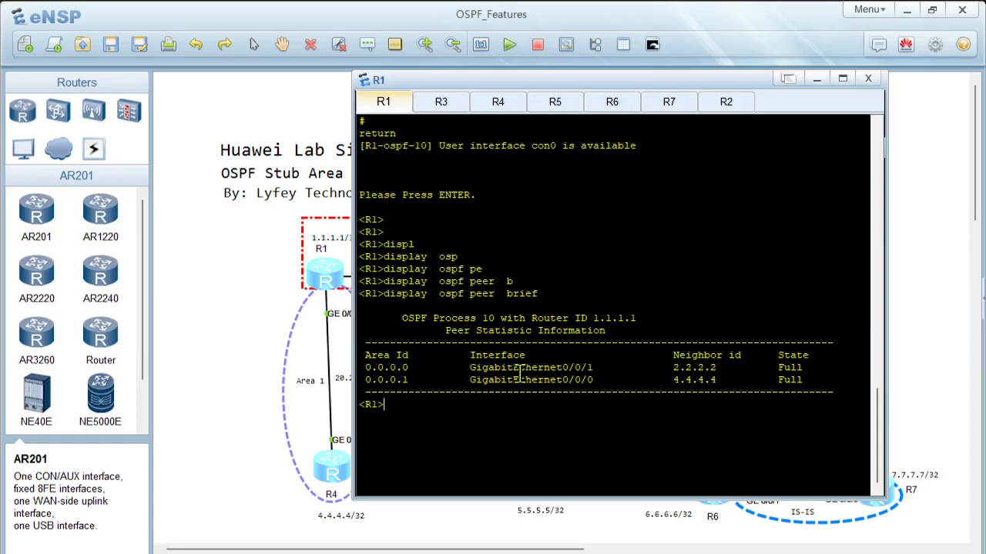
key(Return)
key(Return)
key(Return)
text(displ)
key(Tab)
text(osp)
key(Tab)
text(l)
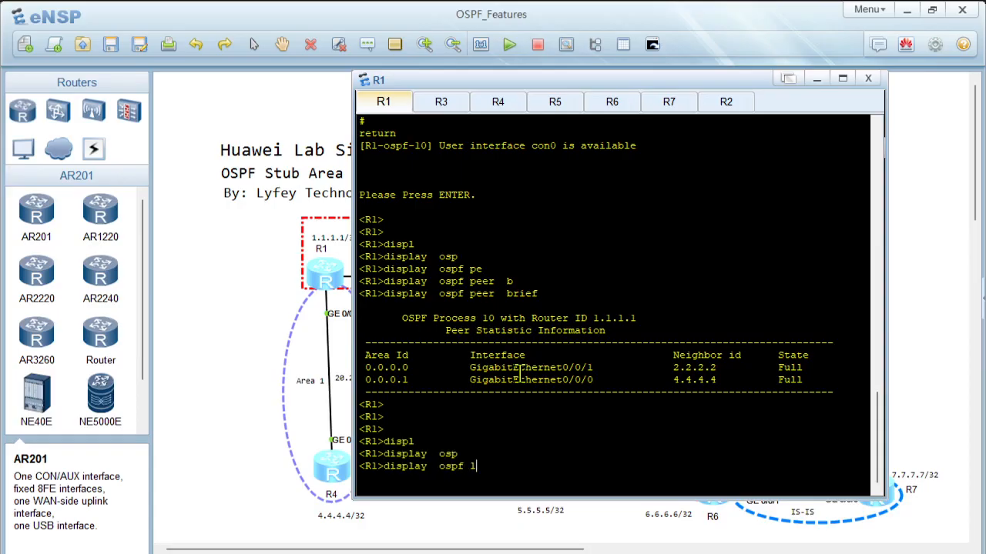
text(s)
key(Tab)
key(Return)
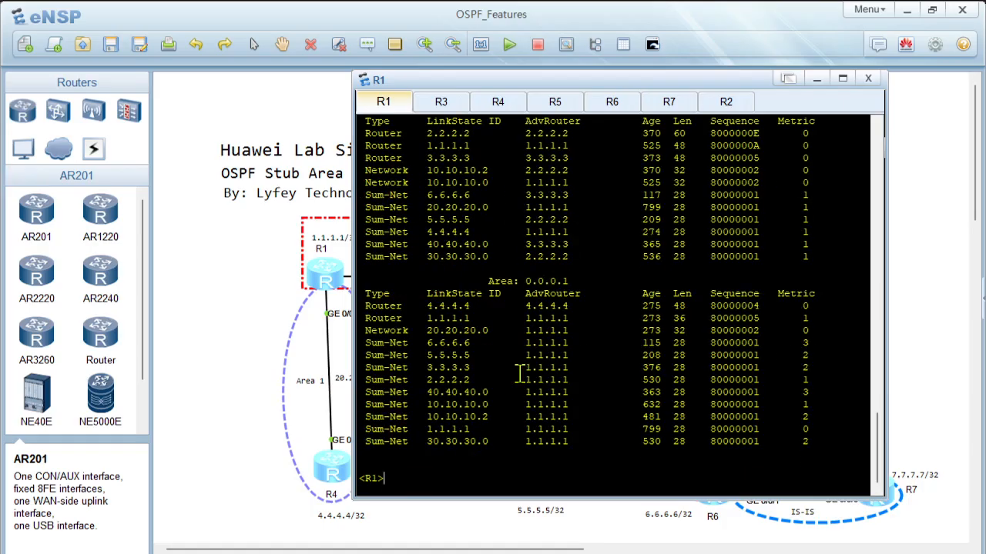
Step: Highlight the Router, Network and Sum-Net entries of area 0.0.0.0 in R1's link-state database, one type after another
scroll(519, 374, up, 2)
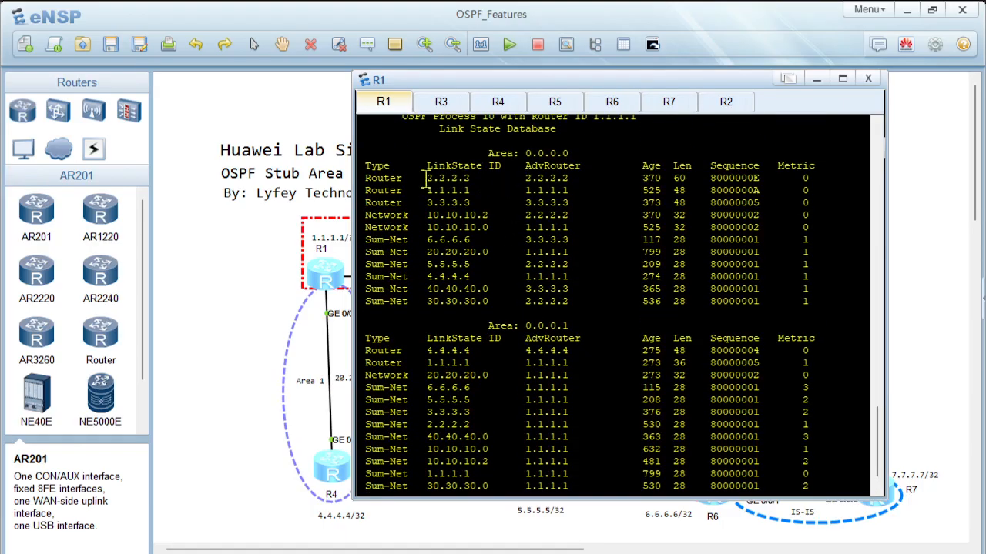
drag(383, 179, 815, 204)
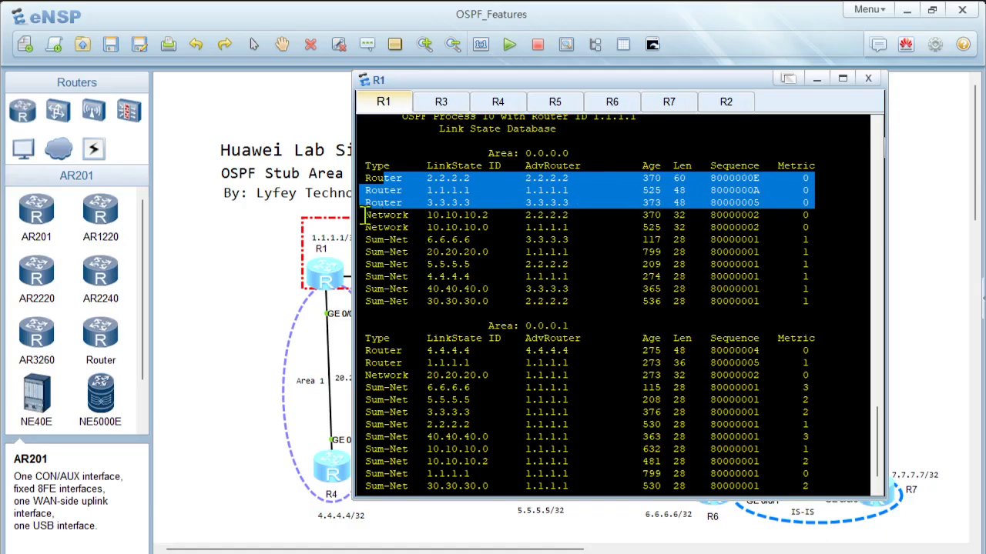
drag(365, 218, 796, 226)
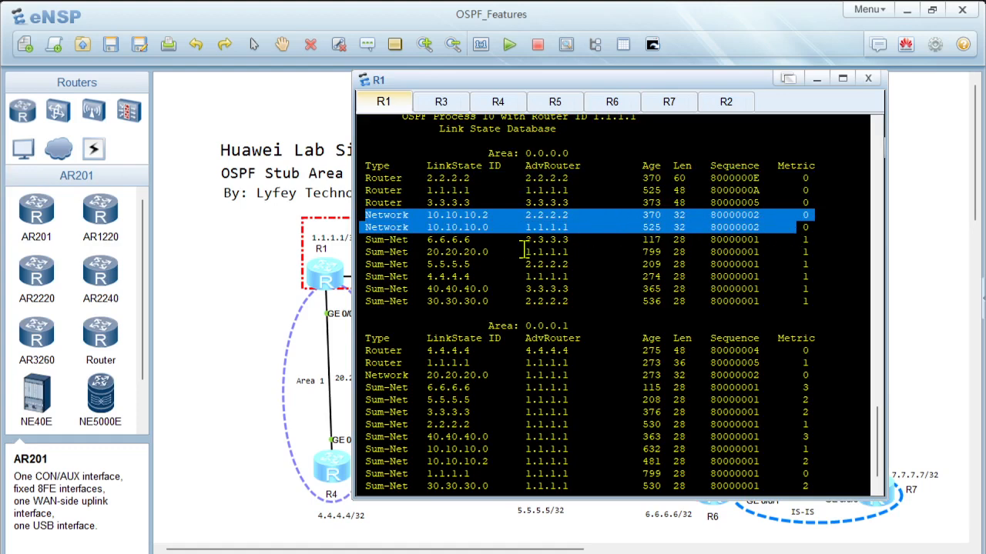
key(Return)
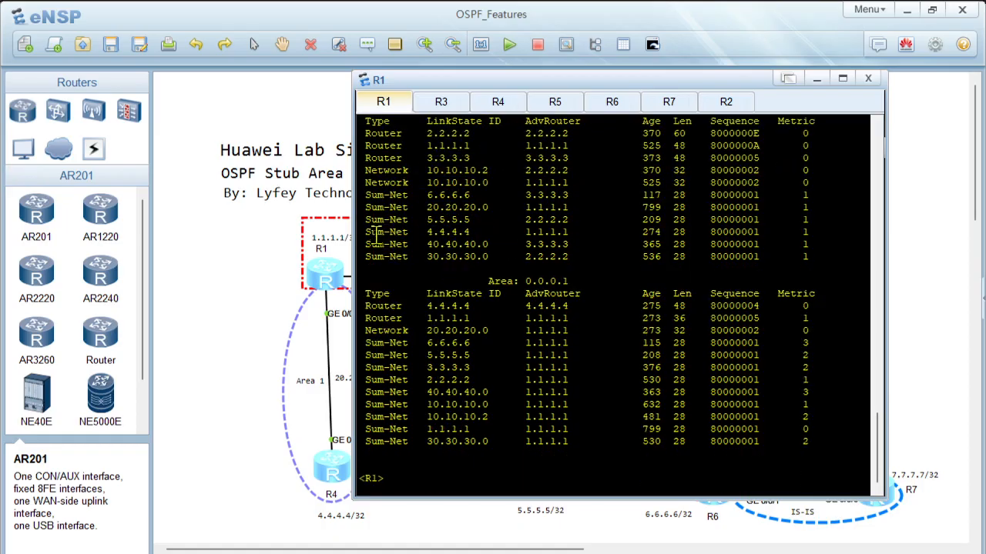
drag(362, 194, 799, 257)
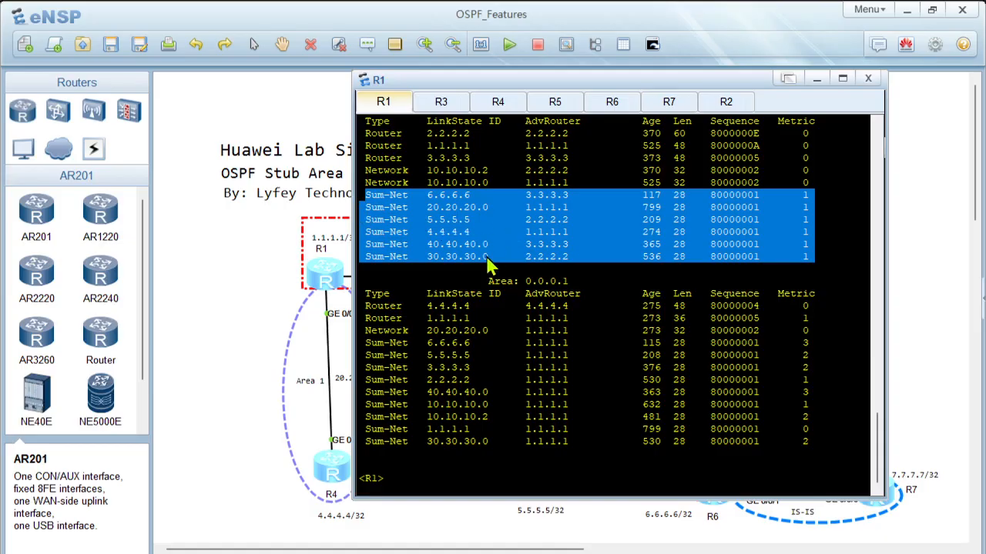
Step: Highlight the Router, Network and Sum-Net entries of area 0.0.0.1 in R1's link-state database, one type after another
scroll(552, 288, up, 1)
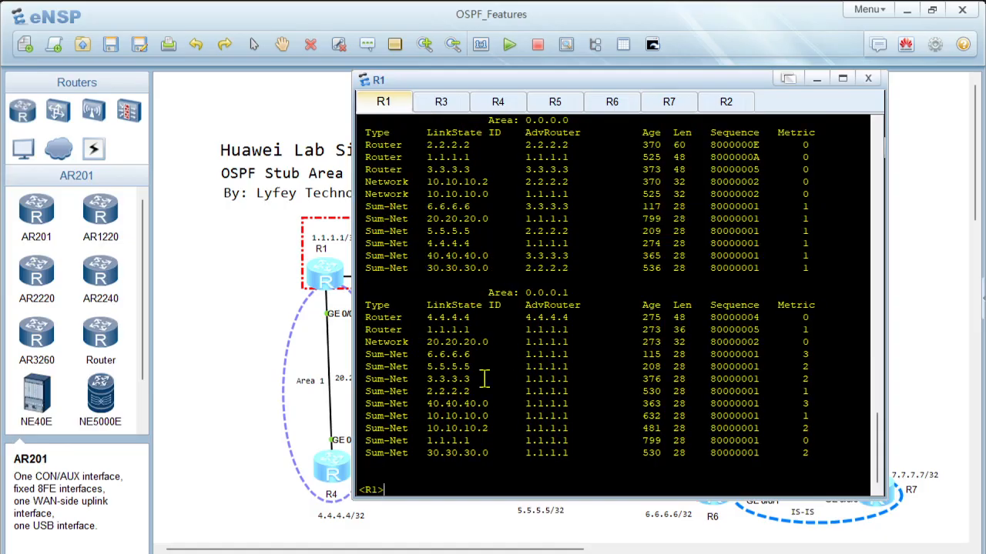
drag(366, 317, 823, 329)
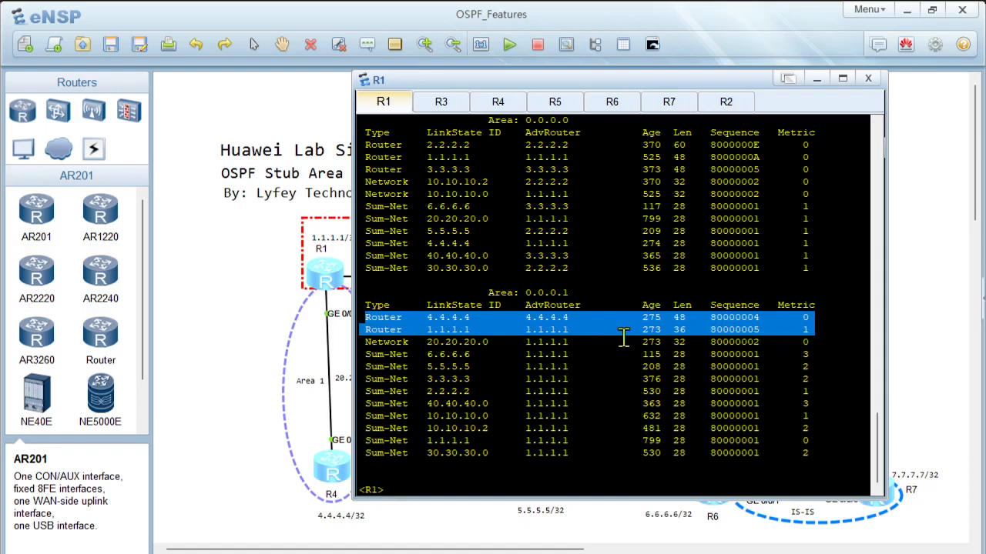
drag(366, 342, 761, 344)
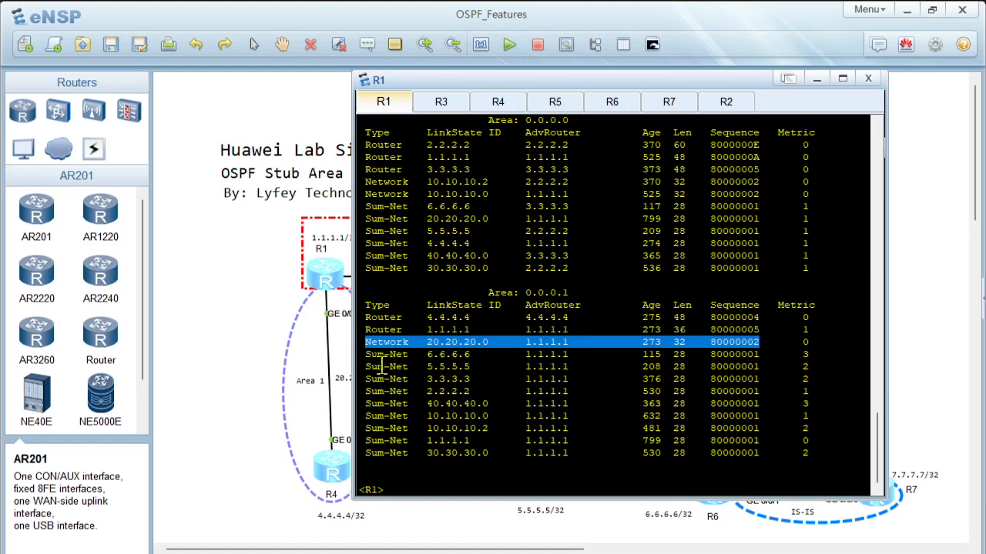
drag(369, 355, 787, 453)
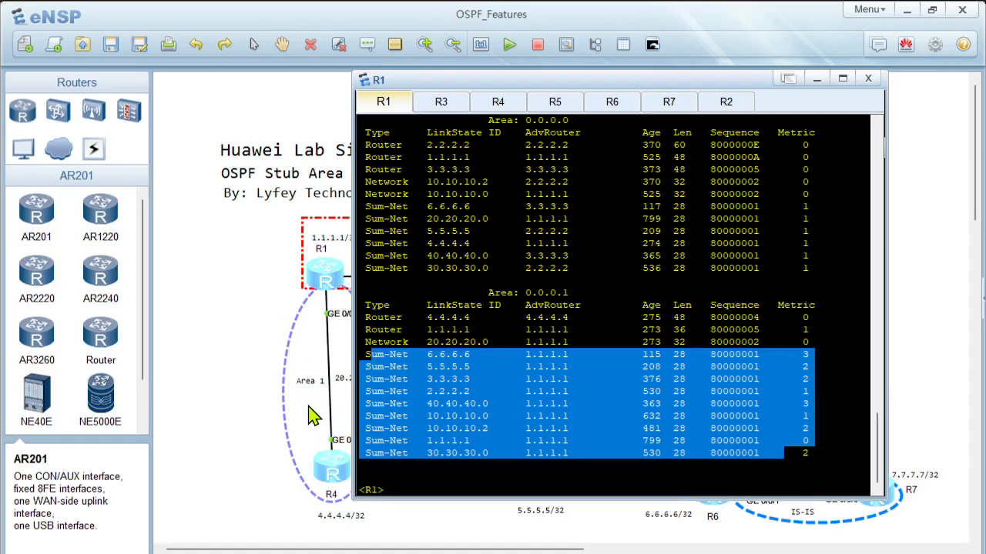
click(575, 311)
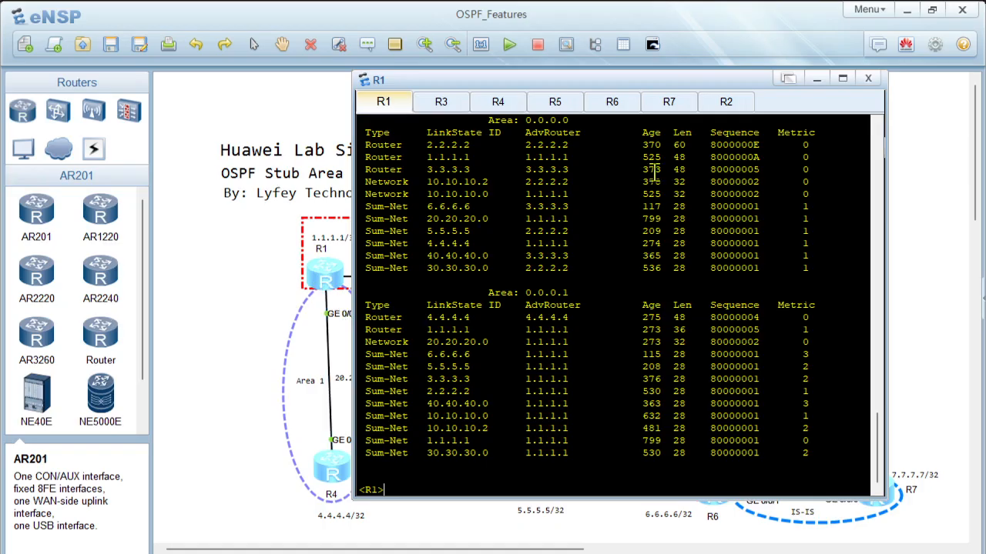
Step: Leave the area 1 view on R4 and return to its OSPF process 10 view
click(514, 111)
text(ui)
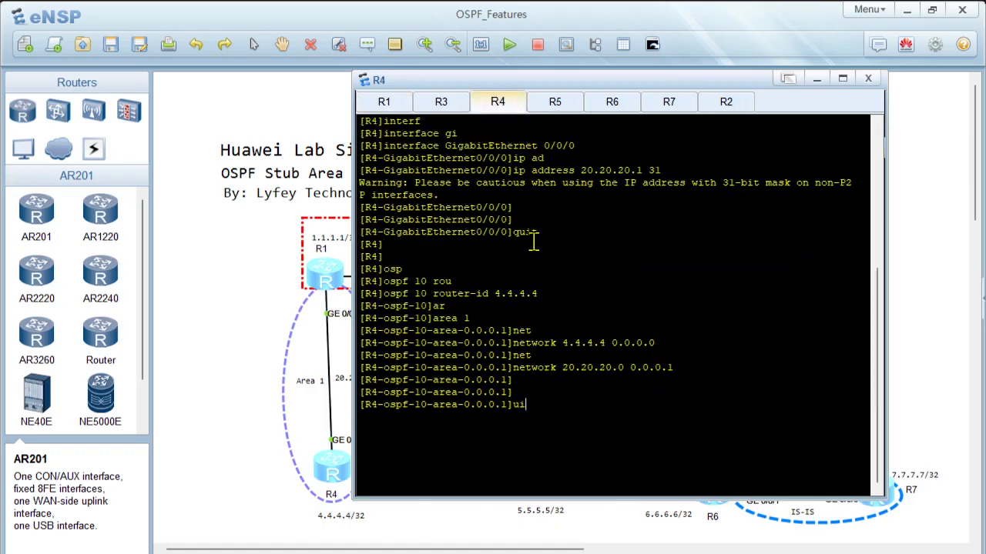
key(Return)
key(Return)
text(quit)
key(Return)
key(Return)
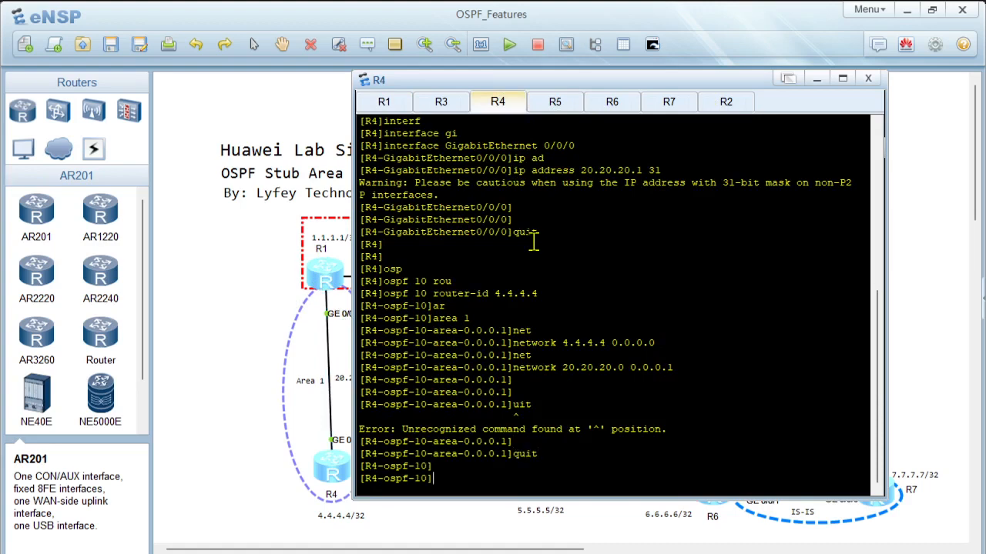
Step: Display the OSPF link-state database on R4
text(displ)
key(Tab)
text(os)
key(Tab)
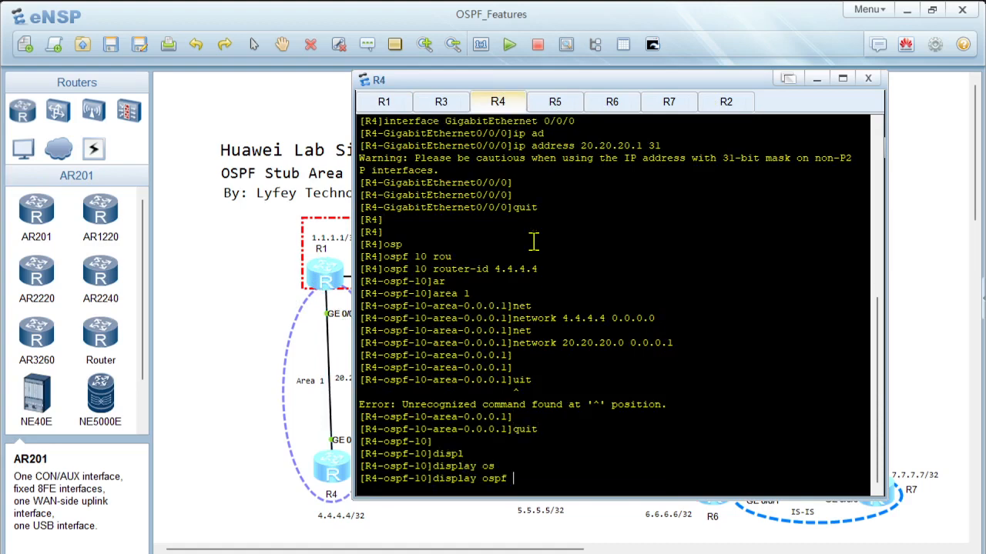
text(ls)
key(Tab)
key(Return)
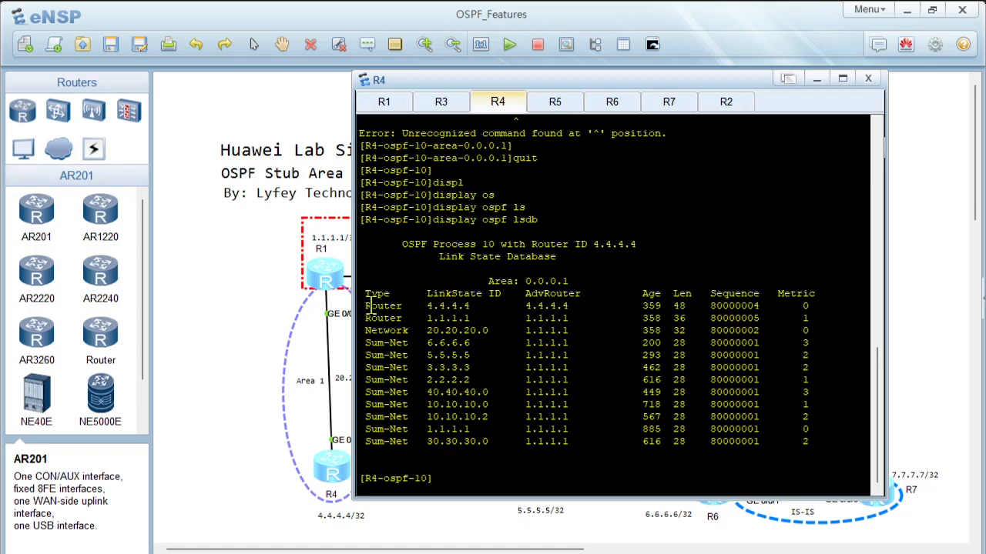
Step: Highlight the Router and Network entries and the Sum-Net entries of area 0.0.0.1 in R4's link-state database
drag(366, 305, 696, 329)
click(415, 358)
drag(379, 337, 666, 314)
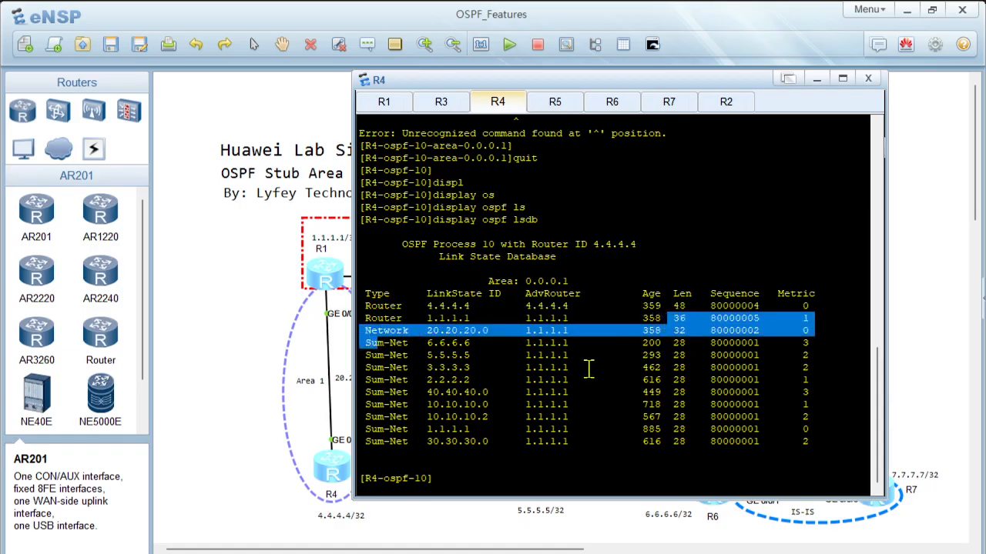
click(398, 355)
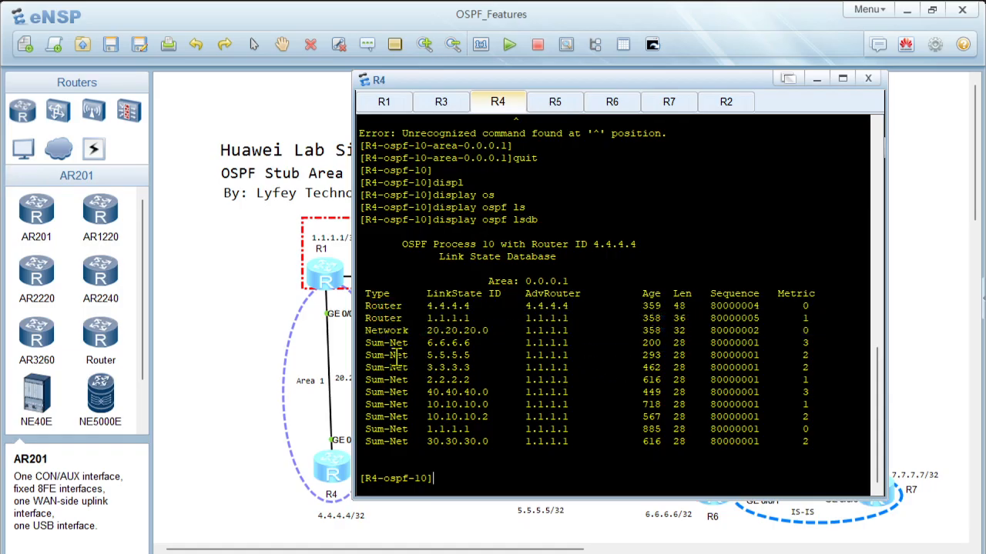
drag(366, 342, 827, 439)
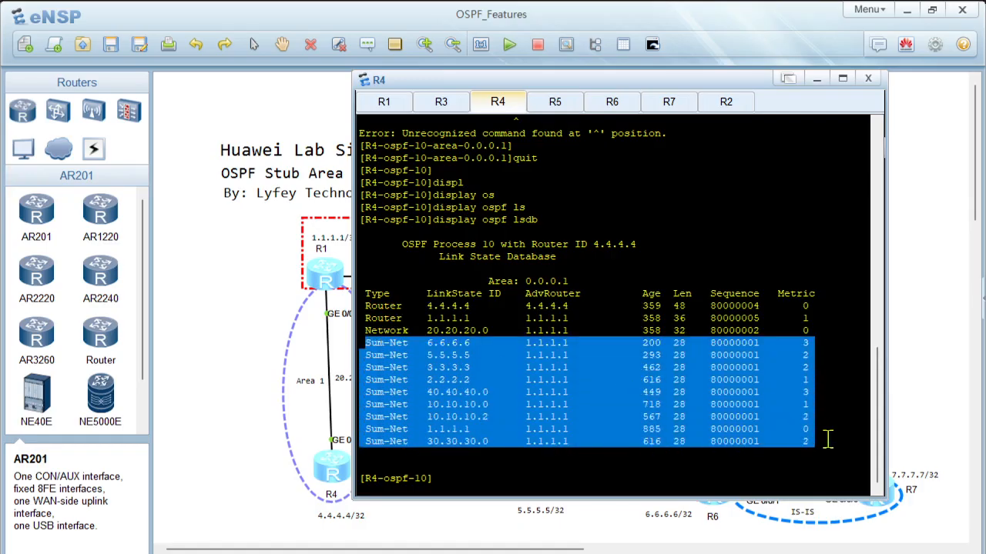
click(629, 428)
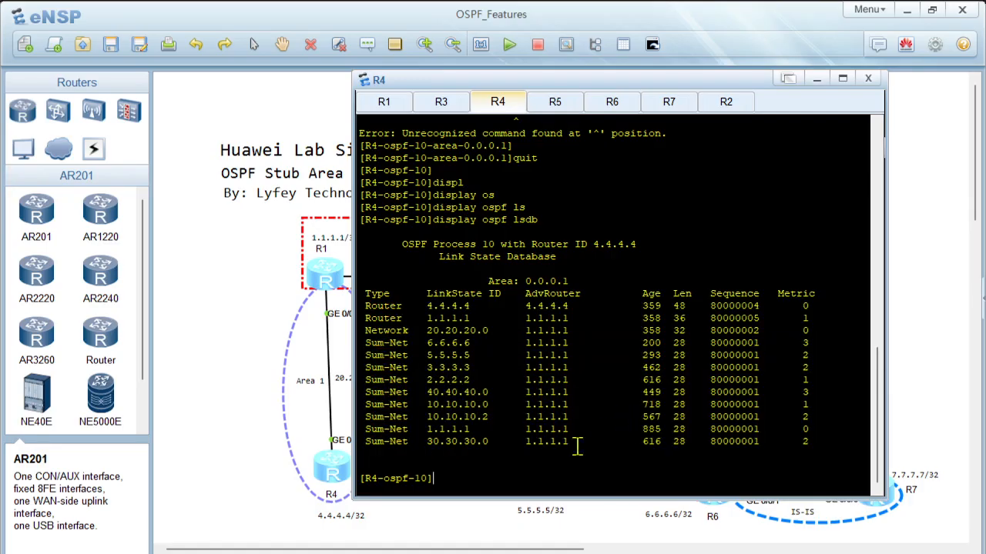
Step: Display the IP routing table on R4
text(displ)
key(Tab)
text(ip)
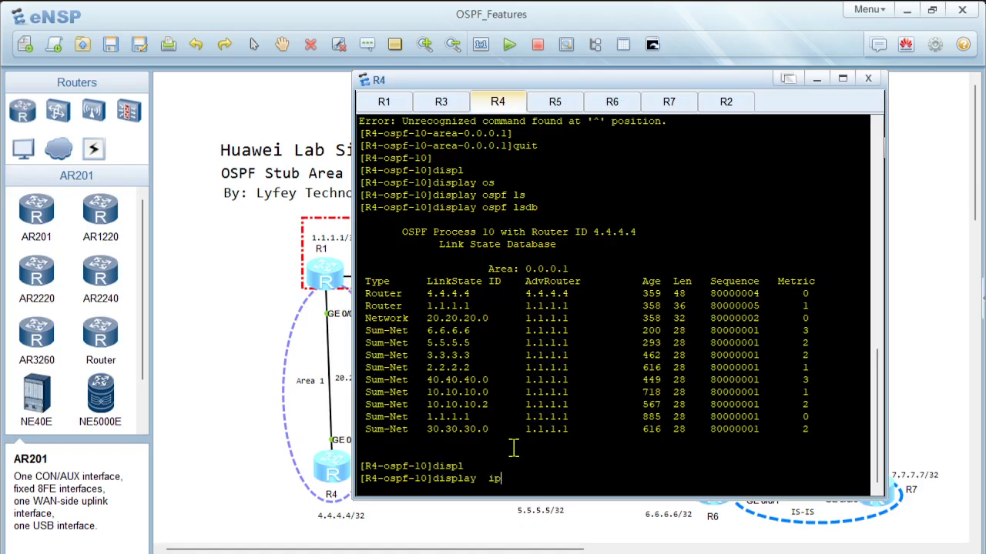
text( ro)
key(Tab)
key(Return)
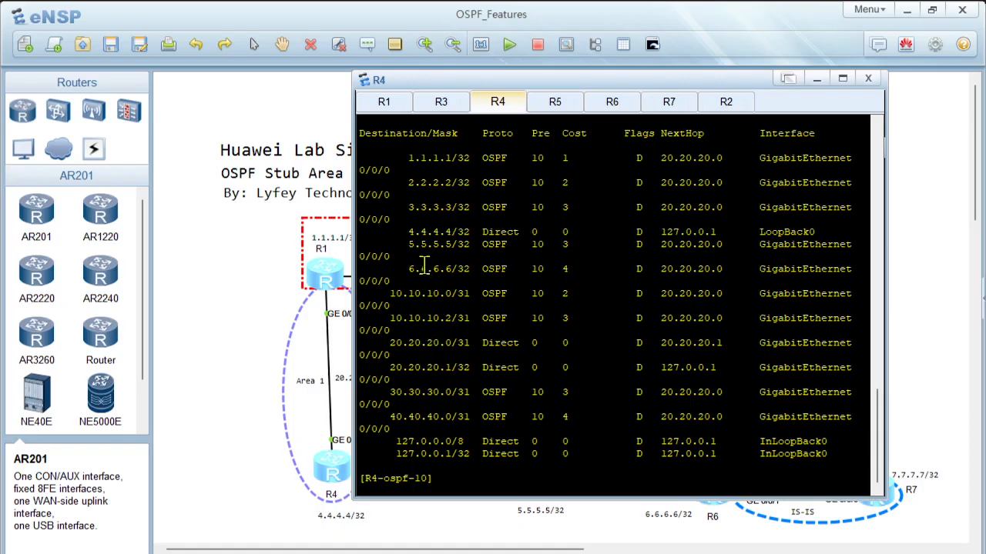
Step: Highlight the 6.6.6.6/32 and 4.4.4.4/32 routes in R4's routing table, and bring the network topology back into view
drag(420, 268, 502, 281)
drag(408, 231, 478, 245)
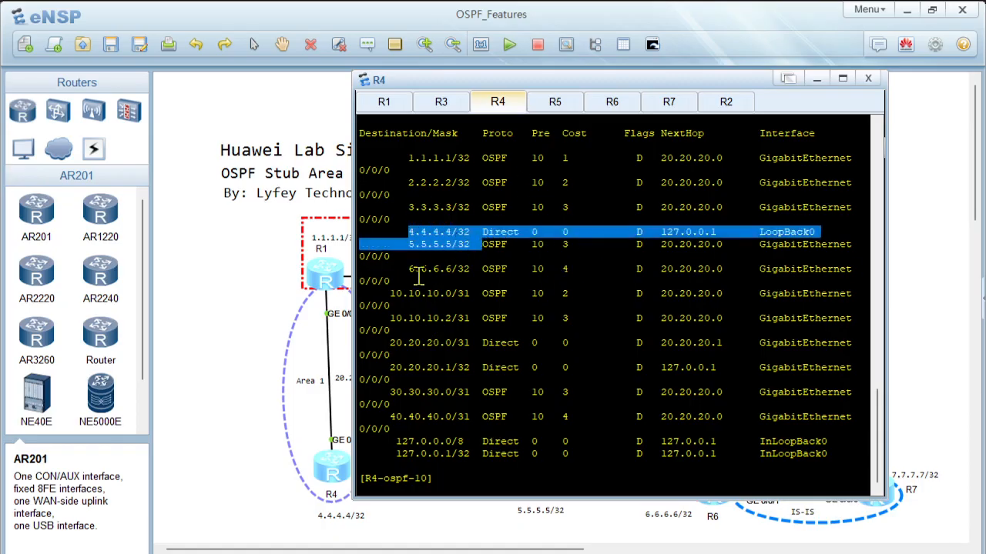
scroll(490, 284, up, 10)
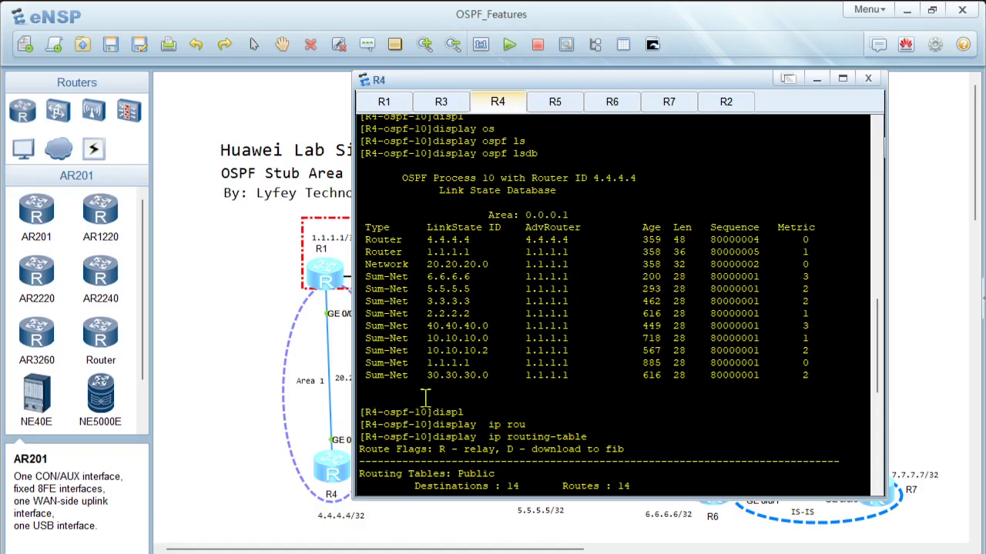
click(262, 398)
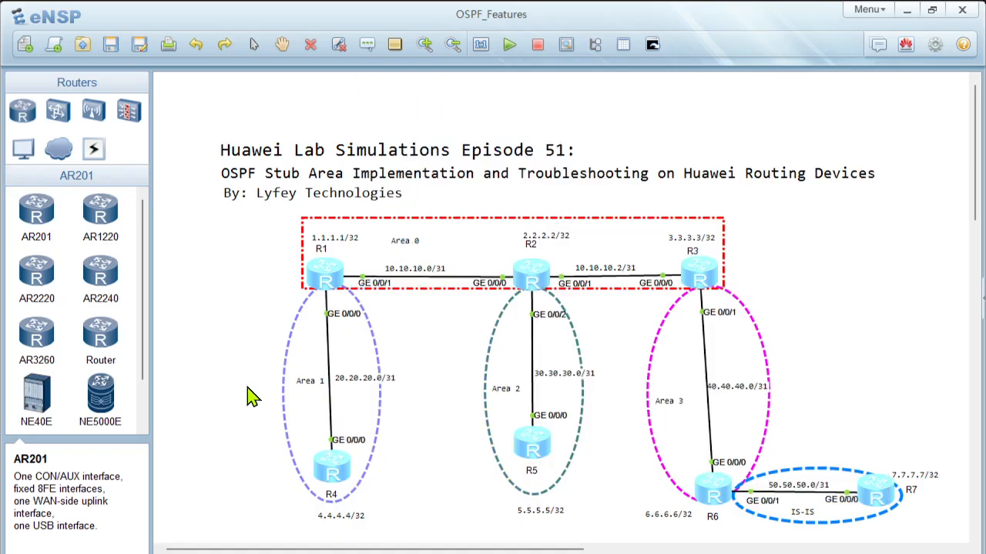
Step: Open R6's console, leave its OSPF process 10 view and create IS-IS process 10
double_click(712, 496)
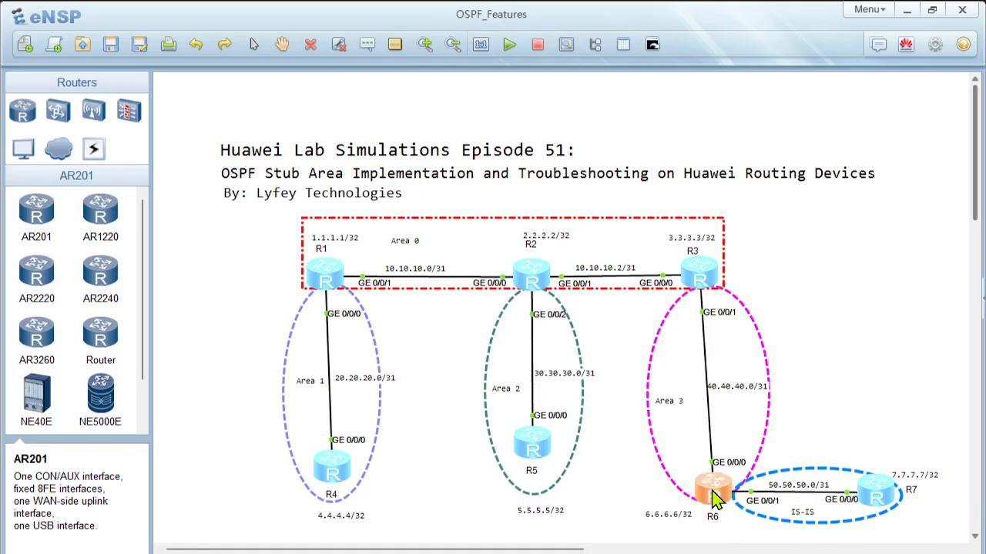
key(Return)
key(Return)
text(qu)
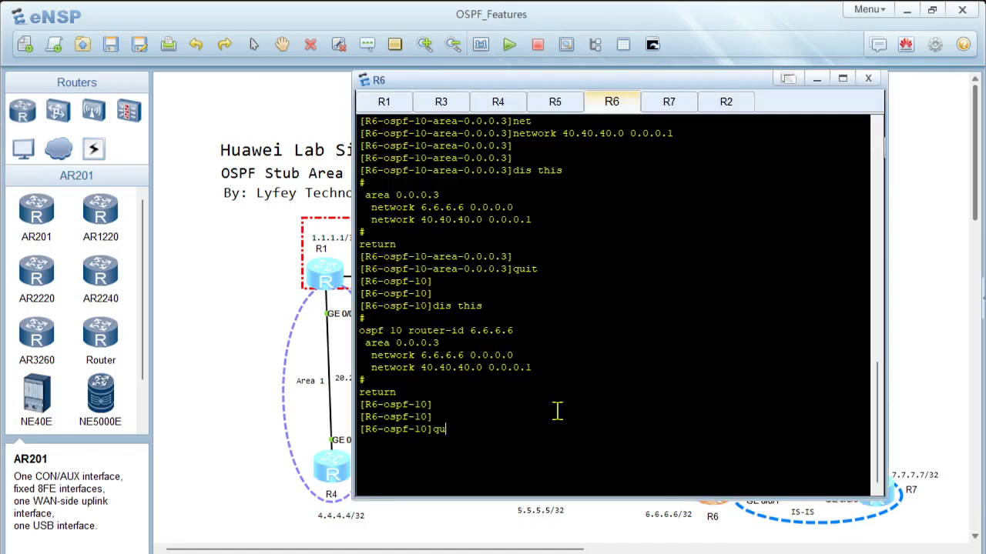
text(it)
key(Return)
key(Return)
key(Return)
text(isis)
key(Tab)
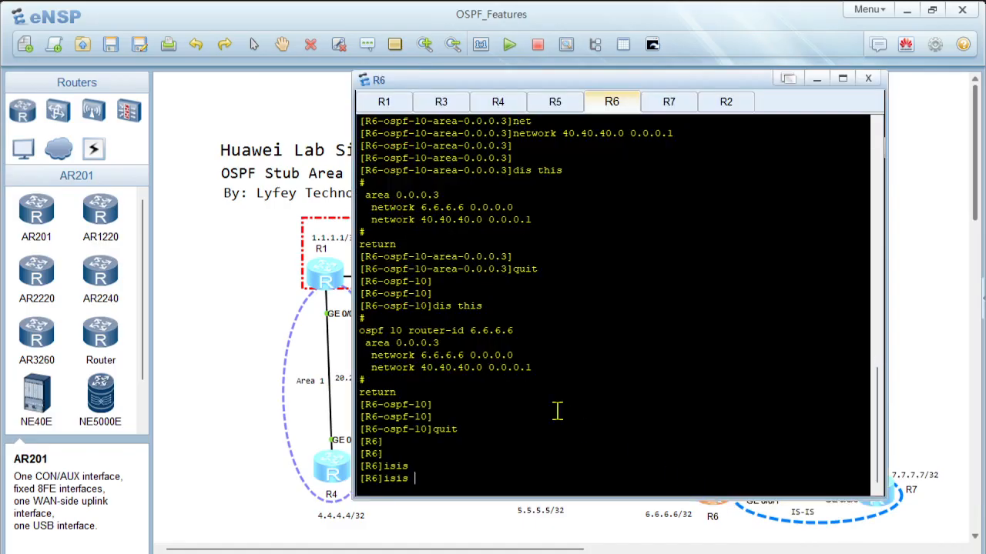
text(10)
key(Return)
Step: Set the network entity of R6's IS-IS process 10 to 49.0010.0000.0000.0006.00
text(n)
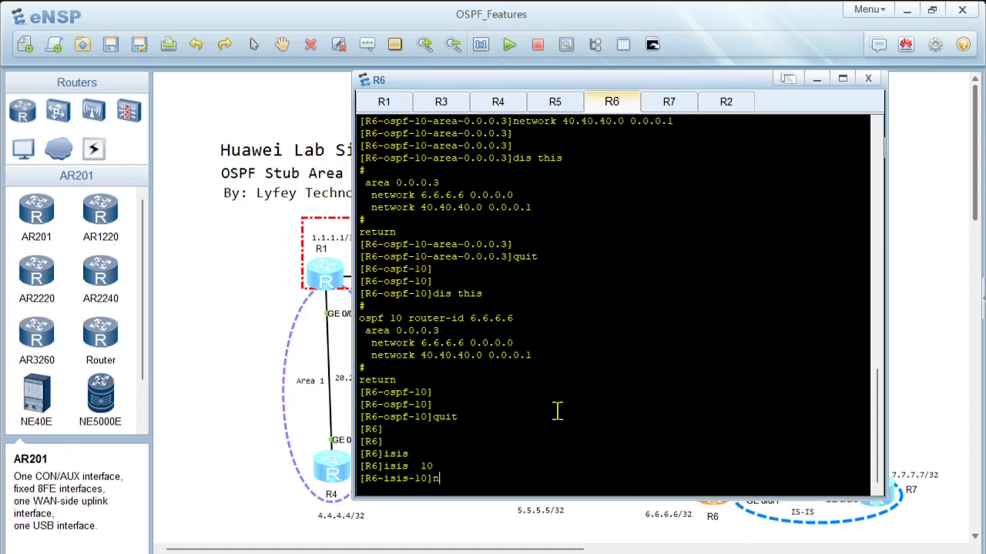
text(et)
key(Tab)
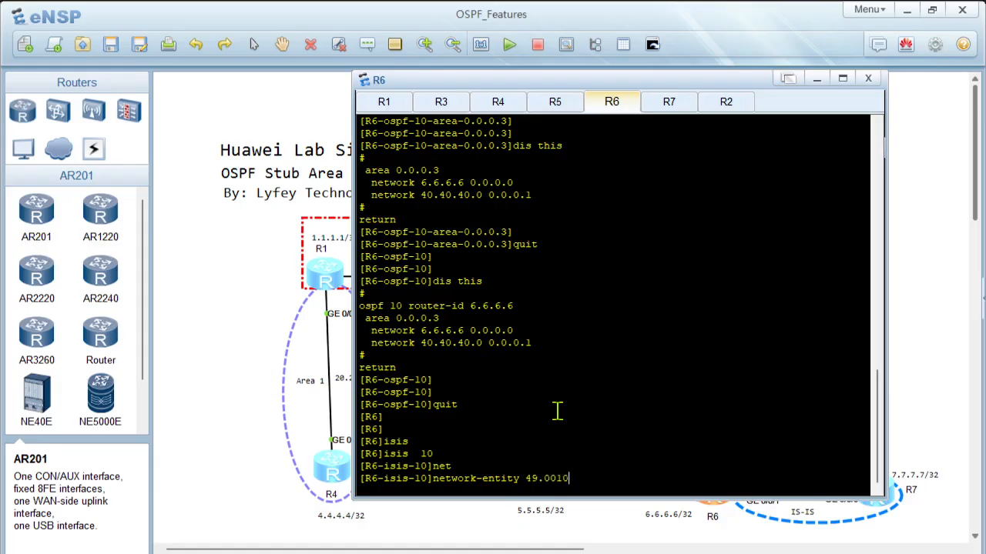
text(49.0010.0000.0000.0006.00)
key(Return)
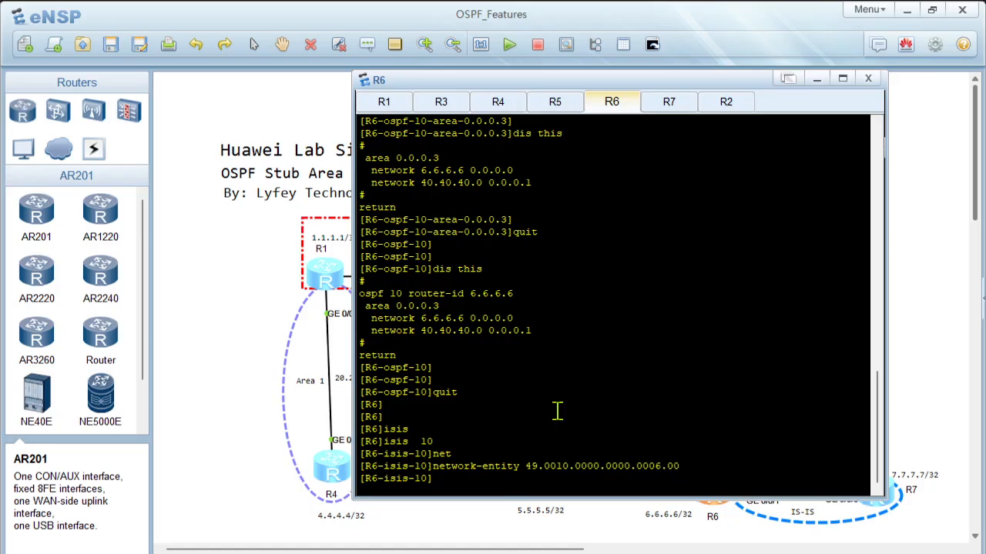
Step: Set the IS level of R6's IS-IS process 10 to level-2
text(is-le)
key(Tab)
text(le)
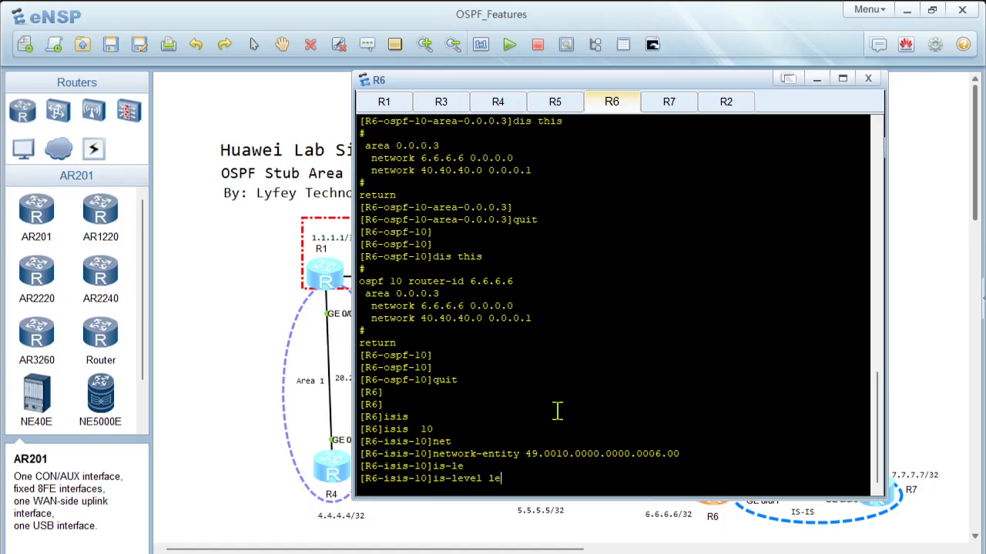
text(v)
key(Tab)
key(Return)
key(Return)
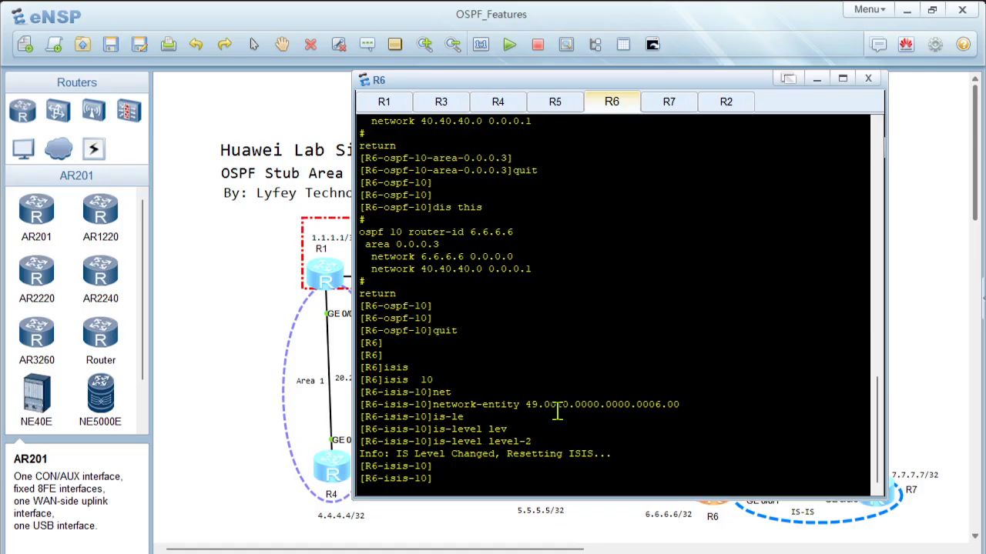
Step: Set the IS-IS name of the router in process 10 to R6
text(is)
key(Tab)
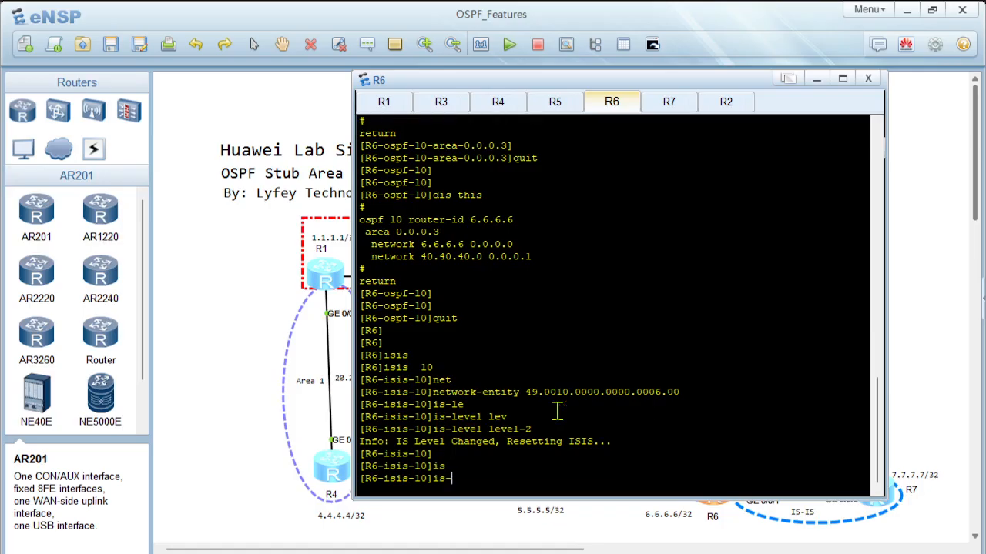
text(n)
key(Tab)
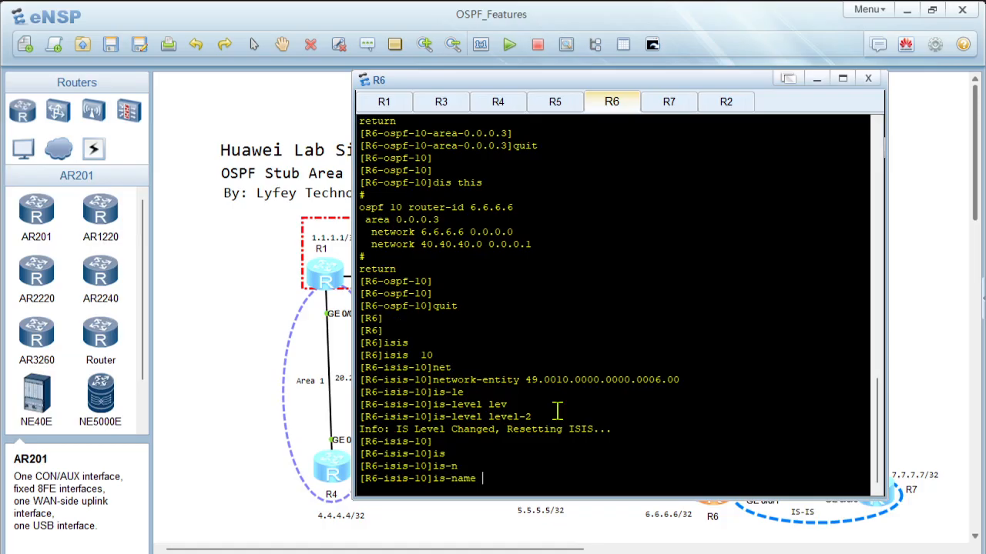
text(R6)
key(Return)
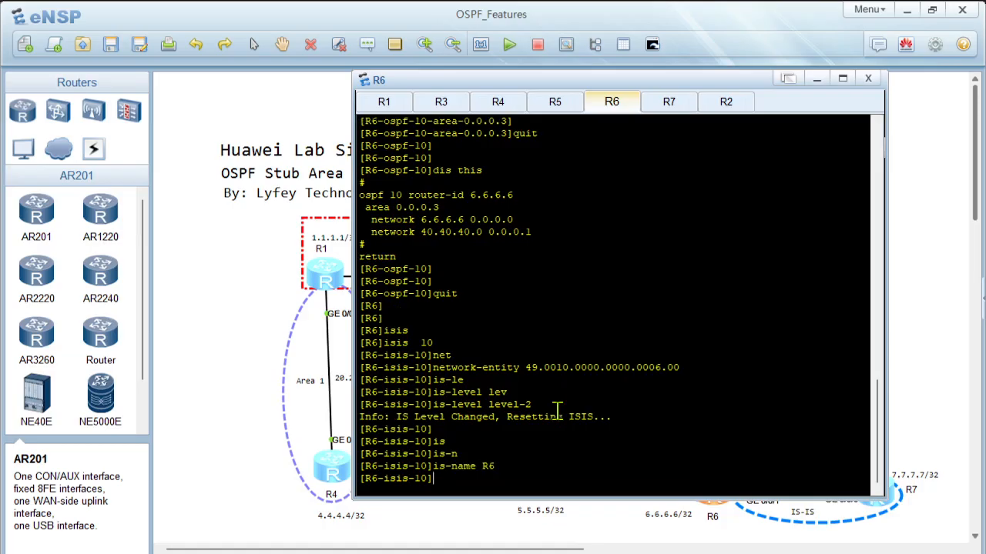
Step: Display the current configuration of IS-IS process 10 on R6
text(dis this)
key(Return)
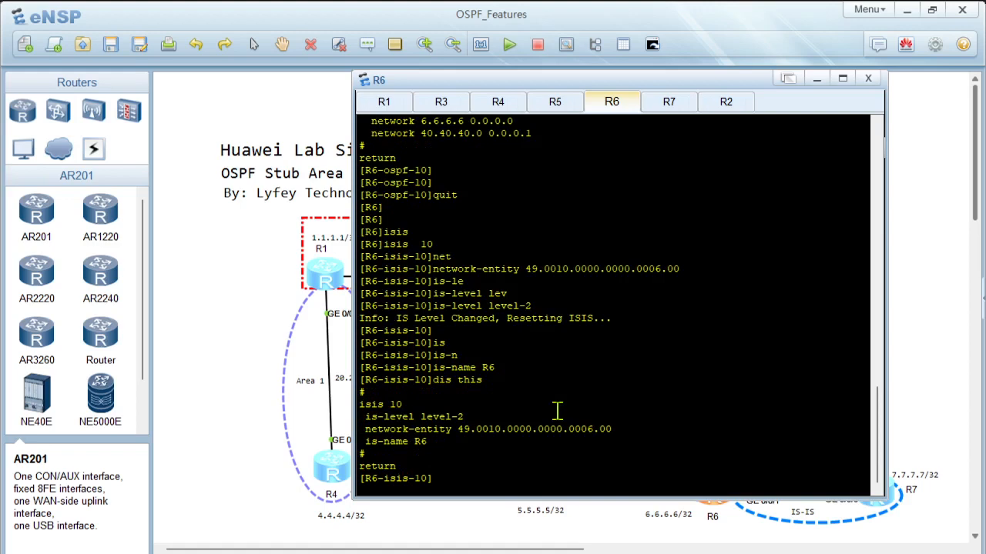
Step: Return R6 to the system view and move the console window aside to uncover the R6–R7 link in the topology
click(671, 107)
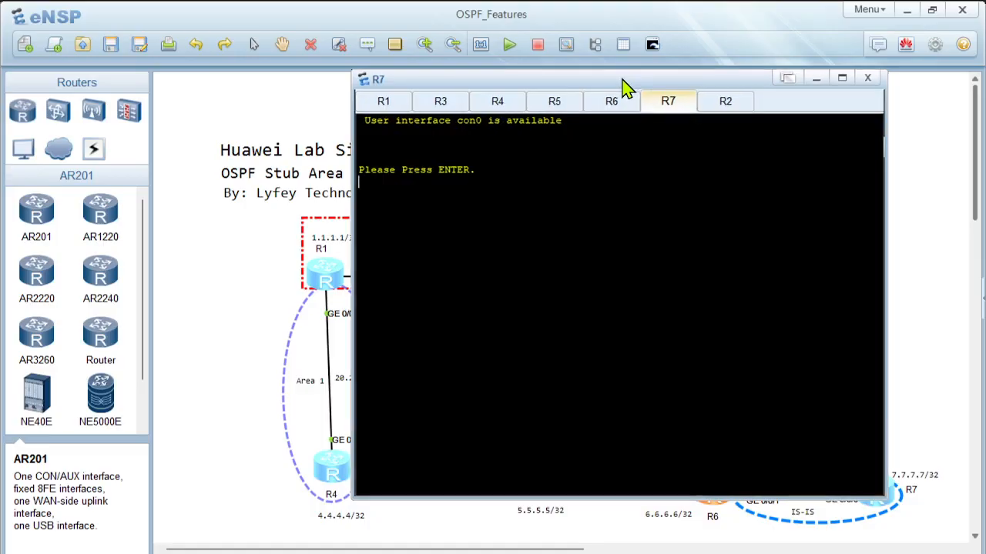
click(615, 103)
text(q)
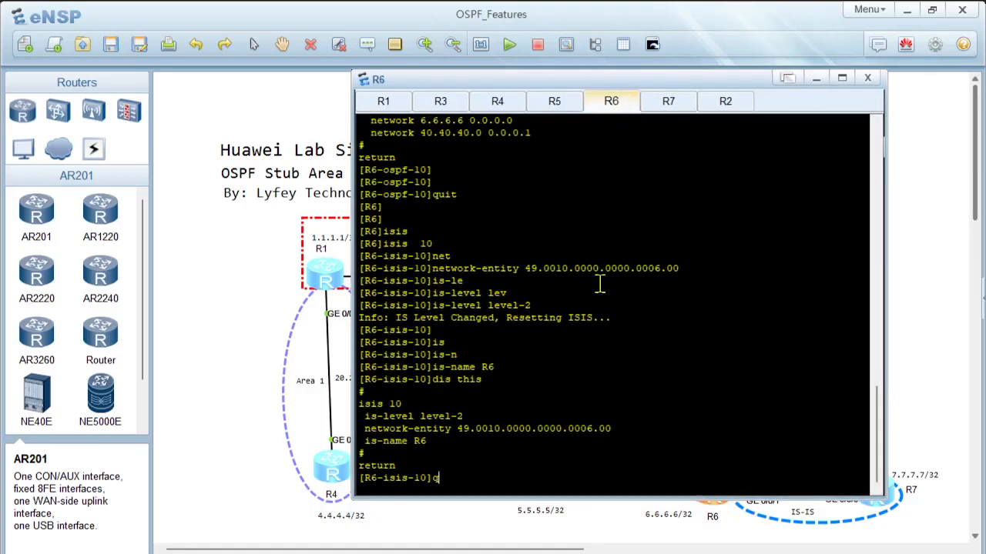
text(uit)
key(Return)
key(Return)
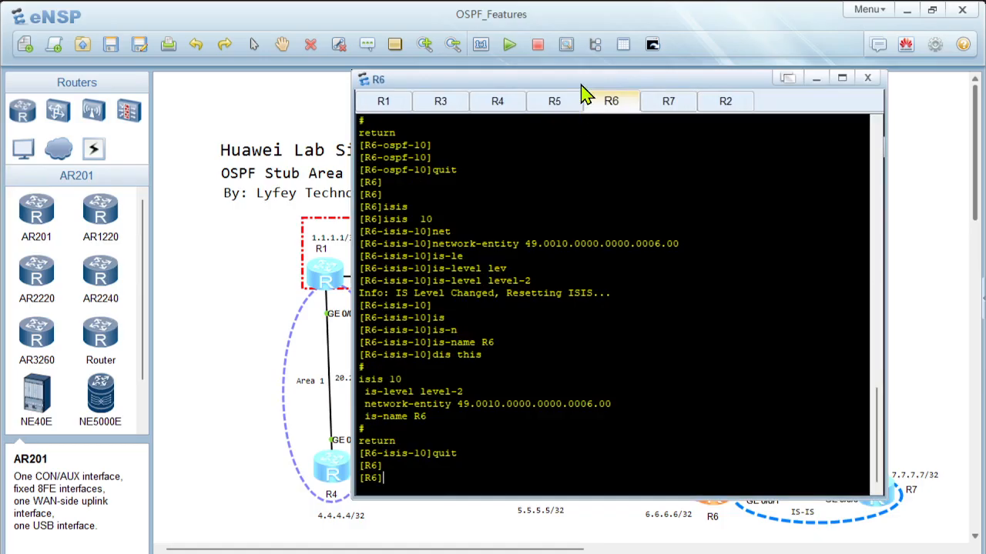
drag(591, 83, 413, 92)
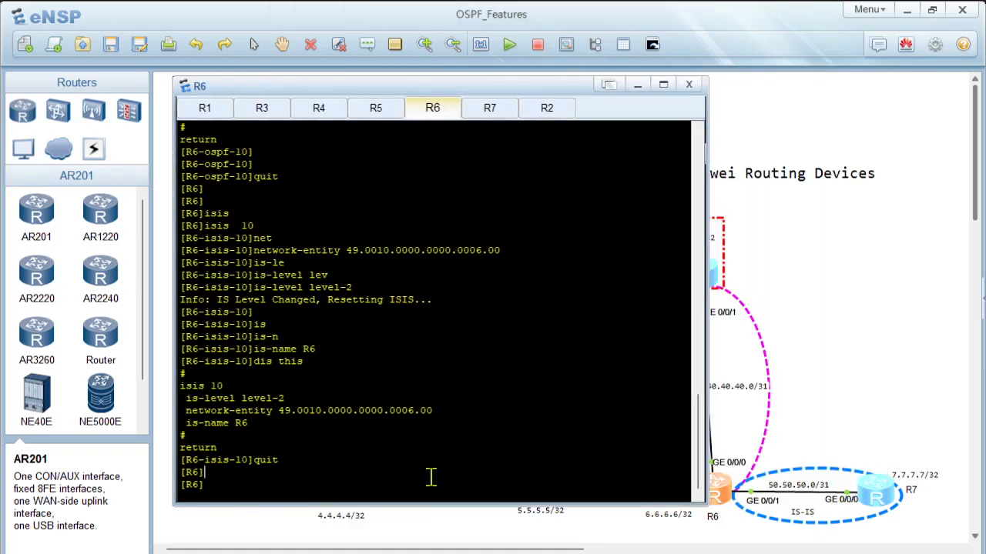
Step: Enable IS-IS process 10 on R6's GigabitEthernet 0/0/1 interface
text(interf)
key(Tab)
text(gi)
key(Tab)
text(0/0/1)
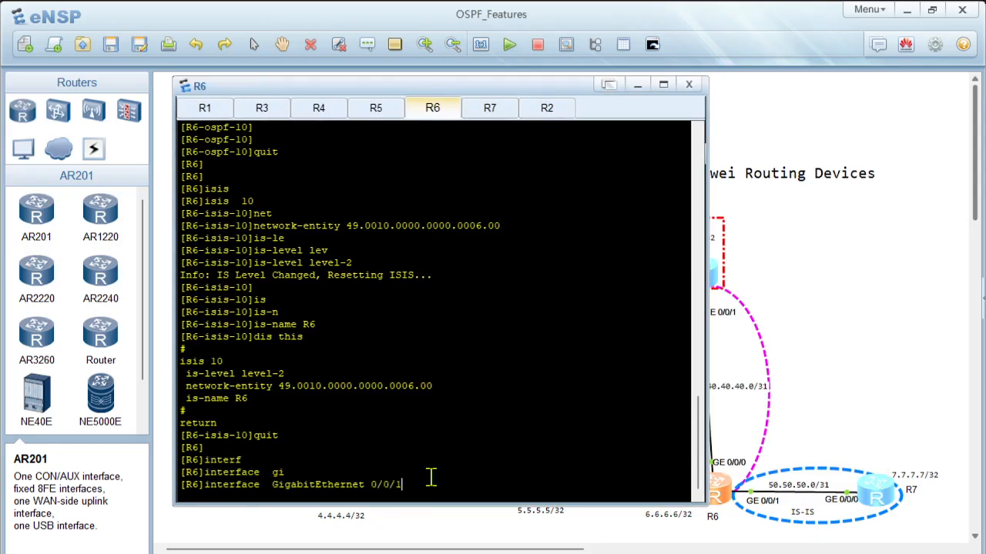
key(Return)
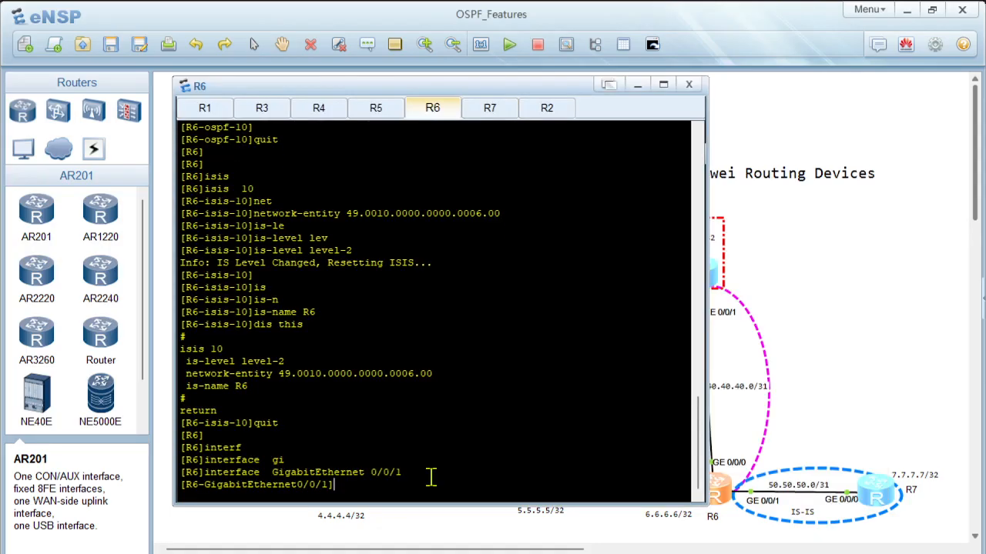
text(isis)
key(Tab)
text(en)
key(Tab)
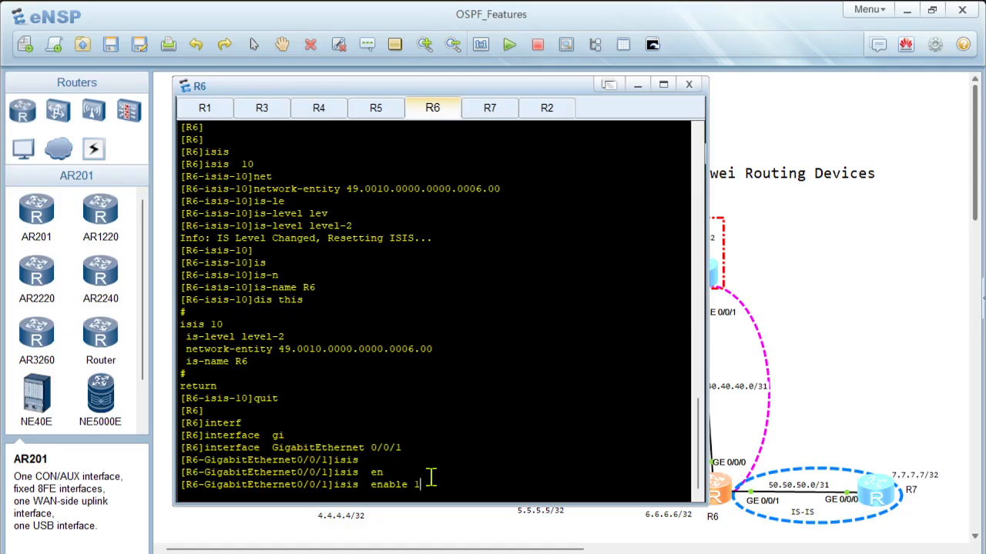
text(10)
key(Return)
key(Return)
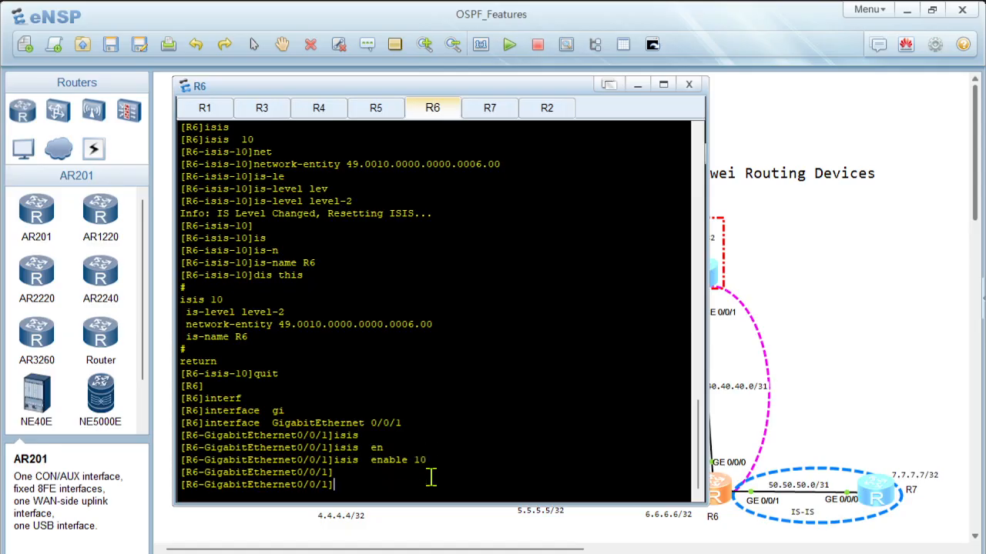
Step: Switch to R7's console and turn off its terminal monitor
click(490, 109)
key(Return)
key(Return)
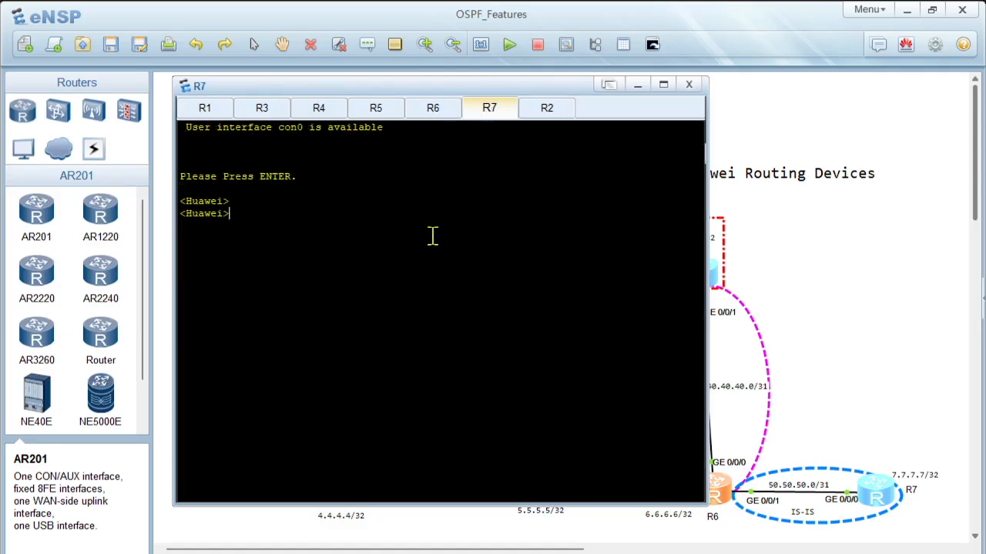
text(undo ter)
key(Tab)
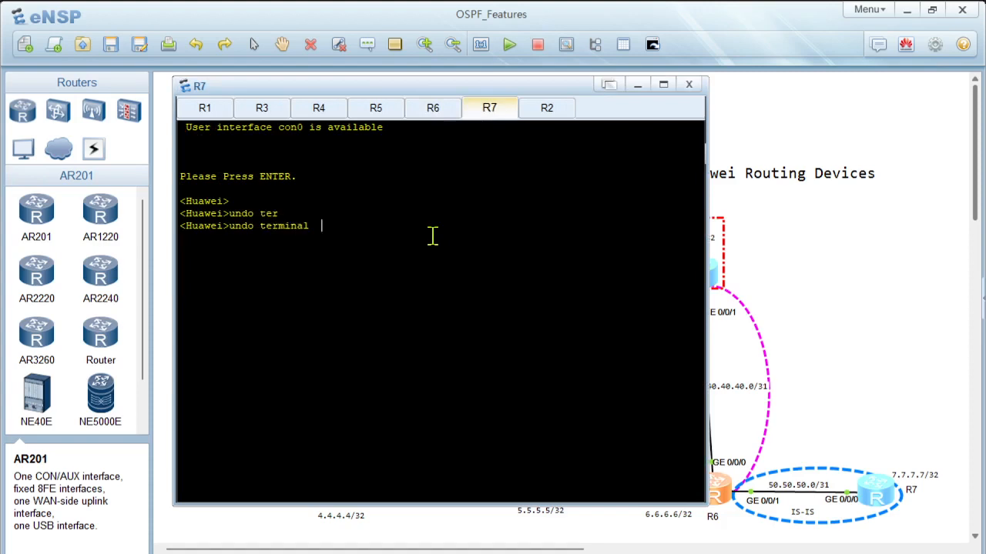
text(moni)
key(Tab)
key(Return)
key(Return)
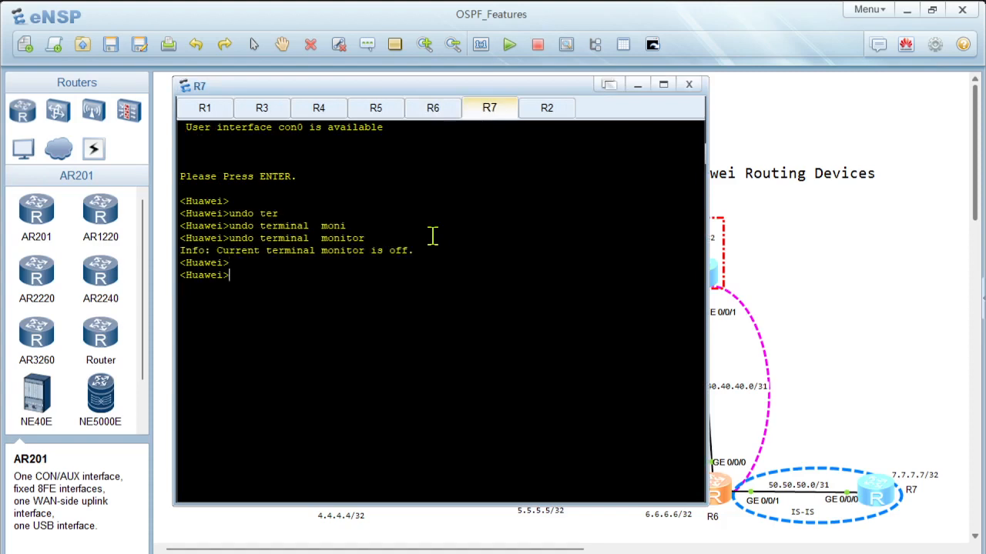
Step: Enter the system view on the unconfigured router and set its system name to R7
text(sys)
key(Return)
key(Return)
text(sy)
key(Tab)
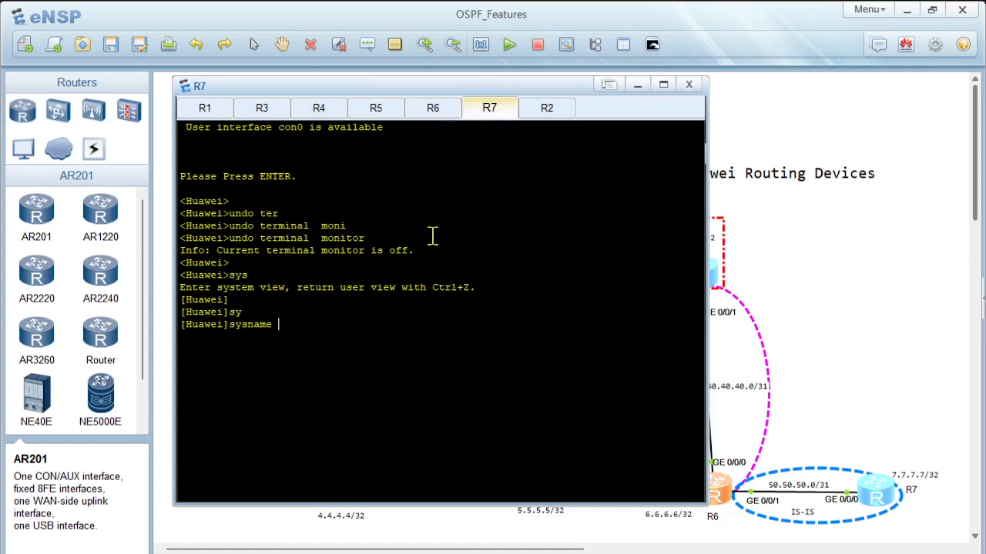
text(R7)
key(Return)
key(Return)
key(Return)
Step: Assign IP address 7.7.7.7 with a 32-bit mask to R7's LoopBack0 interface and return to the system view
text(interf)
key(Tab)
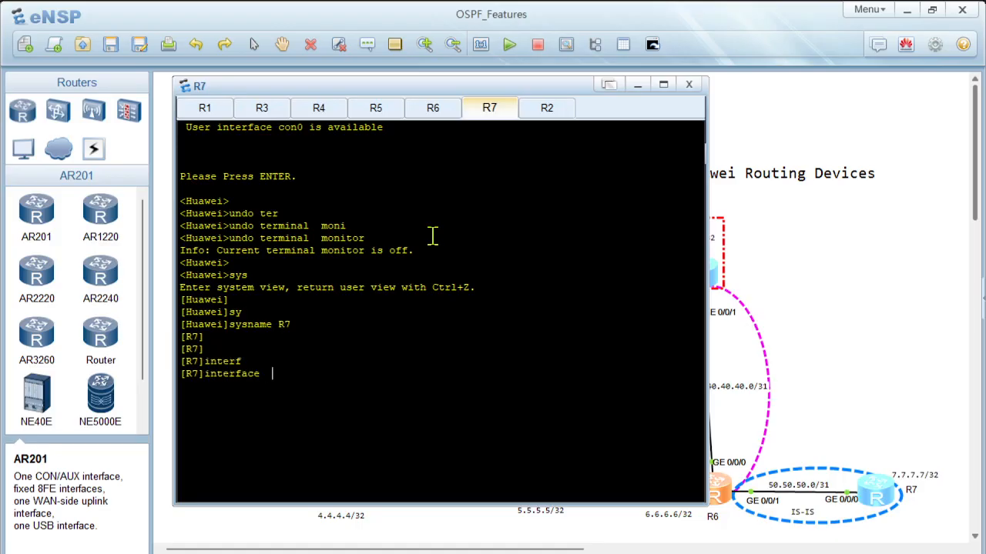
text(lo)
key(Tab)
key(Tab)
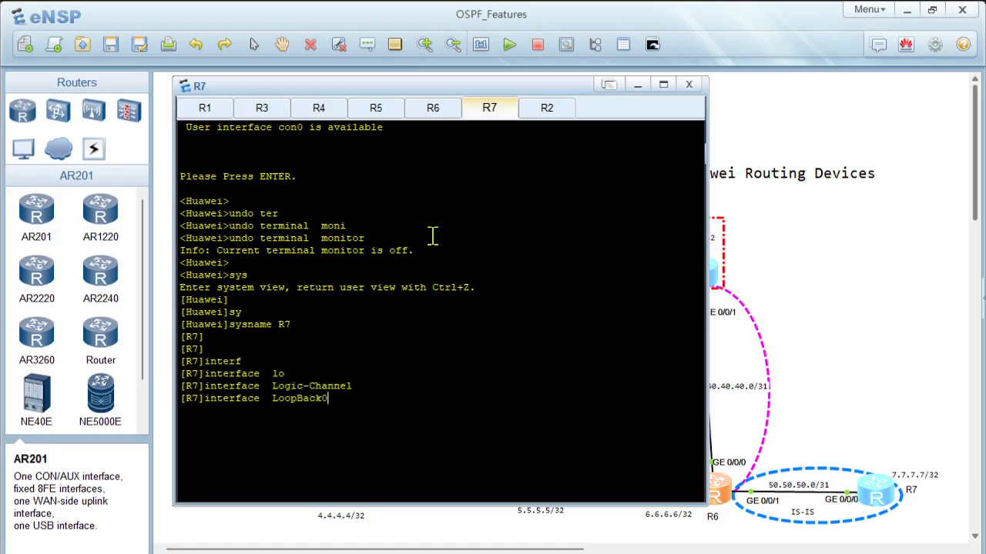
text(0)
key(Return)
text(ip ad)
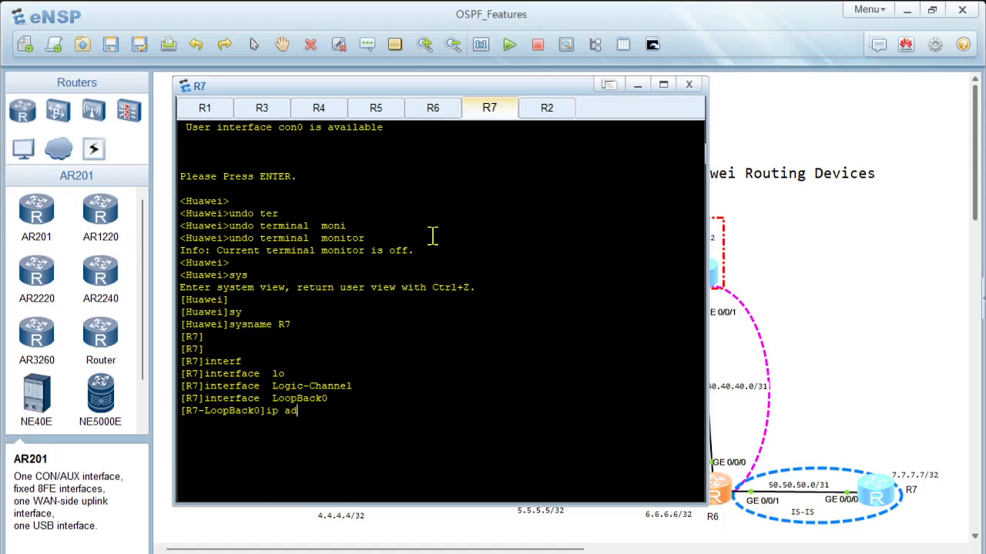
key(Tab)
text(7.7.7.7)
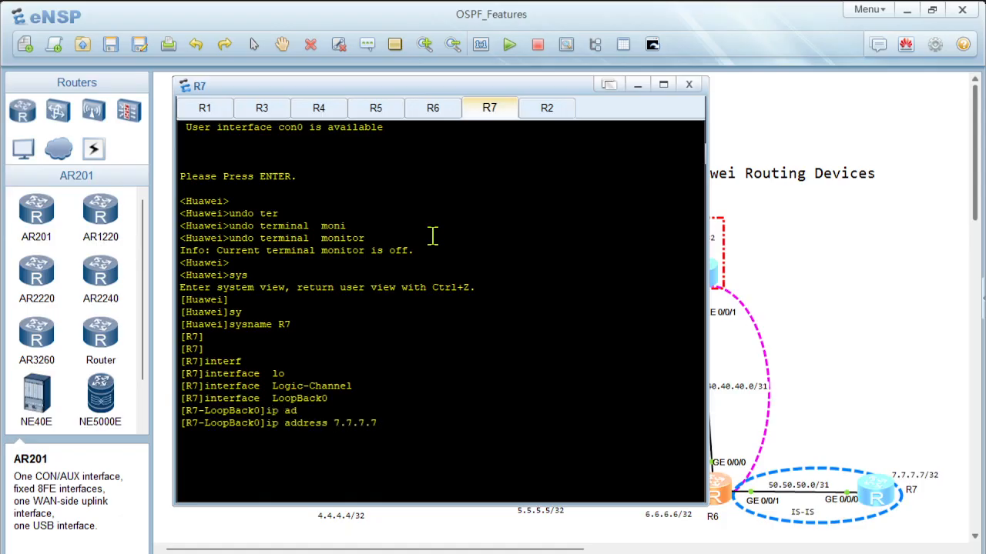
text( 32)
key(Return)
key(Return)
key(Return)
text(quit)
key(Return)
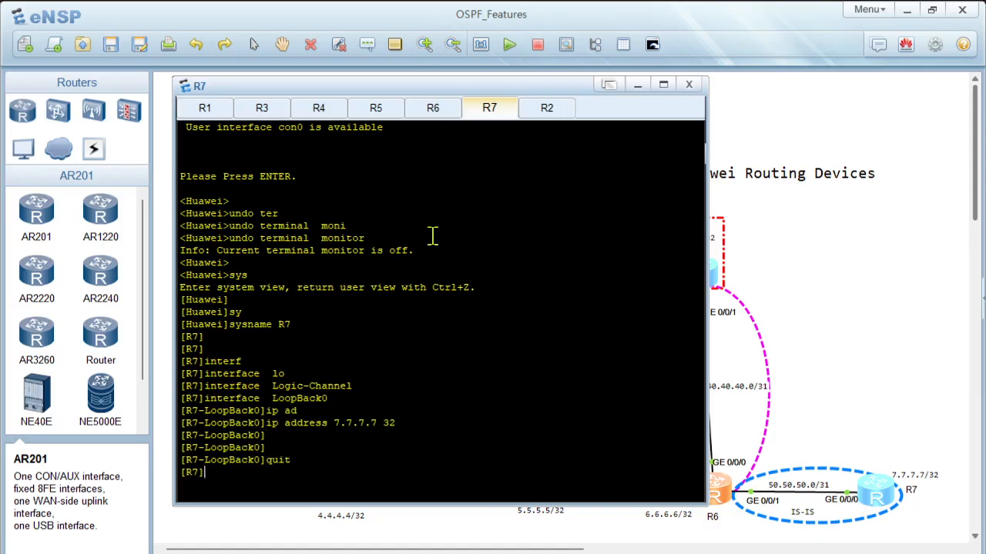
Step: Assign IP address 50.50.50.1 with a 31-bit mask to R7's GigabitEthernet 0/0/0 interface and return to the system view
text(f)
key(Tab)
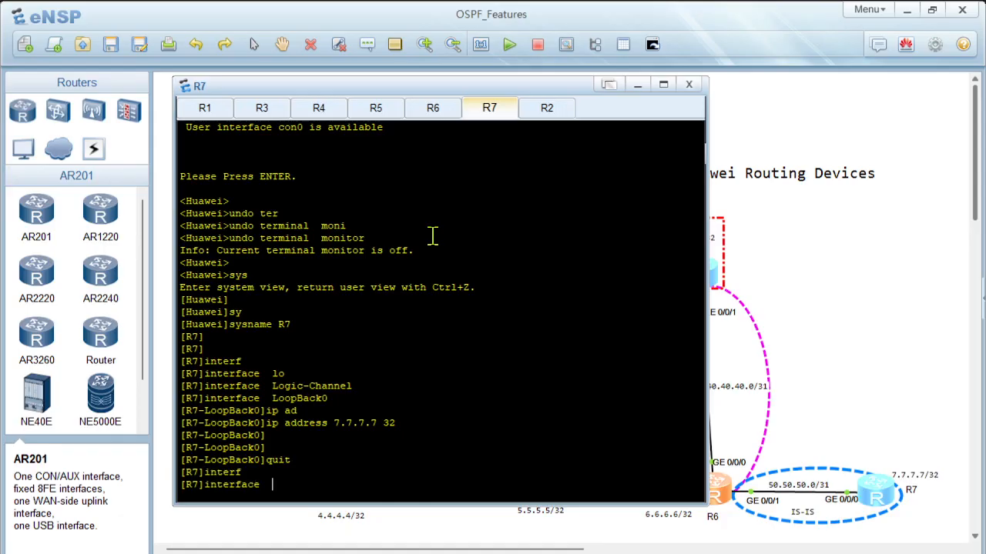
text(gi)
key(Tab)
text(0/0/0)
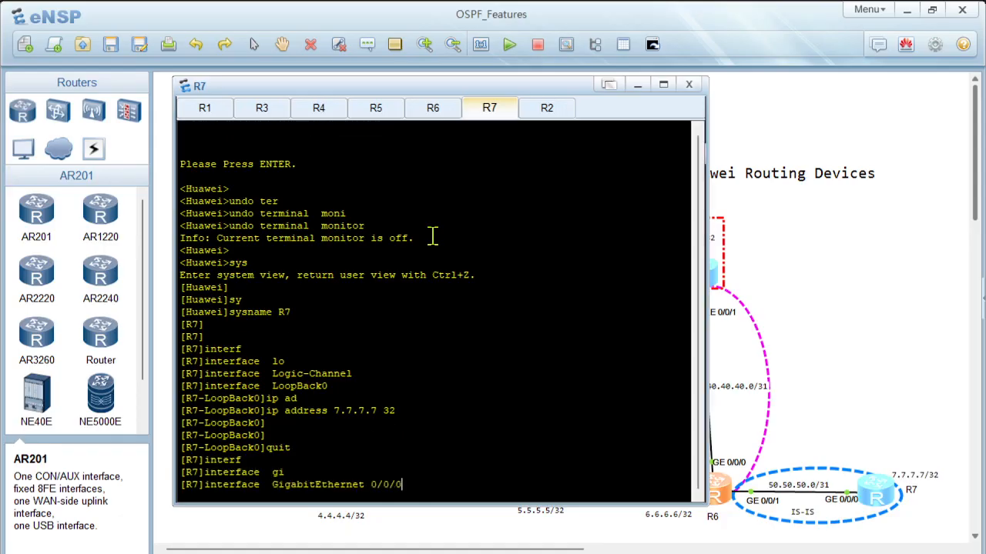
key(Return)
text(ip ad)
key(Tab)
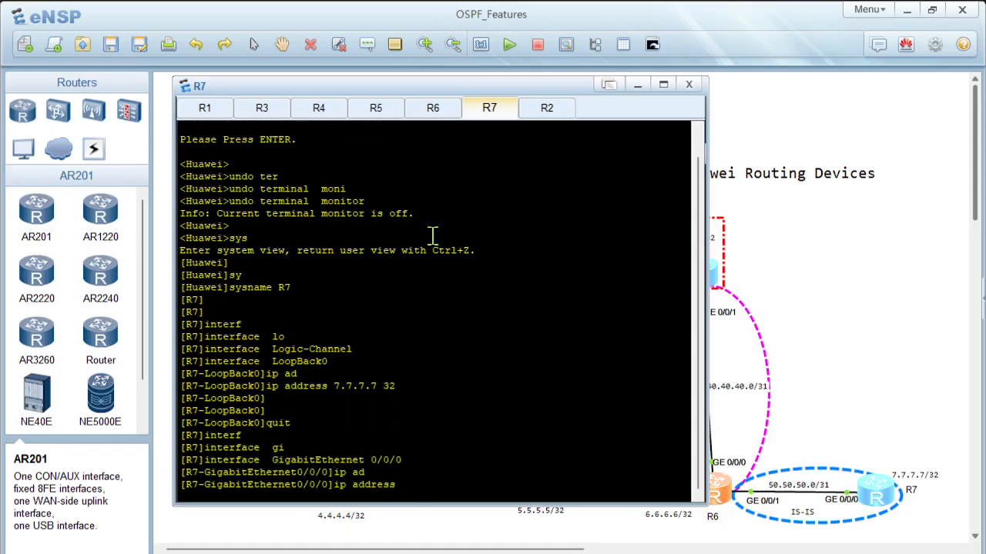
text(50.50.50.1 31)
key(Return)
key(Return)
text(quit)
key(Return)
key(Return)
key(Return)
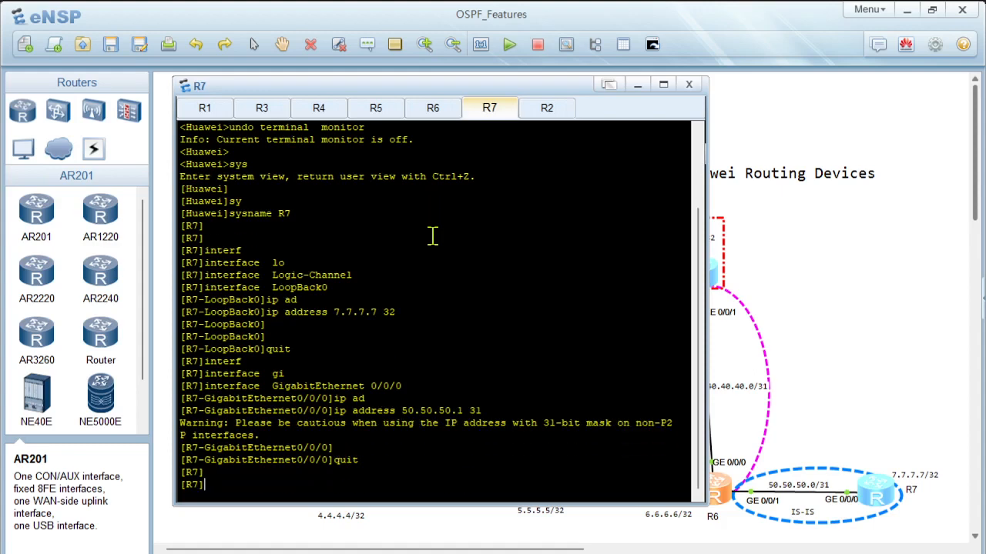
Step: Create IS-IS process 10 on R7 with network entity 49.0010.0000.0000.0007.00
text(isis)
key(Tab)
text(10)
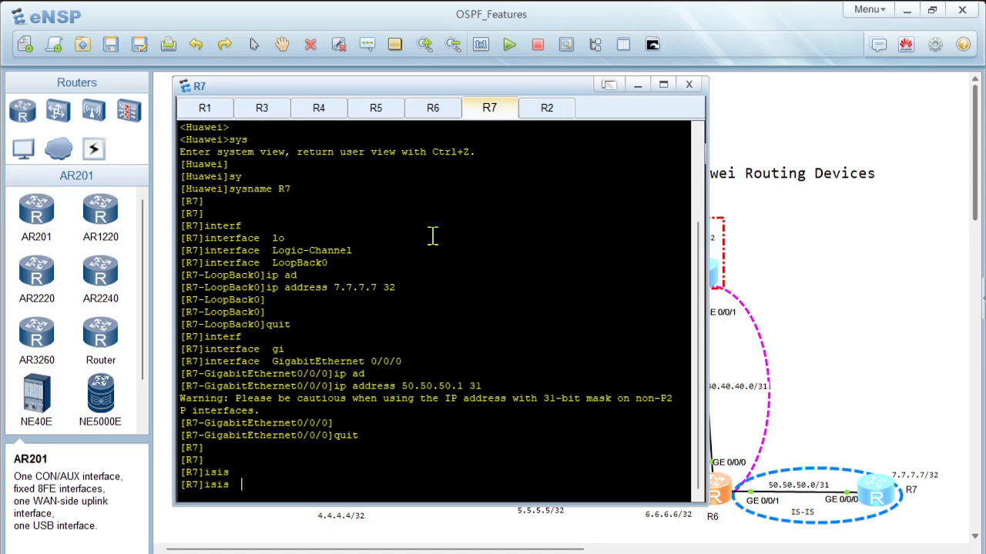
key(Return)
text(net)
key(Tab)
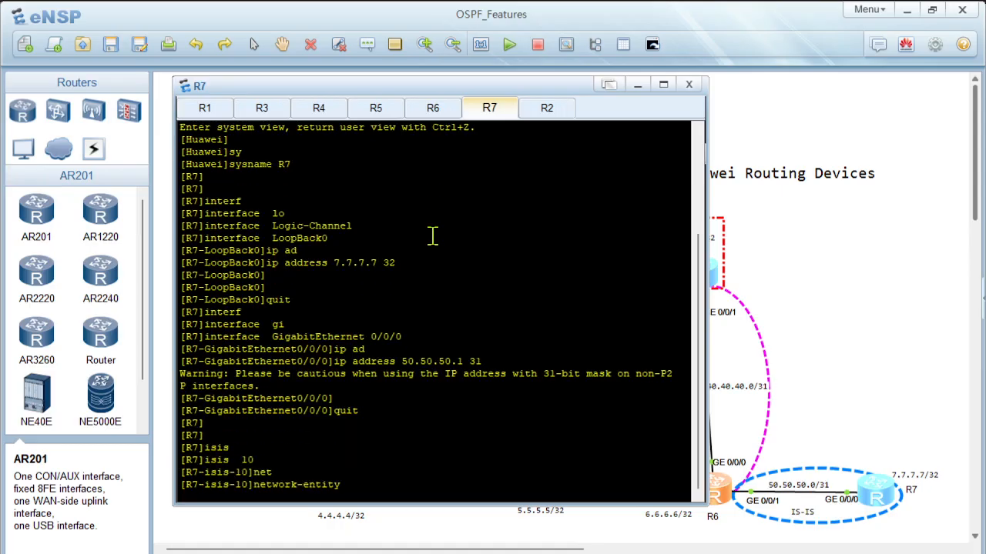
text(49.0010.0000.0000.000)
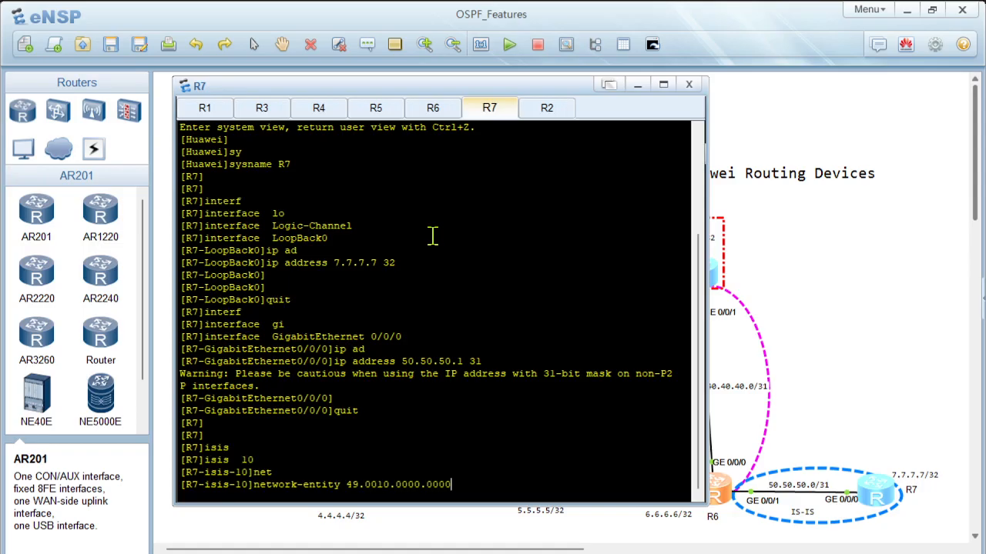
text(7.00)
key(Return)
Step: Set the IS level of R7's IS-IS process 10 to level-2
text(is)
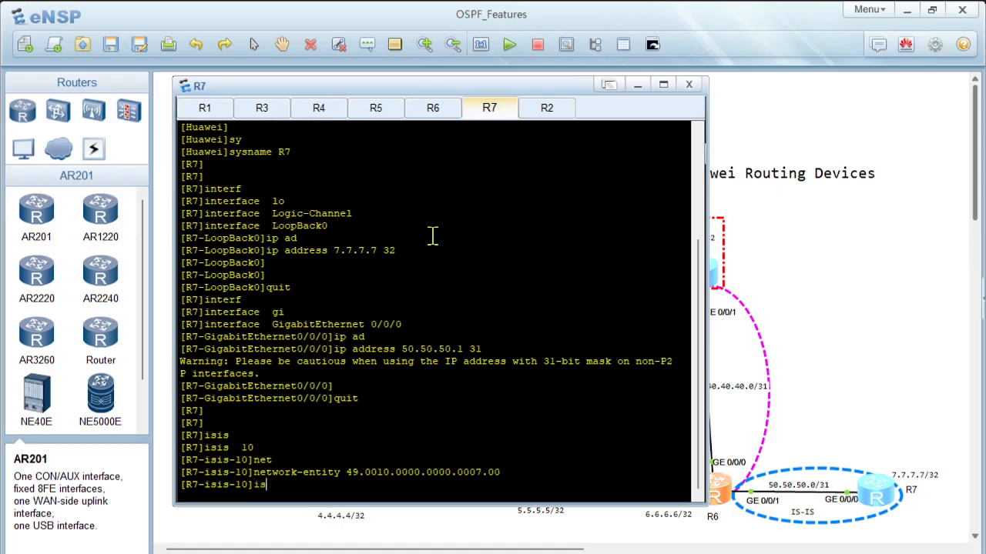
text(-le)
key(Tab)
text(le)
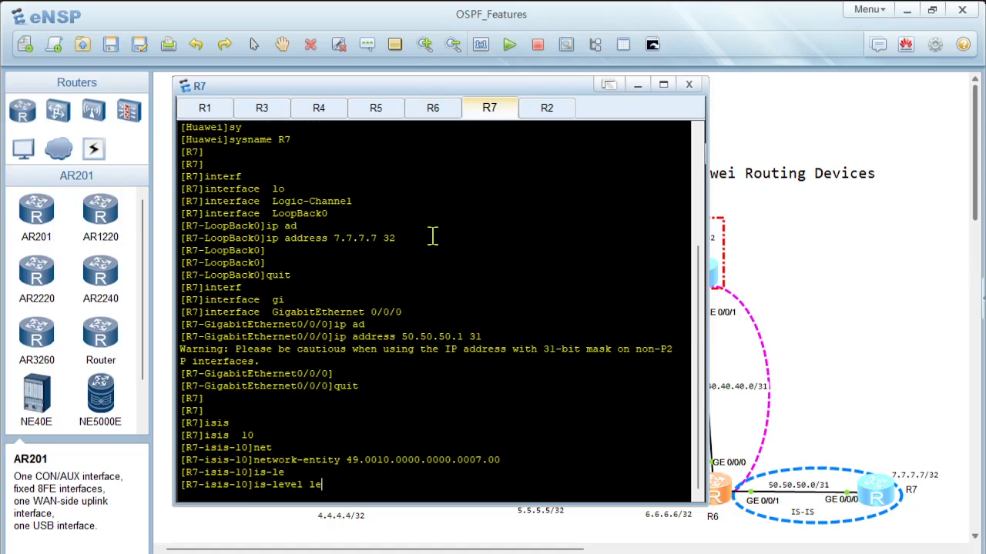
key(Tab)
text(2)
key(Return)
Step: Set the IS-IS host name of process 10 to R7 and return to the system view
text(is)
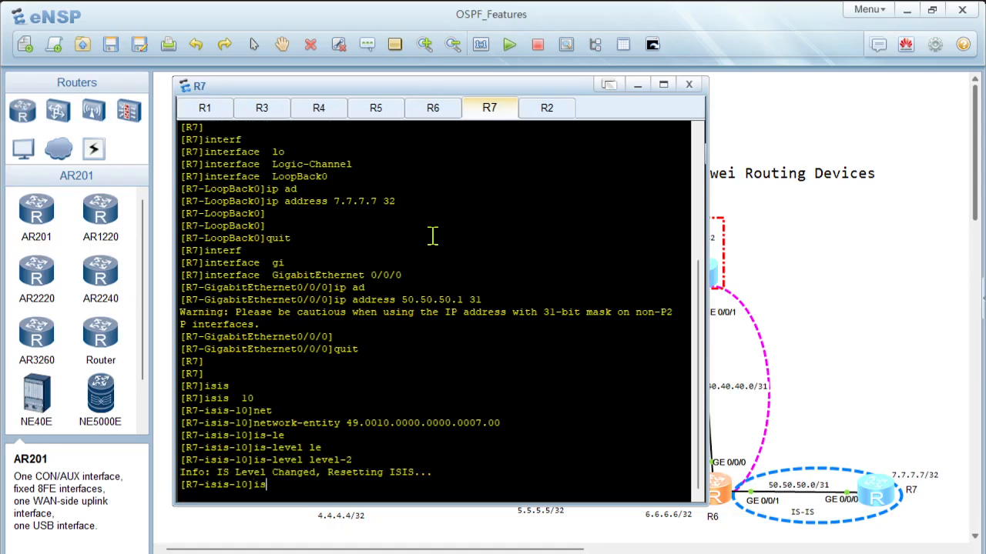
key(Tab)
text(n)
key(Tab)
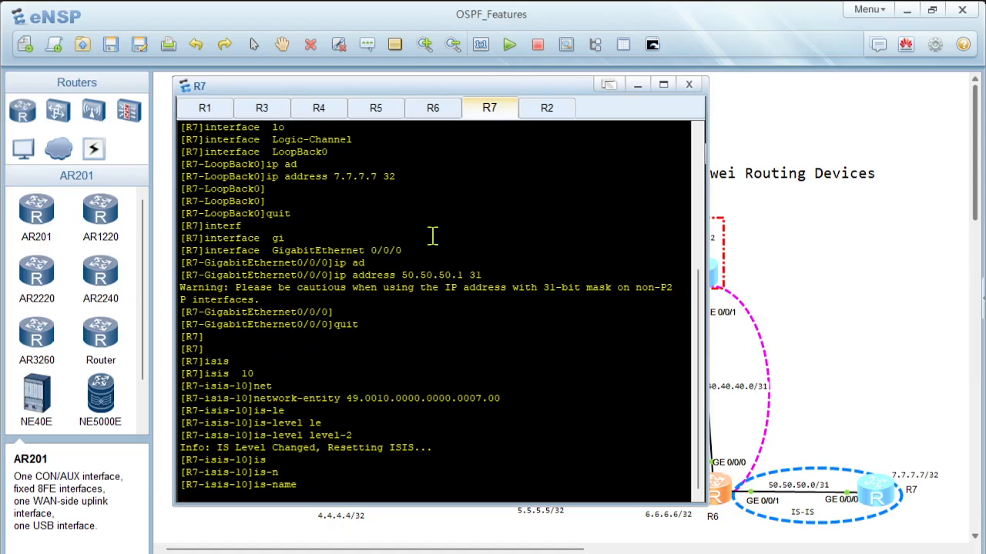
text(R7)
key(Return)
key(Return)
key(Return)
text(q)
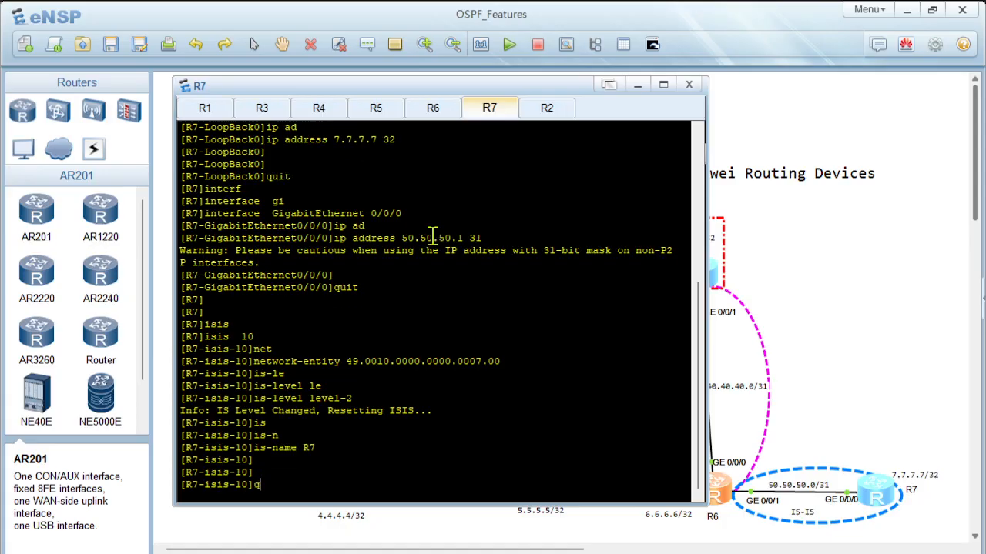
text(uit)
key(Return)
key(Return)
key(Return)
Step: Enable IS-IS process 10 on R7's LoopBack0 interface and return to the system view
text(in)
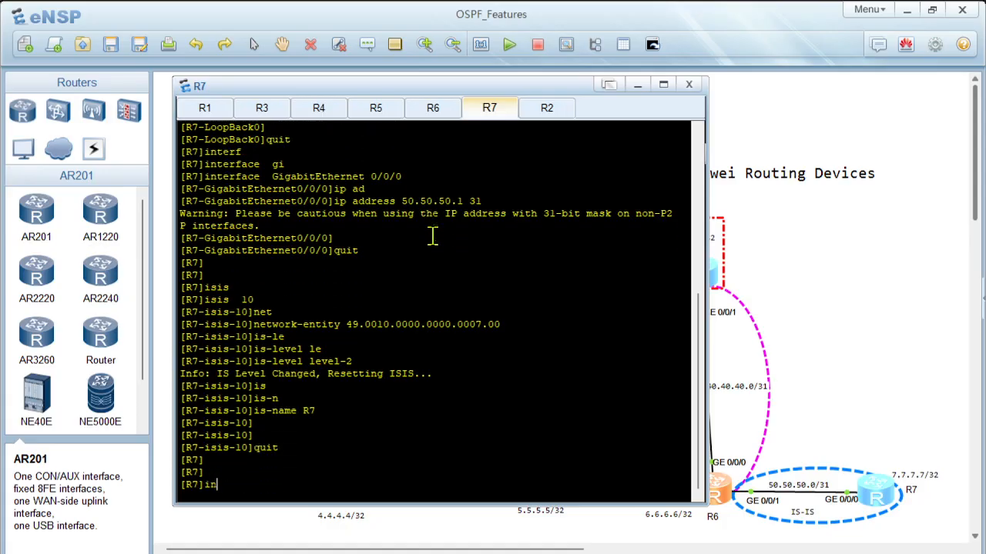
text(terf)
key(Tab)
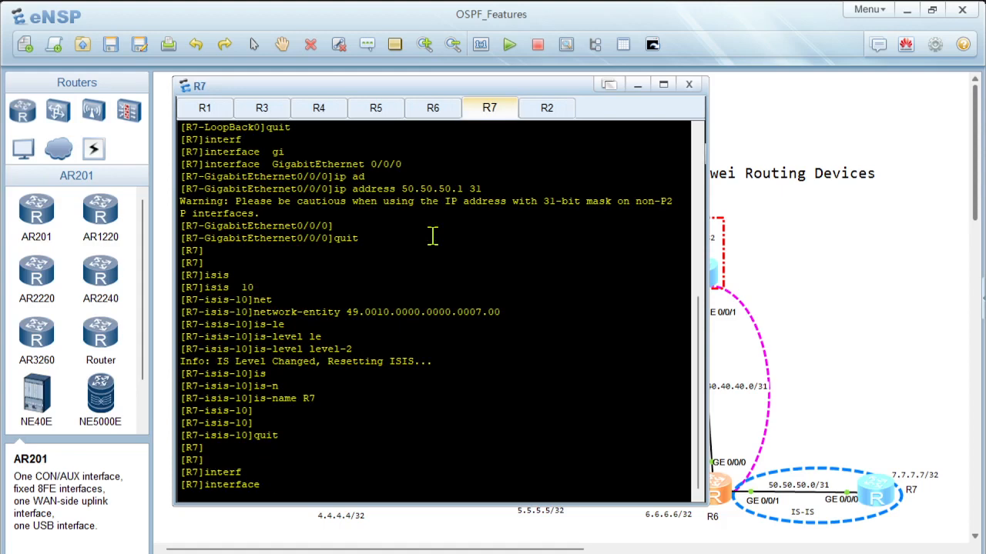
text(lo)
key(Tab)
key(Tab)
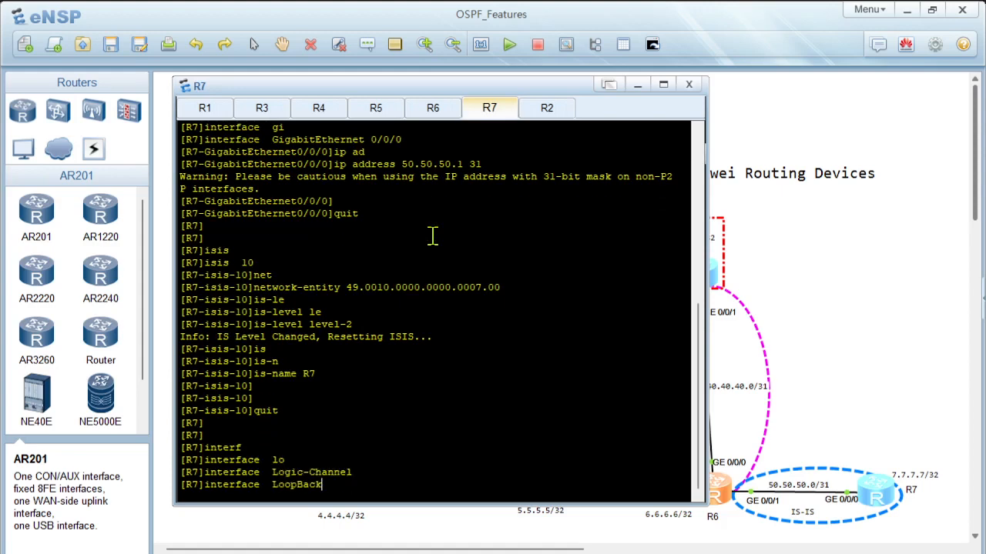
text(0)
key(Return)
text(is)
key(Tab)
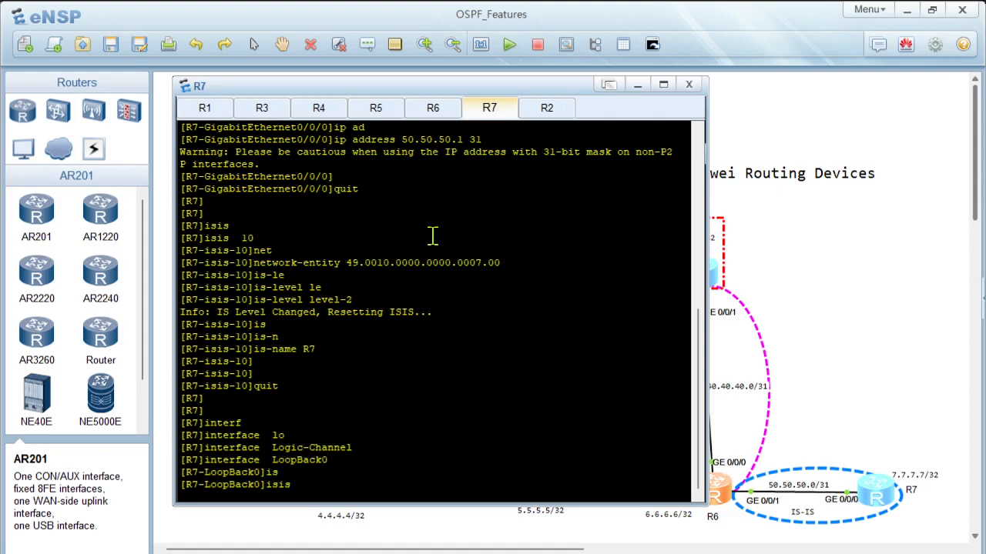
text(en)
key(Tab)
text(10)
key(Return)
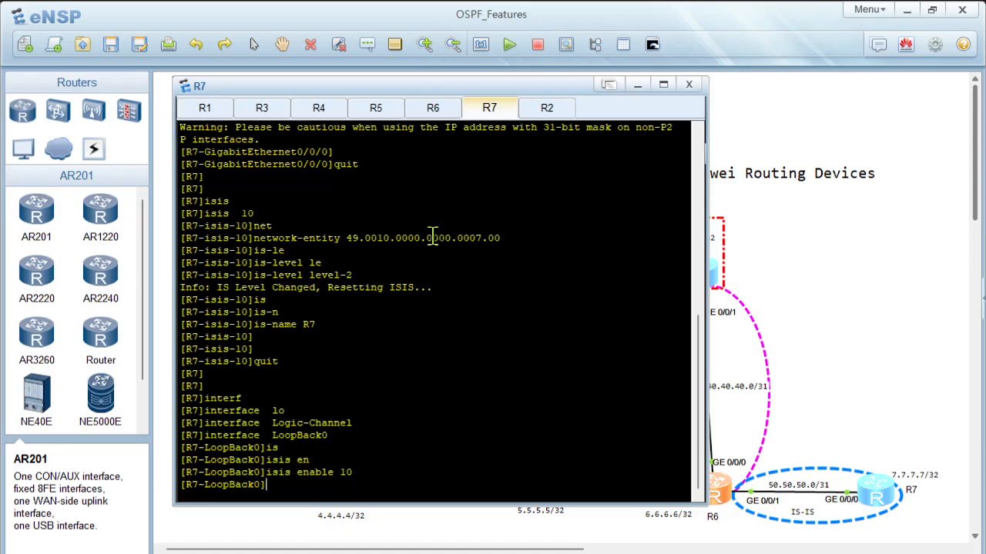
text(quit)
key(Return)
key(Return)
Step: Enable IS-IS process 10 on R7's GigabitEthernet 0/0/0 interface and return to the system view
text(int)
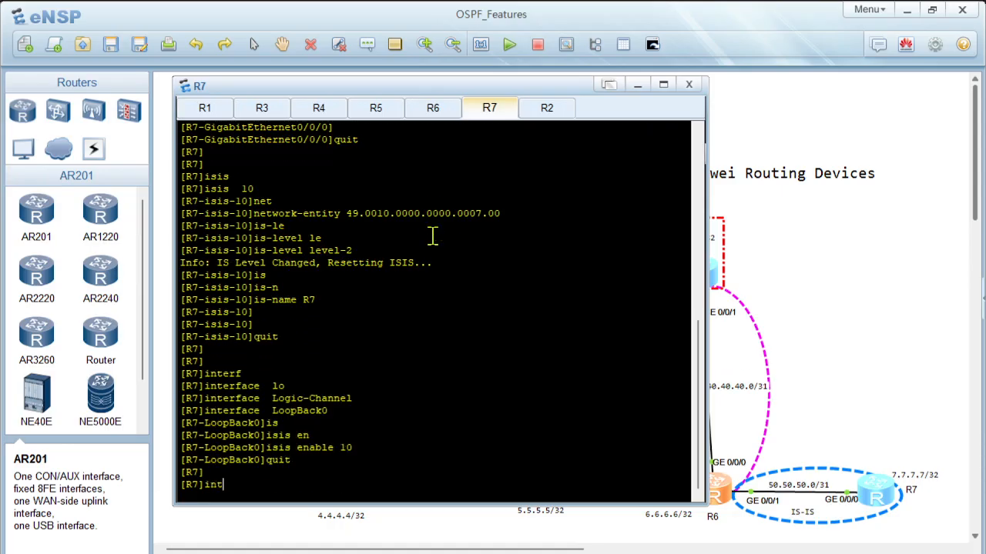
text(erf)
key(Tab)
text(gi)
key(Tab)
text(0/)
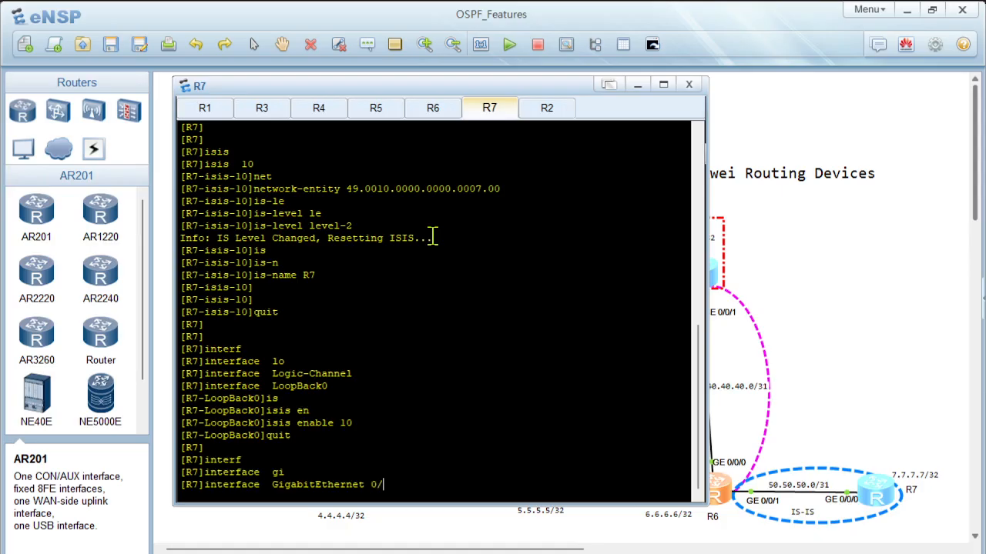
text(0/0/)
key(Return)
text(is)
key(Tab)
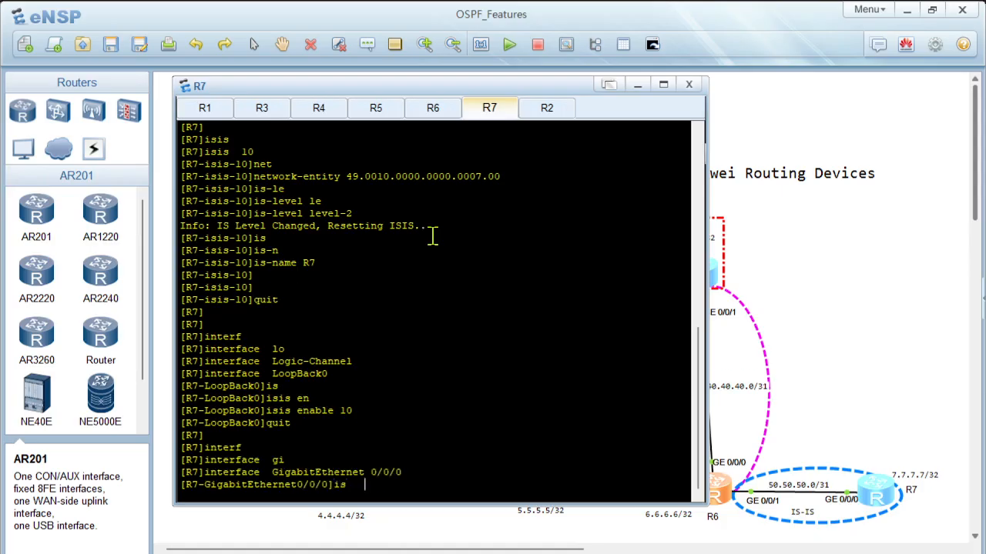
text(en)
key(Tab)
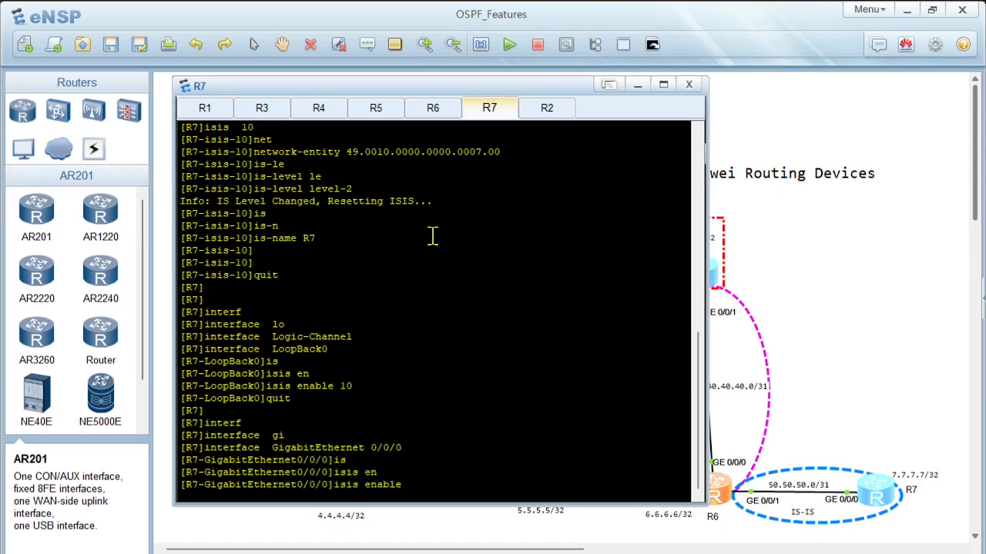
text(10)
key(Return)
key(Return)
key(Return)
text(q)
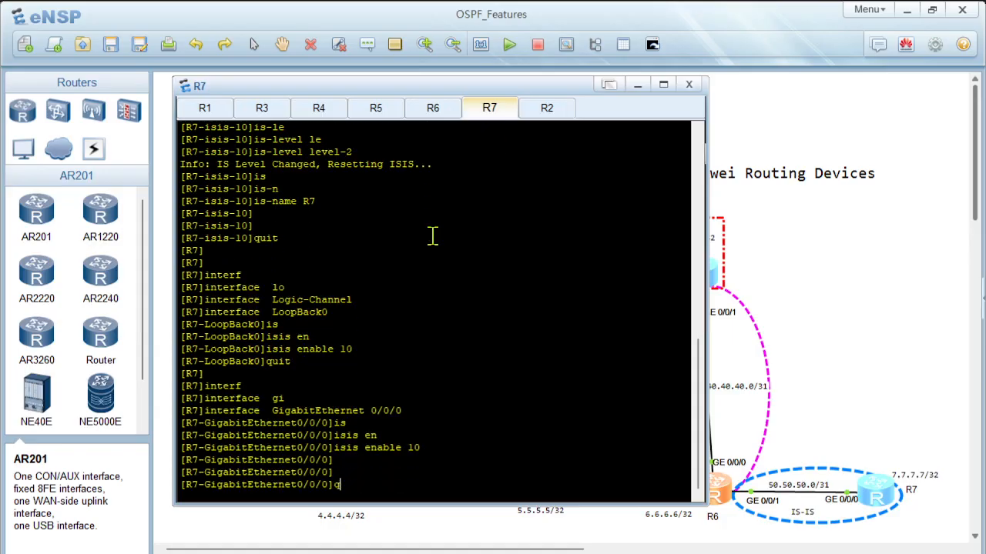
text(uit)
key(Return)
key(Return)
key(Return)
key(Return)
Step: Display R7's IS-IS peer information and repeat the query several times to check the adjacency with R6
text(disp)
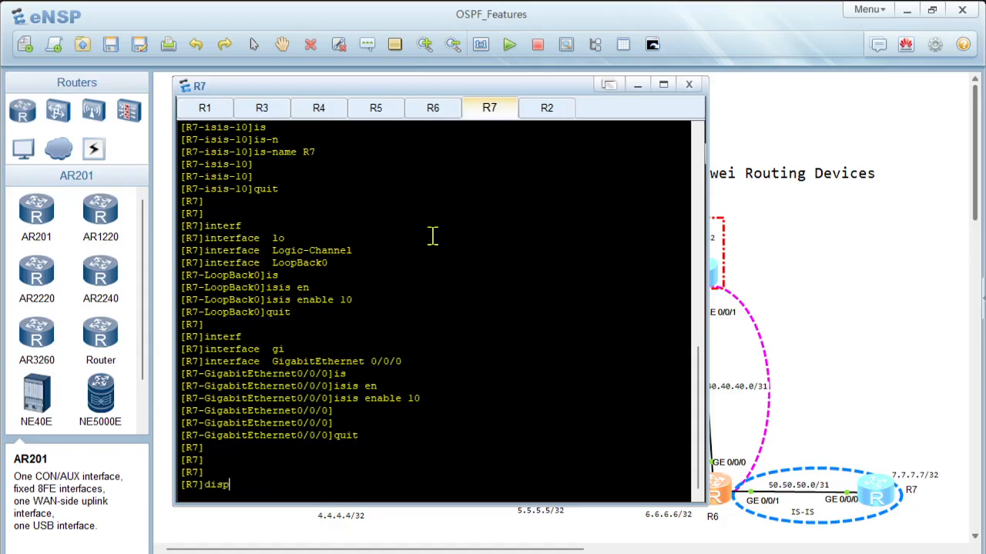
text(l)
key(Tab)
text(isi)
key(Tab)
text(pe)
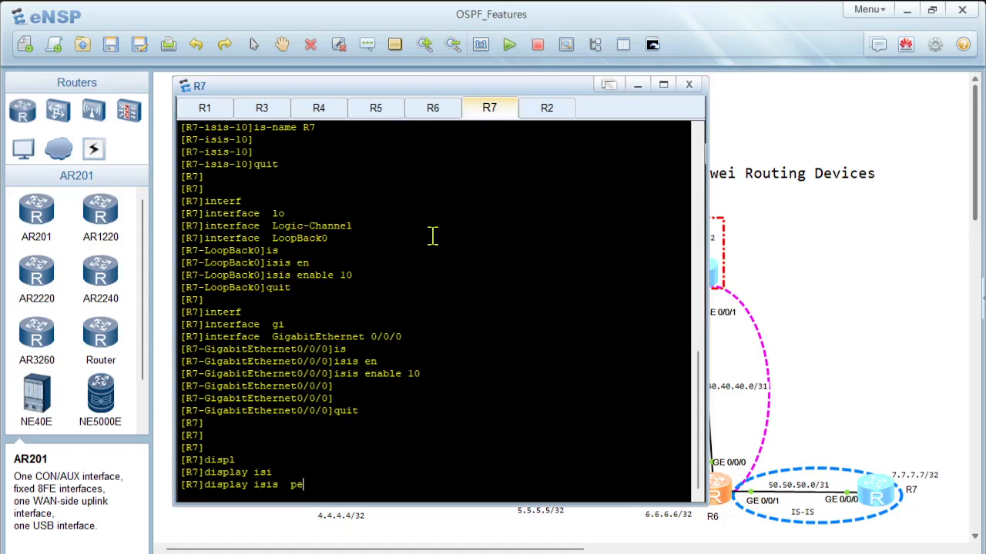
key(Tab)
key(Return)
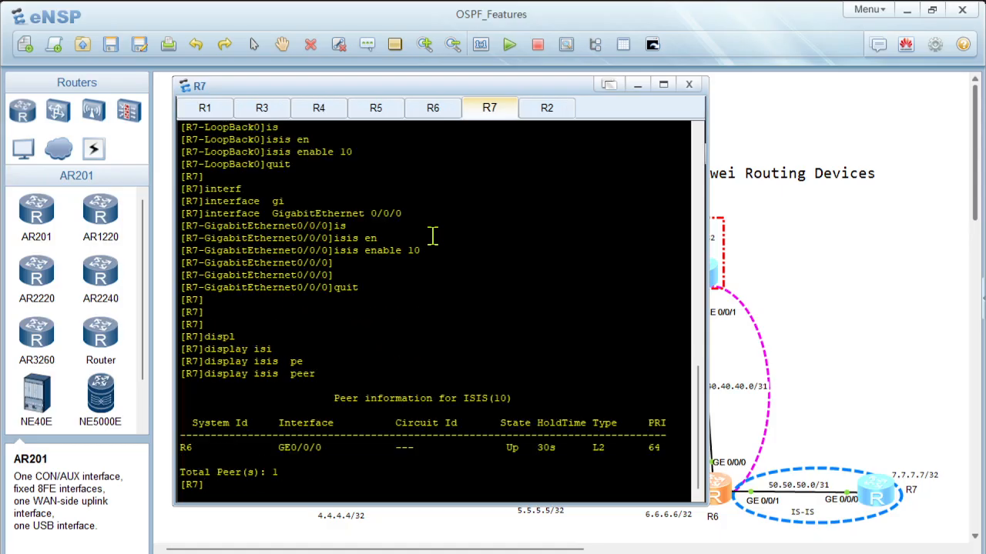
key(Up)
key(Return)
key(Up)
key(Return)
key(Up)
key(Return)
key(Up)
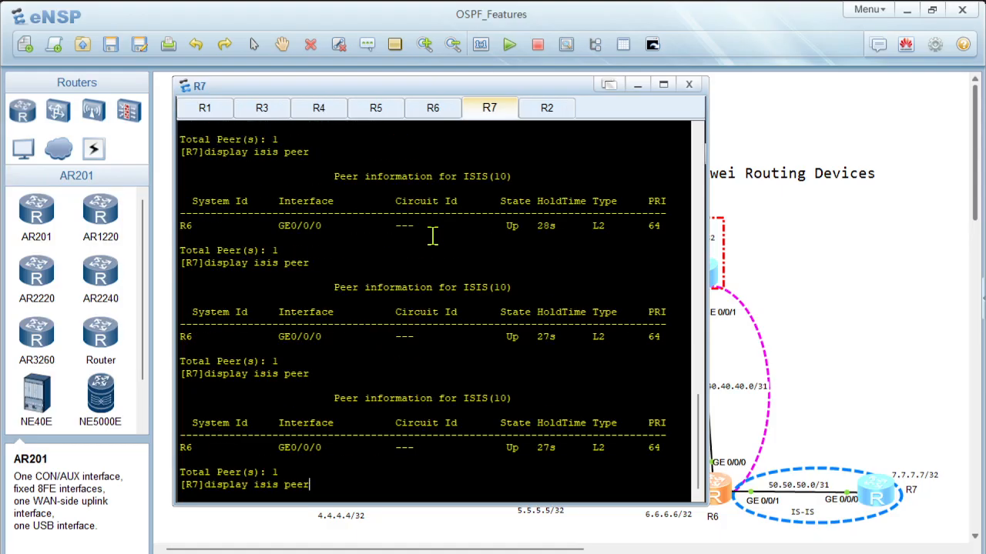
key(Down)
Step: Switch to R6's console and display its IS-IS peer information to check the adjacency with R7
click(435, 111)
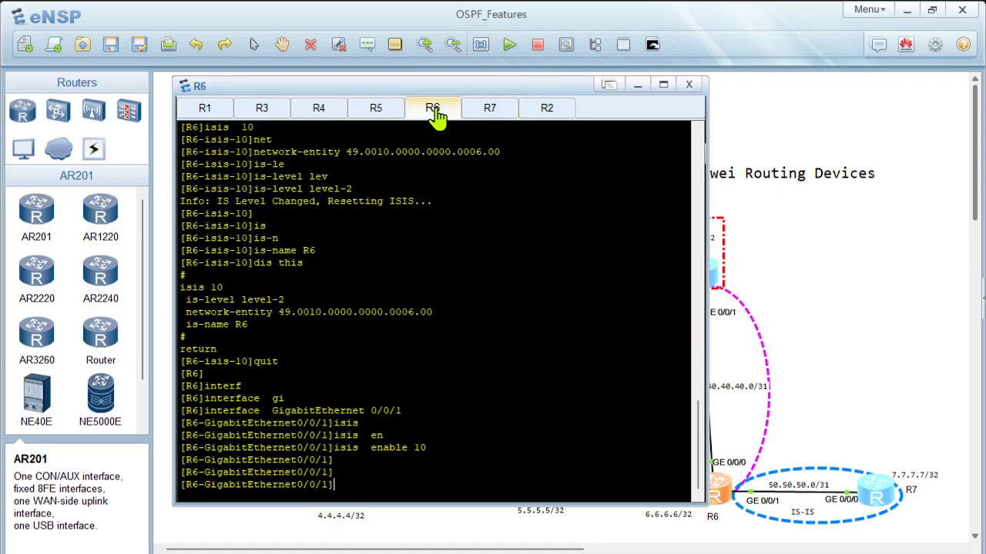
key(Return)
key(Return)
text(displ)
key(Tab)
text(isi)
key(Tab)
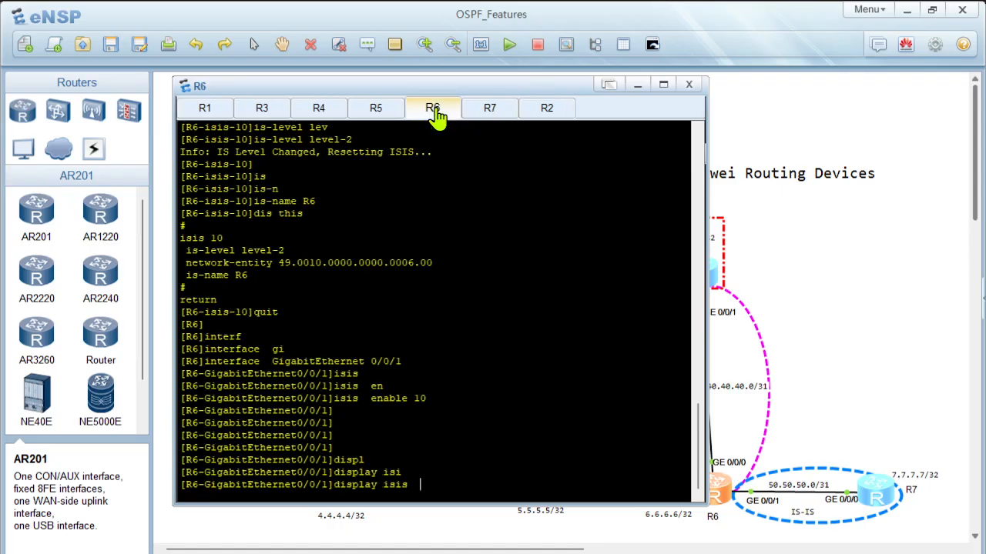
text(pe)
key(Tab)
key(Return)
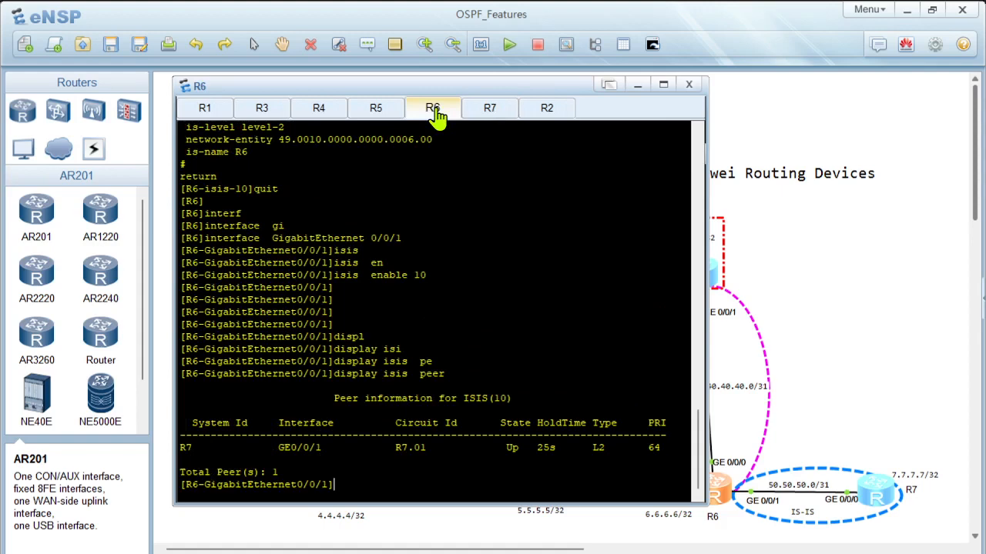
Step: Display R6's IS-IS route table to check the routes learned from R7
text(displ)
key(Tab)
text(isi)
key(Tab)
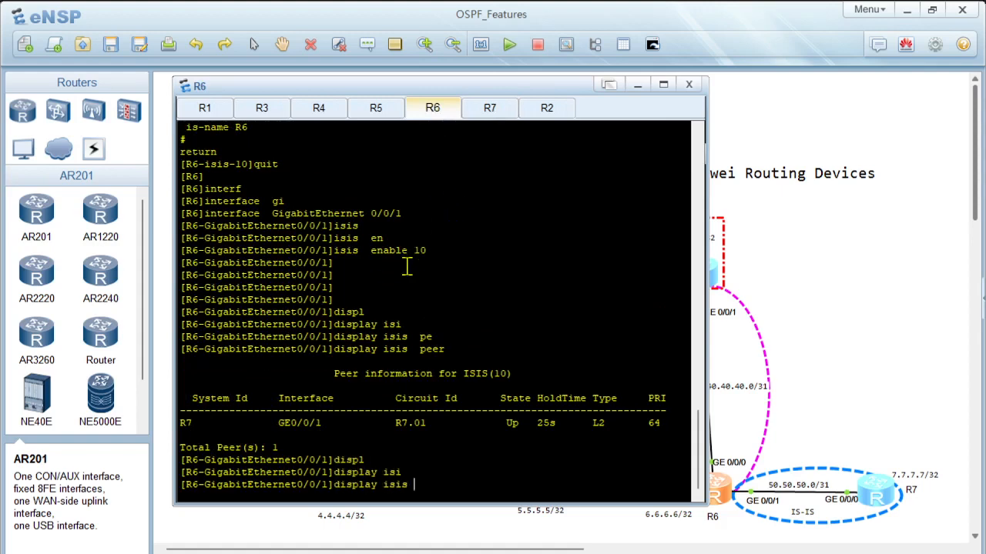
text(rou)
key(Tab)
key(Return)
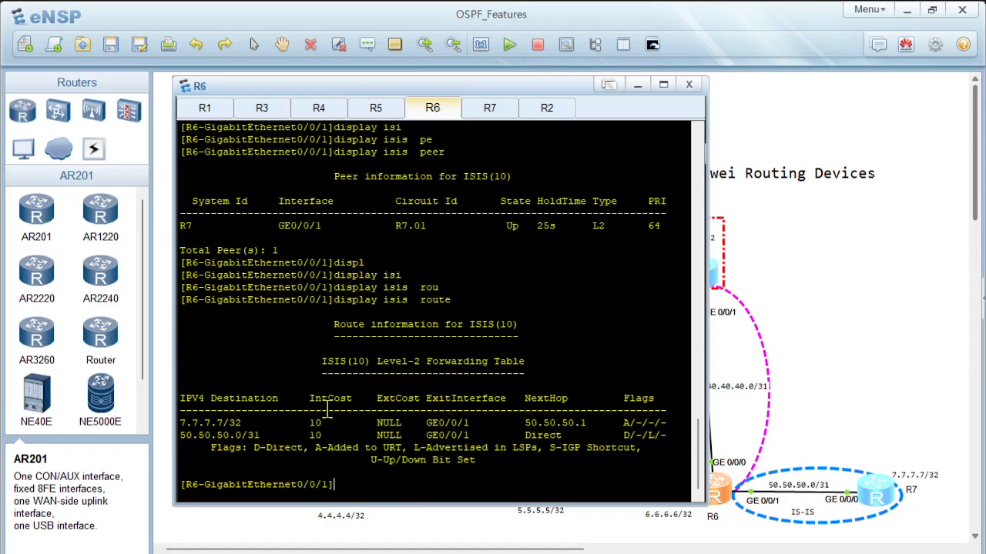
Step: Leave R6's GigabitEthernet 0/0/1 interface view and enter the OSPF process 10 view
text(quit)
key(Return)
key(Return)
text(osp)
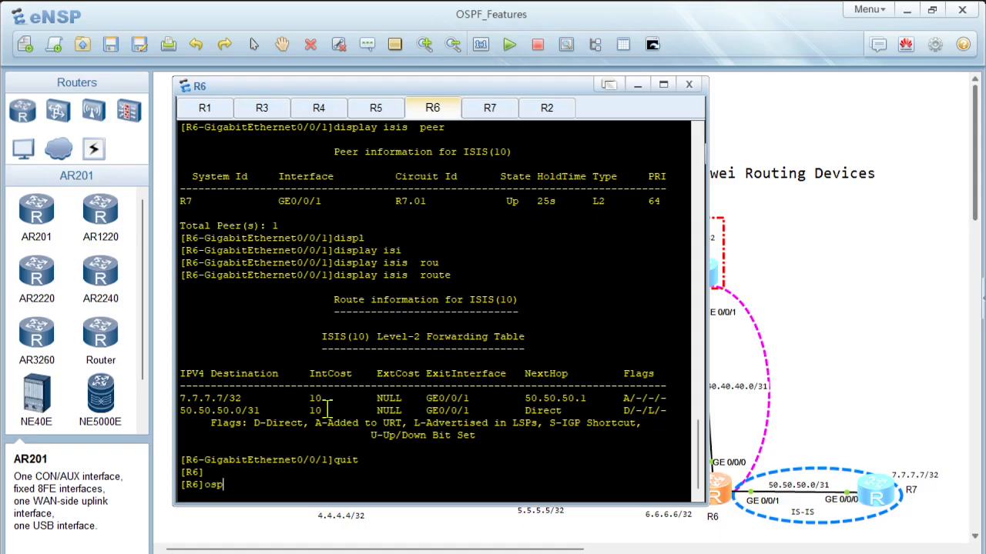
key(Tab)
text(10)
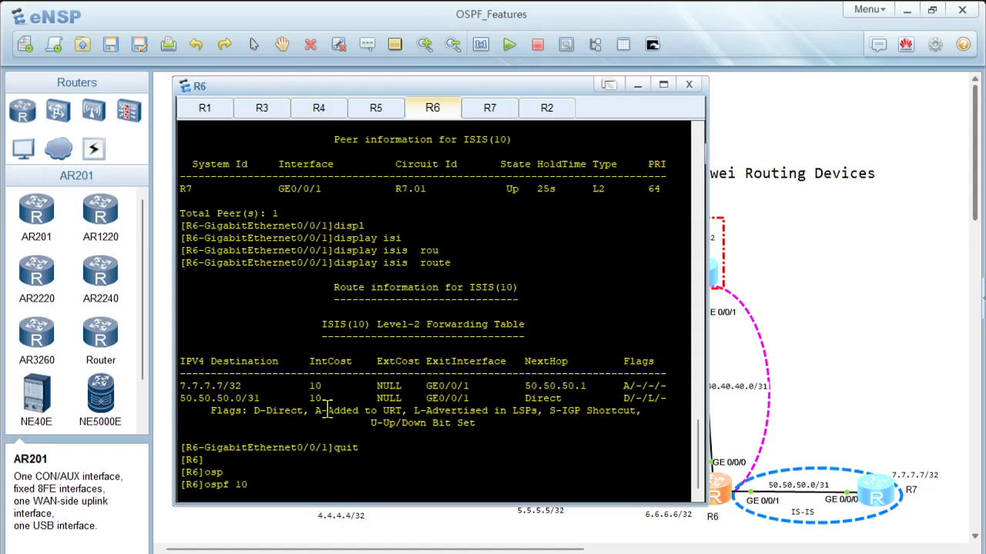
key(Return)
Step: Import the routes of IS-IS process 10 into R6's OSPF process 10, checking the available import options first
text(im)
key(Tab)
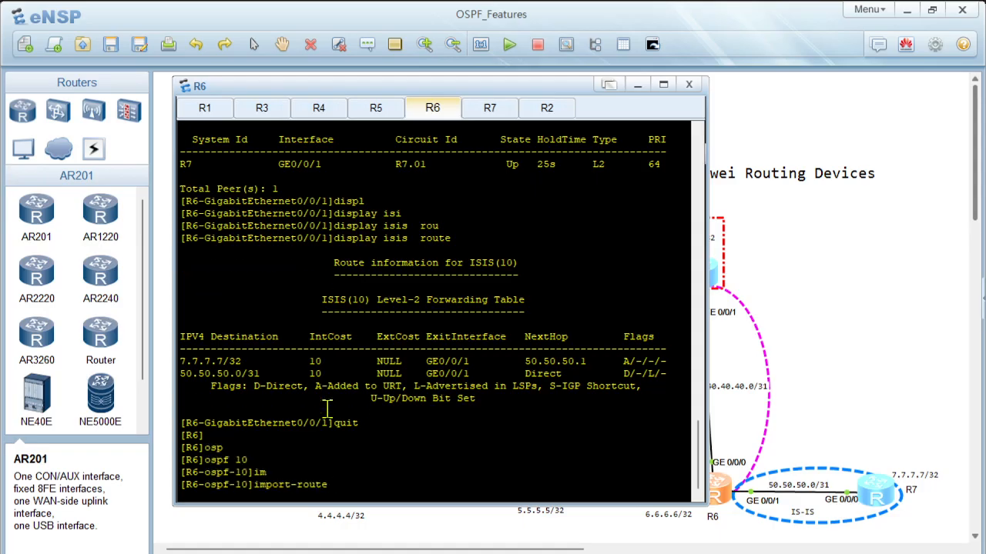
text(isi)
key(Tab)
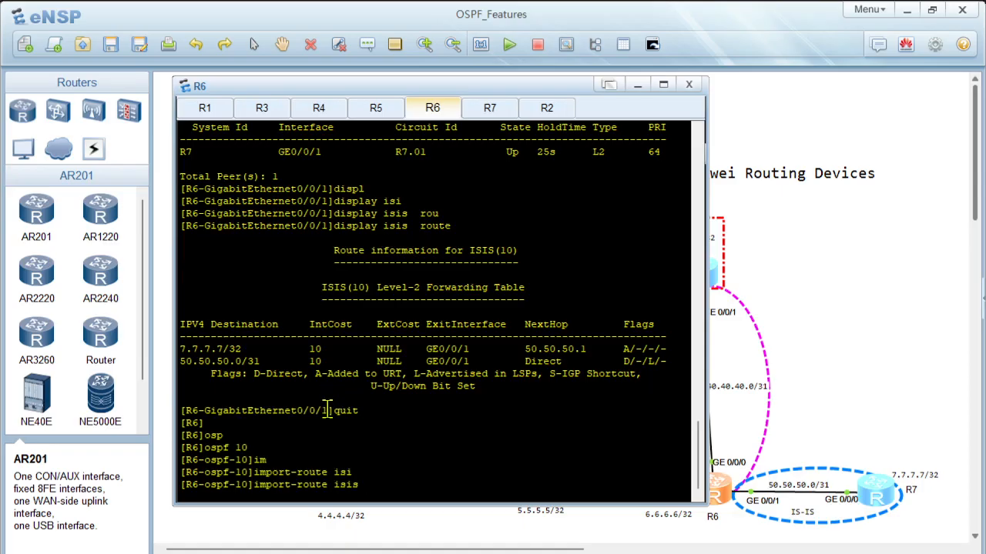
text(10)
text(?)
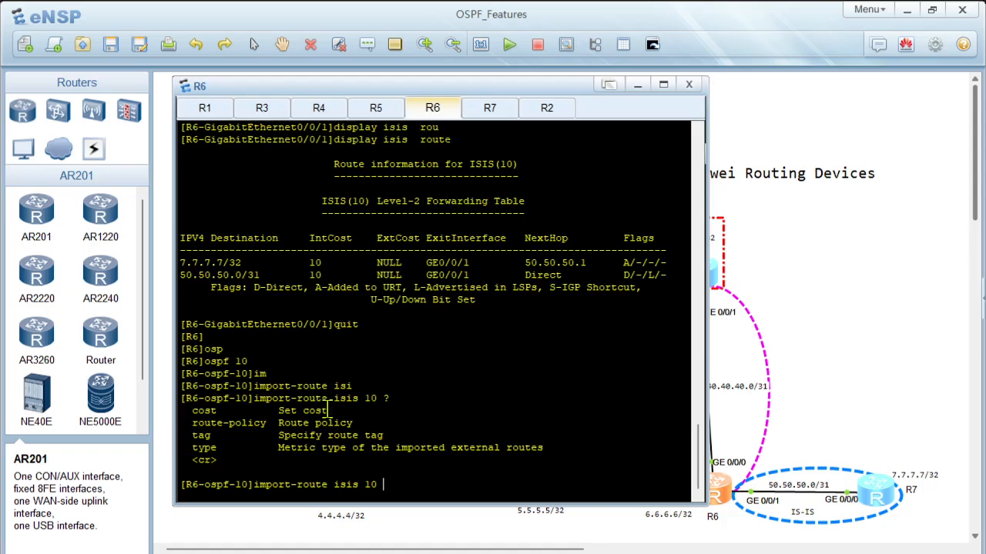
key(Return)
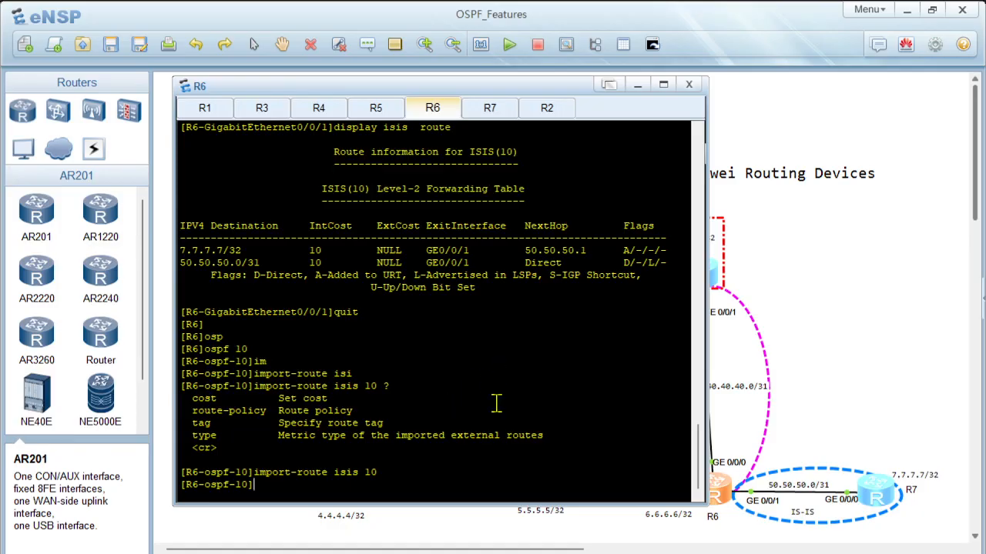
Step: Return to R6's console from the topology and display its OSPF link state database
click(952, 283)
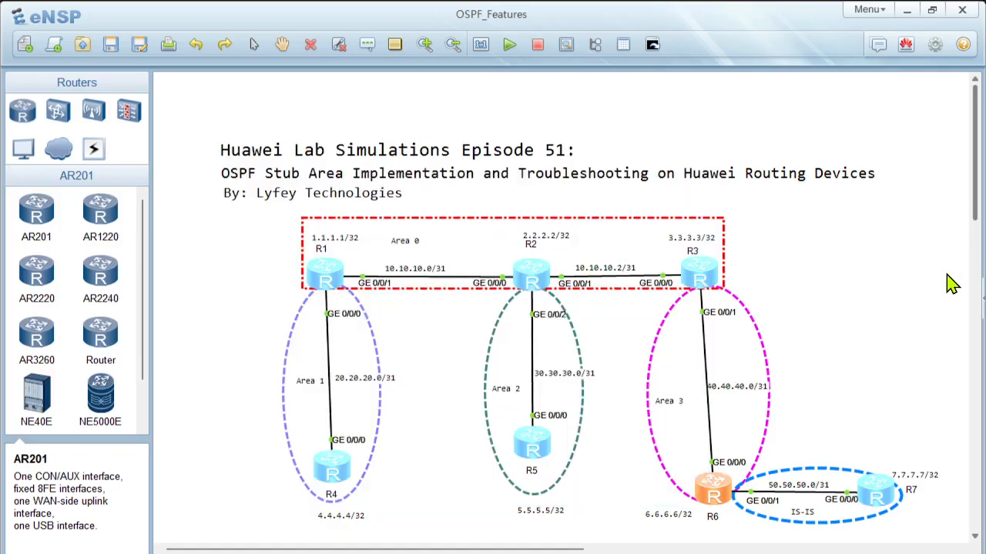
double_click(711, 493)
key(Return)
key(Return)
key(Return)
text(displ)
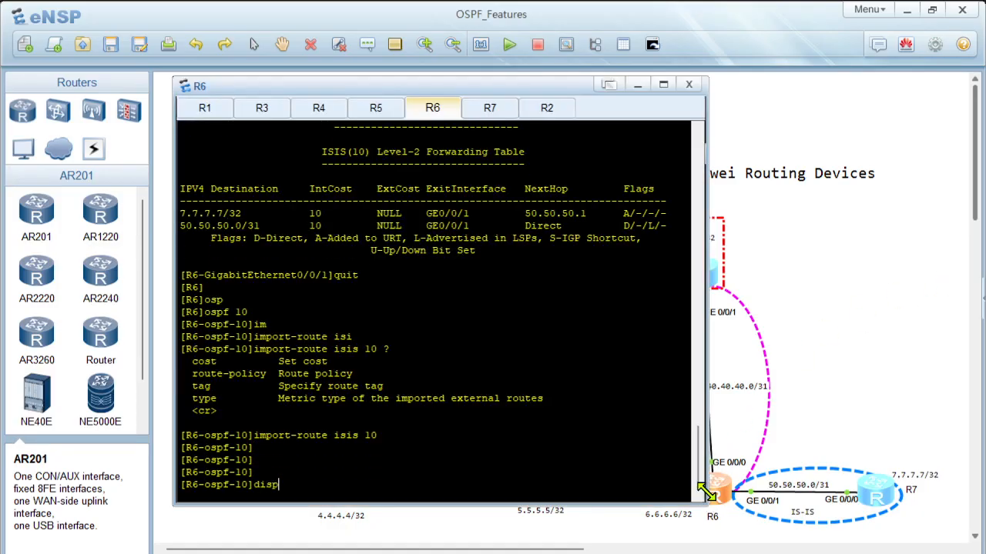
key(Tab)
text(osp)
key(Tab)
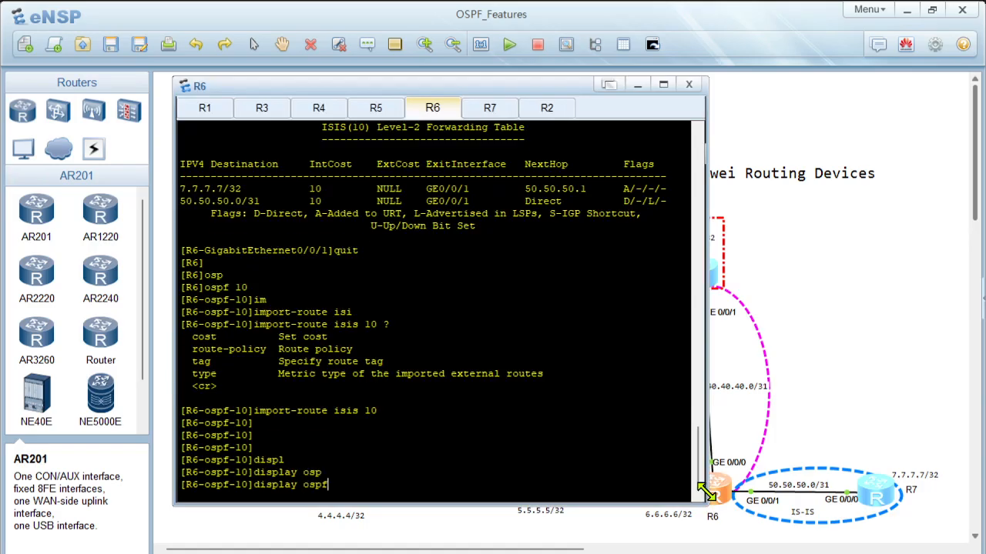
text(ls)
key(Tab)
key(Return)
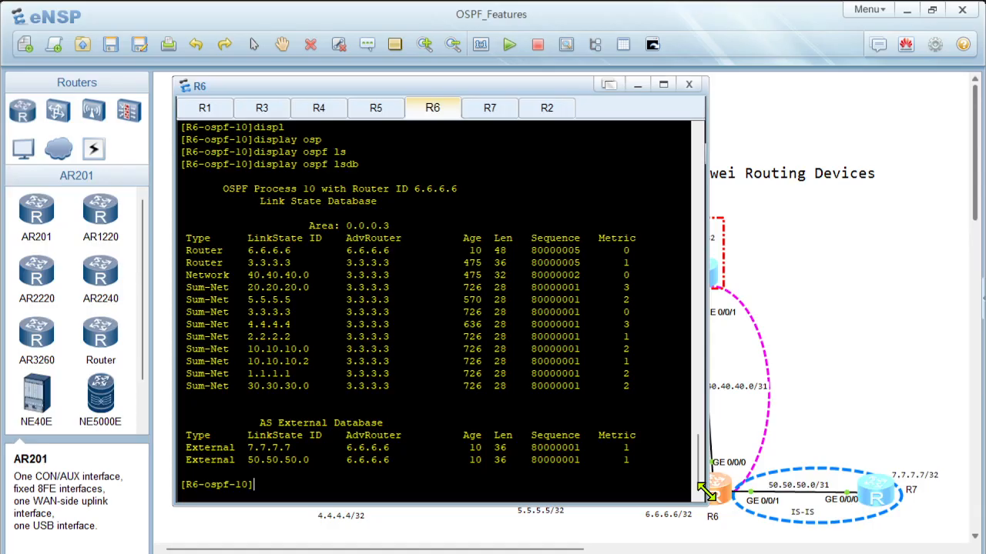
Step: Open R3's console from the topology and display its OSPF link state database
click(832, 277)
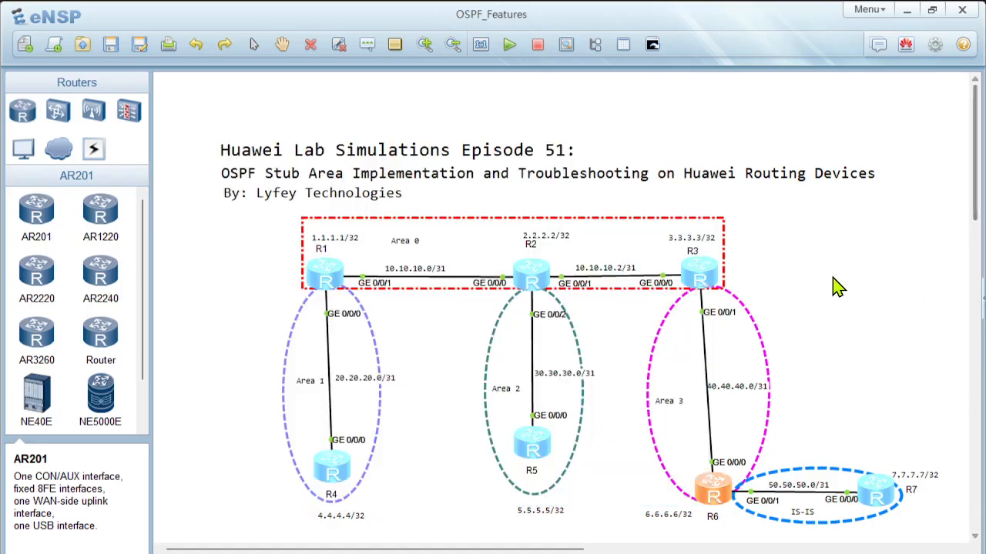
click(692, 277)
double_click(697, 285)
key(Return)
key(Return)
key(Return)
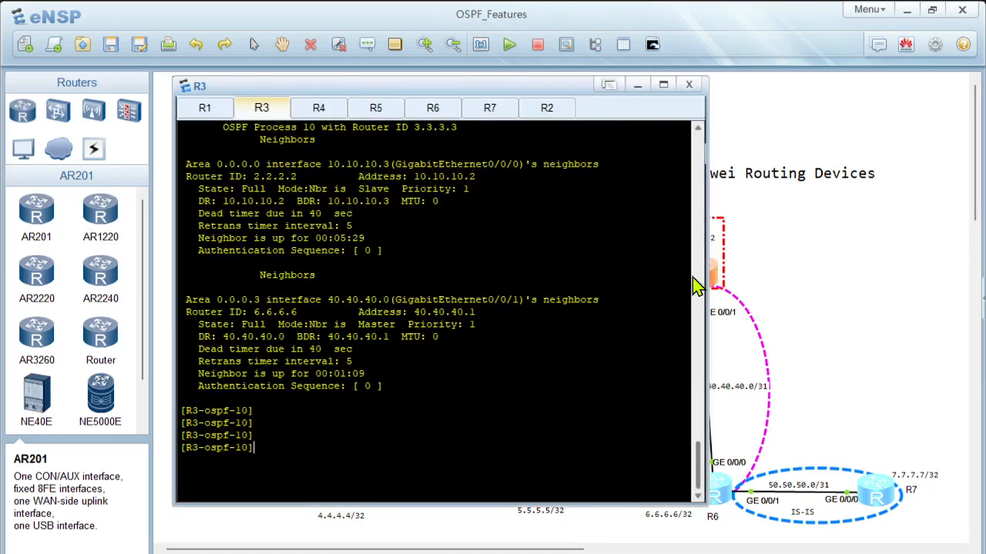
text(displ)
key(Tab)
text(osp)
key(Tab)
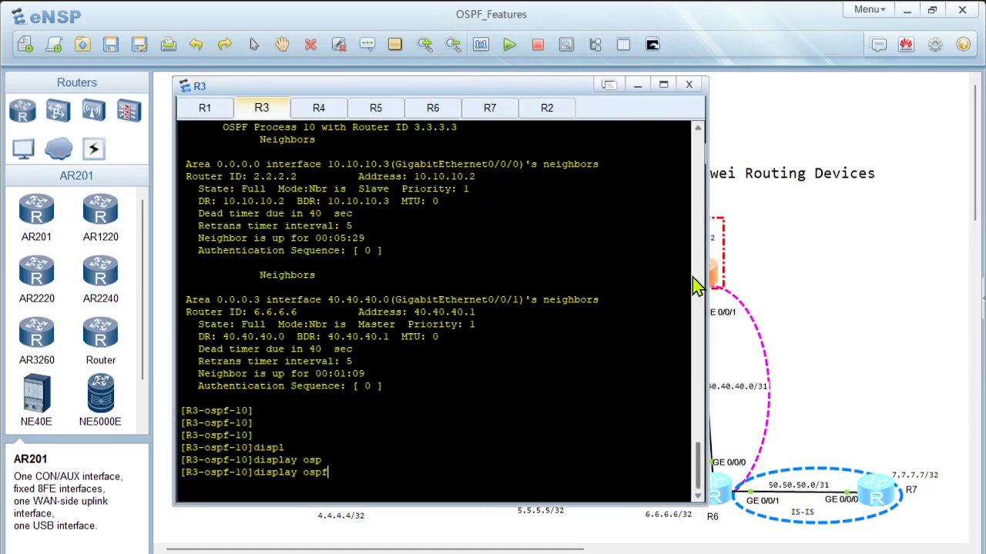
text(lsdb)
key(Return)
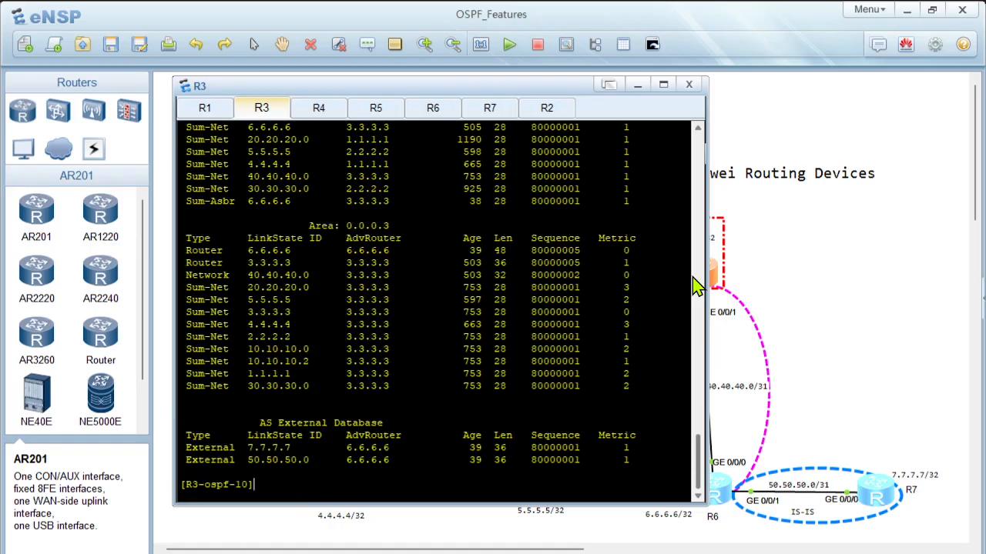
Step: Examine the Sum-Asbr entry in Area 0 and the AS External Database entries in R3's link state database
scroll(398, 220, up, 4)
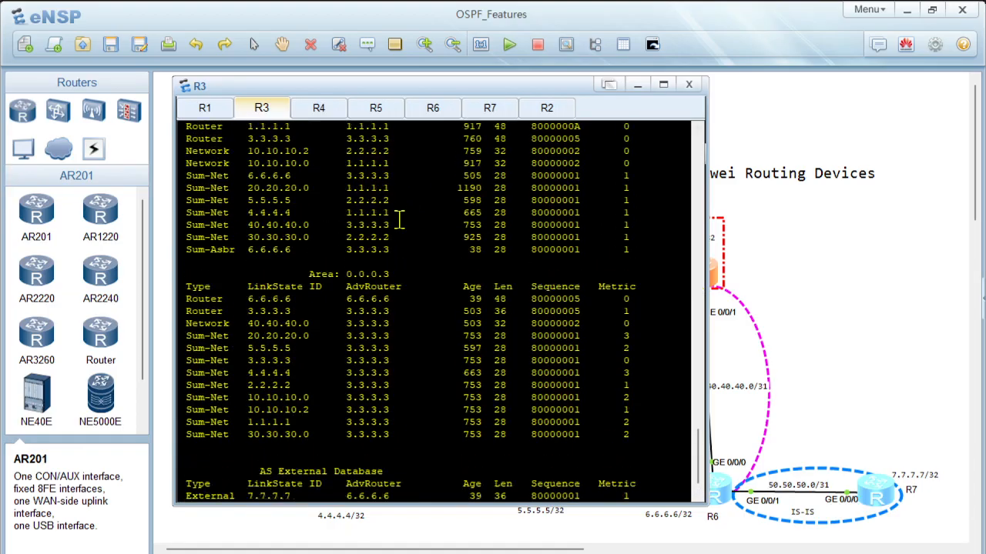
scroll(399, 220, down, 1)
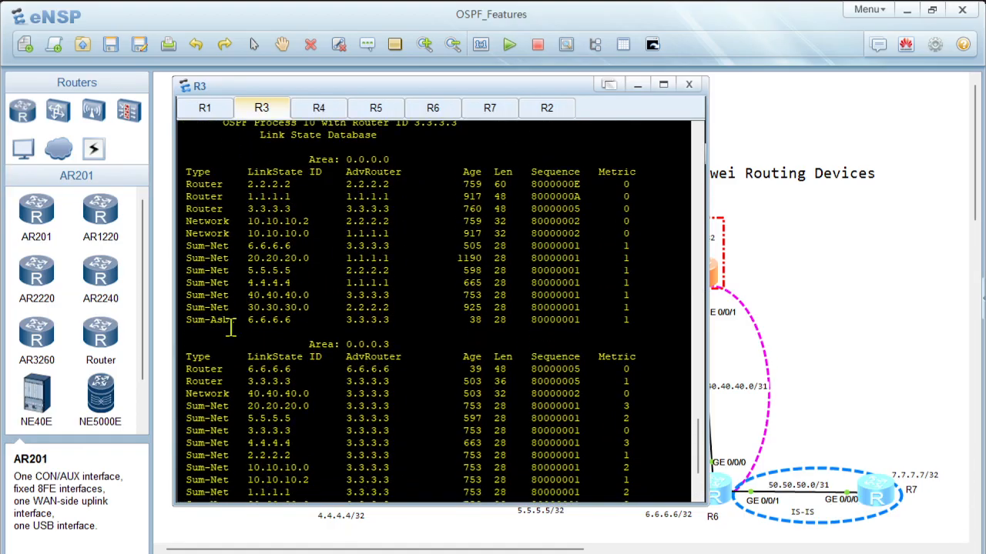
drag(200, 322, 187, 333)
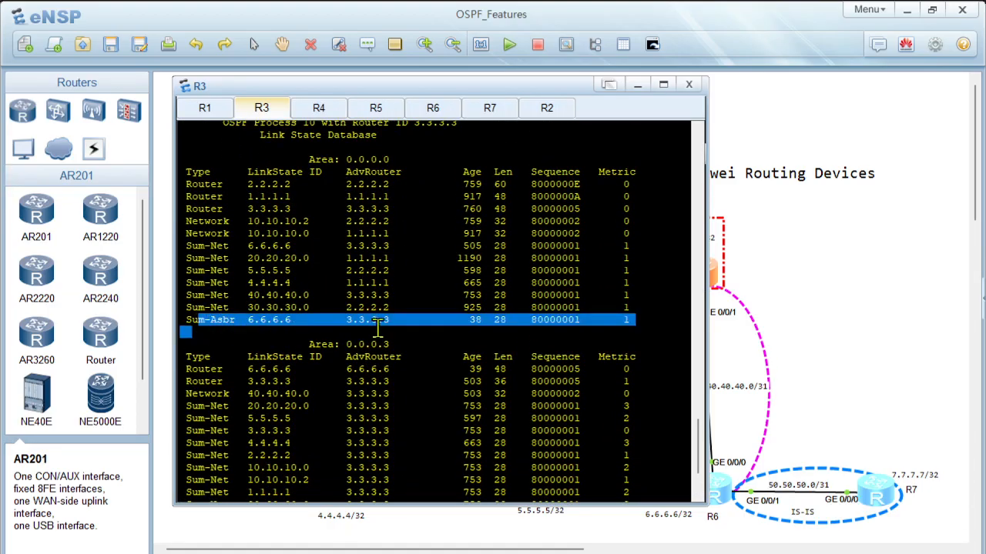
click(352, 329)
scroll(353, 327, down, 3)
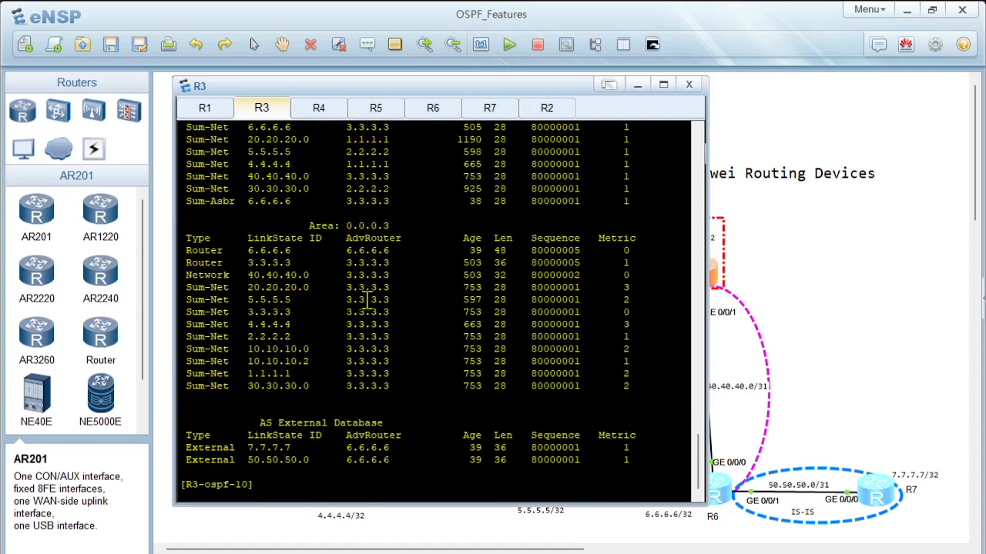
scroll(367, 301, up, 3)
scroll(374, 288, down, 3)
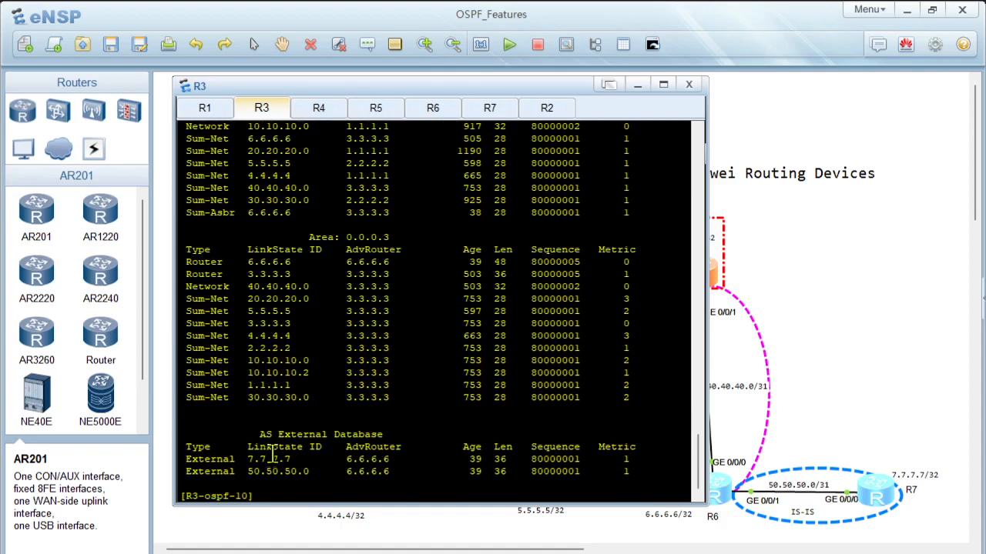
drag(222, 445, 506, 466)
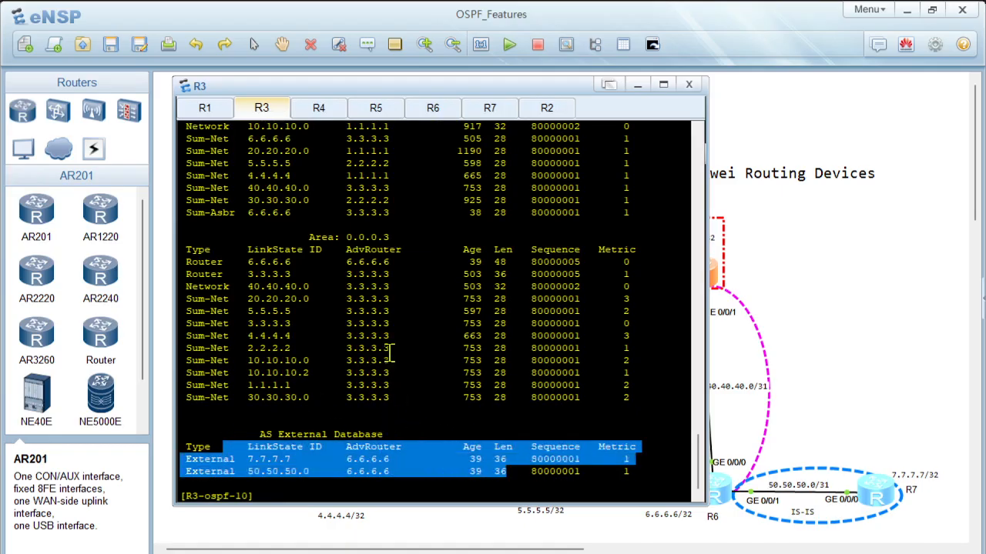
scroll(390, 352, up, 7)
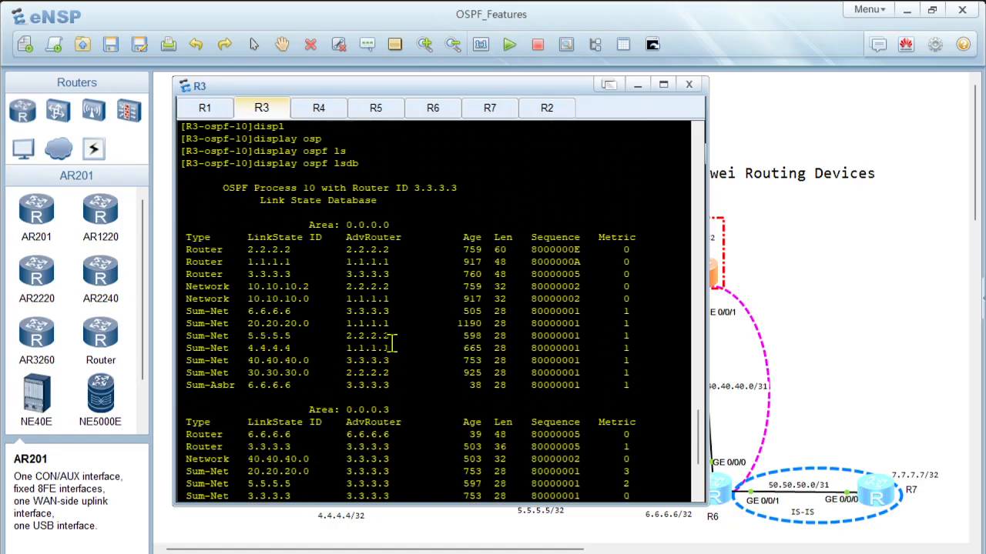
Step: Open R4's console and review the Area 1 entries in its earlier link state database output
click(922, 305)
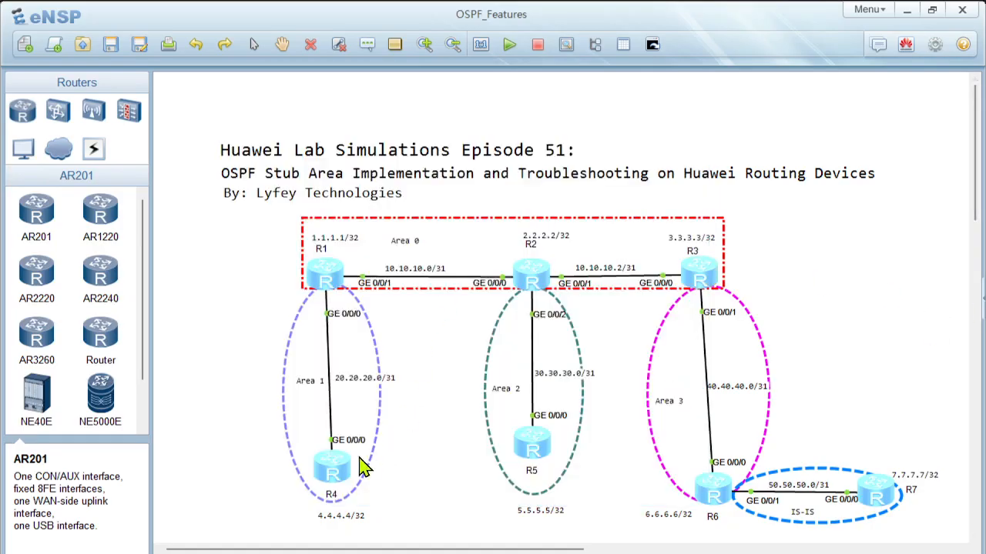
double_click(339, 466)
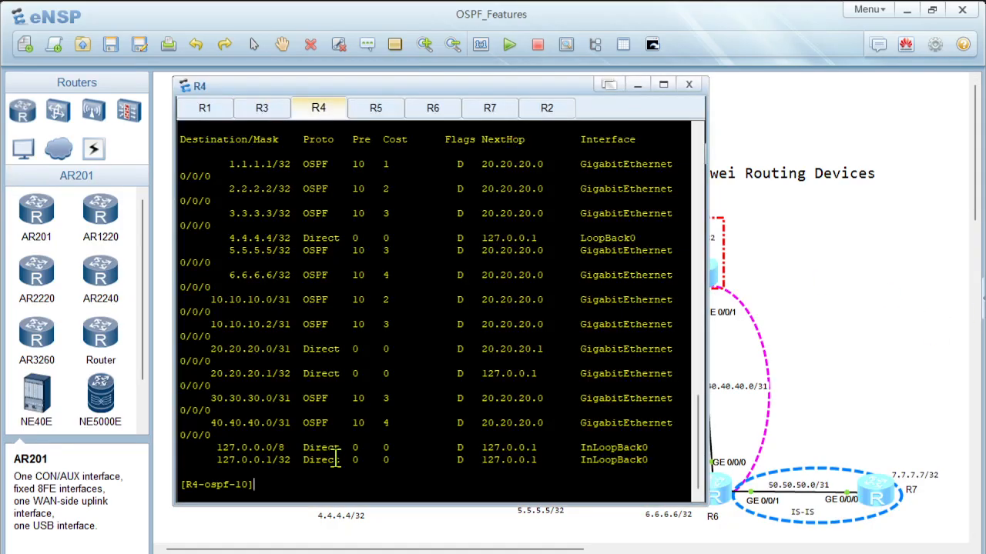
scroll(421, 319, up, 15)
scroll(429, 339, down, 4)
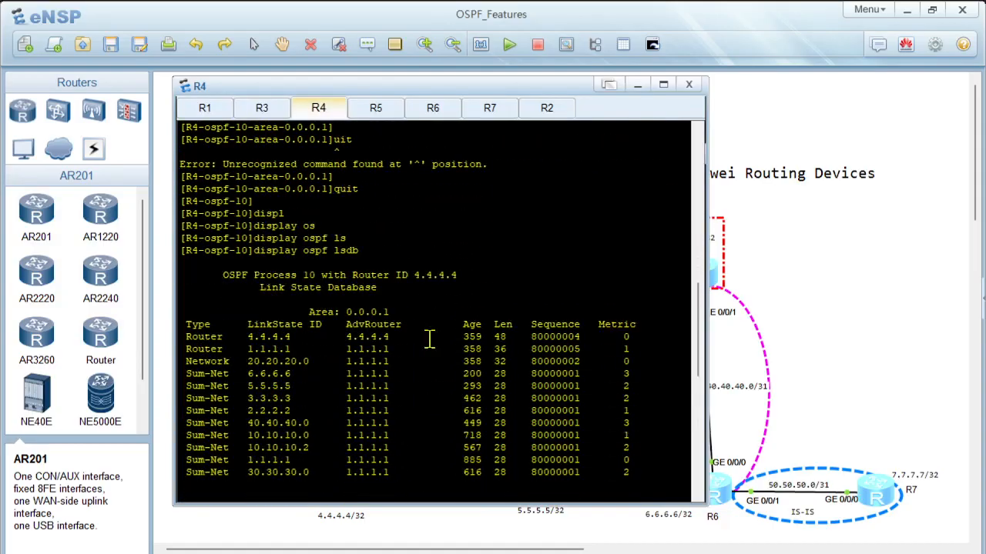
scroll(429, 339, down, 4)
drag(633, 324, 182, 171)
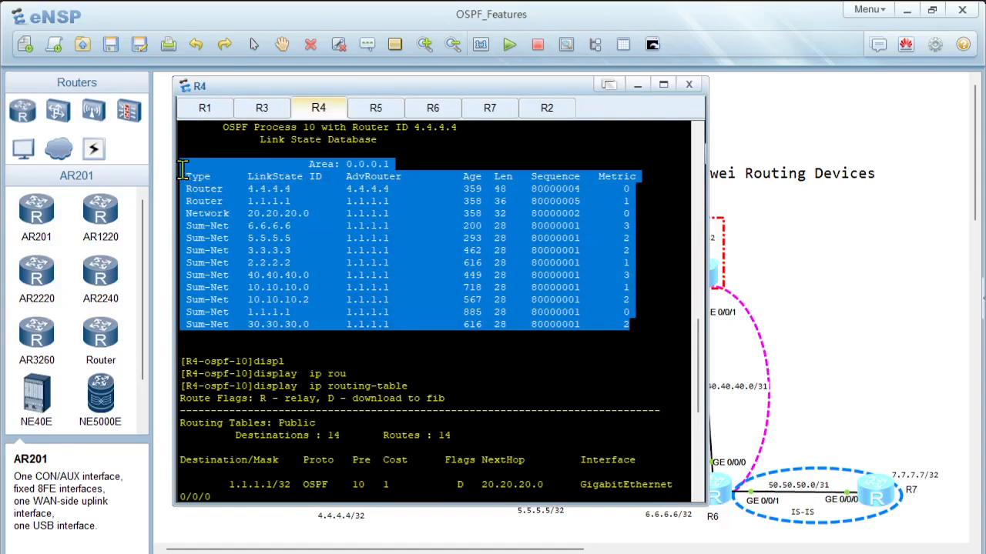
click(341, 371)
Step: Display R4's OSPF link state database again and highlight the AS External Database entries
scroll(341, 372, down, 9)
key(Up)
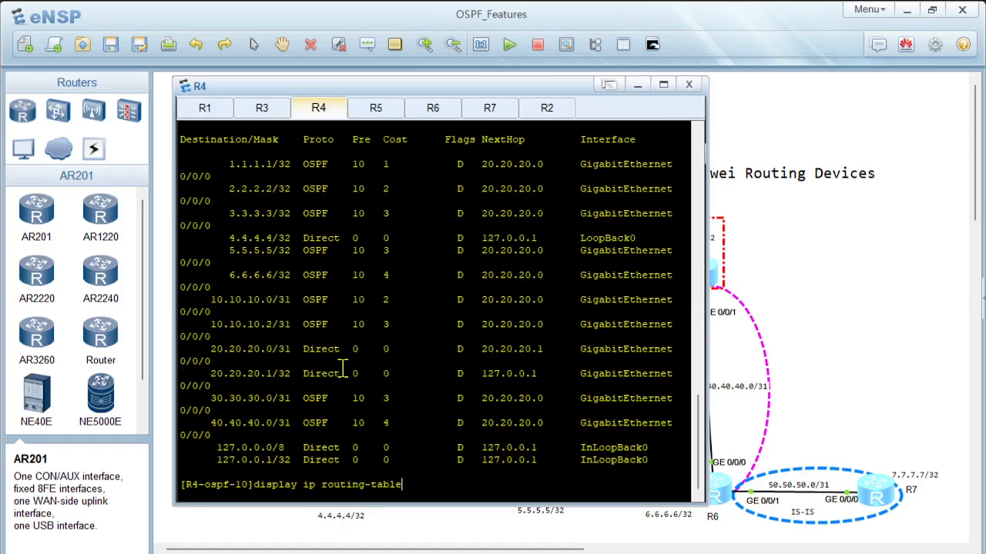
key(Up)
key(Return)
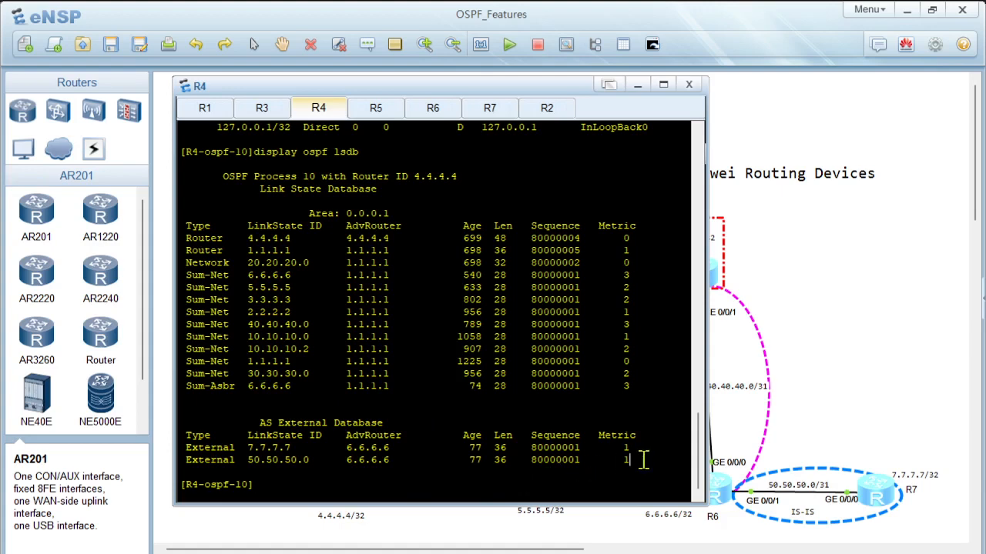
drag(637, 460, 218, 438)
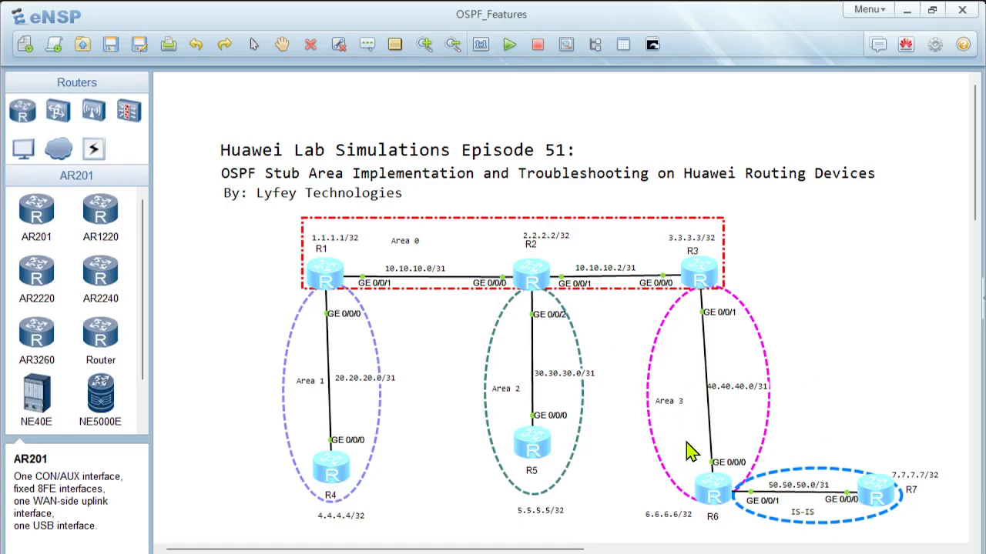
Step: Open R1's console from the topology and enter the system view
double_click(325, 285)
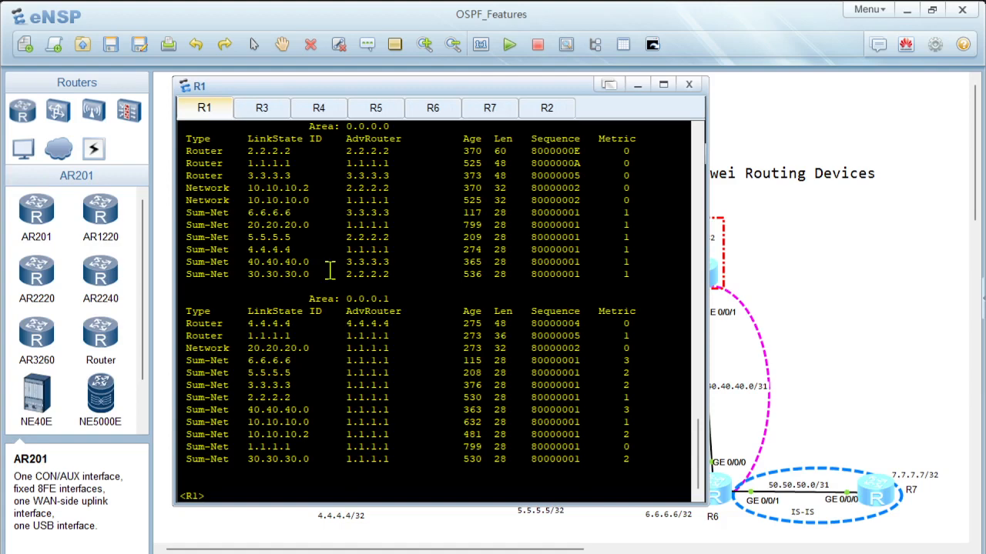
text(ys)
key(Return)
key(Return)
key(Return)
text(sys)
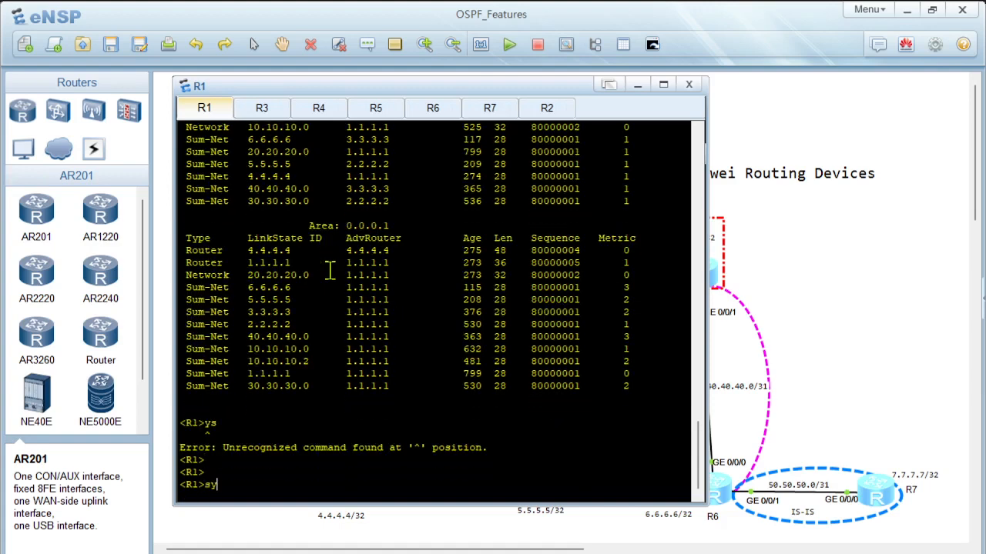
key(Return)
key(Return)
Step: Enter the area 1 view of OSPF process 10 on R1
text(so)
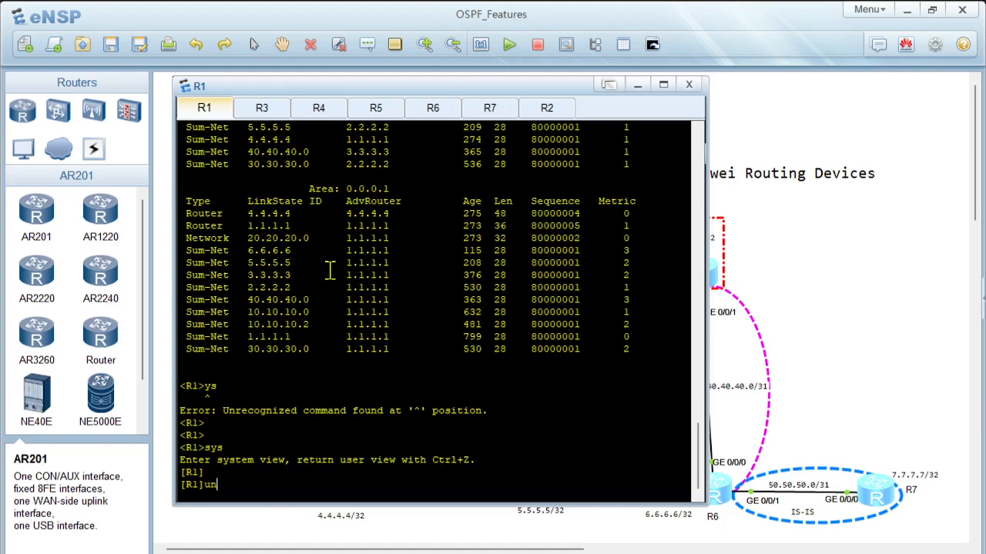
key(Tab)
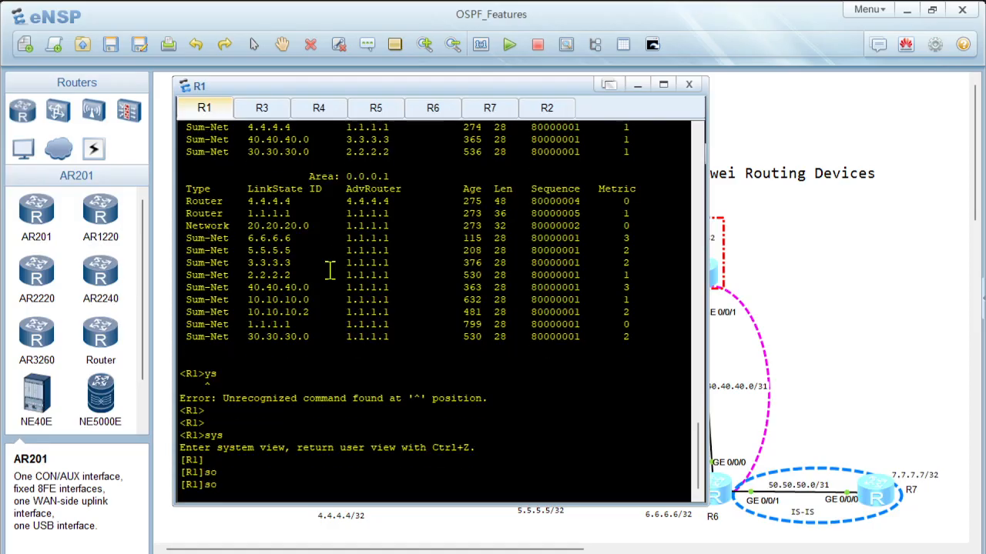
key(BackSpace)
key(BackSpace)
text(os)
key(Tab)
text(10)
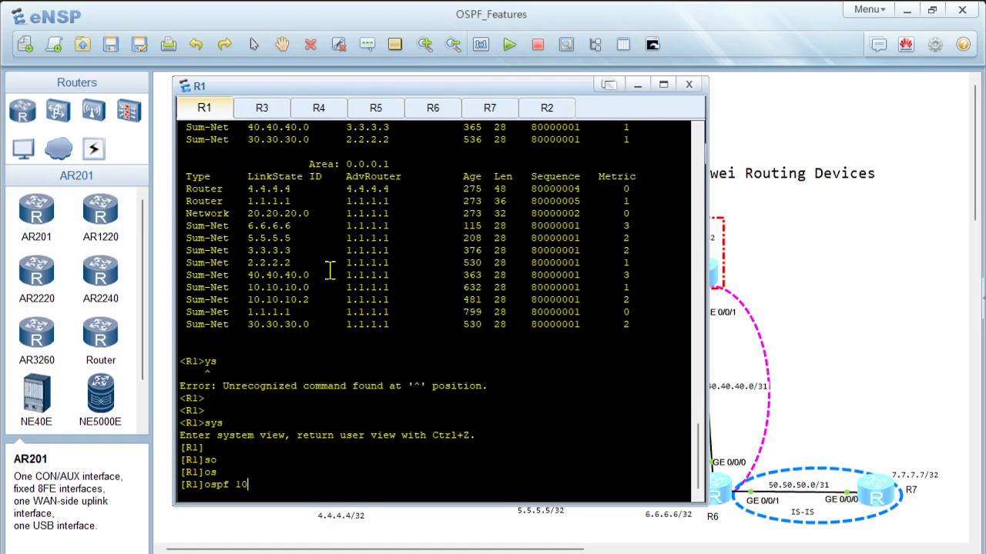
key(Return)
text(ar)
key(Tab)
text(1)
key(Return)
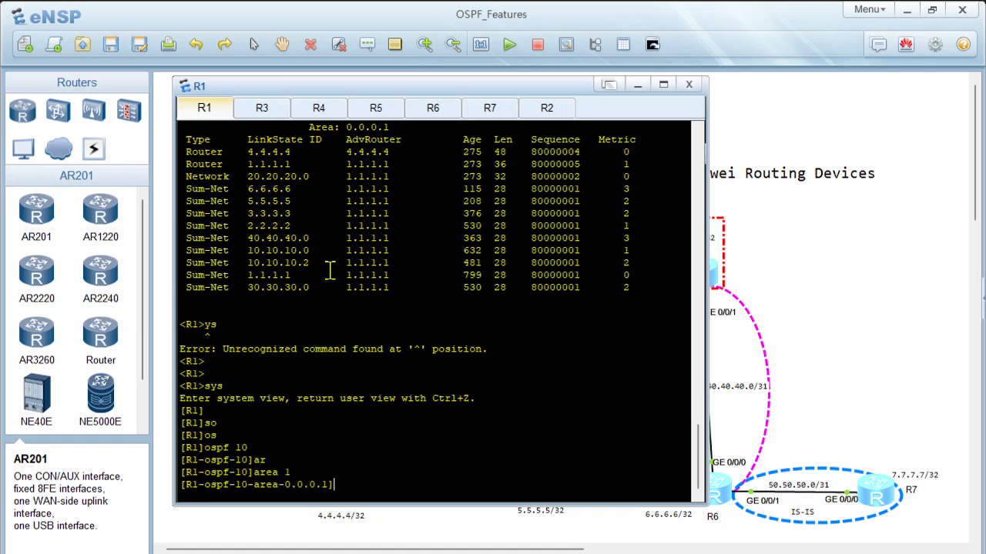
Step: Configure area 1 as a stub area on R1 without the no-summary option, and display the current area configuration
text(stu)
key(Tab)
text(?)
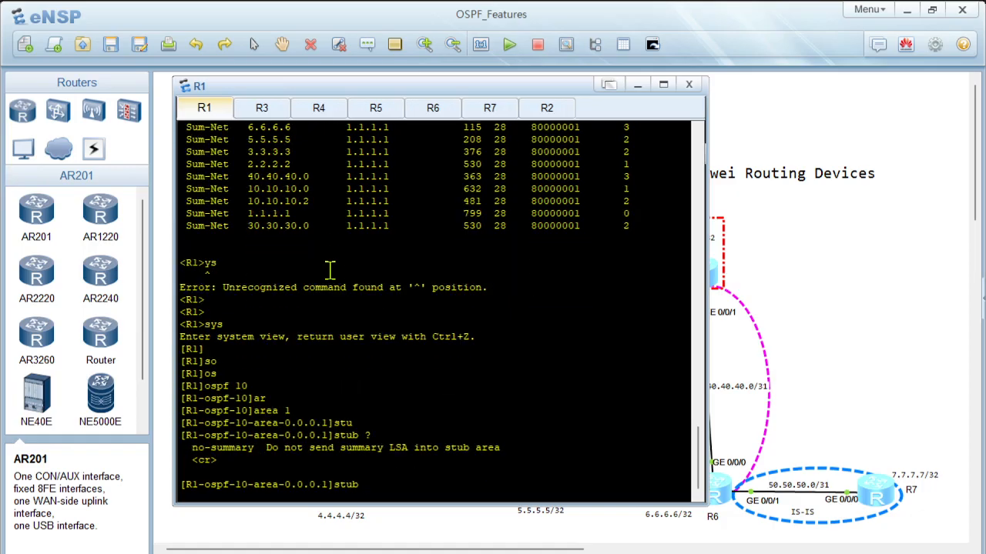
key(Return)
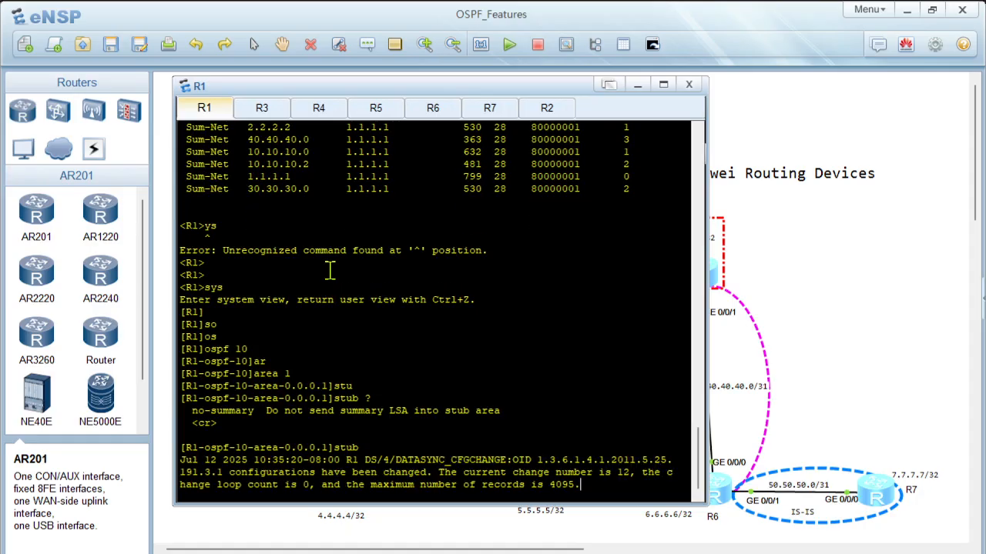
key(Return)
key(Return)
key(Return)
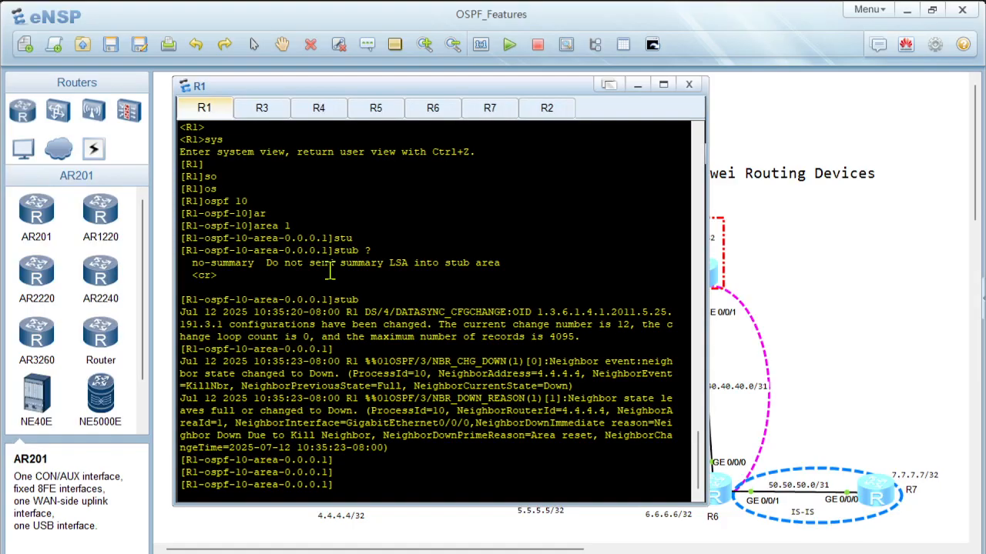
text(dis this)
key(Return)
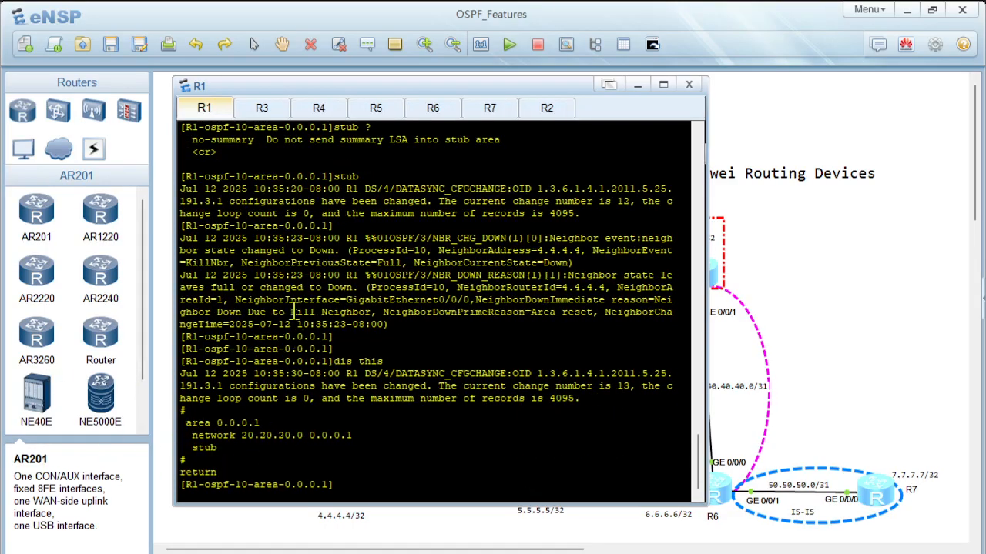
Step: Switch to R4's console and display the current OSPF process 10 configuration
click(323, 106)
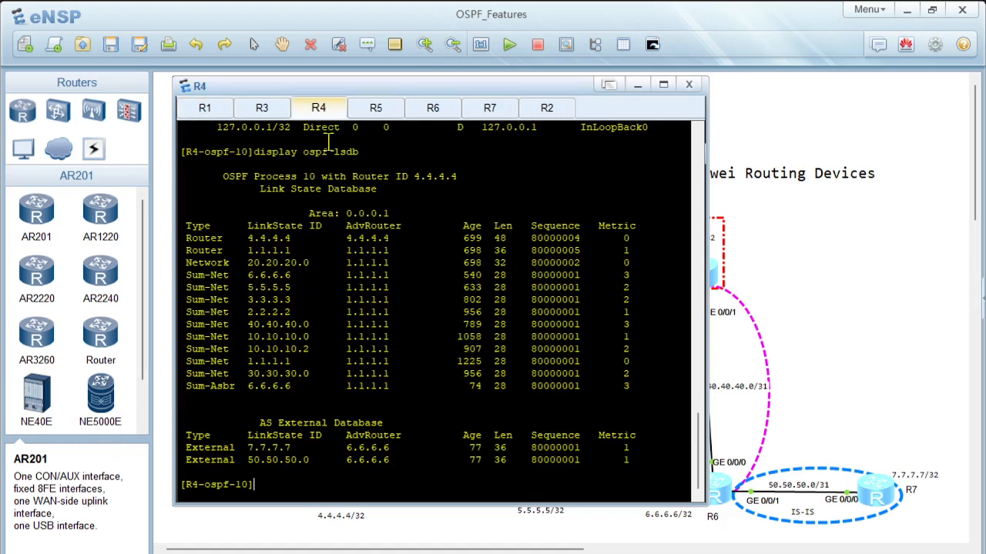
text(dis this)
key(Return)
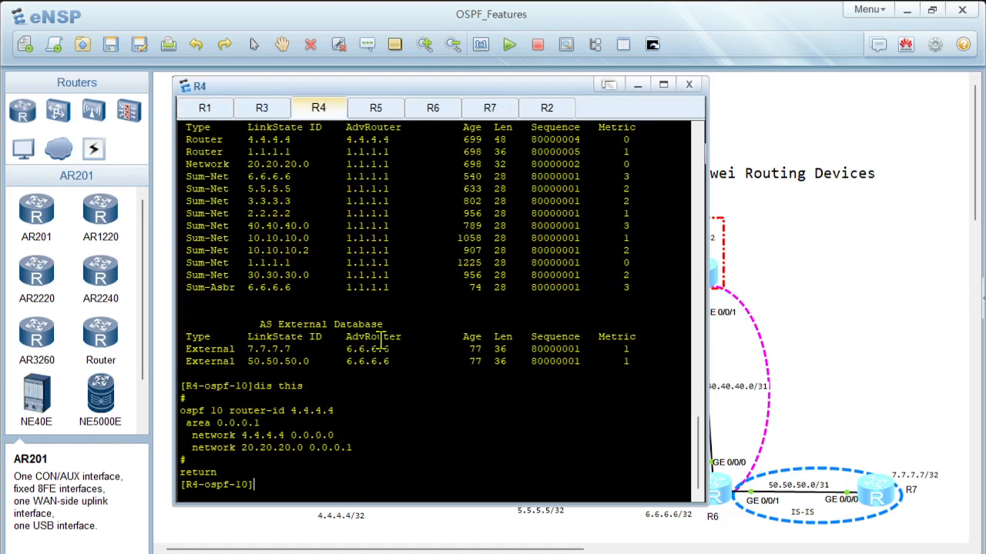
text(sgtu)
key(BackSpace)
key(BackSpace)
key(BackSpace)
Step: Highlight the Area 1 and AS External Database entries in R4's earlier link state database output
scroll(341, 233, up, 3)
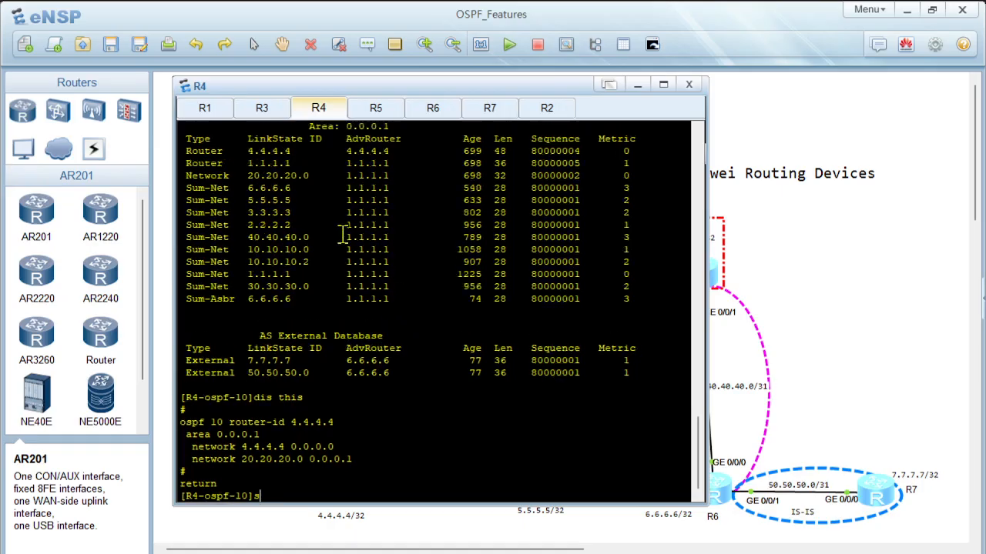
drag(231, 221, 468, 445)
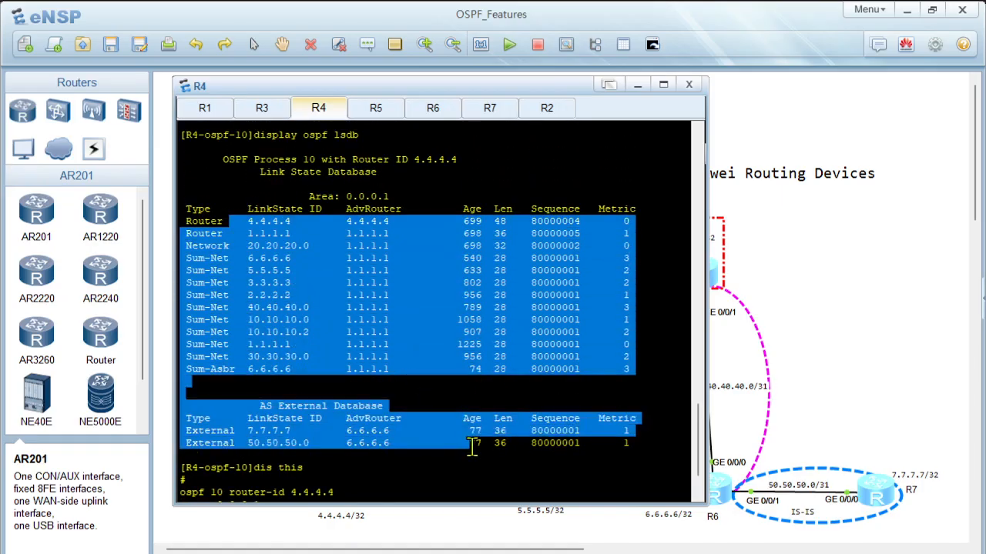
scroll(438, 413, down, 3)
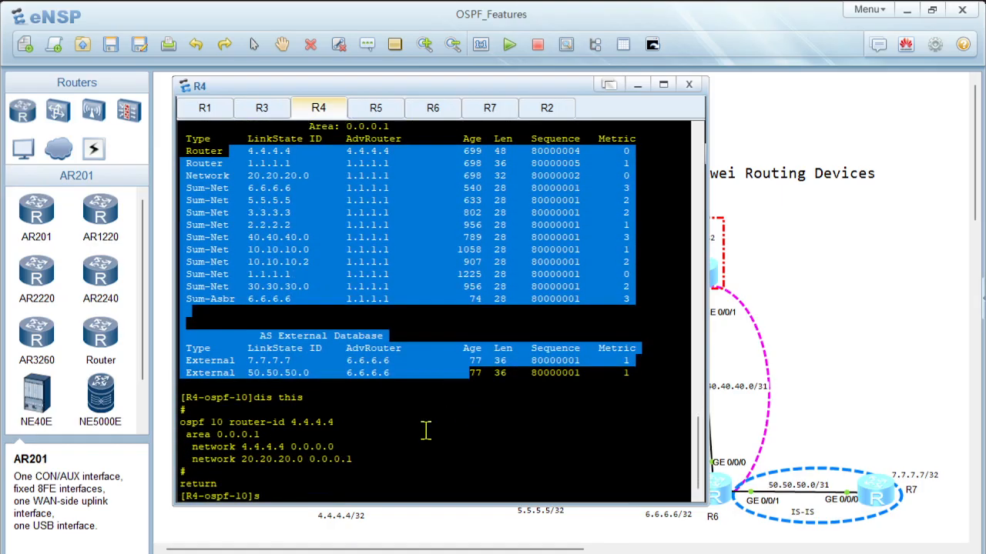
Step: Display R4's IP routing table and review its OSPF and O_ASE routes
key(BackSpace)
text(displ)
key(Tab)
text(ip rou)
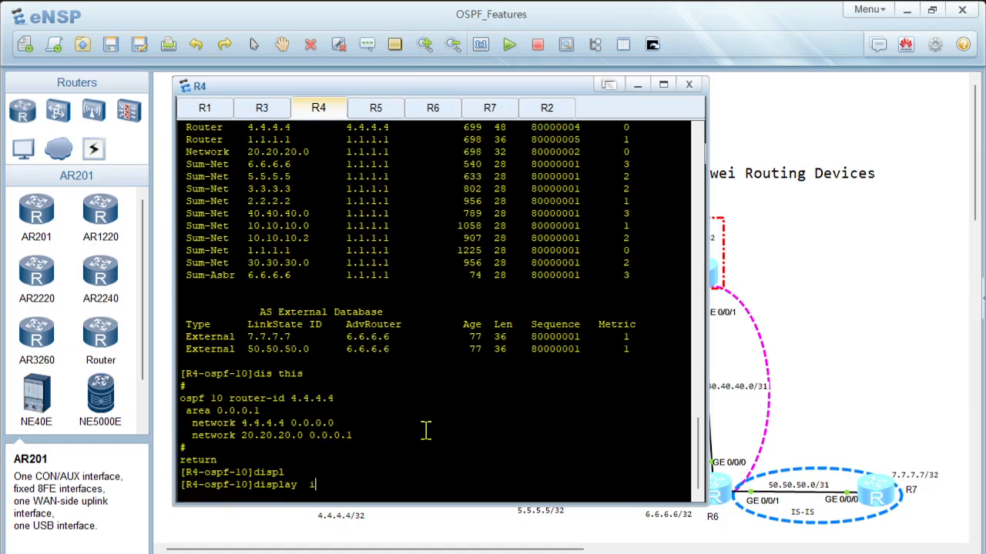
key(Tab)
key(Return)
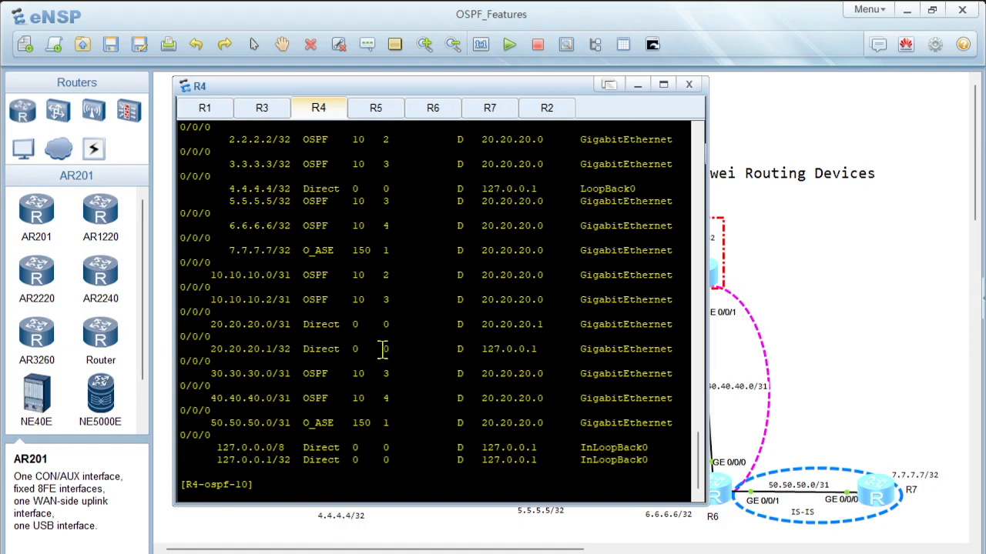
scroll(381, 348, up, 4)
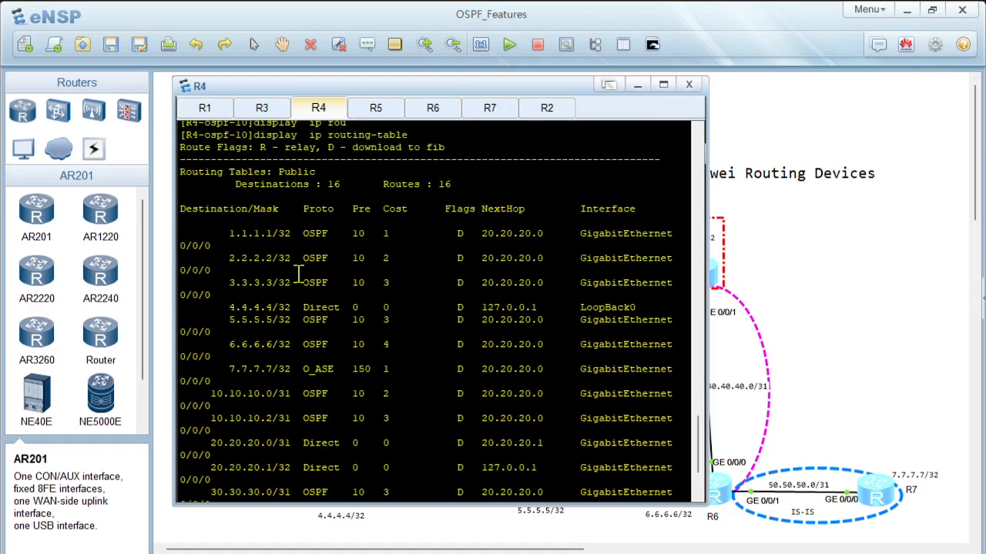
scroll(299, 274, down, 3)
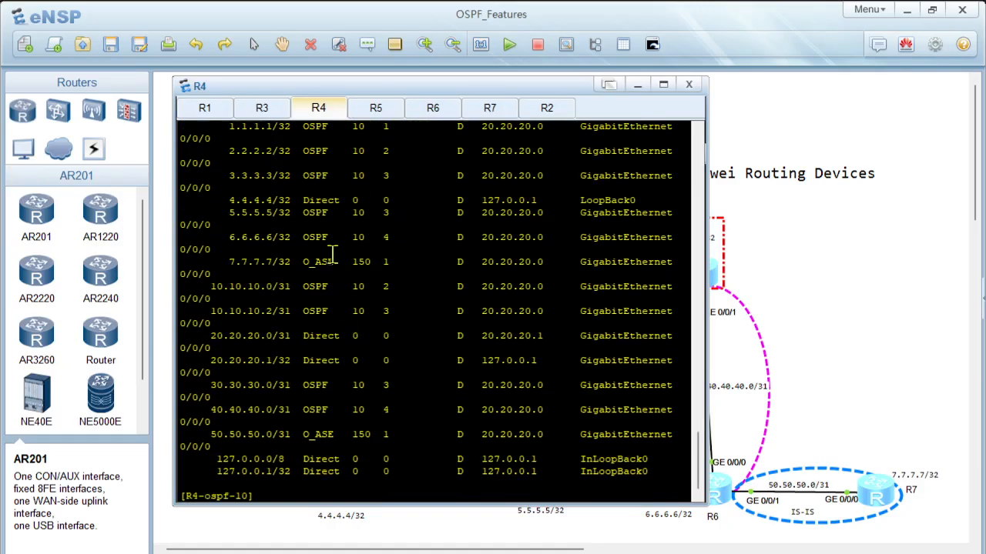
scroll(338, 289, up, 3)
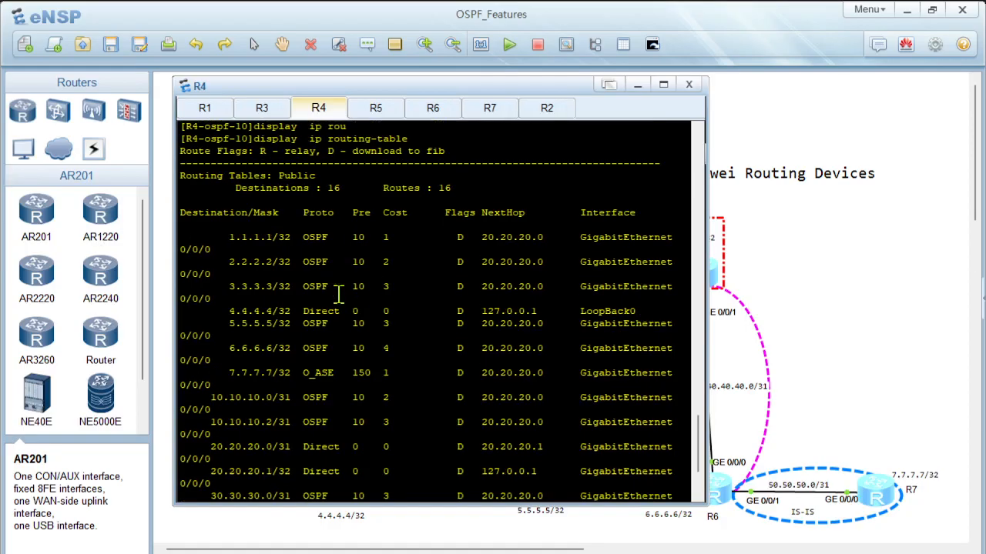
scroll(346, 303, down, 1)
scroll(346, 302, down, 1)
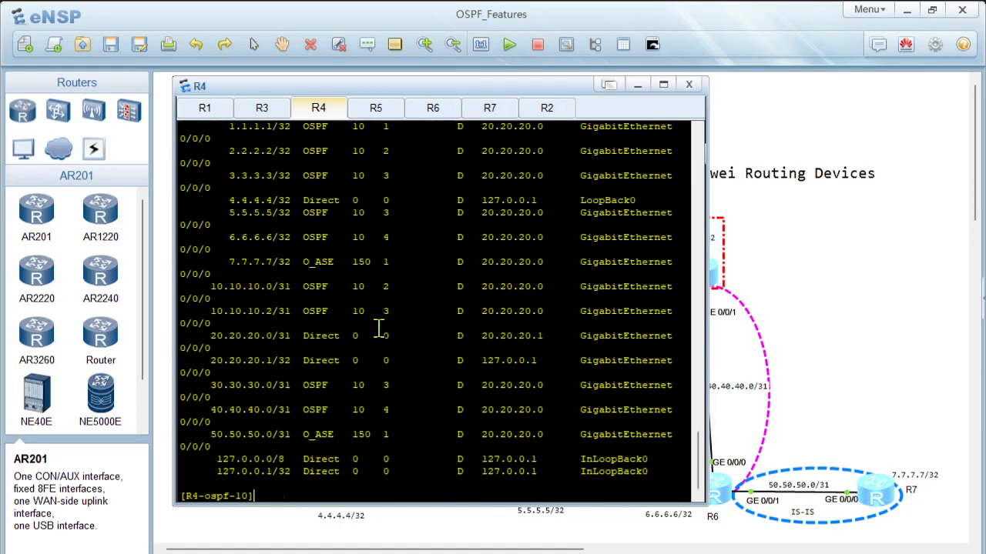
text(stu)
key(Tab)
key(BackSpace)
key(BackSpace)
key(BackSpace)
key(BackSpace)
key(BackSpace)
key(BackSpace)
key(BackSpace)
key(BackSpace)
key(BackSpace)
key(BackSpace)
key(BackSpace)
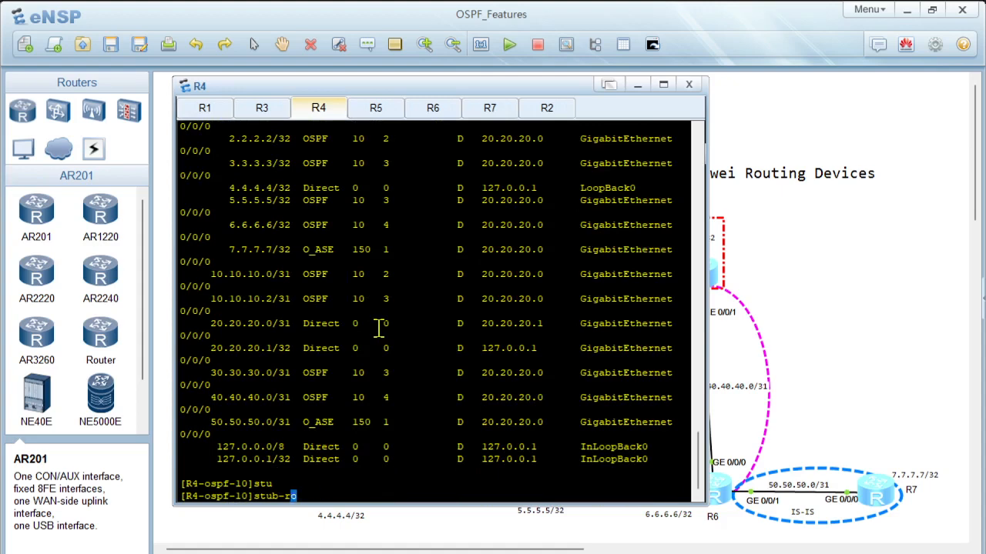
Step: Enter area 1 of OSPF process 10 on R4 and configure it as a stub area
text(ar)
key(Tab)
text(1)
key(Return)
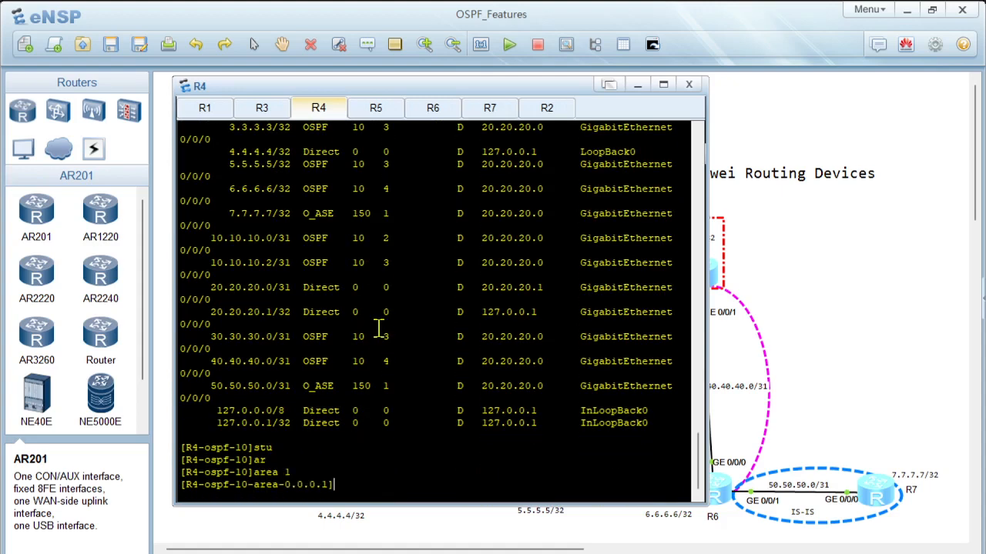
text(stu)
key(Tab)
key(Return)
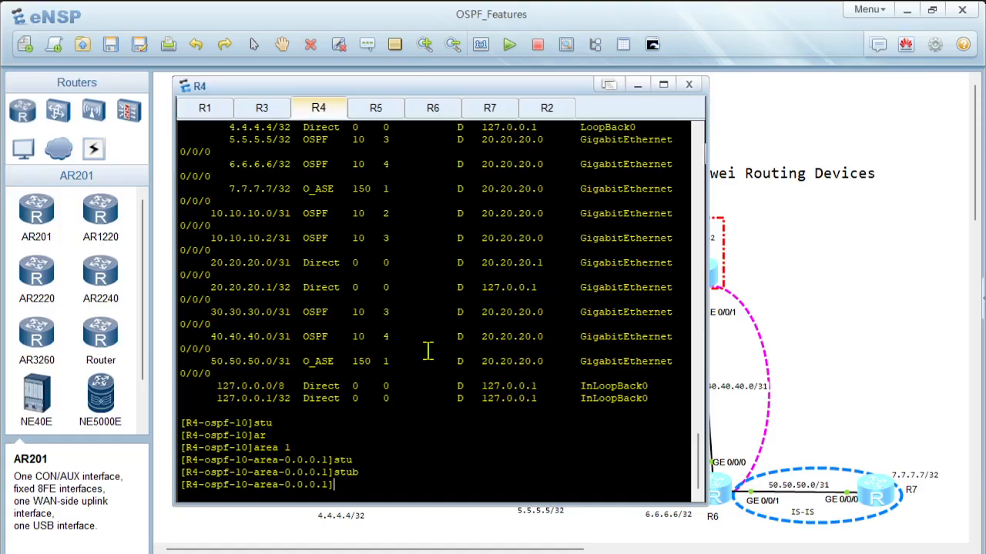
Step: Display the brief OSPF peer information on R4 to check the adjacency with R1
text(displ)
key(Tab)
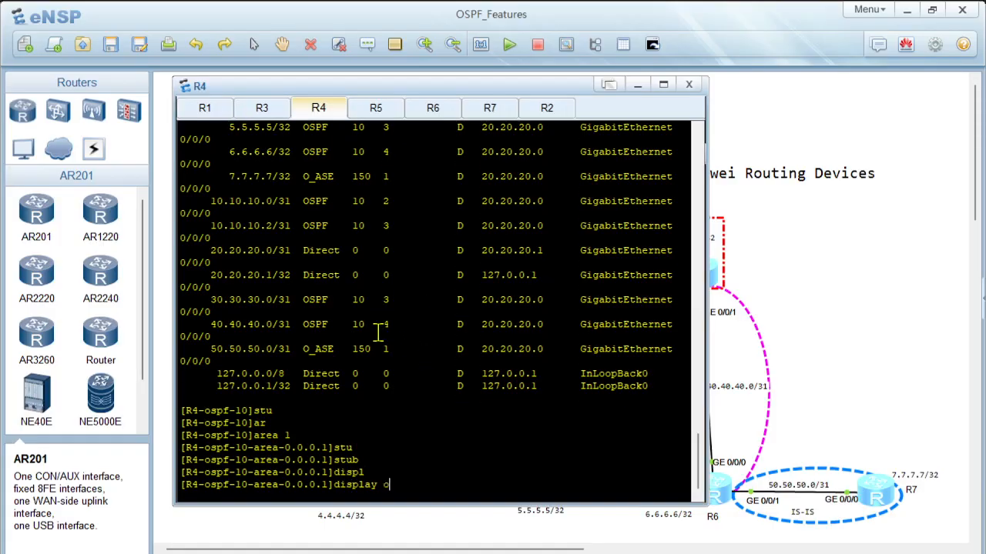
text(os)
key(Tab)
text(pe)
key(Tab)
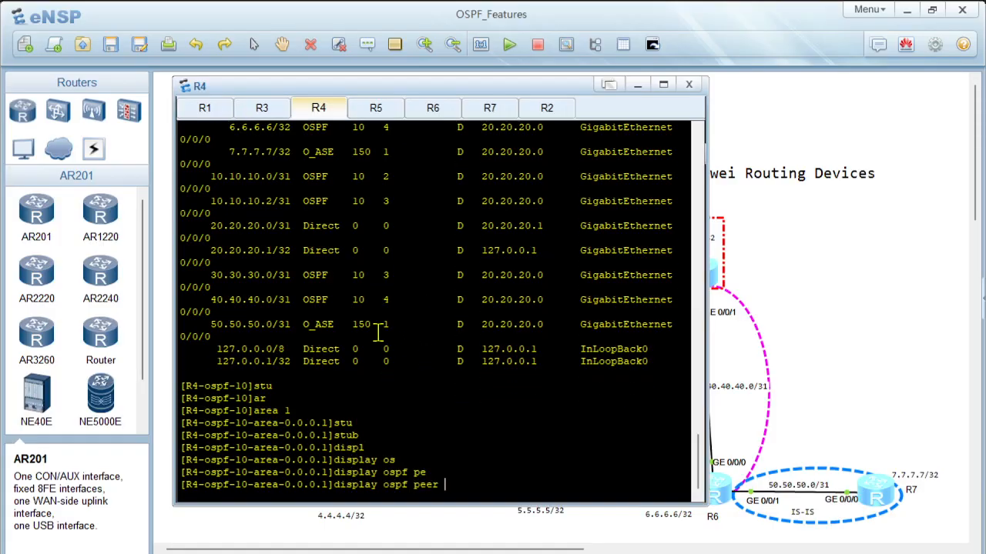
text(b)
key(Tab)
key(Return)
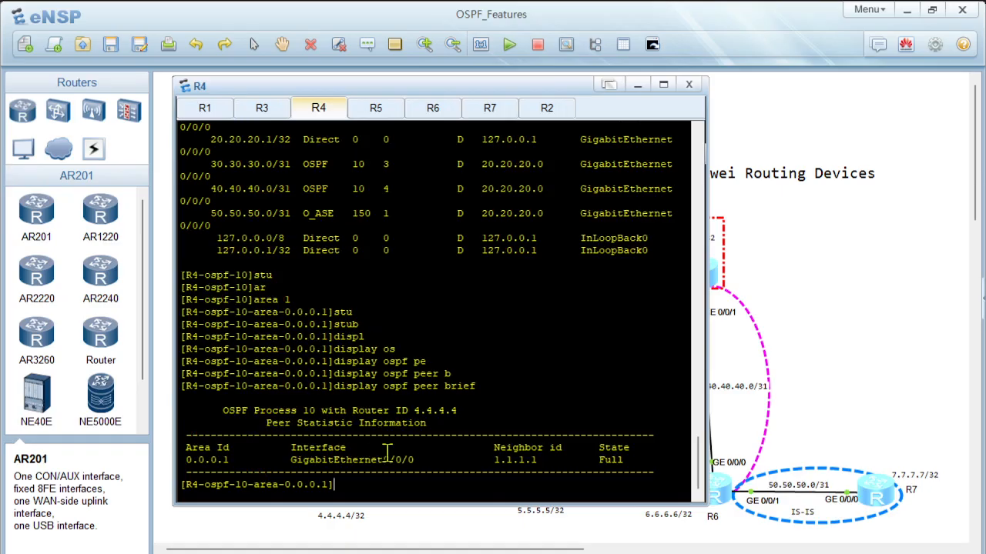
Step: Display R4's detailed OSPF peer information and highlight how long the neighbor has been up
key(Up)
key(BackSpace)
key(BackSpace)
key(BackSpace)
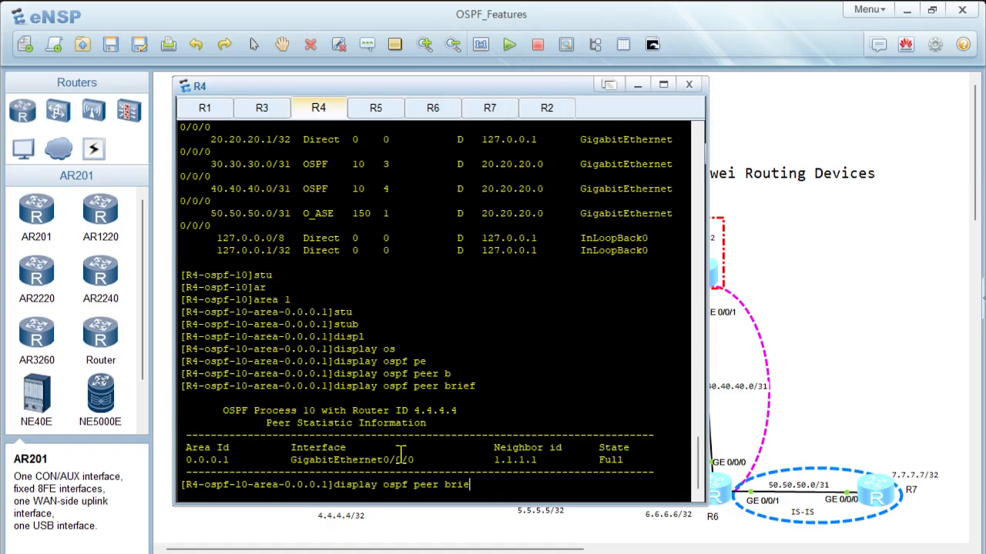
key(BackSpace)
key(BackSpace)
key(Return)
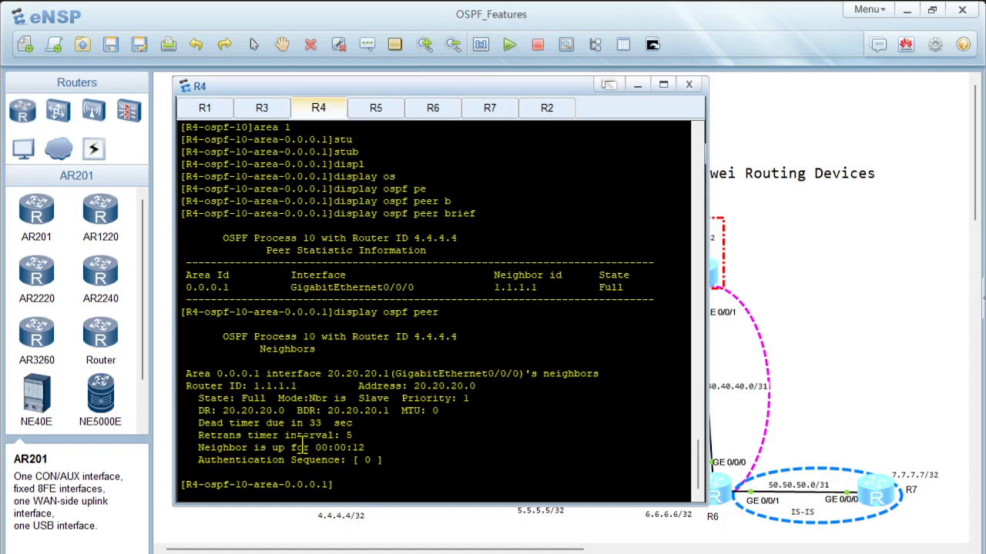
drag(328, 448, 365, 448)
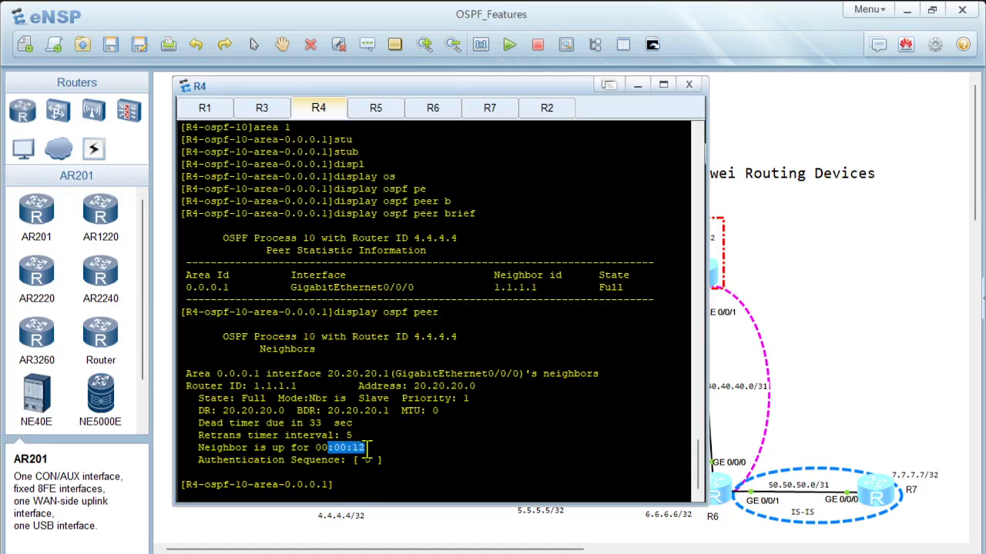
click(409, 483)
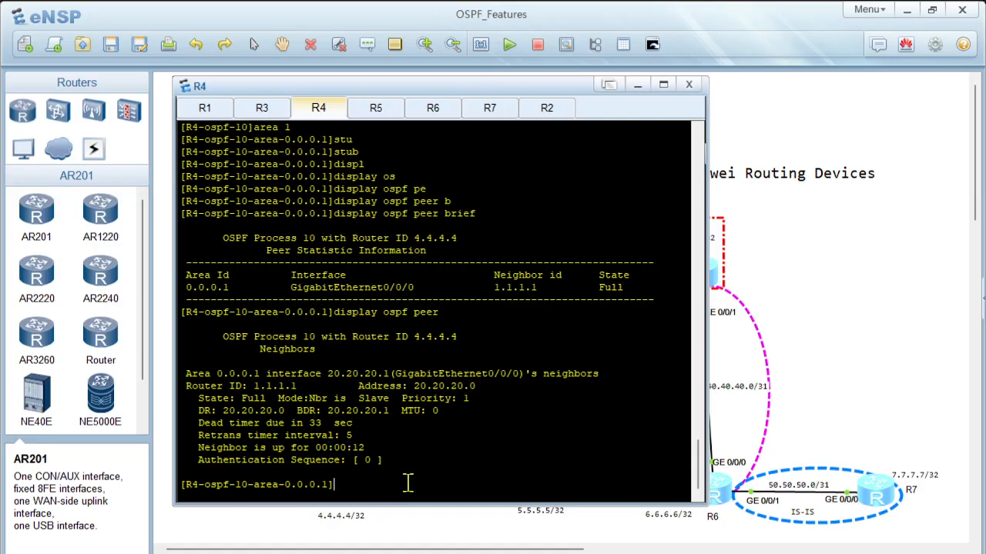
Step: Display R4's OSPF link state database with area 1 configured as a stub
key(Return)
key(Return)
key(Return)
text(displ)
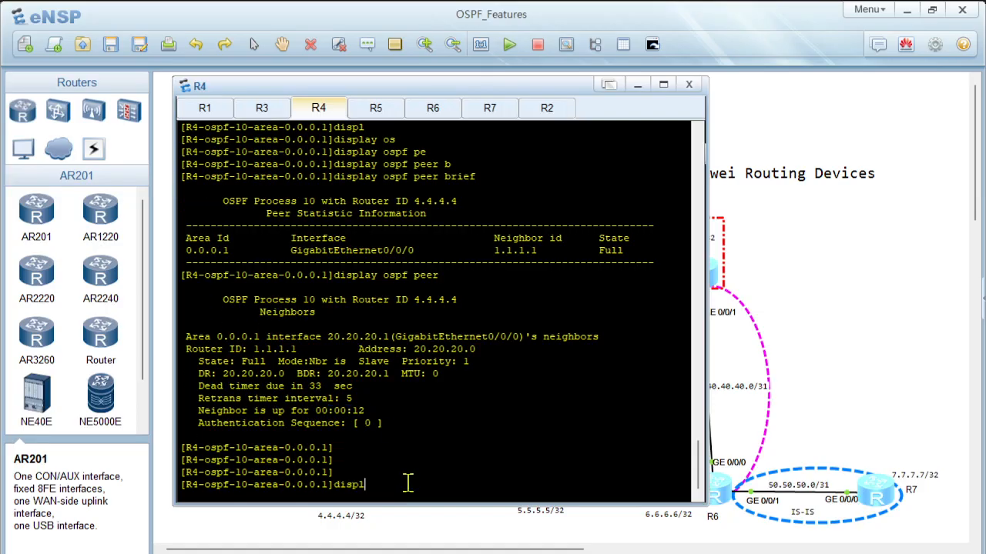
key(Tab)
text(osp)
key(Tab)
text(ls)
key(Tab)
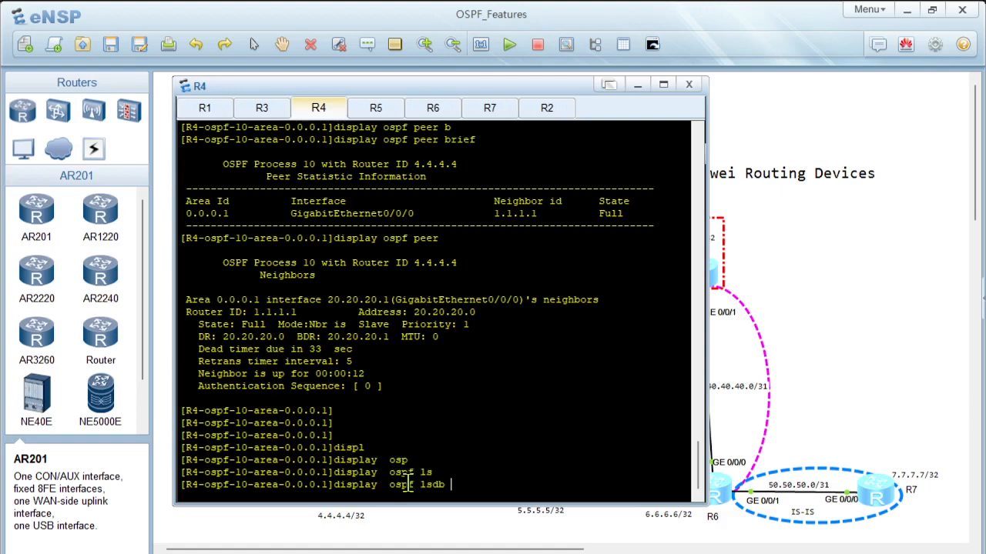
key(Return)
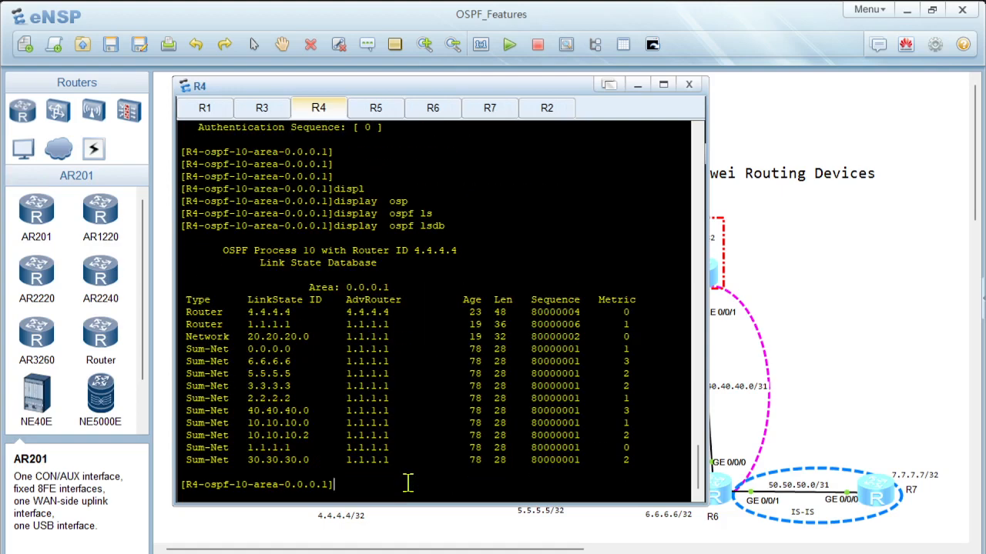
Step: Compare R4's link state database with the earlier output and highlight the AS External Database entries there
scroll(408, 484, up, 1)
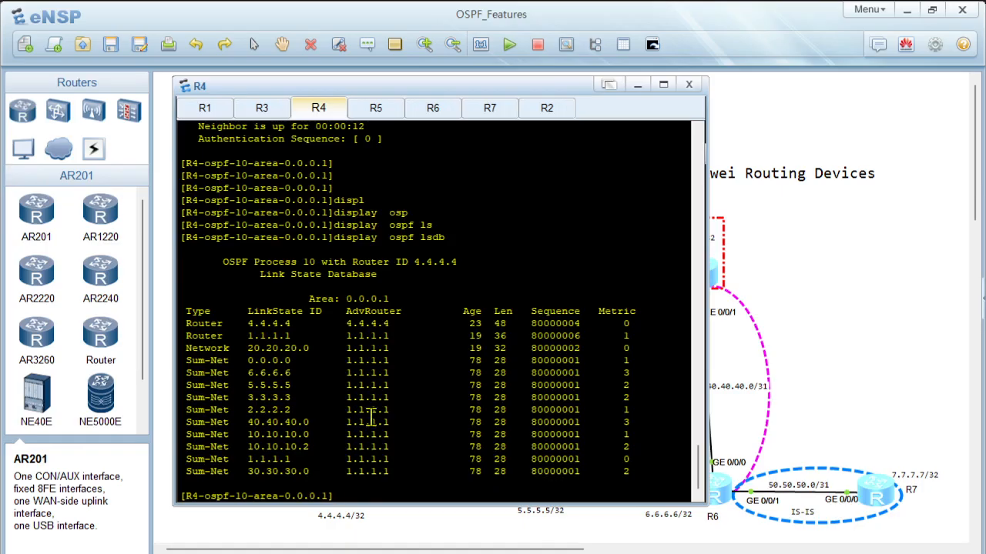
scroll(372, 410, up, 15)
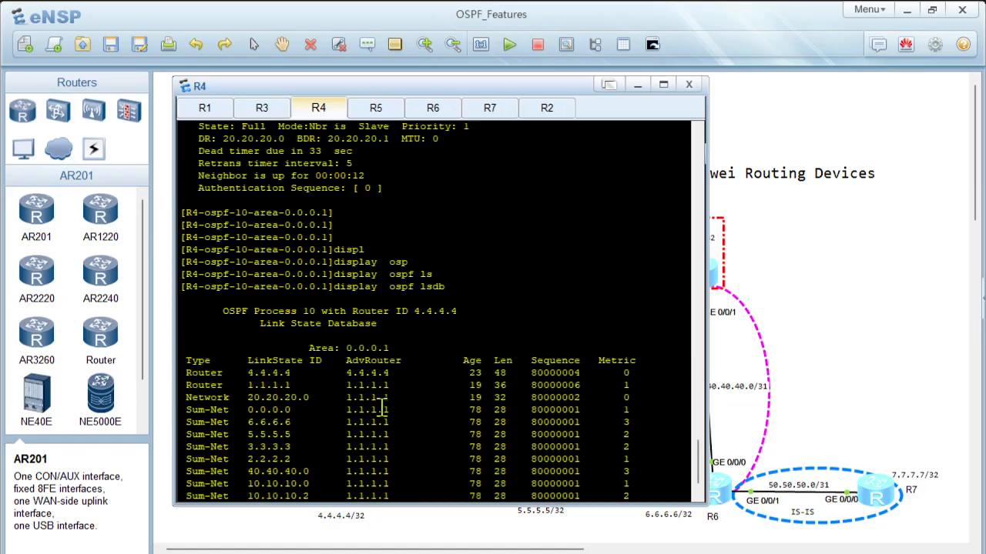
scroll(383, 408, down, 1)
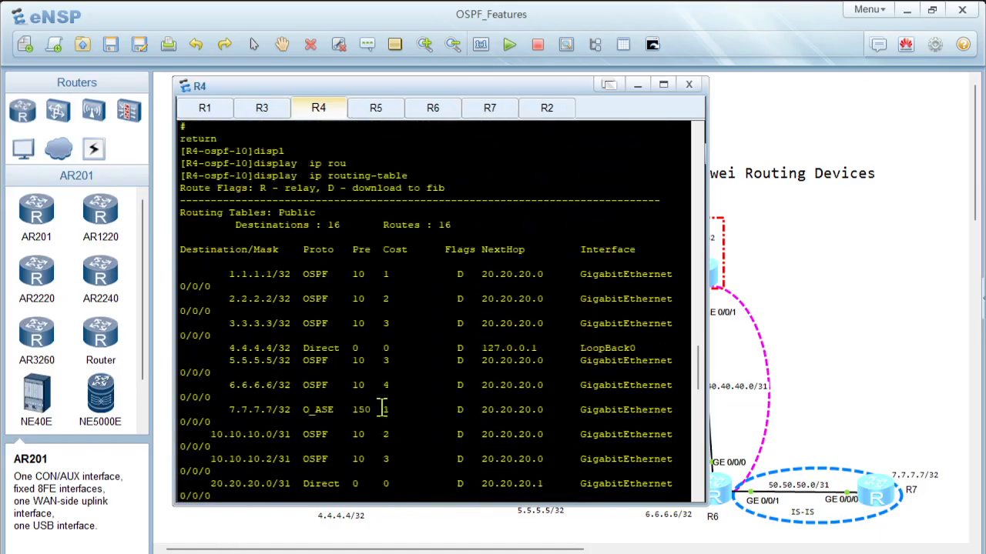
scroll(370, 416, up, 14)
scroll(370, 431, down, 5)
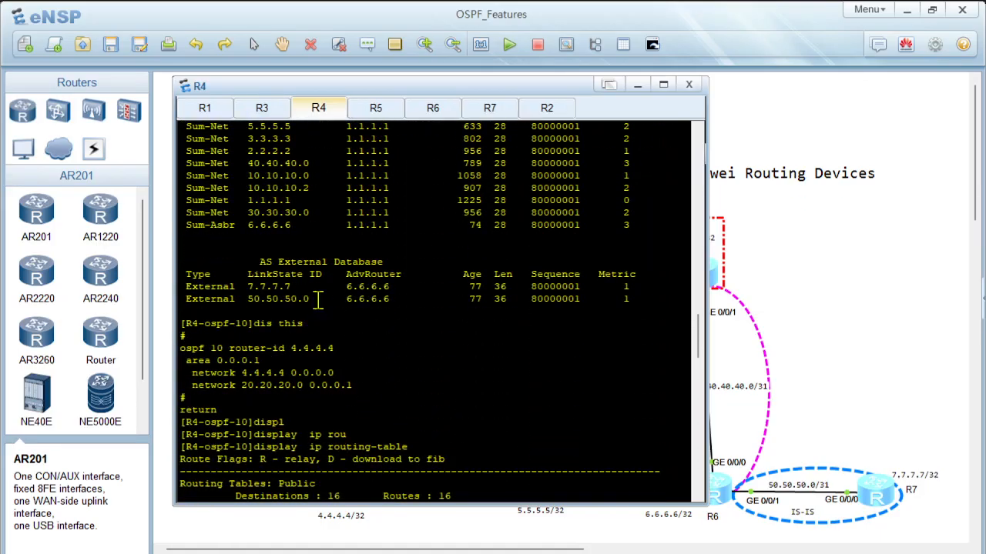
drag(322, 310, 161, 273)
scroll(370, 362, down, 1)
scroll(398, 379, down, 18)
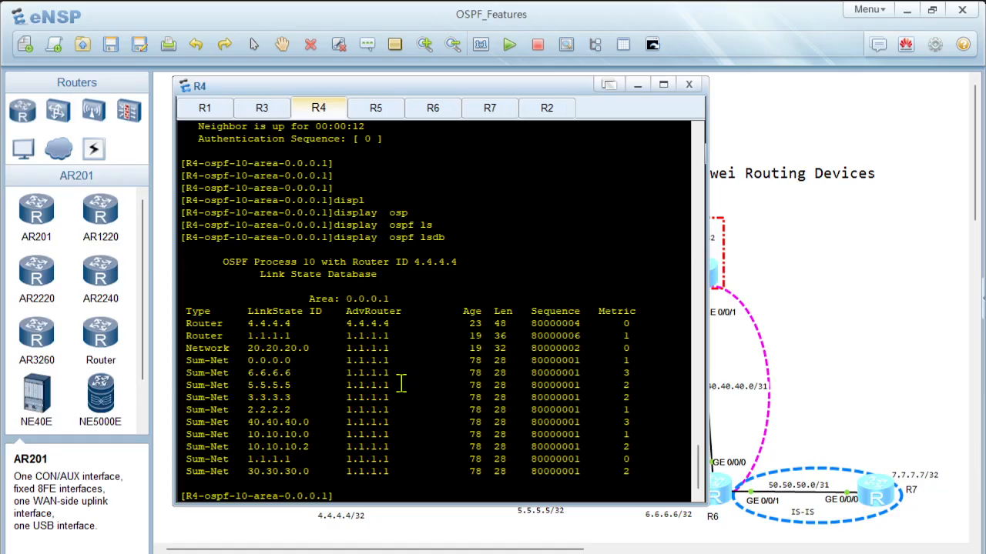
Step: Display R4's IP routing table and highlight the 0.0.0.0/0 default route
text(displ)
key(Tab)
text(ip)
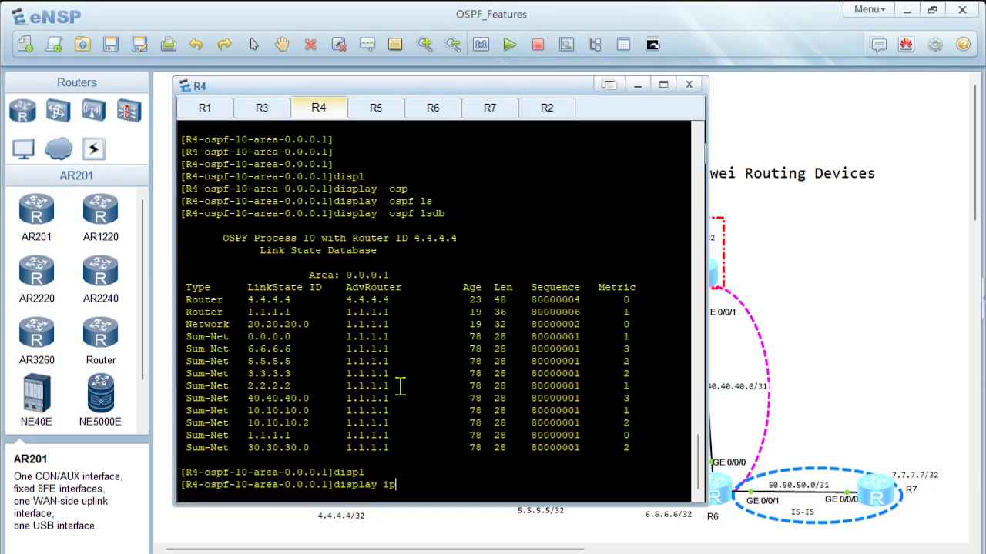
text( ro)
key(Tab)
key(Return)
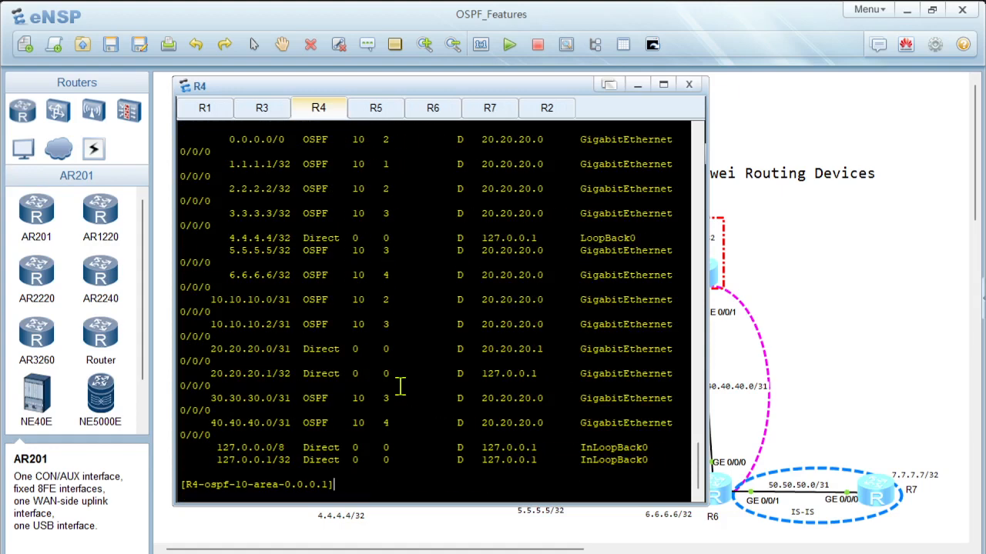
scroll(376, 350, up, 3)
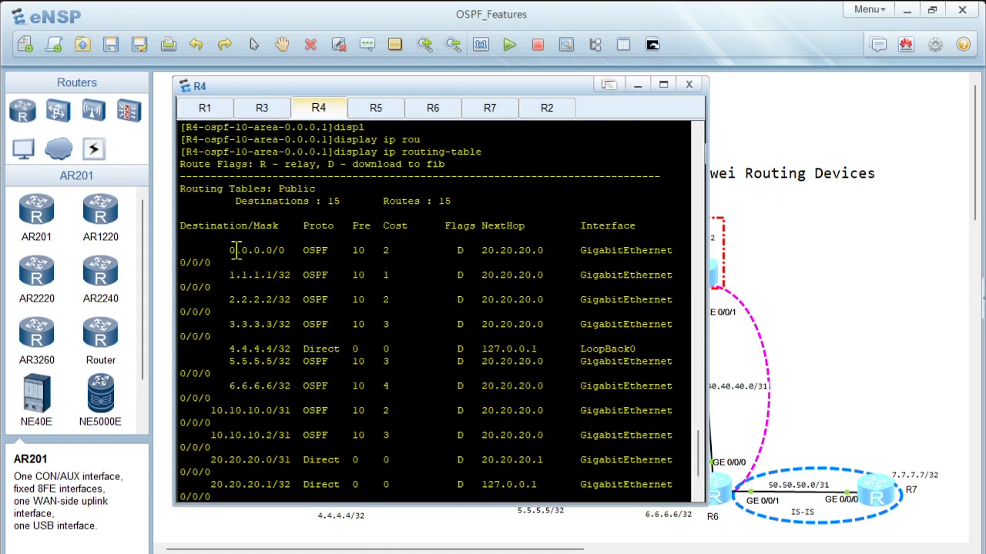
drag(237, 250, 371, 260)
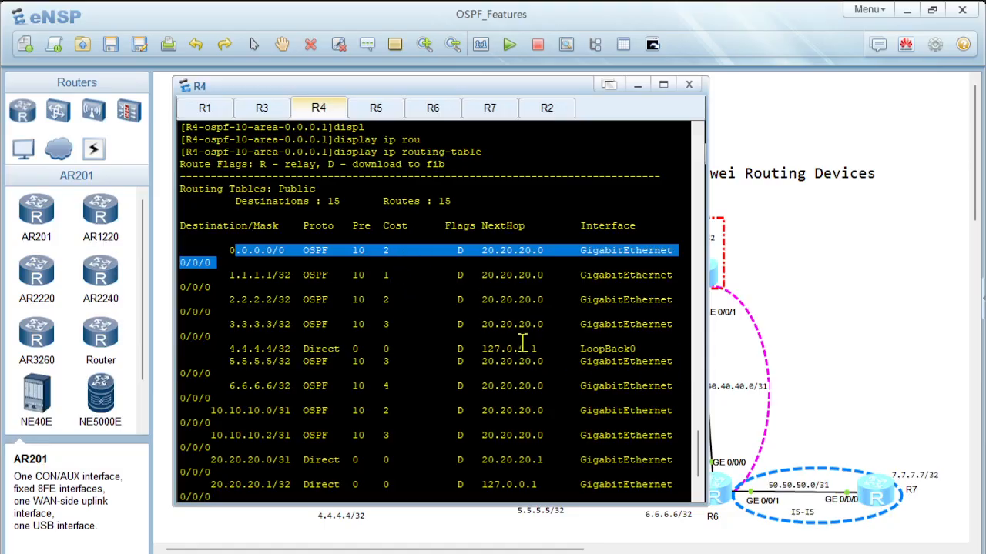
Step: Examine R4's routing table against the Sum-Net entries in its link state database, including the default route
scroll(395, 336, down, 3)
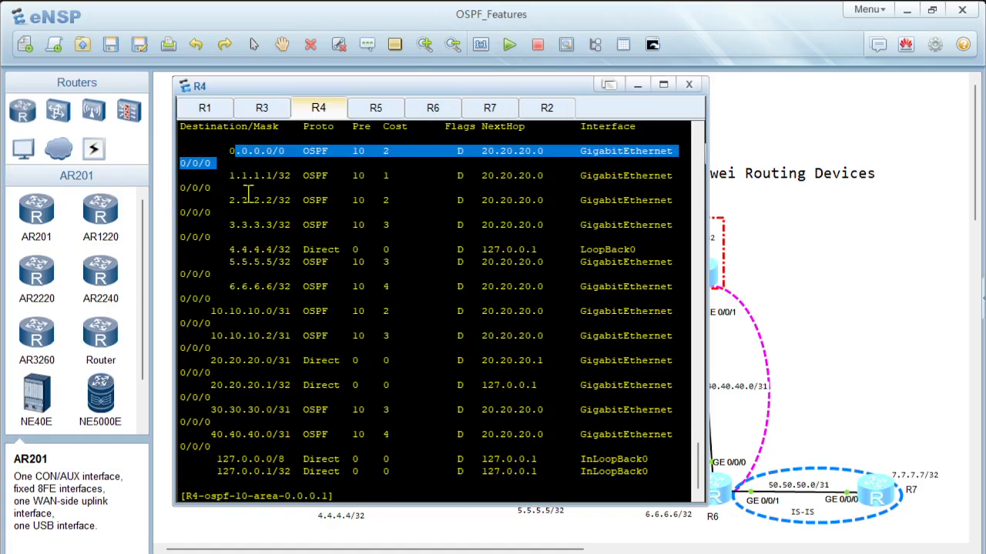
scroll(459, 367, up, 15)
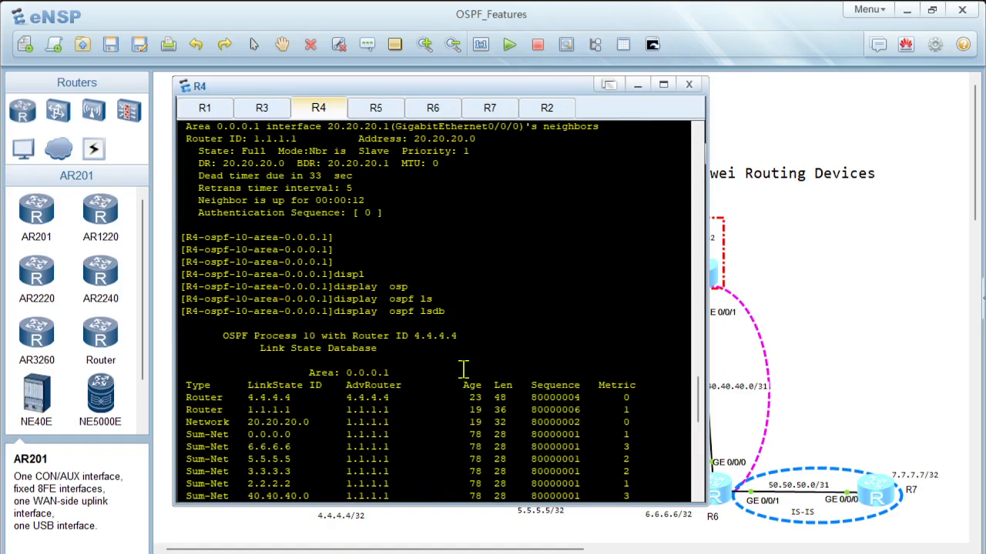
scroll(464, 369, down, 2)
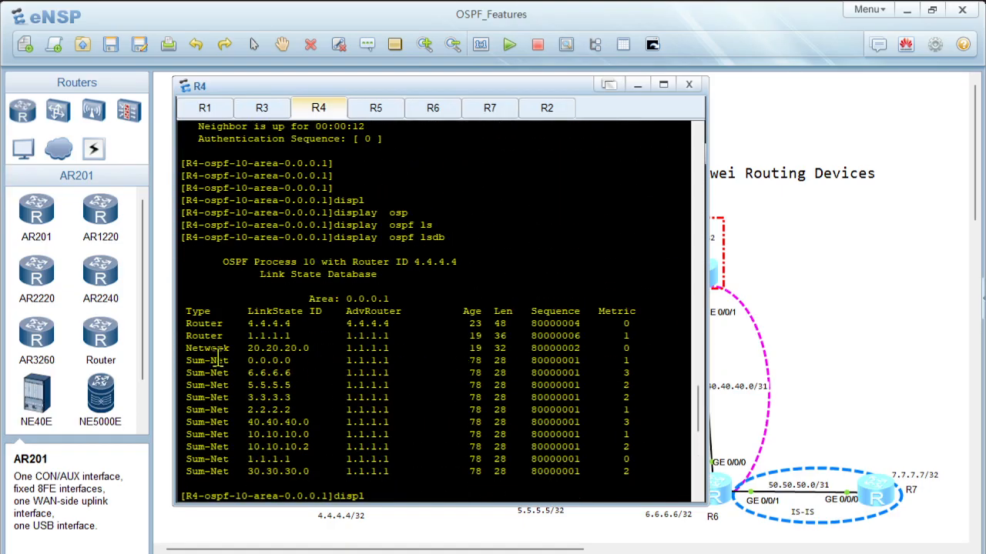
scroll(196, 457, down, 1)
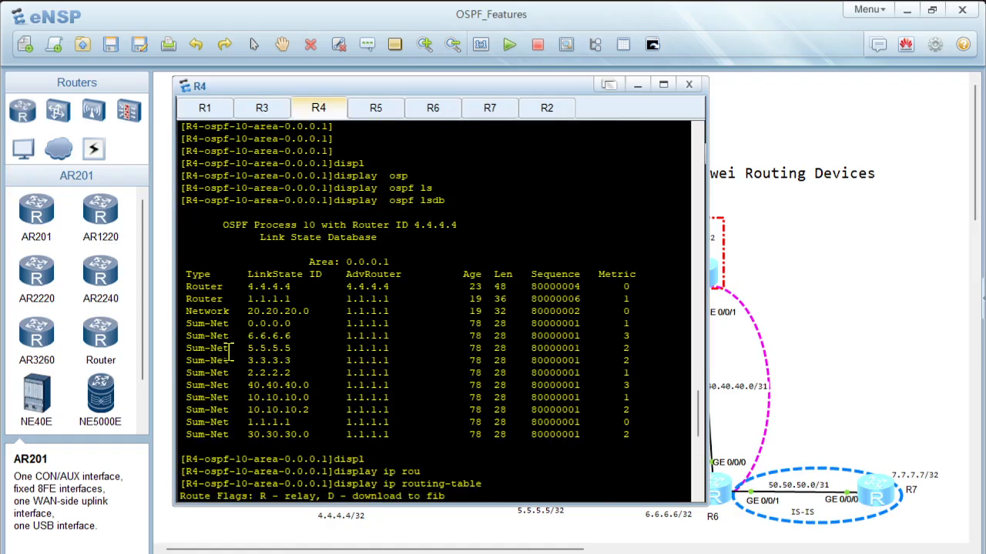
scroll(257, 373, down, 2)
scroll(256, 375, down, 6)
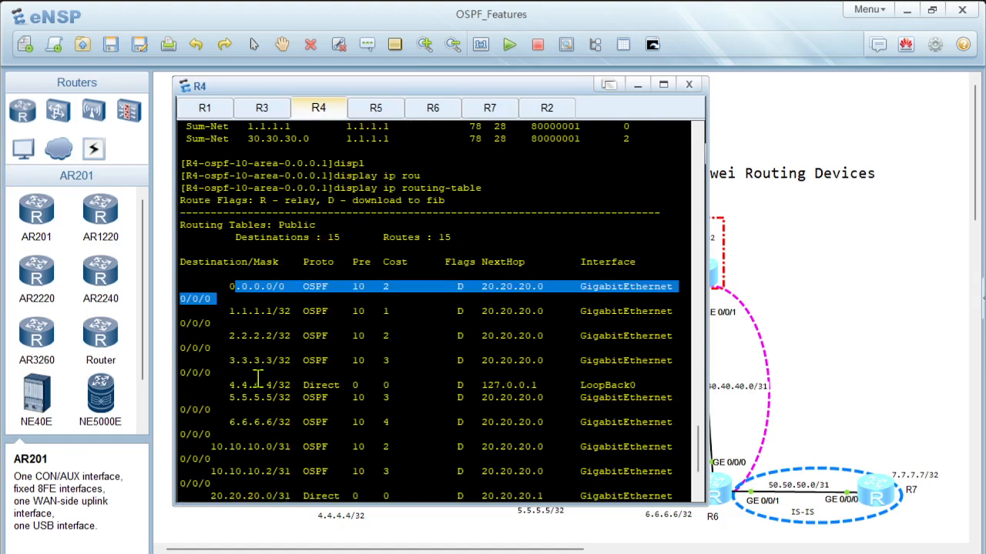
scroll(256, 377, down, 4)
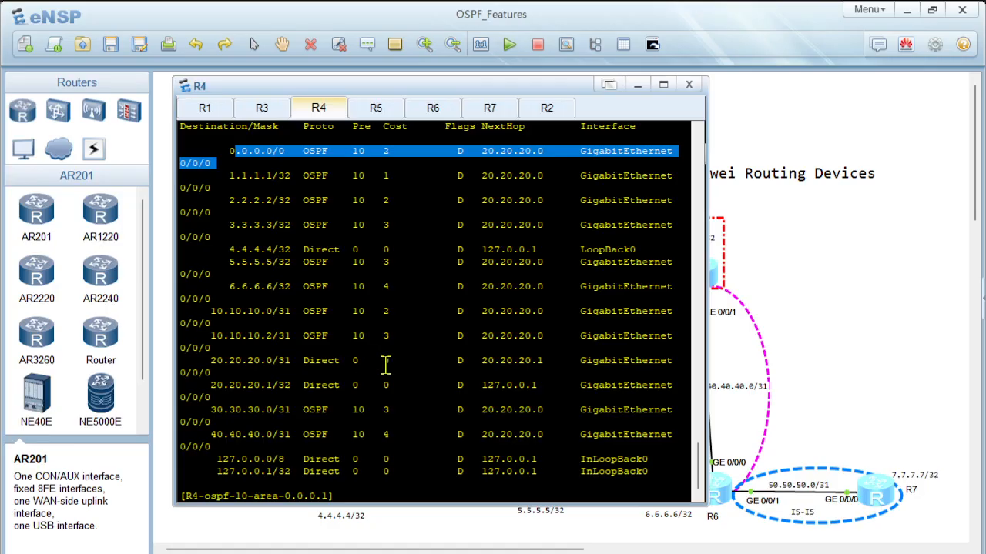
scroll(389, 367, up, 3)
scroll(389, 367, down, 3)
Step: Display the current configuration of OSPF area 1 on R4 and review the default route in the earlier routing table
click(395, 367)
key(Return)
key(Return)
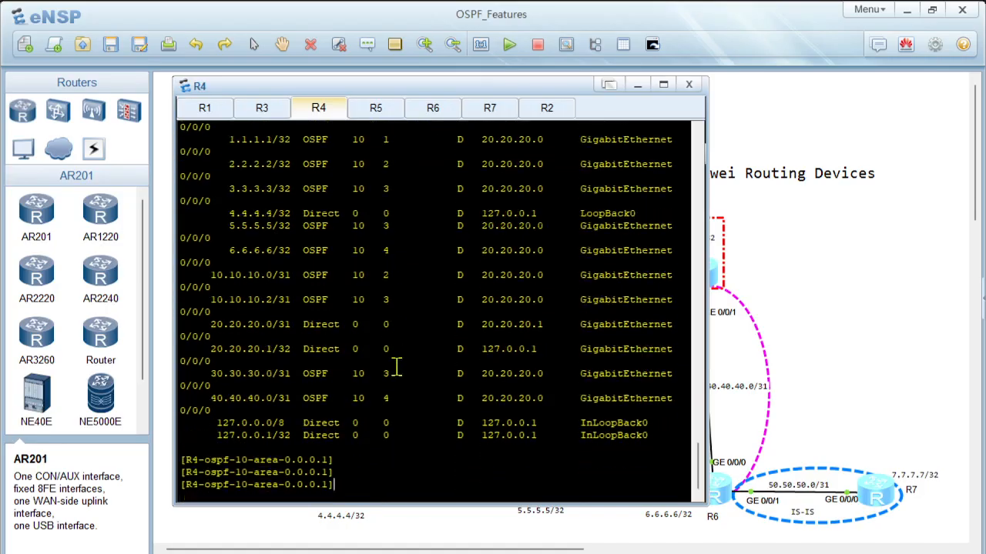
text(dis this)
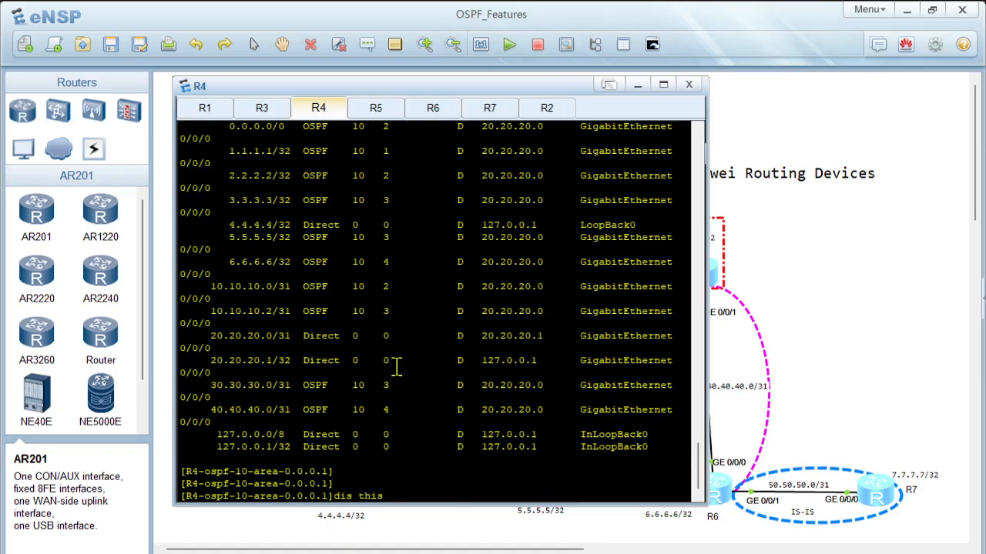
key(Return)
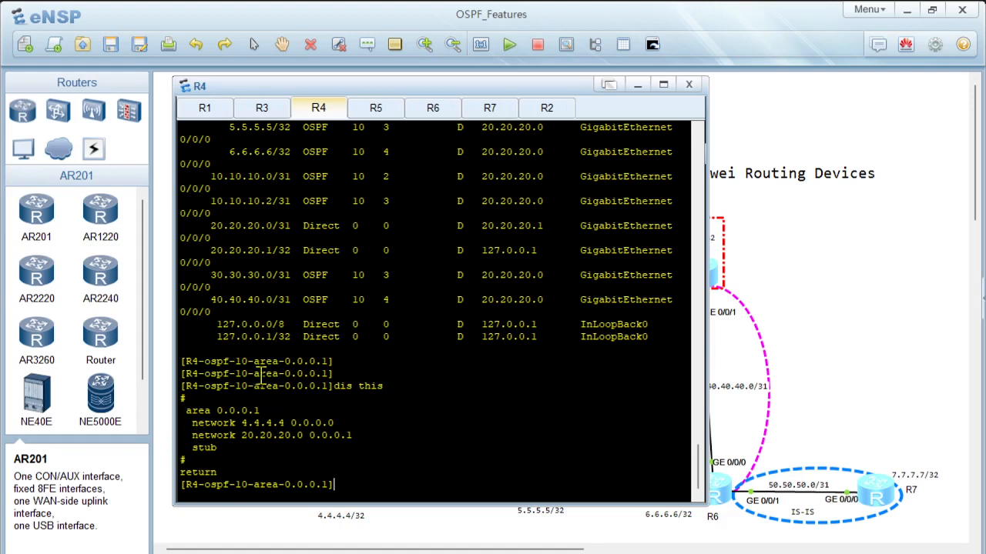
scroll(290, 409, up, 1)
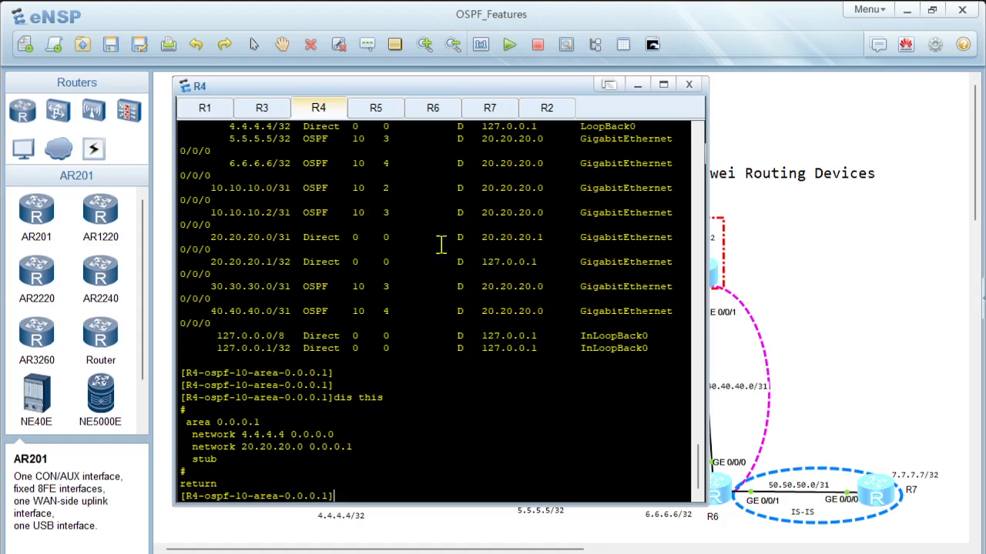
scroll(440, 242, up, 10)
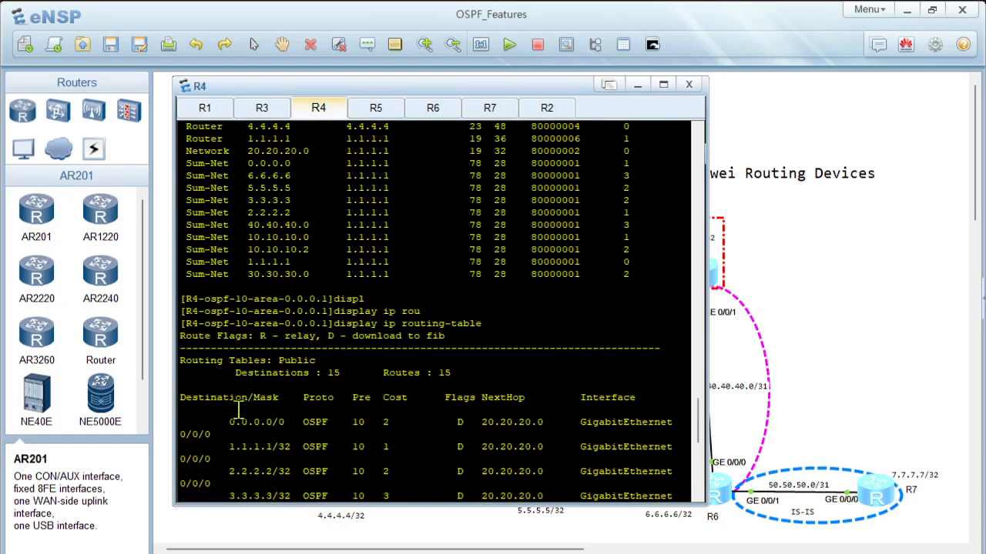
scroll(239, 418, down, 10)
scroll(358, 316, up, 12)
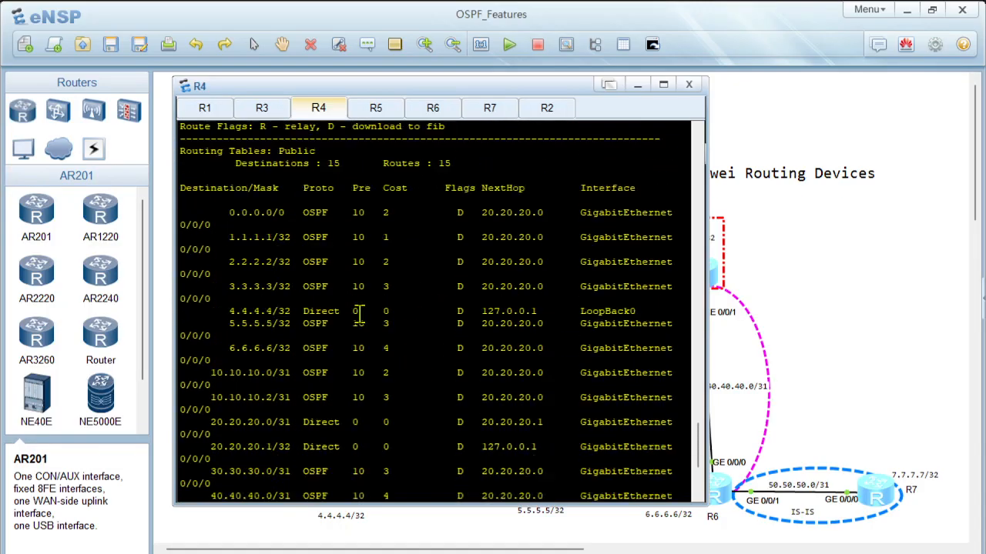
scroll(362, 271, down, 12)
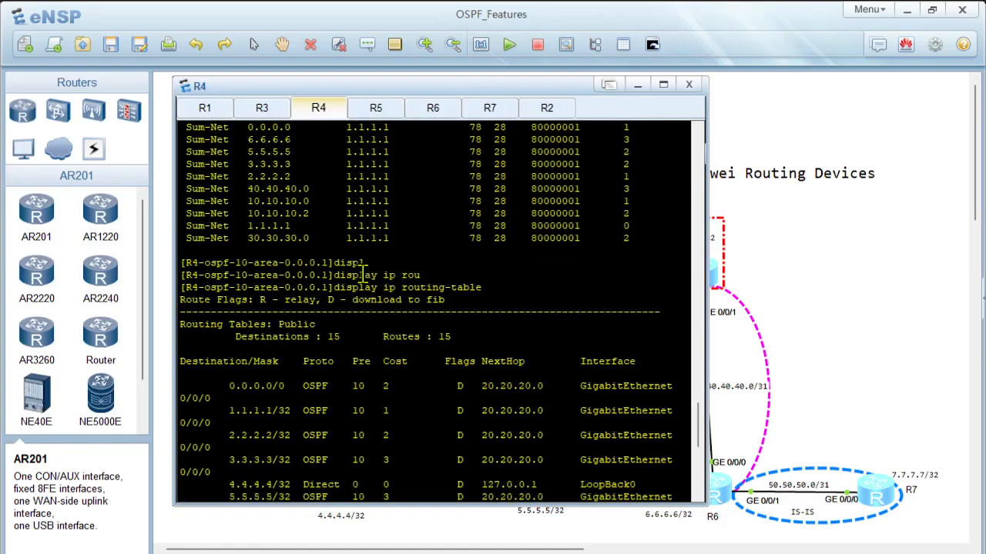
Step: Display the OSPF routing table on R4 and highlight the network routes listed
key(BackSpace)
key(BackSpace)
key(BackSpace)
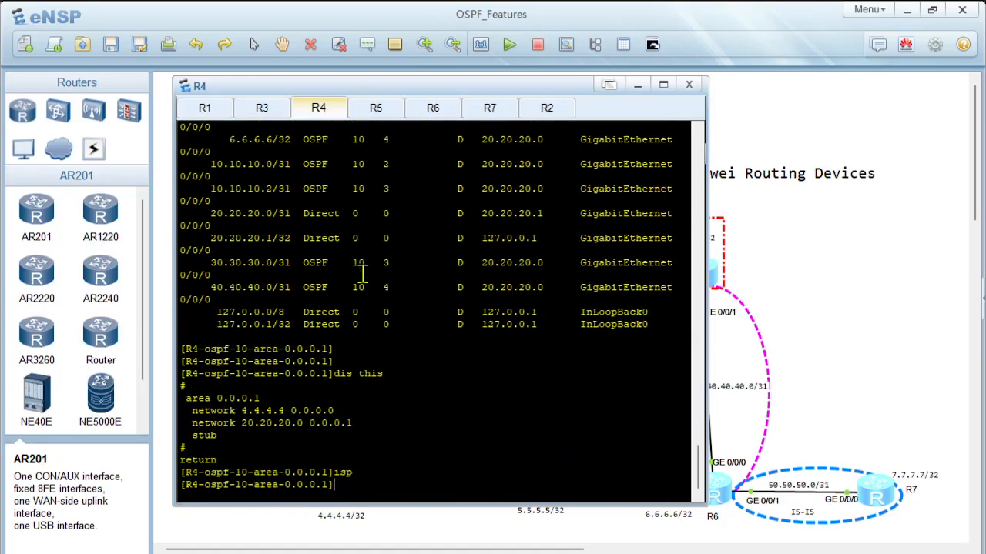
text(displ)
key(Tab)
text(osp)
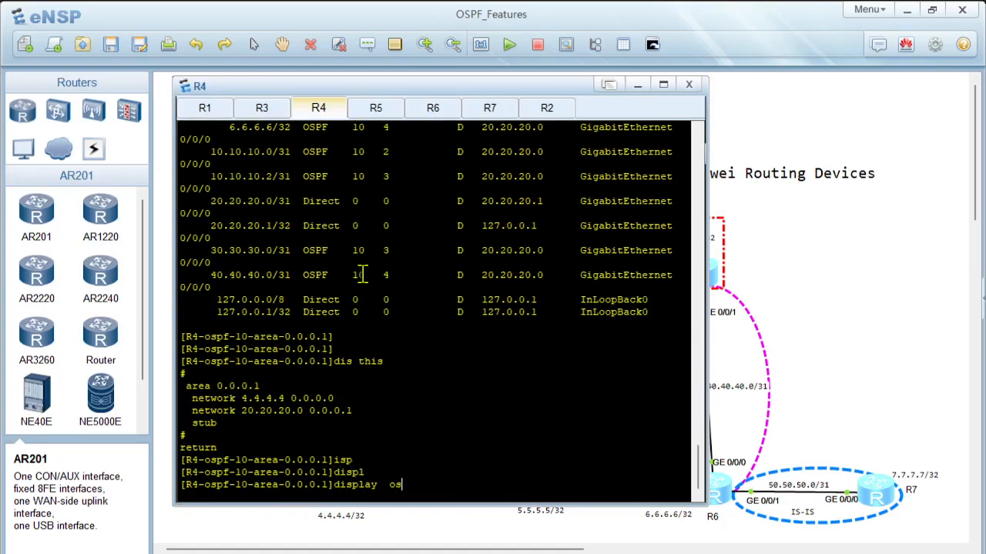
key(Tab)
text(ro)
key(Tab)
key(Return)
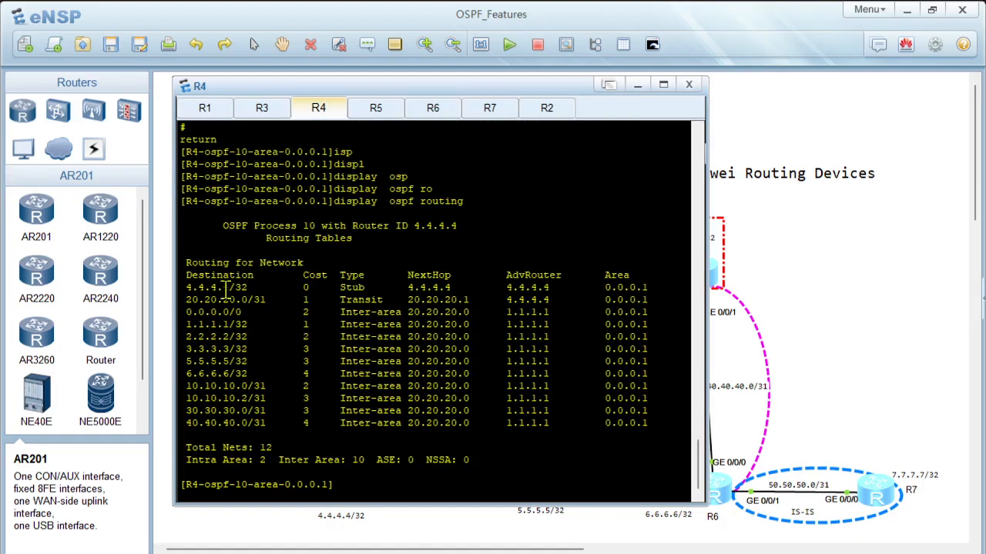
drag(223, 287, 445, 410)
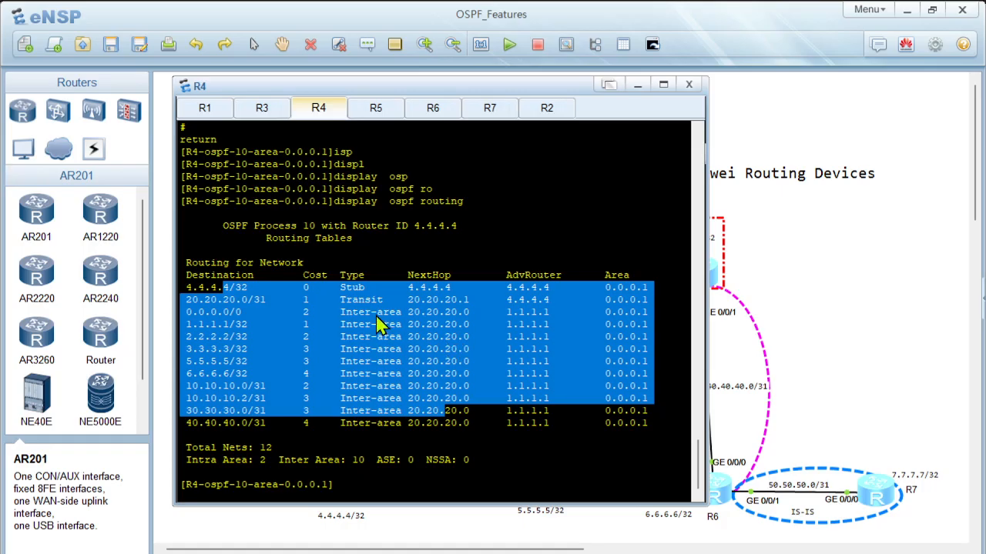
scroll(377, 325, up, 5)
scroll(377, 325, down, 5)
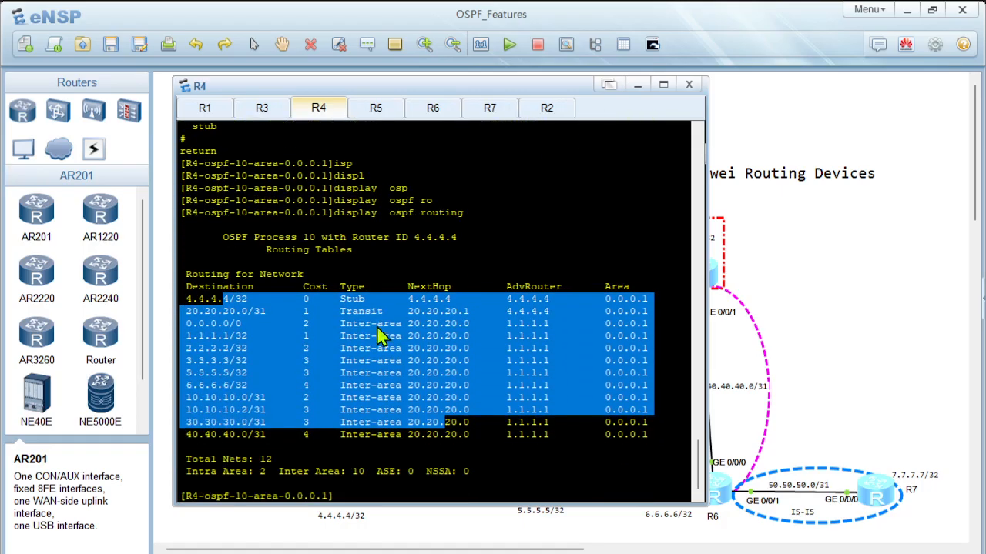
Step: Check the topology diagram, return to R4's console and display its detailed OSPF peer information
click(841, 277)
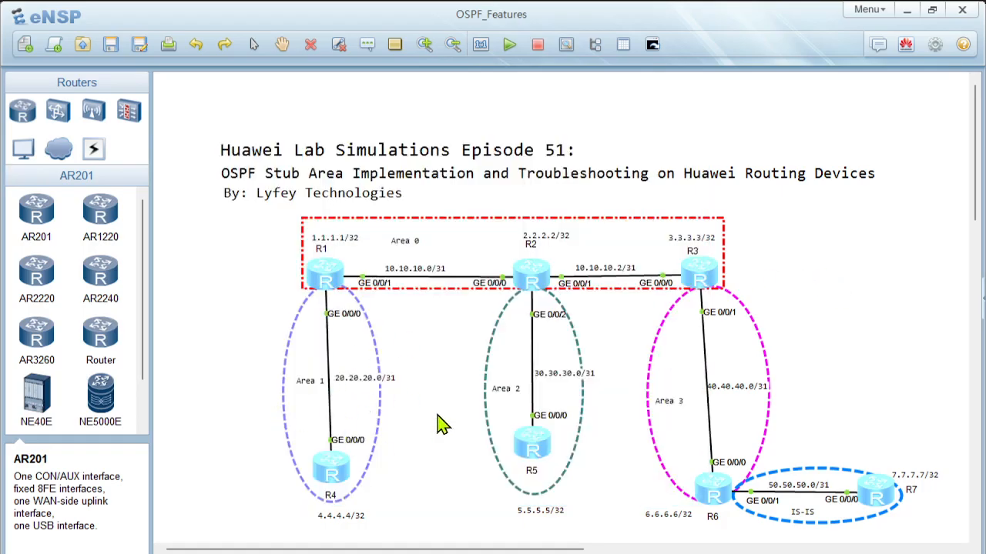
double_click(331, 473)
key(Return)
text(displ)
key(Tab)
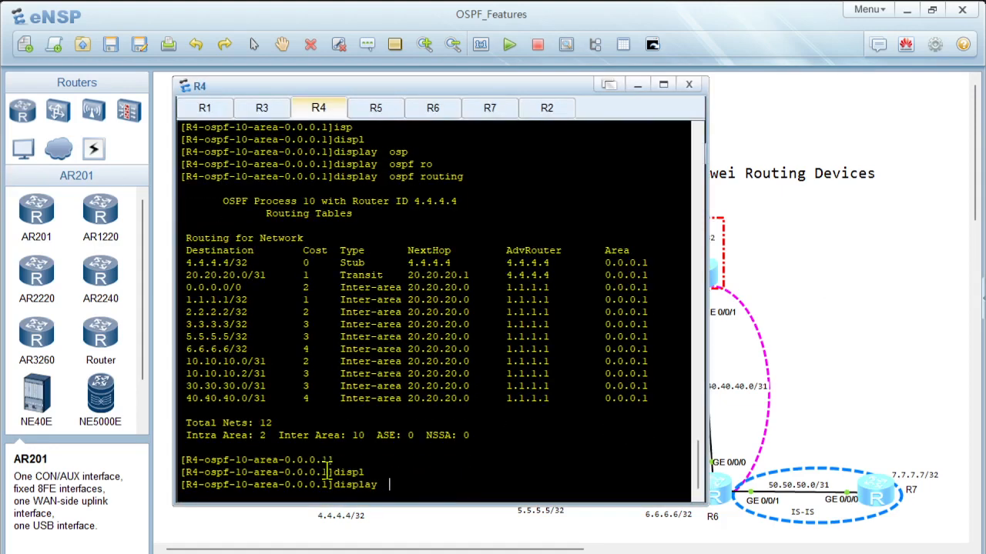
text(osp)
key(Tab)
text(pe)
key(Tab)
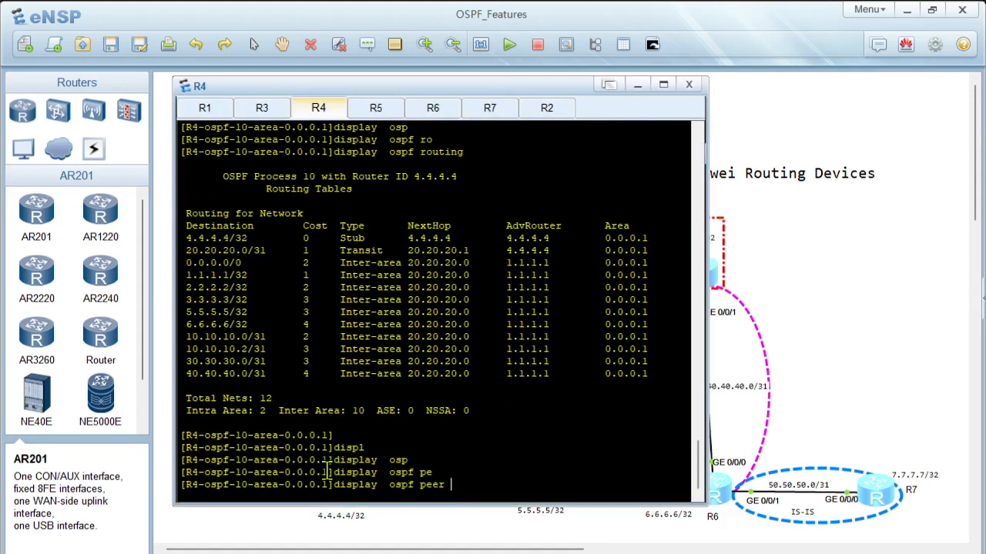
key(Return)
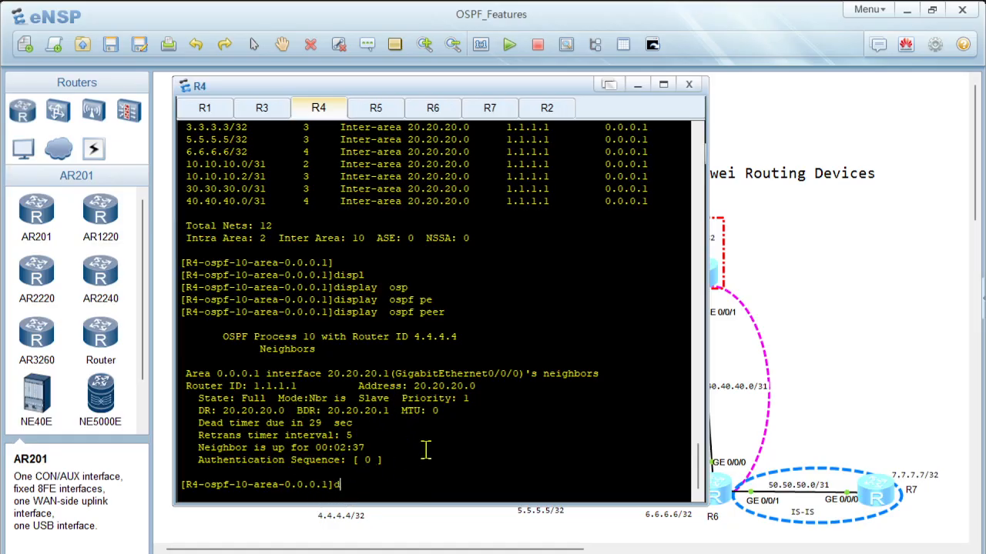
Step: Display the OSPF interface summary on R4
text(ispl)
key(Tab)
text(os)
key(Tab)
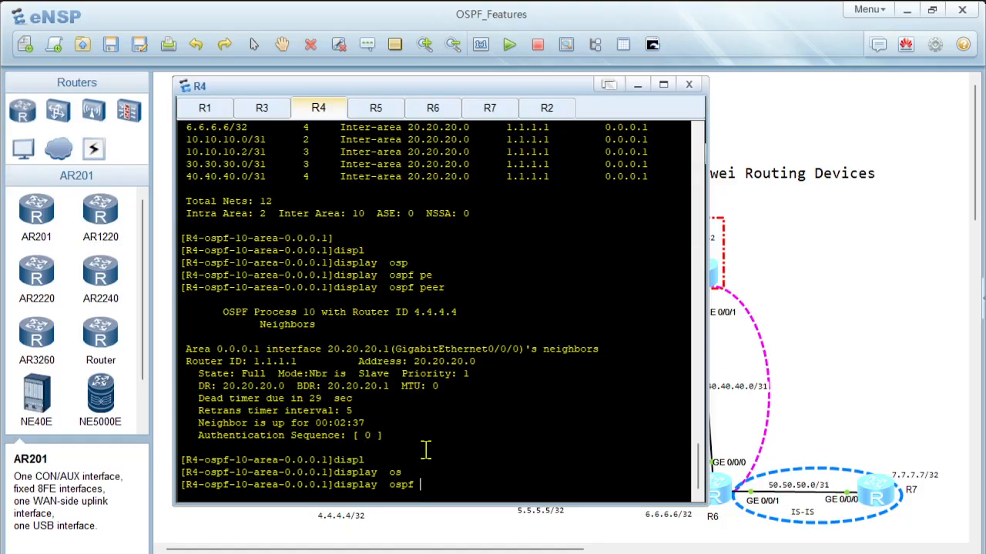
text(int)
key(Tab)
key(Return)
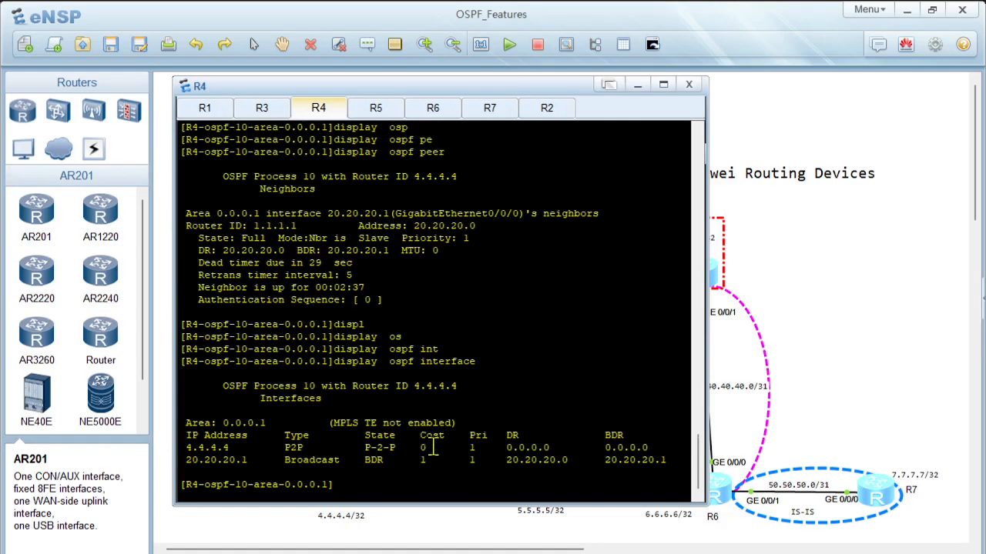
Step: Display the verbose OSPF interface information on R4 and review the timers and packet statistics of both interfaces
key(Up)
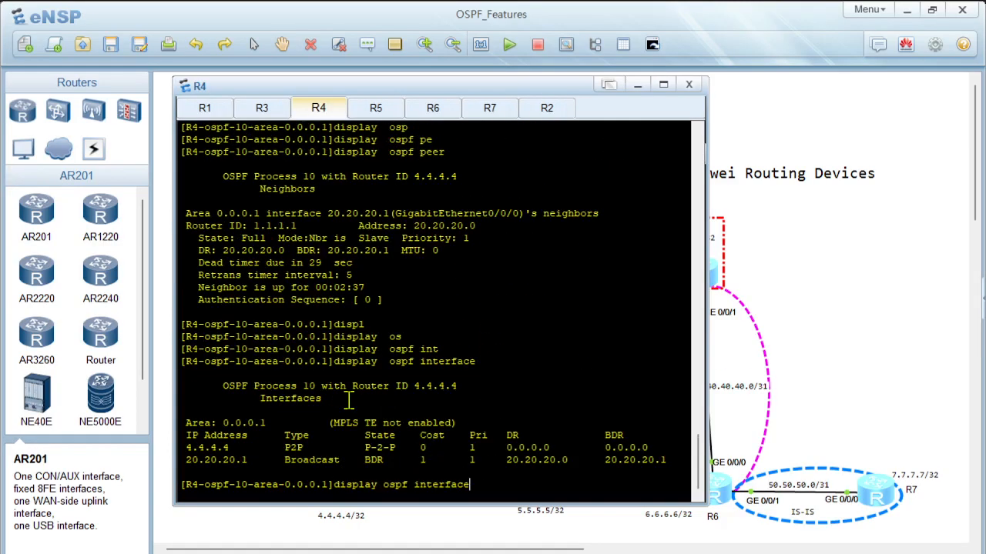
text(?)
text(ver)
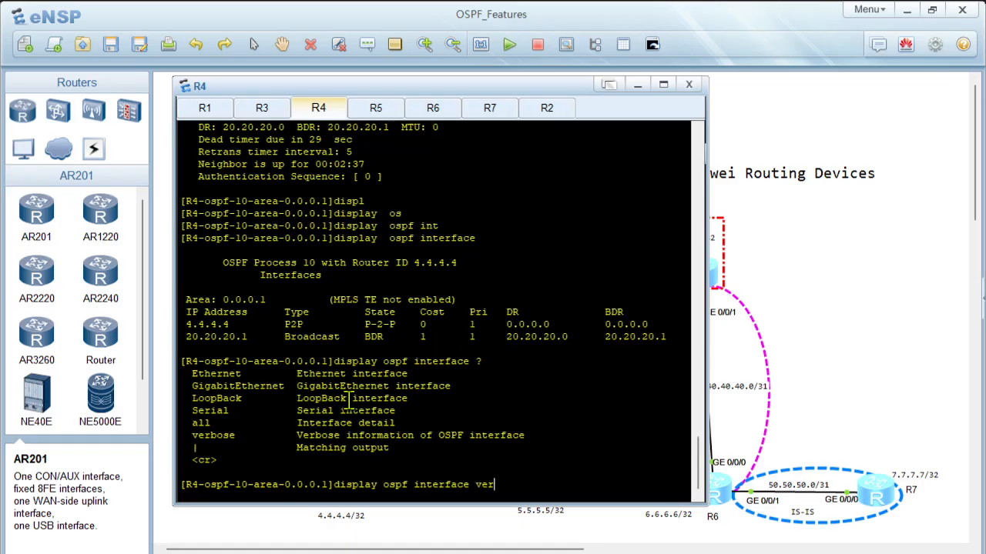
key(Return)
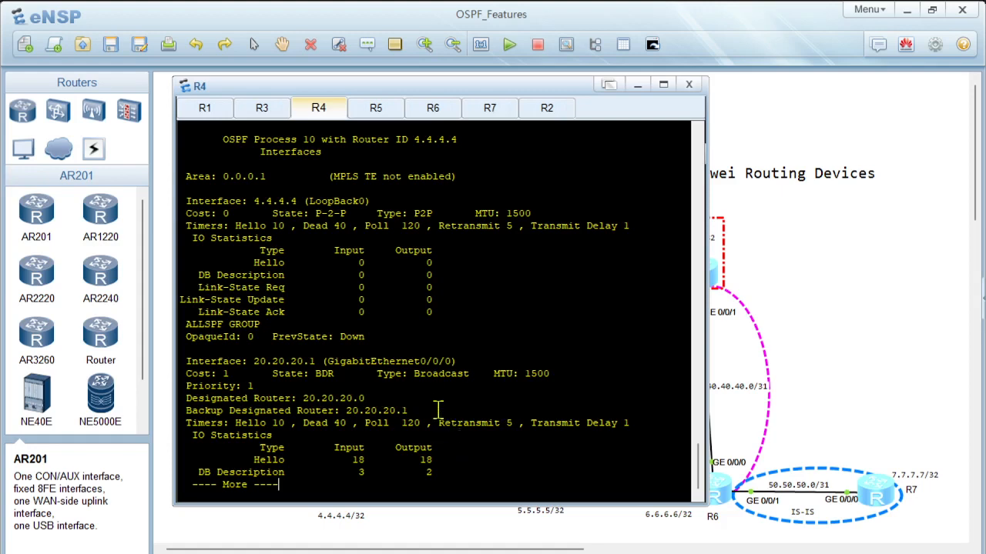
key(space)
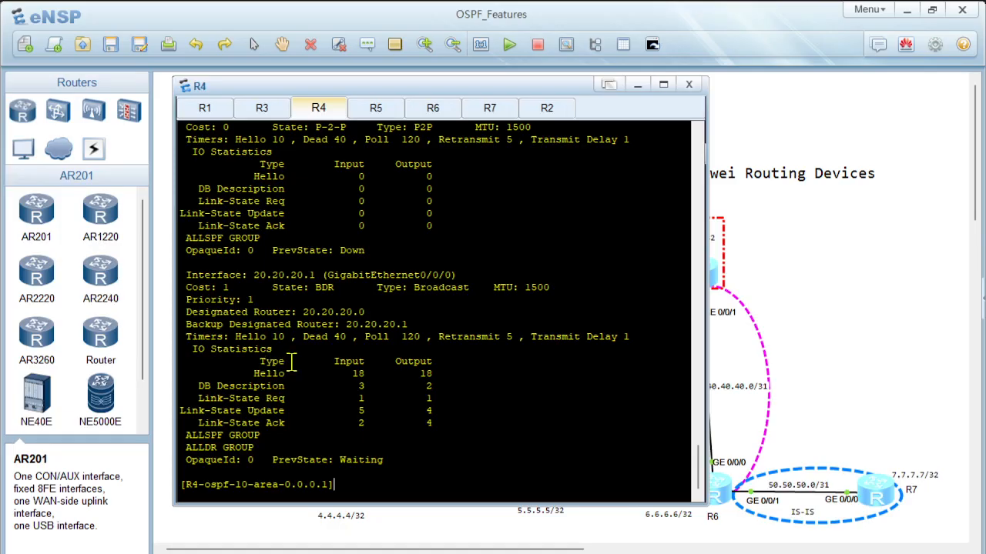
scroll(293, 367, up, 1)
Step: List all the options available for the display ospf command on R4
text(di)
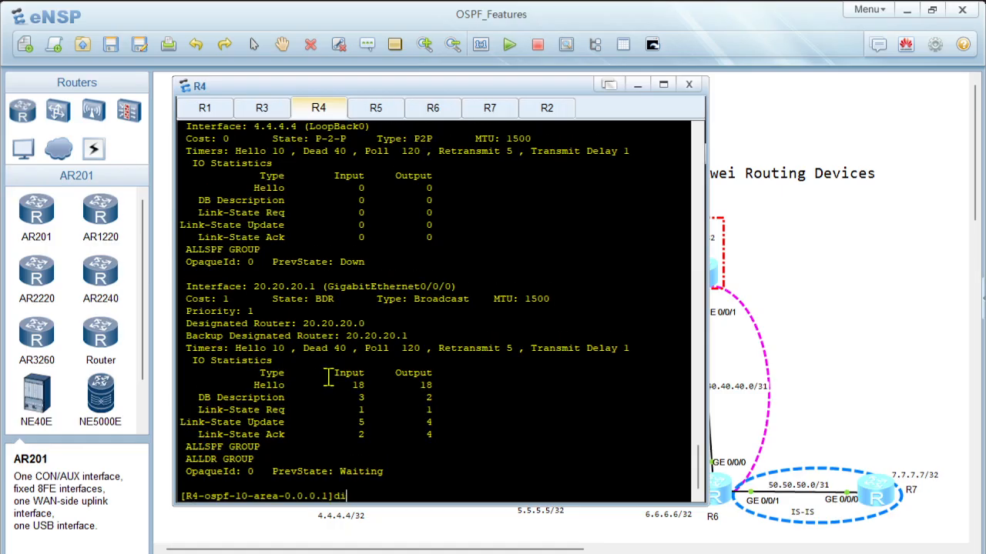
text(spl)
key(Tab)
text(os)
key(Tab)
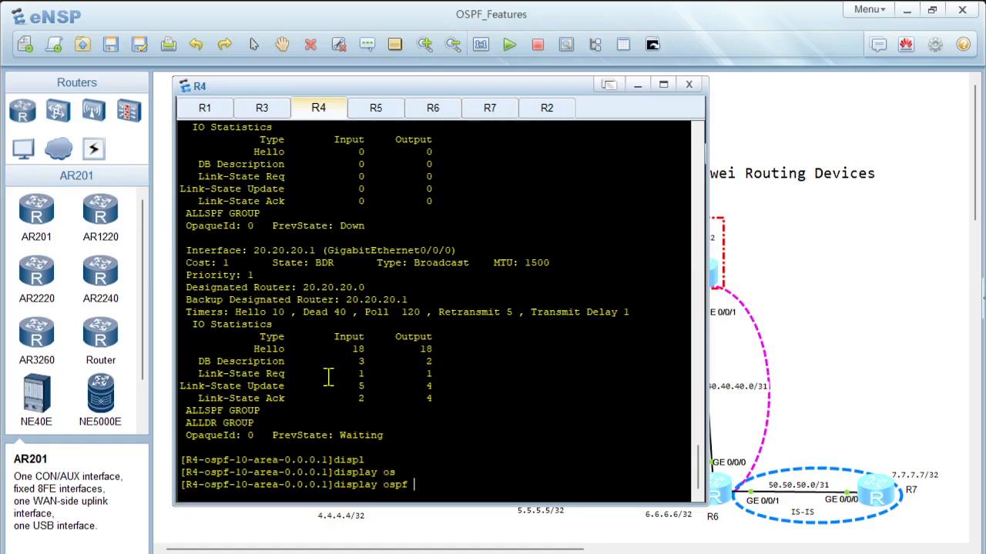
text(?)
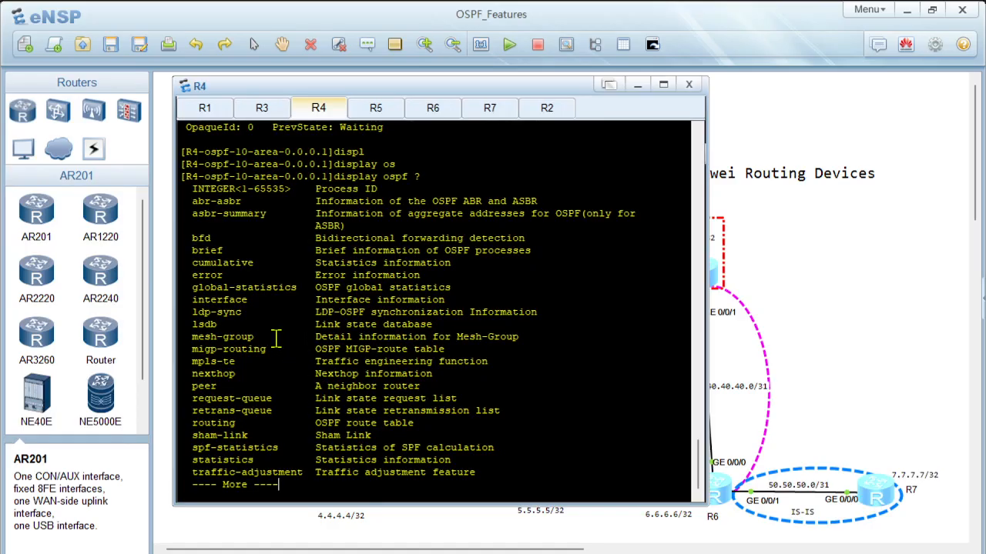
key(space)
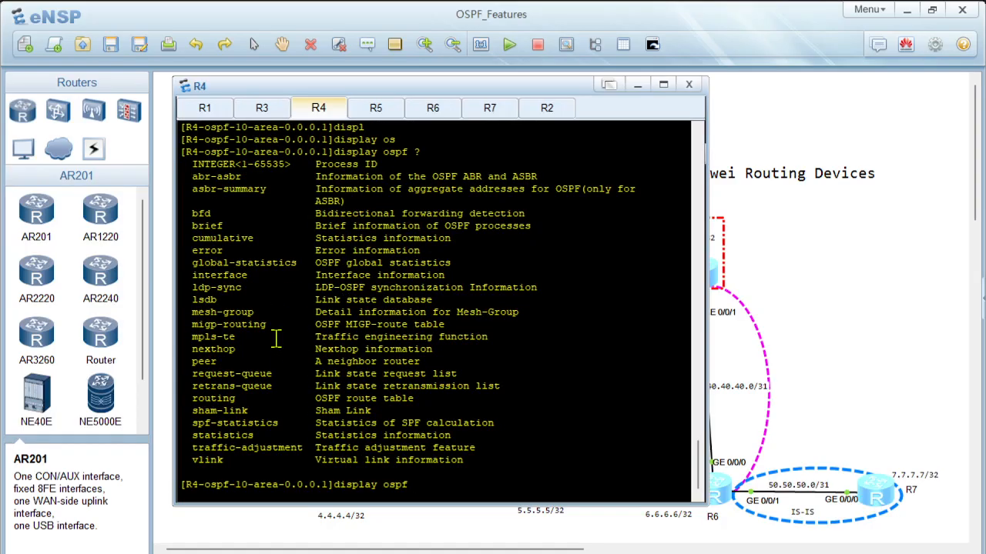
Step: Try to display the OSPF BFD information on R4
text(b)
key(Tab)
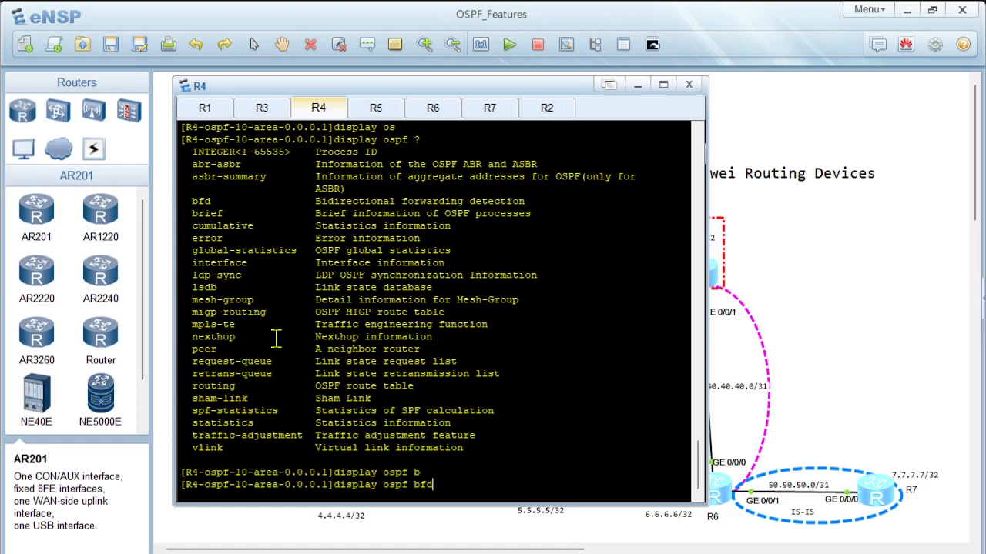
key(Return)
Step: Display the brief OSPF peer summary on R4 with display ospf peer brief
key(Up)
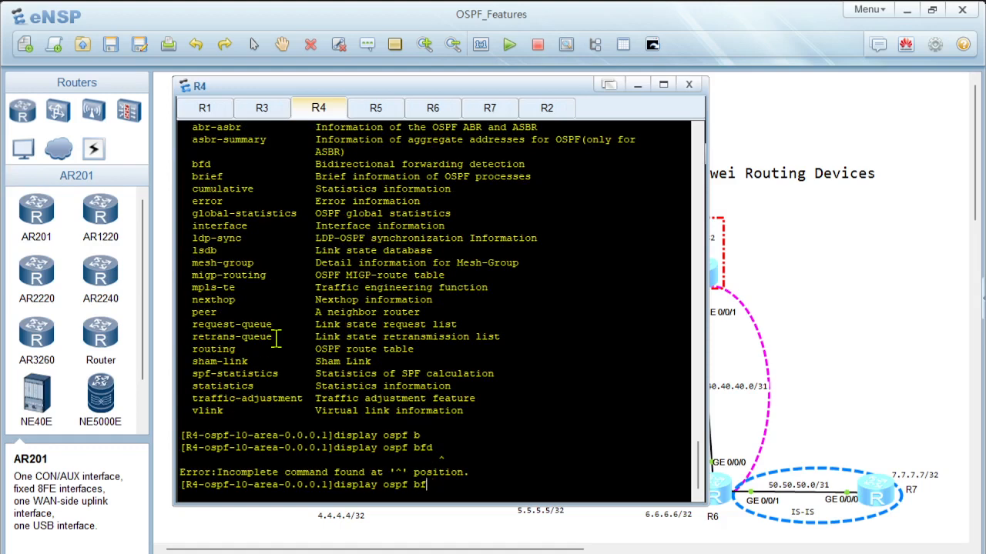
key(BackSpace)
key(BackSpace)
key(BackSpace)
text(pe)
key(Tab)
text(br)
key(Tab)
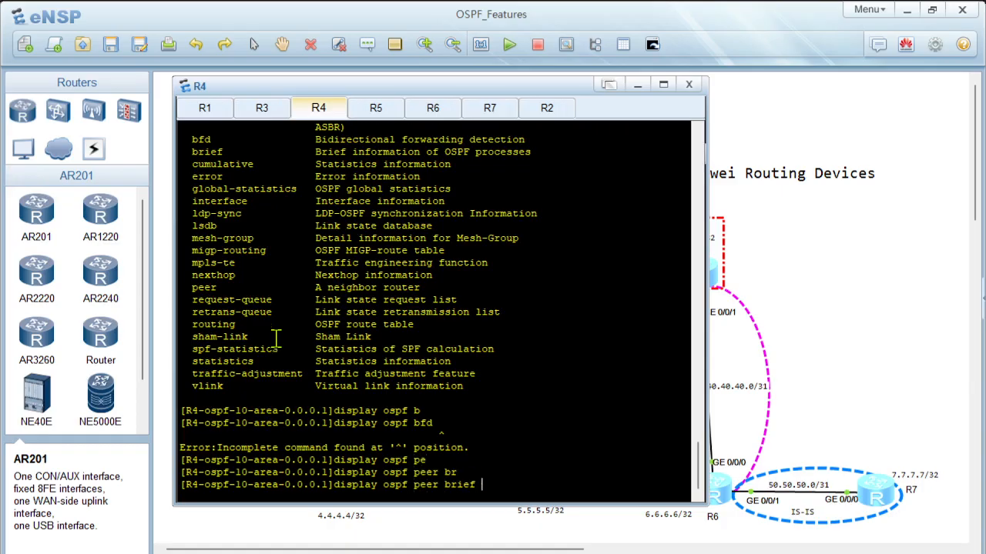
key(Return)
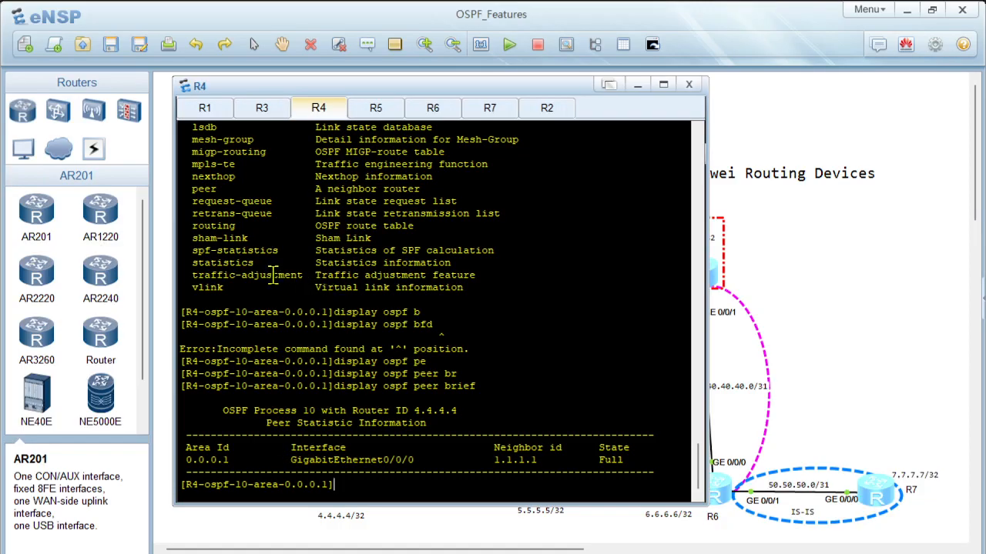
scroll(266, 284, up, 3)
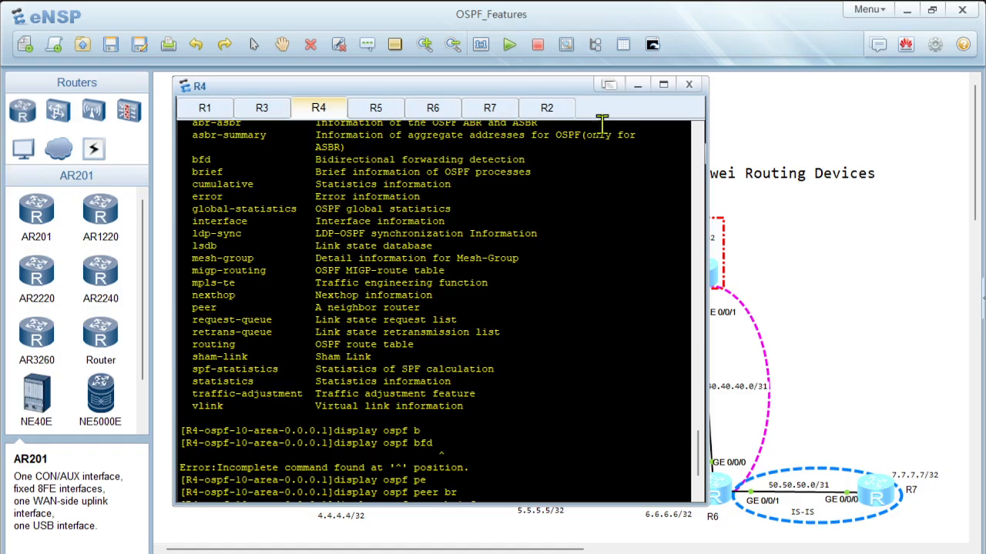
Step: Start a packet capture on R1's GE 0/0/0 interface towards R4 and filter the packets in Wireshark by ospf
click(638, 84)
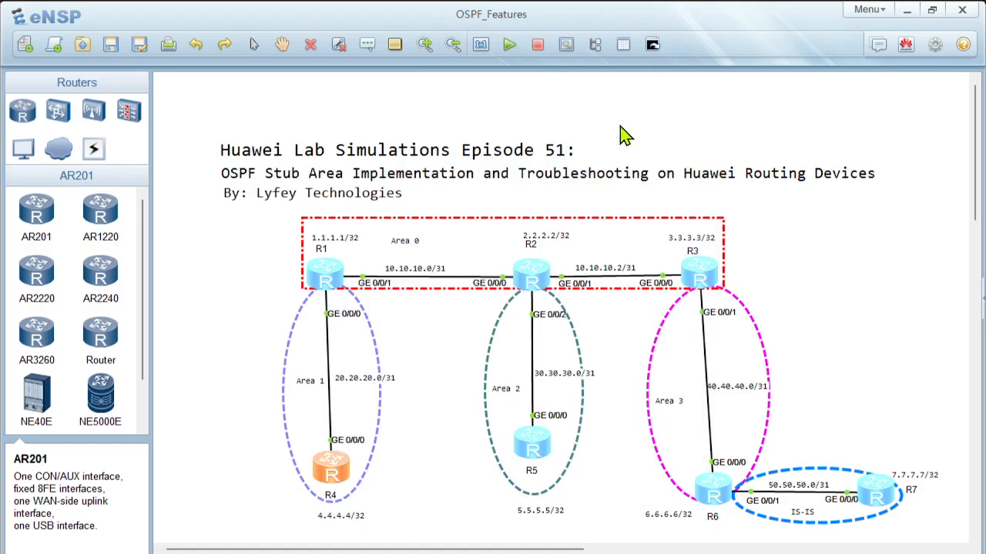
right_click(328, 324)
click(370, 344)
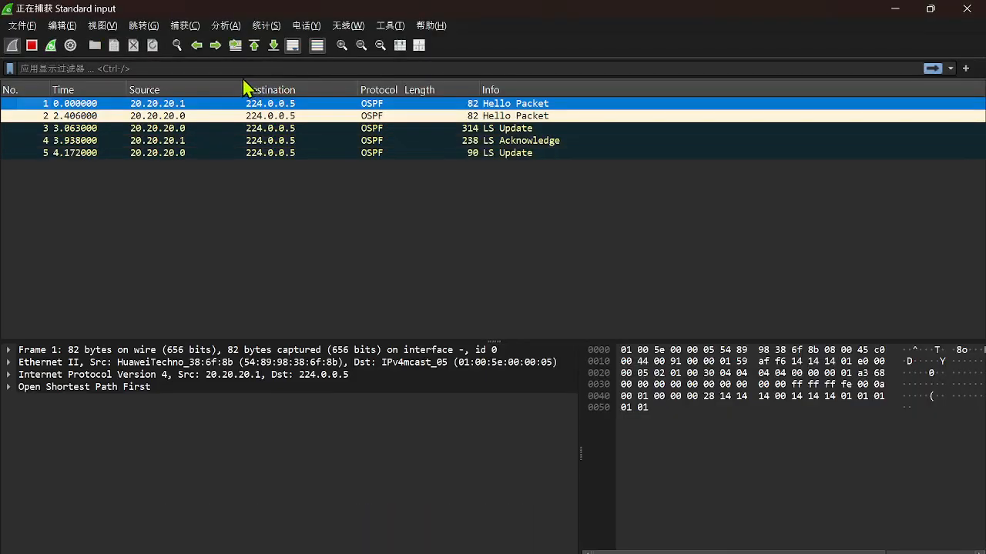
click(238, 70)
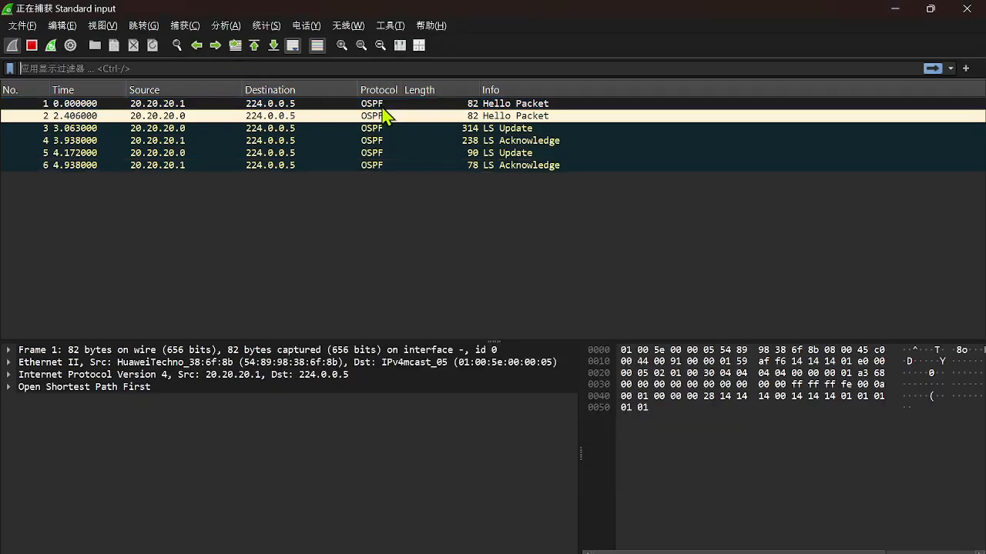
text(ospf)
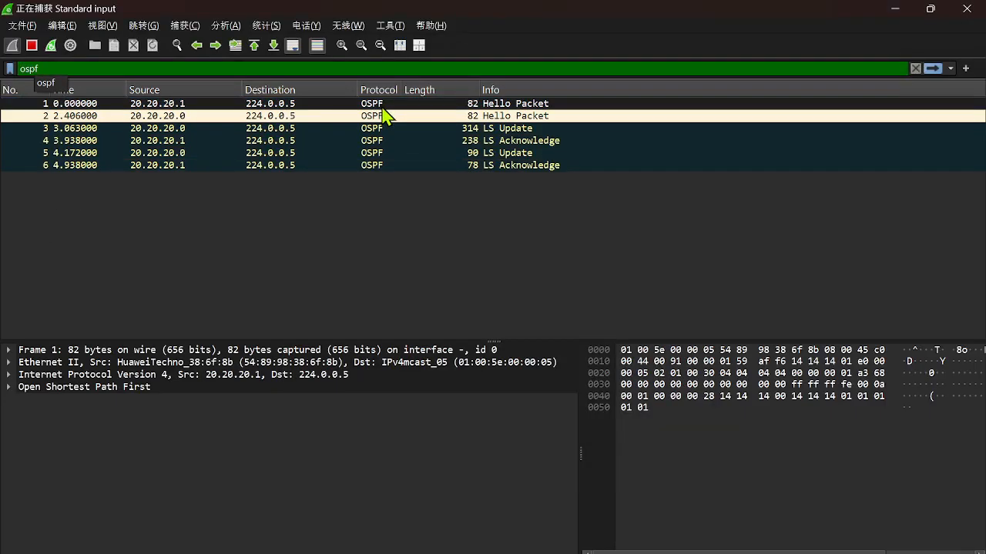
key(Return)
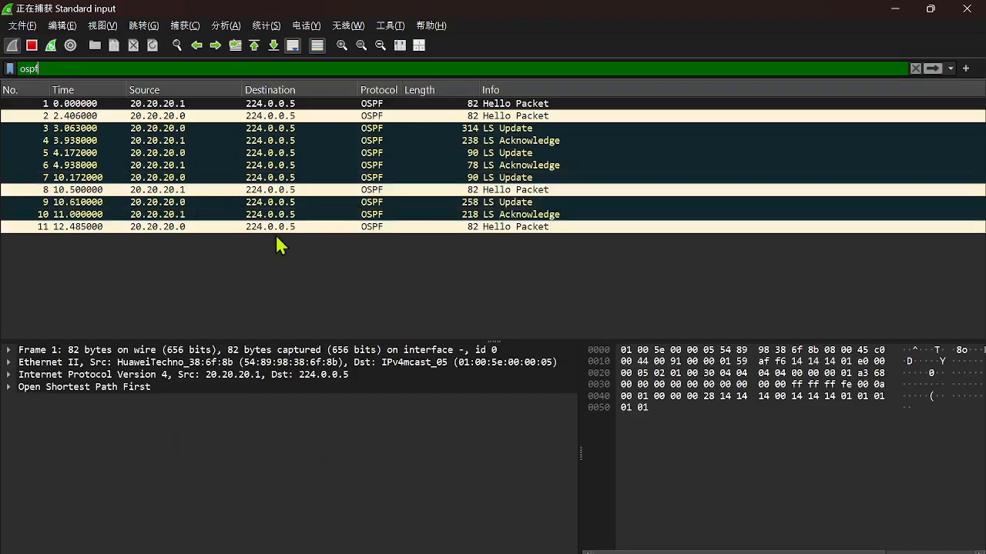
Step: Expand the OSPF Header and OSPF Hello Packet details of the first captured Hello packet
click(10, 387)
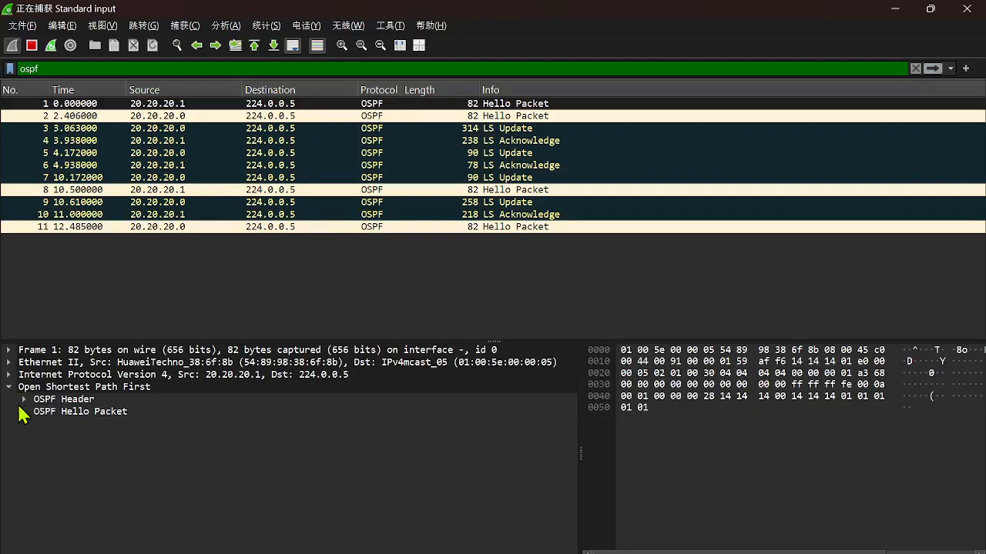
click(24, 400)
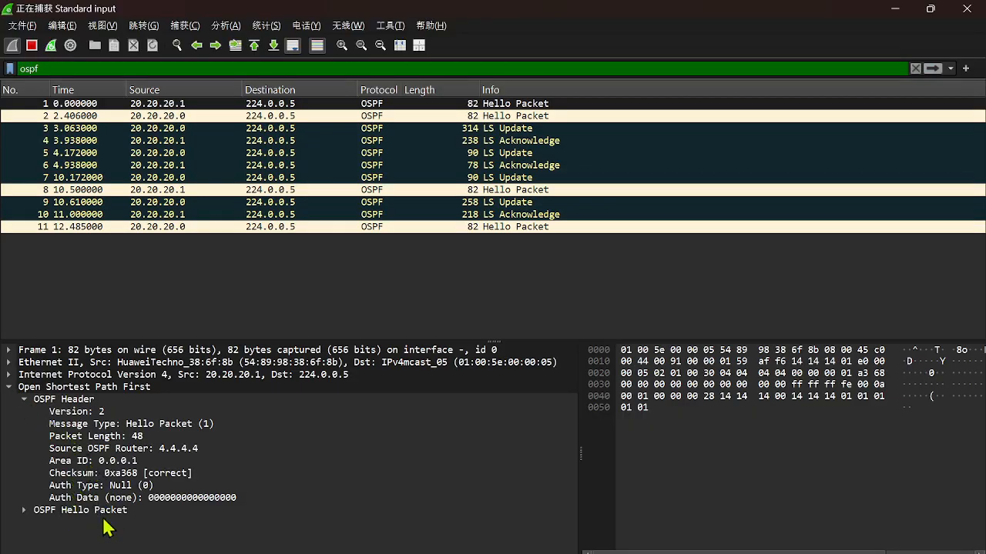
click(25, 511)
scroll(163, 499, down, 1)
scroll(163, 498, down, 1)
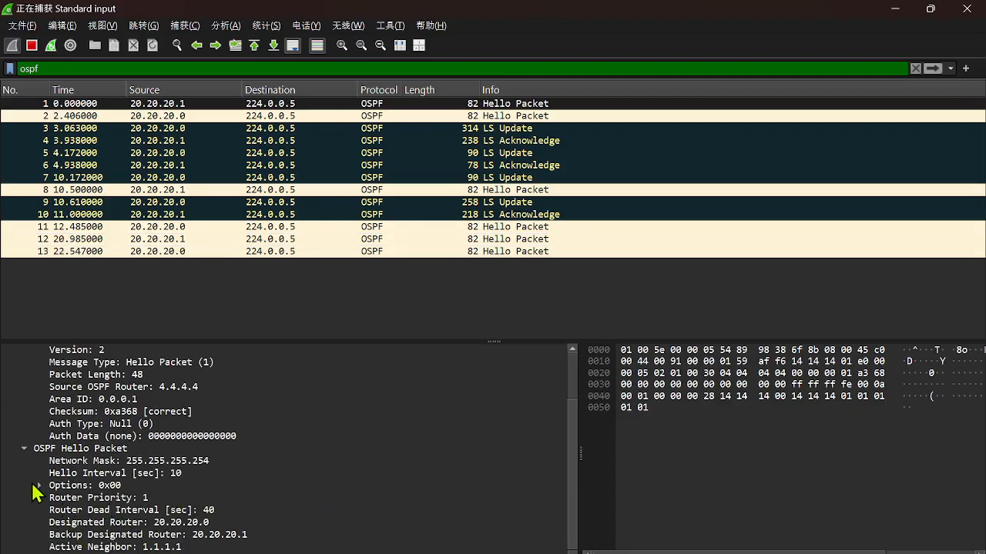
Step: Expand the Hello packet's Options field, examine its external routing and NSSA bits, and return to the eNSP topology
click(36, 486)
scroll(306, 499, down, 2)
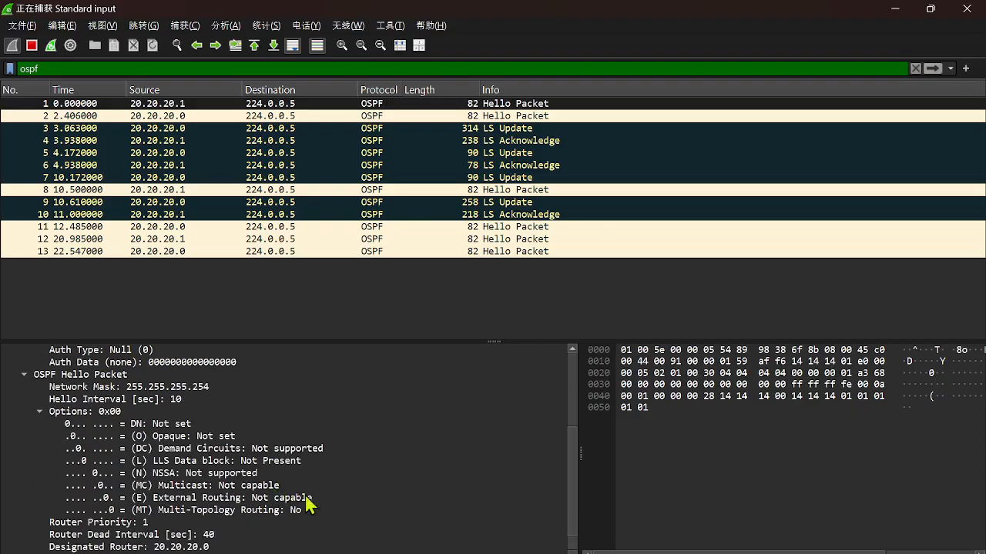
scroll(262, 496, up, 1)
scroll(192, 466, down, 2)
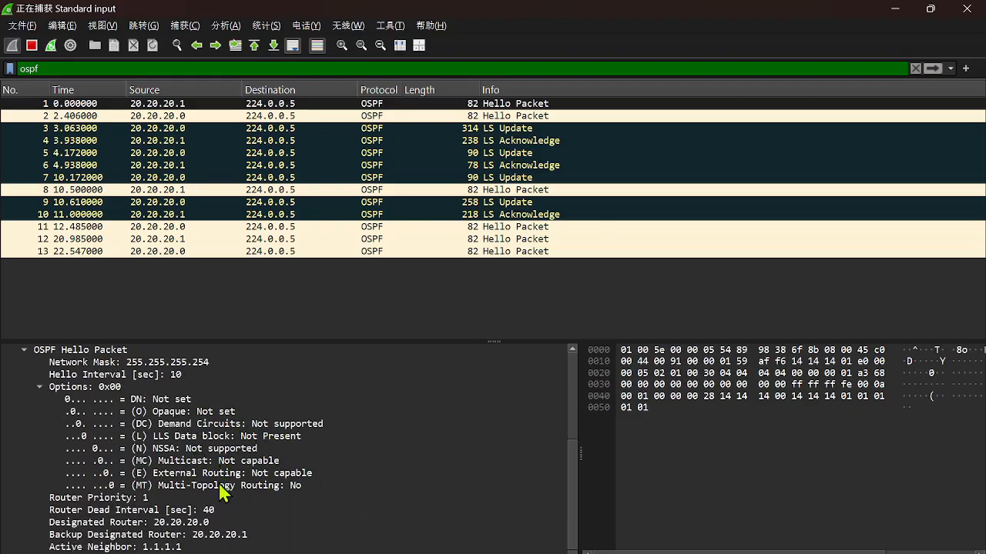
scroll(243, 471, up, 4)
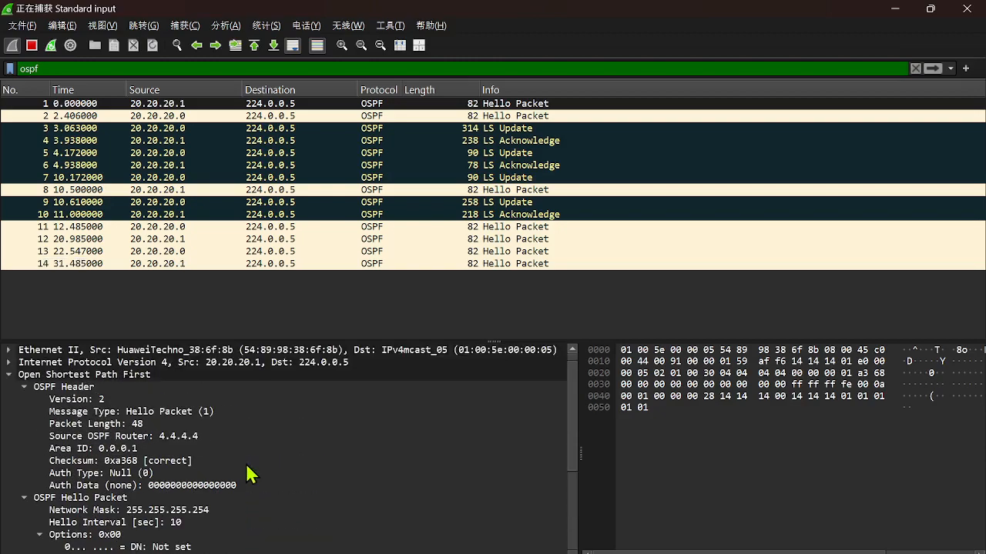
scroll(246, 467, up, 1)
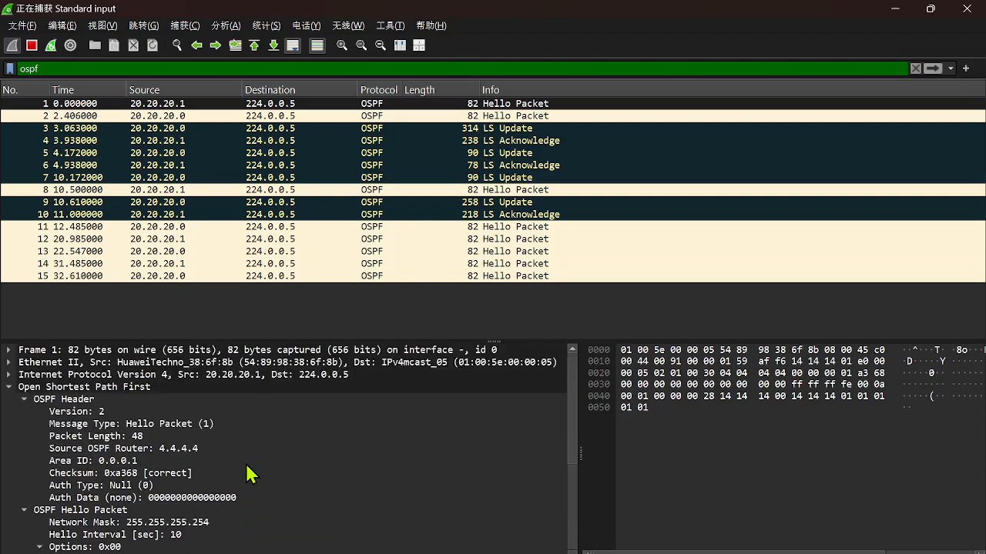
click(895, 9)
click(694, 166)
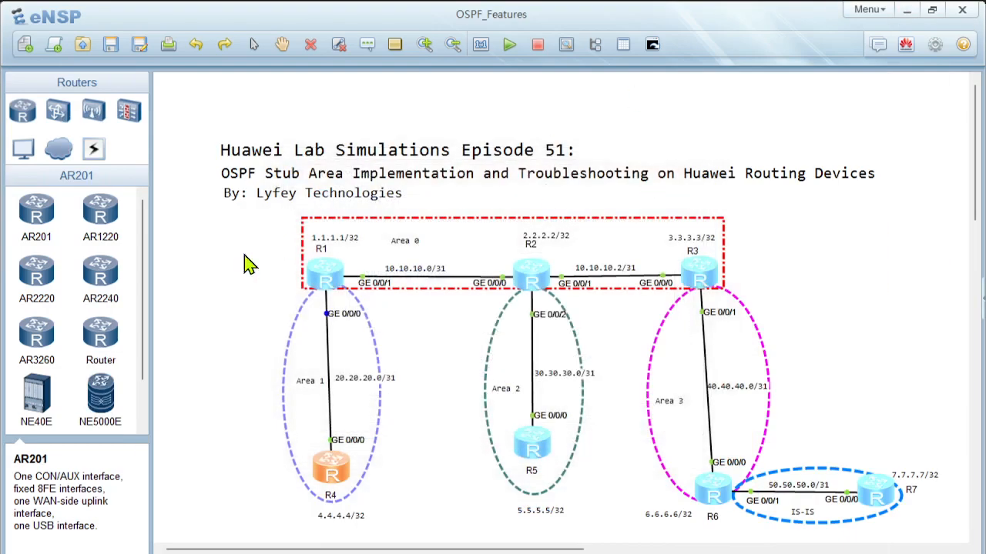